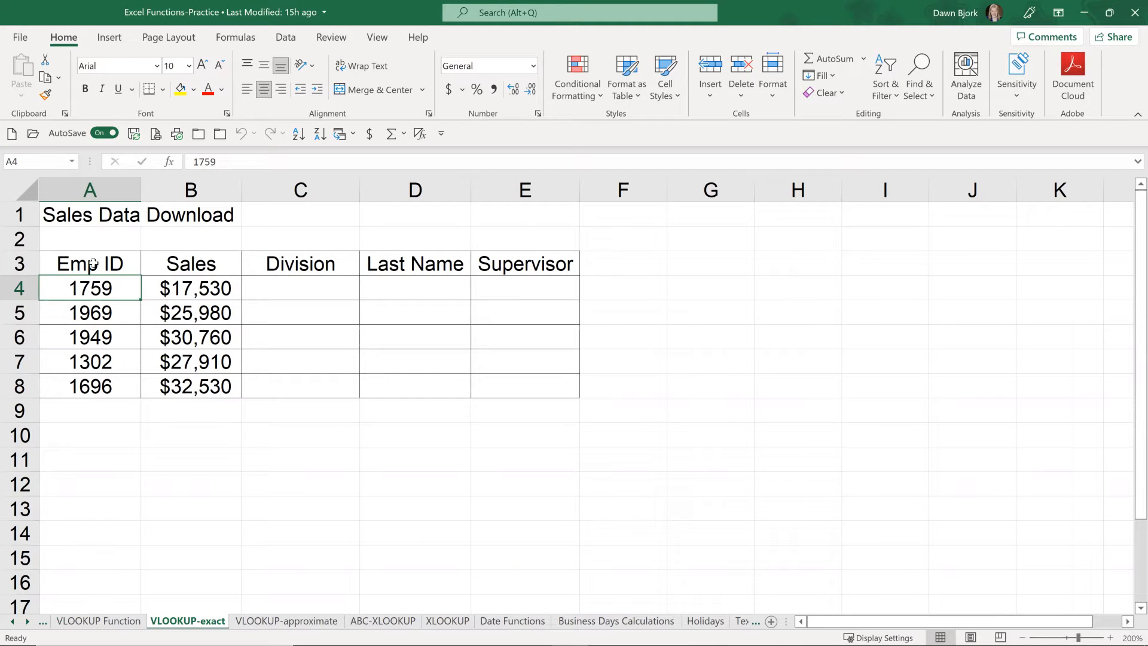
# Step: Go to the employees named range and examine its Emp ID column, a sample record and the full extent of the lookup table
pyautogui.click(72, 162)
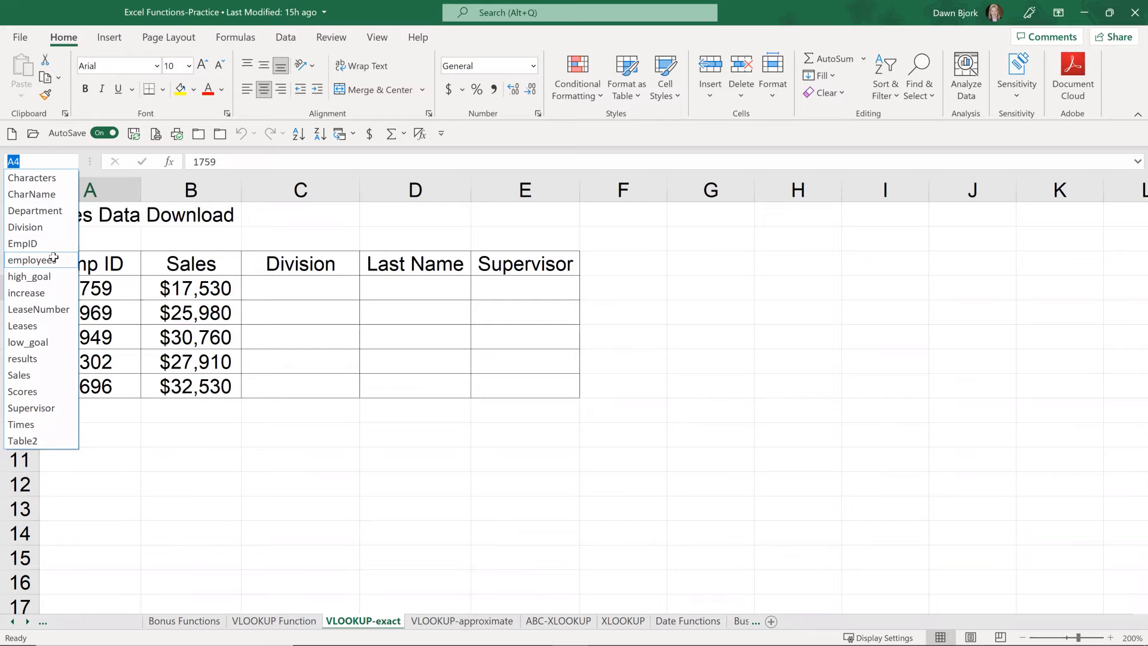
pyautogui.click(36, 259)
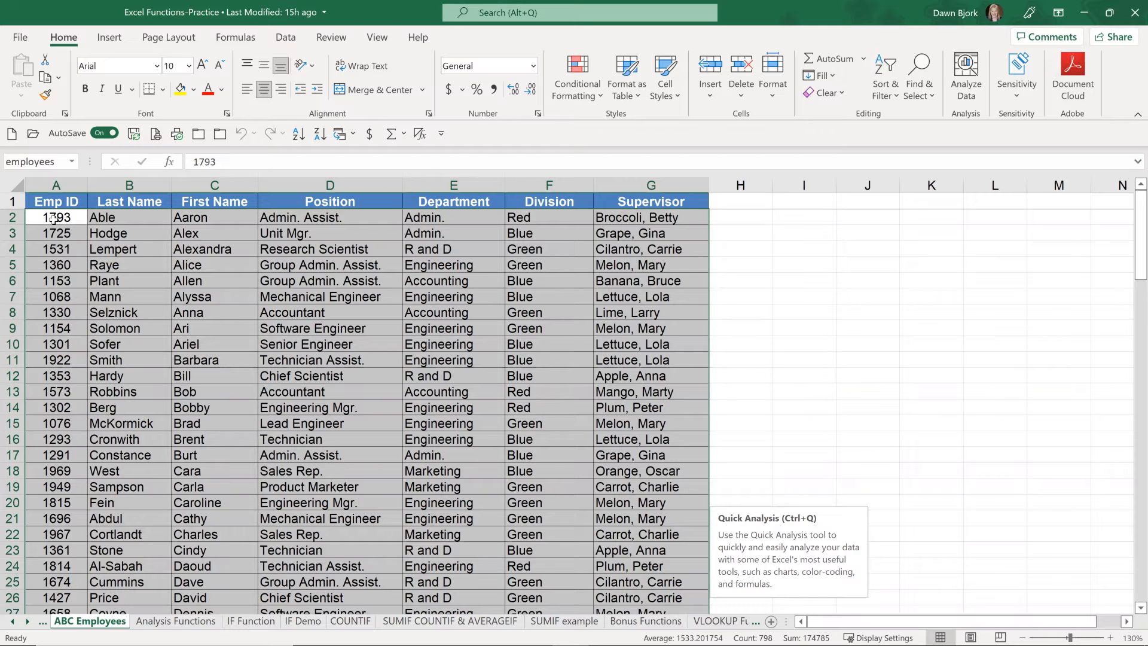
pyautogui.click(57, 219)
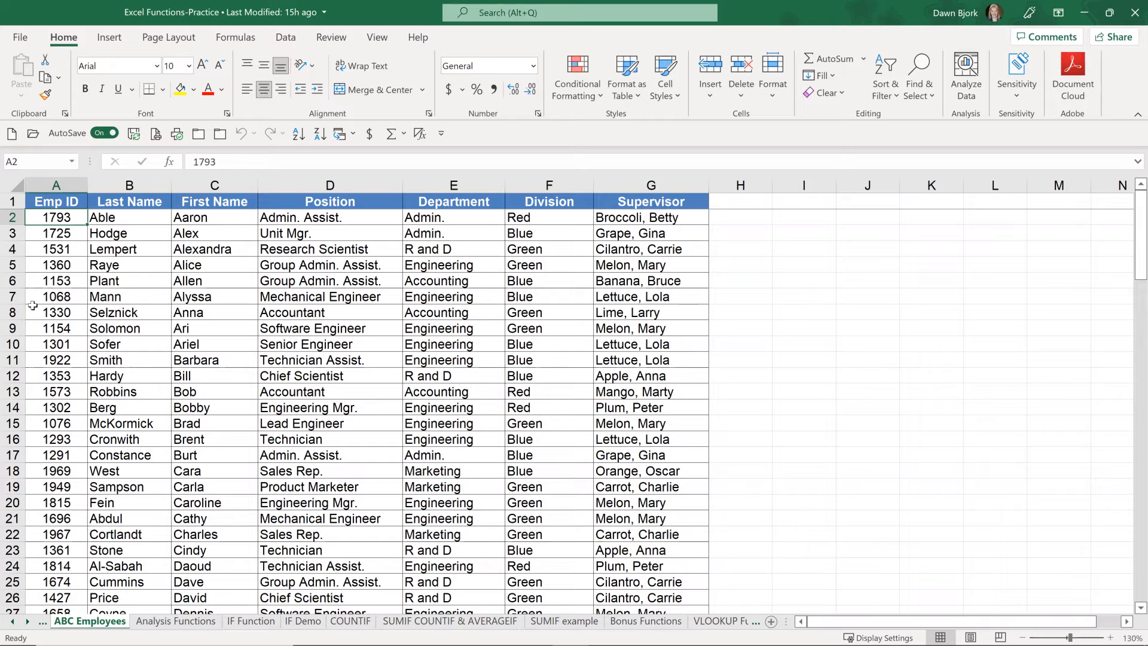
pyautogui.click(16, 297)
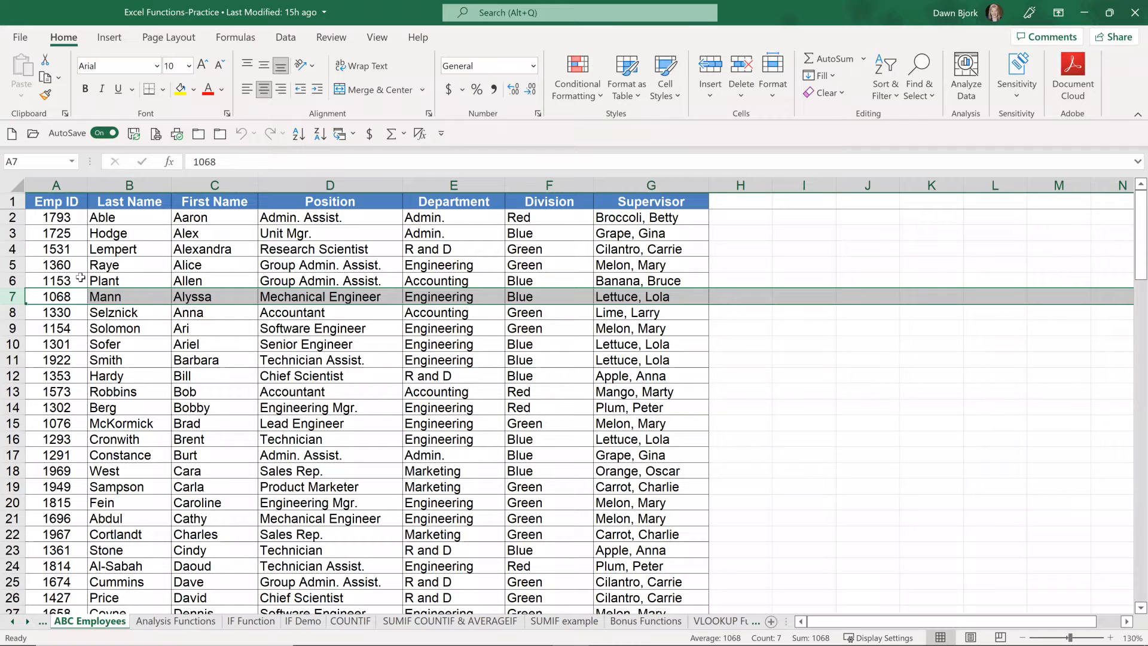
pyautogui.click(72, 161)
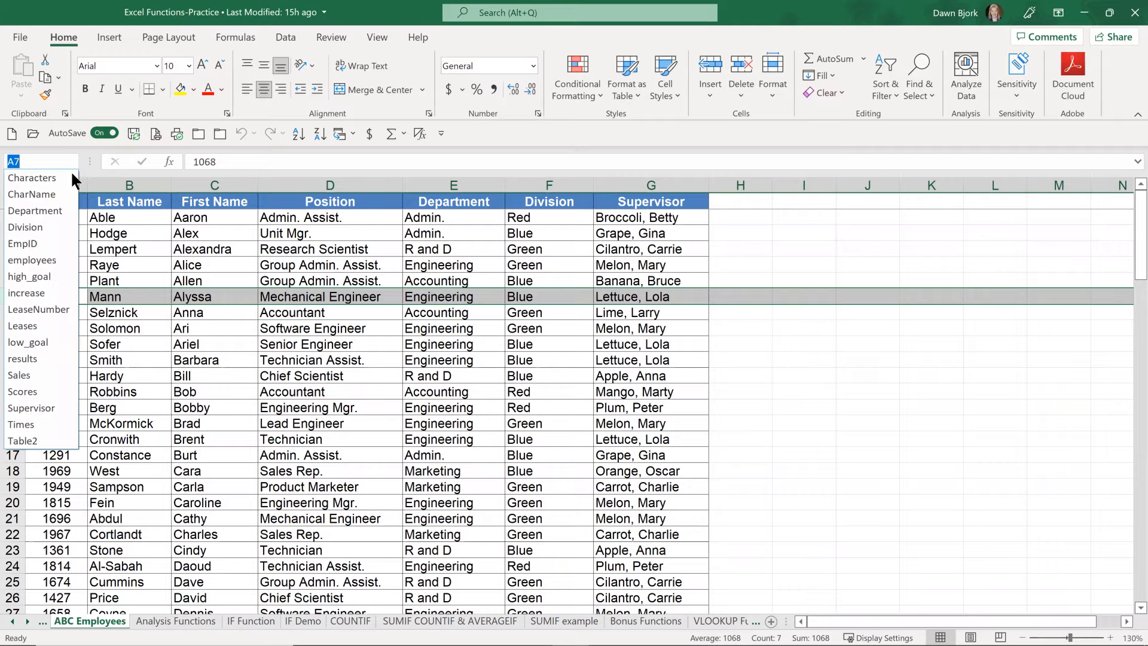
pyautogui.click(32, 260)
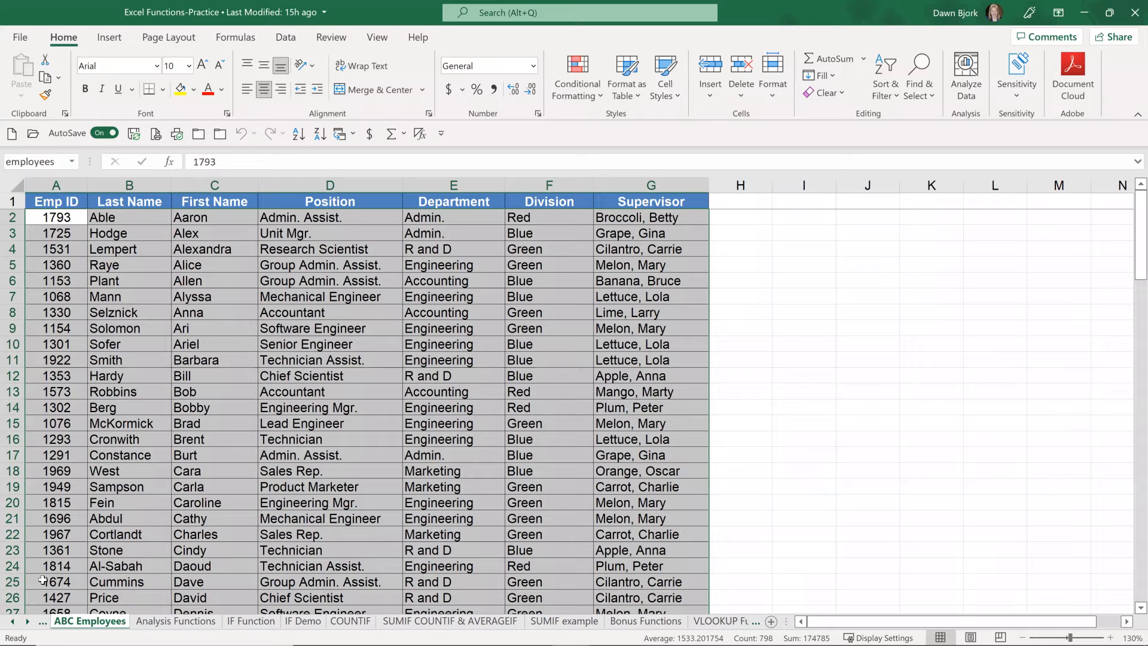
# Step: Return to the VLOOKUP-exact worksheet using the list of all sheets
pyautogui.rightClick(25, 625)
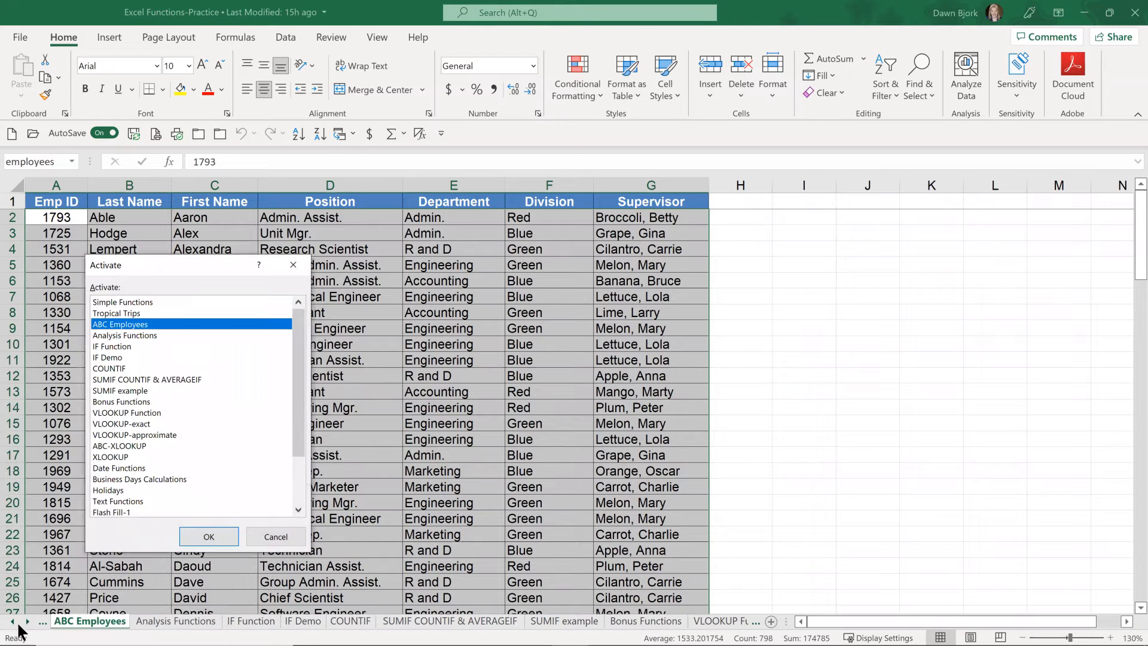
pyautogui.click(143, 422)
pyautogui.click(207, 537)
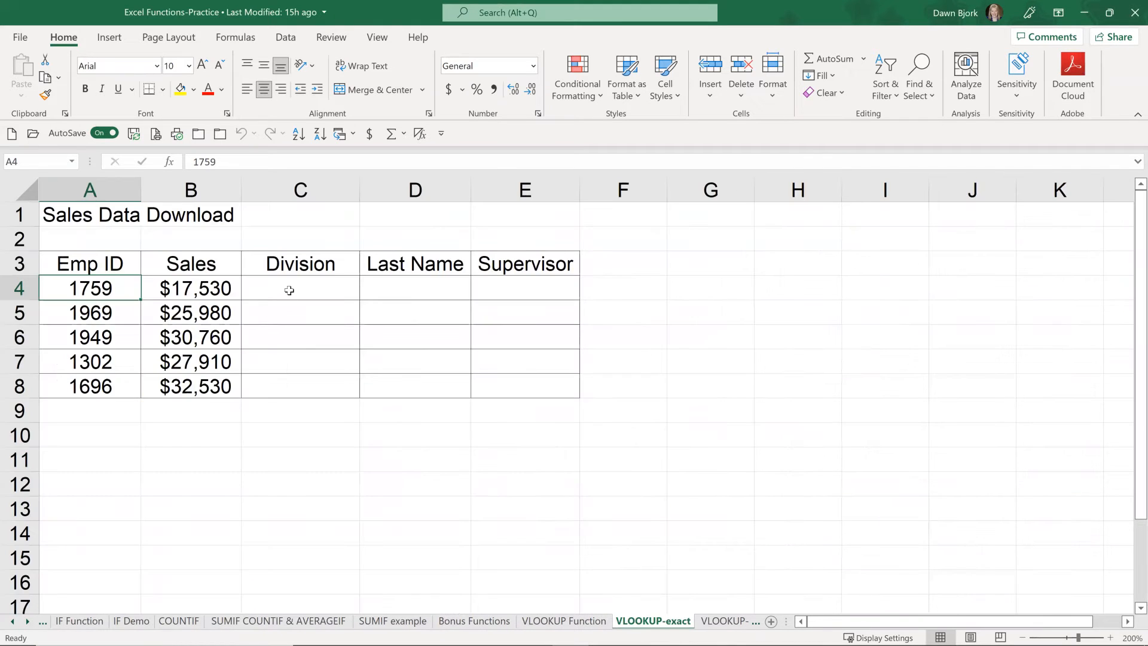
# Step: Insert the VLOOKUP function from the Lookup & Reference category into the first Division cell, C4
pyautogui.click(290, 290)
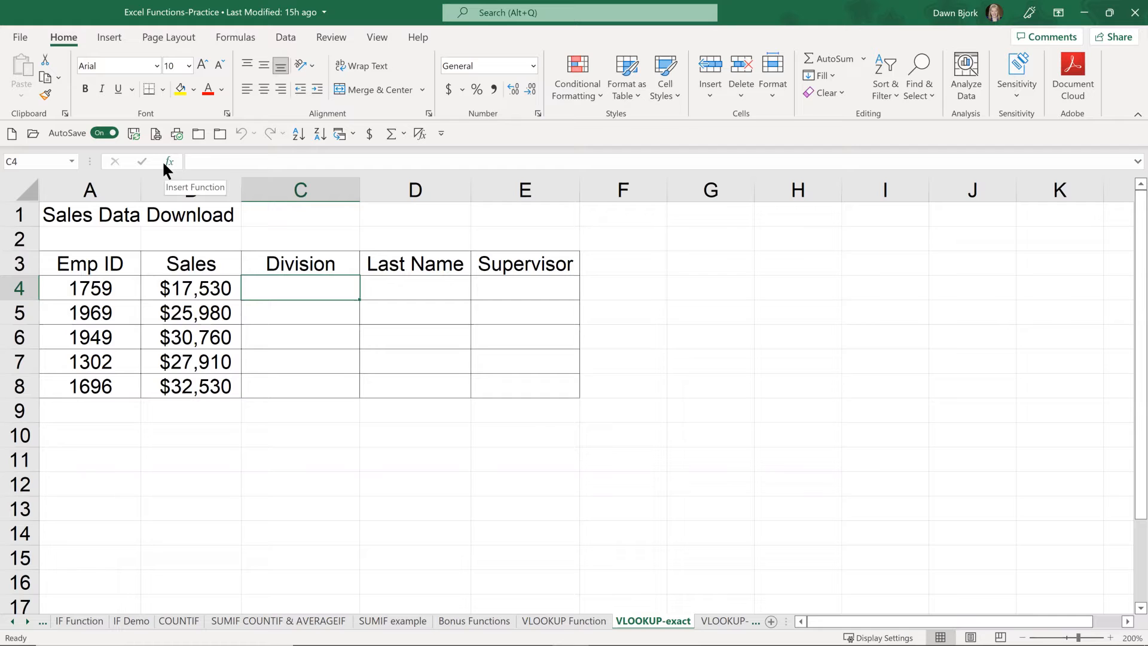
pyautogui.click(235, 37)
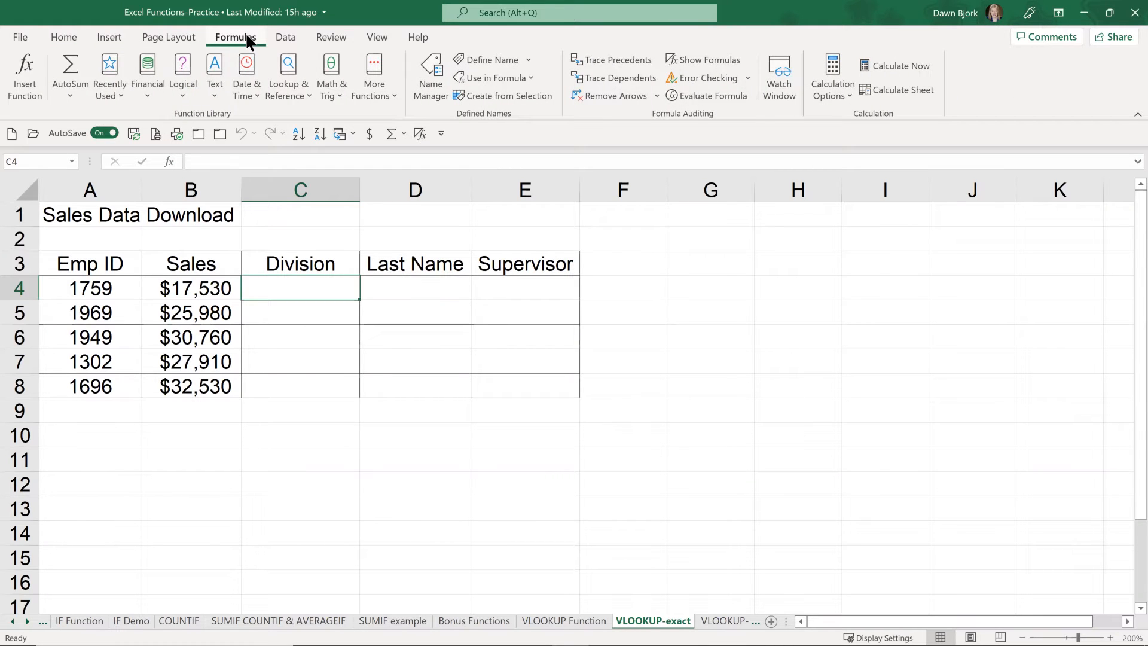
pyautogui.click(27, 90)
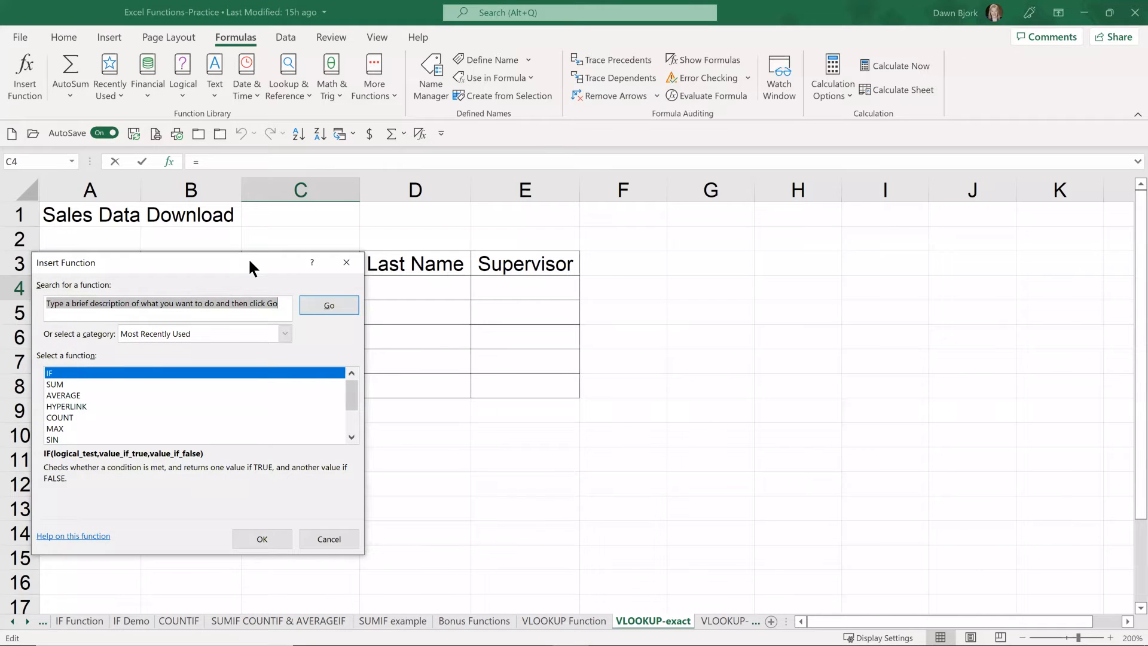
pyautogui.moveTo(250, 263); pyautogui.dragTo(624, 199)
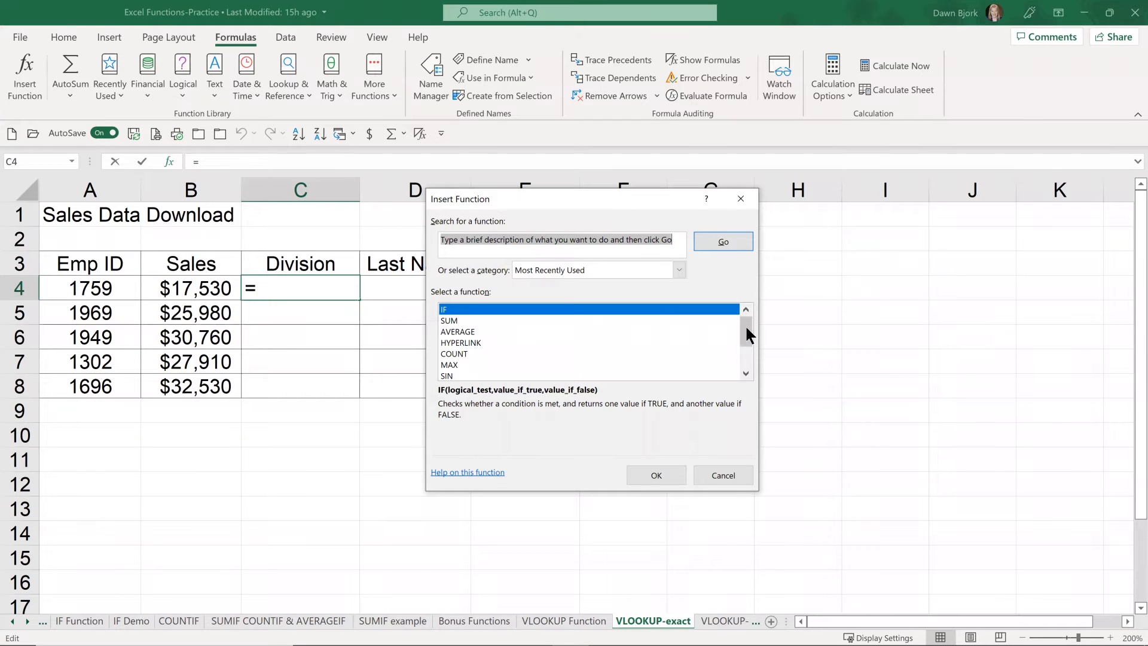
pyautogui.moveTo(747, 331)
pyautogui.mouseDown()
pyautogui.moveTo(744, 354)
pyautogui.moveTo(739, 318)
pyautogui.mouseUp()
pyautogui.click(680, 270)
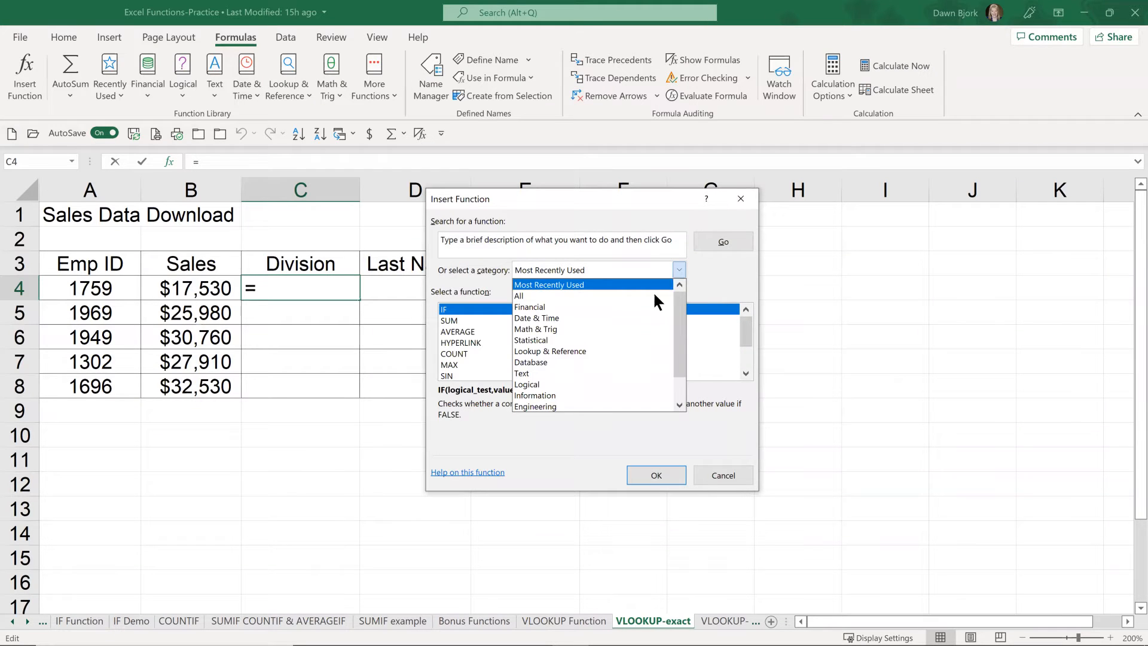
pyautogui.click(601, 351)
pyautogui.moveTo(743, 323); pyautogui.dragTo(745, 363)
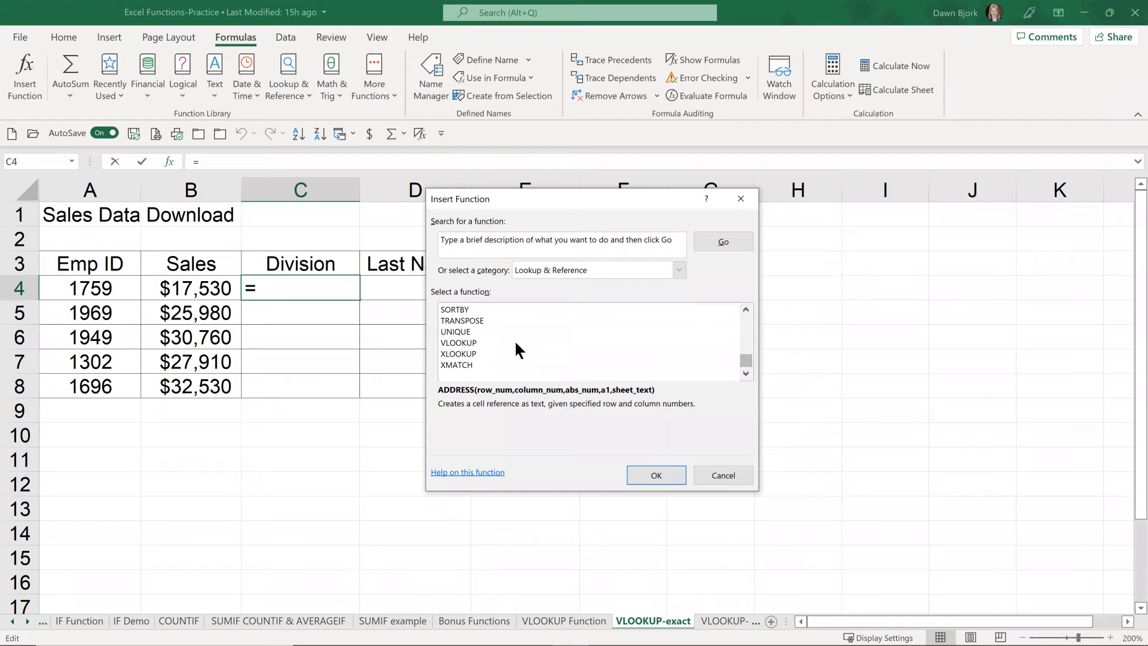
pyautogui.click(461, 343)
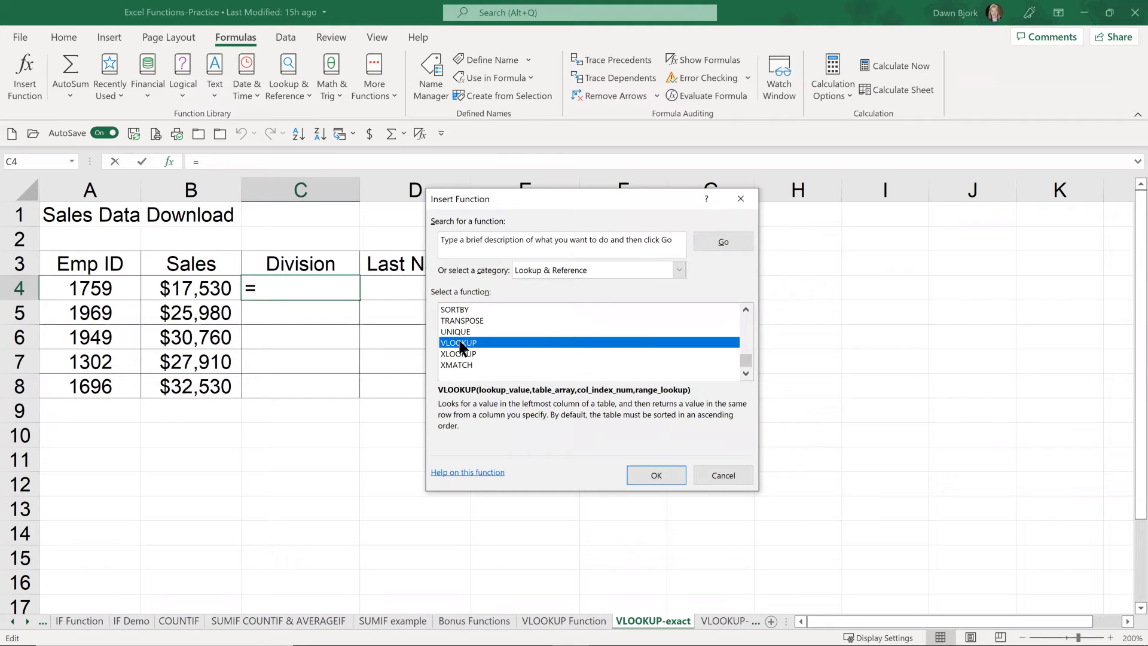
pyautogui.click(654, 475)
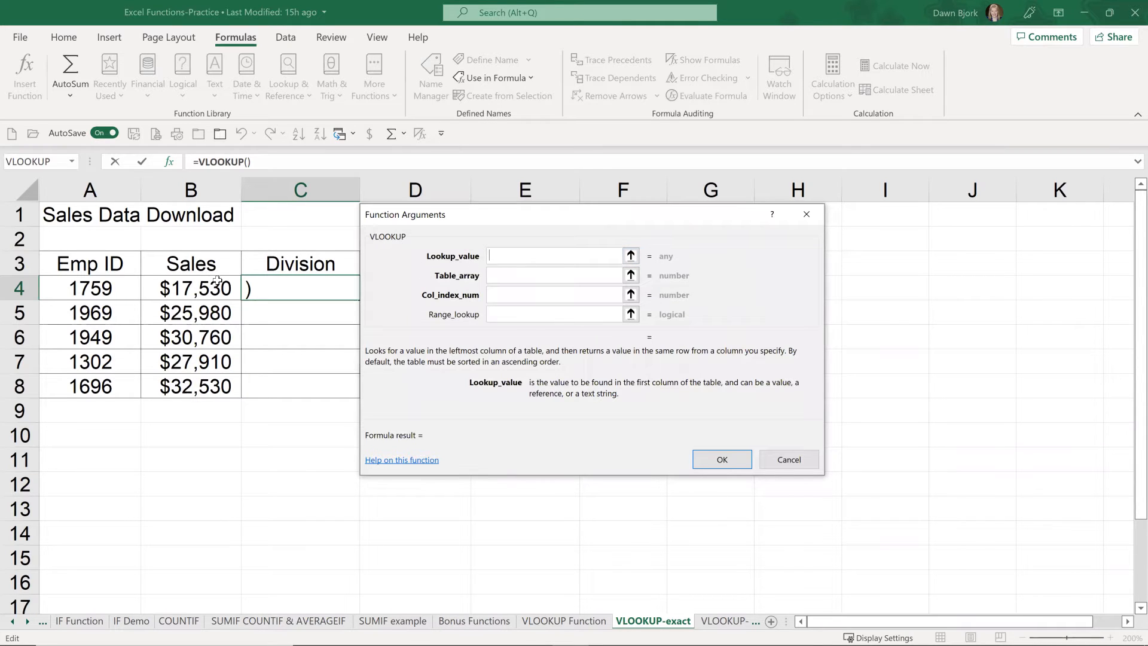
# Step: Set the VLOOKUP arguments to lookup value A4, table array employees and column index number 6
pyautogui.click(103, 287)
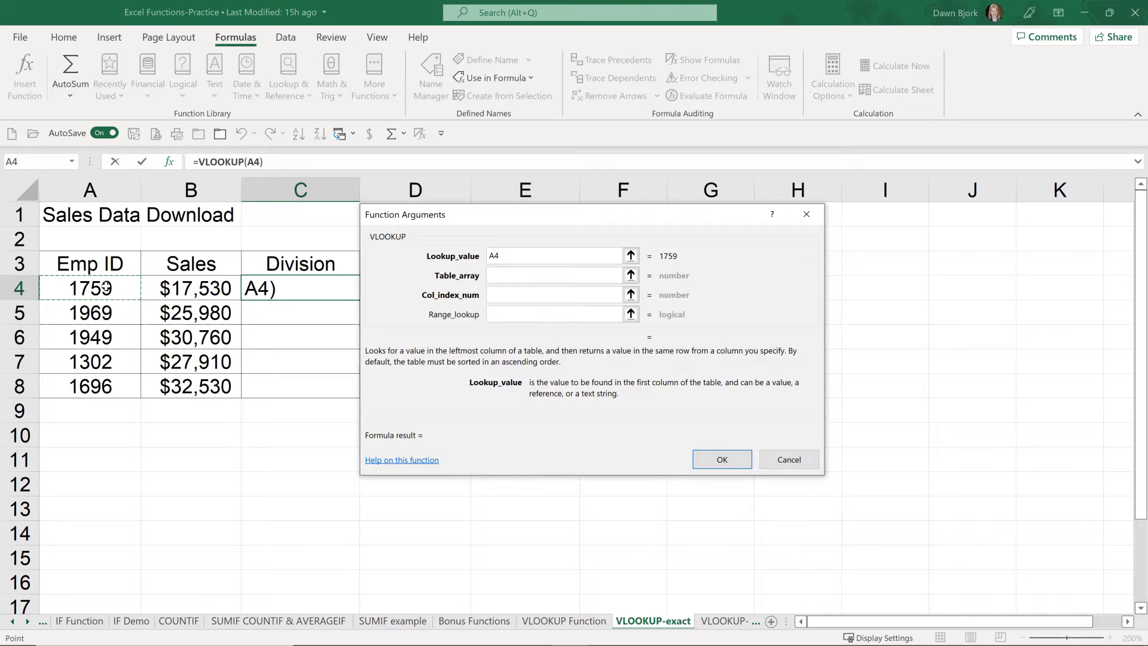
pyautogui.click(510, 276)
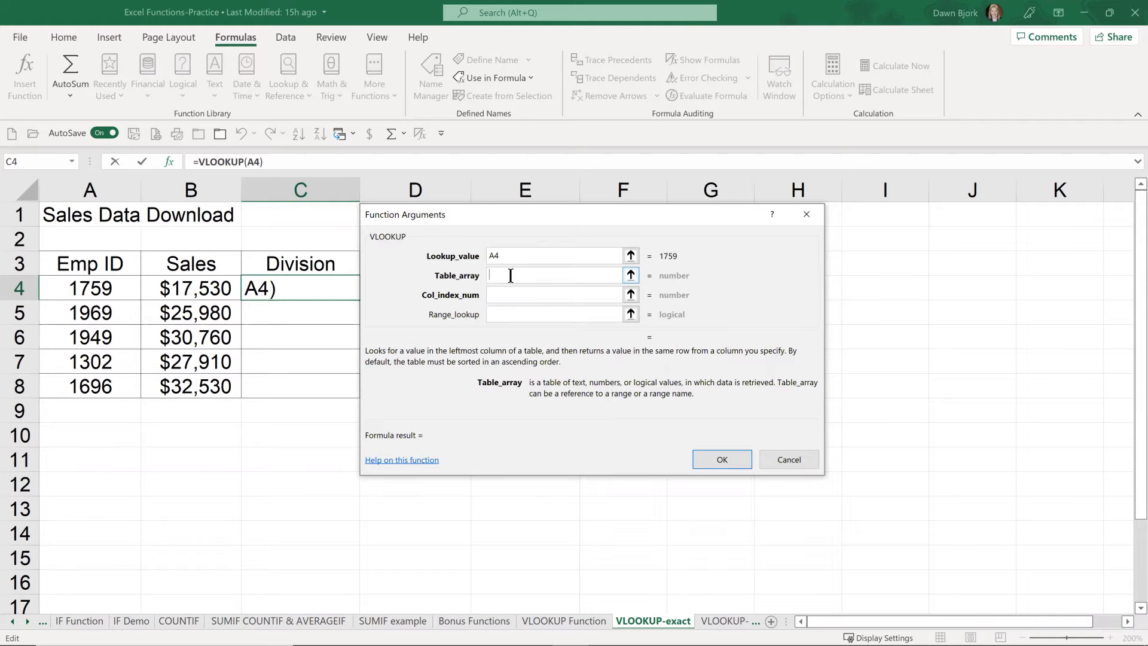
pyautogui.write('employe')
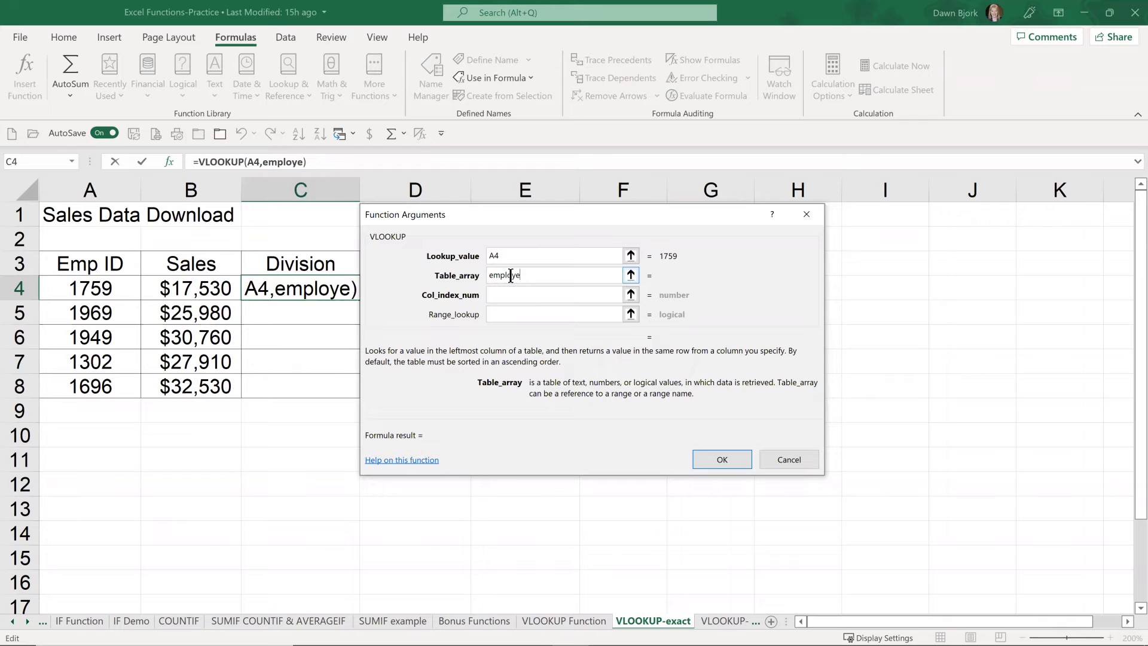
pyautogui.write('es')
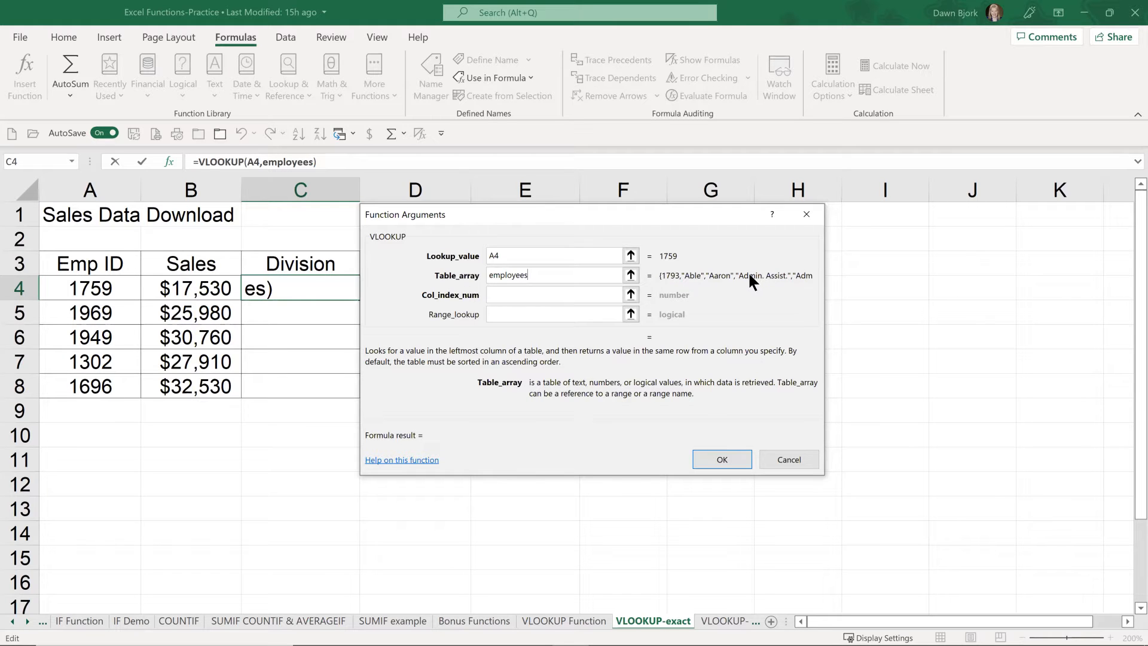
pyautogui.click(522, 295)
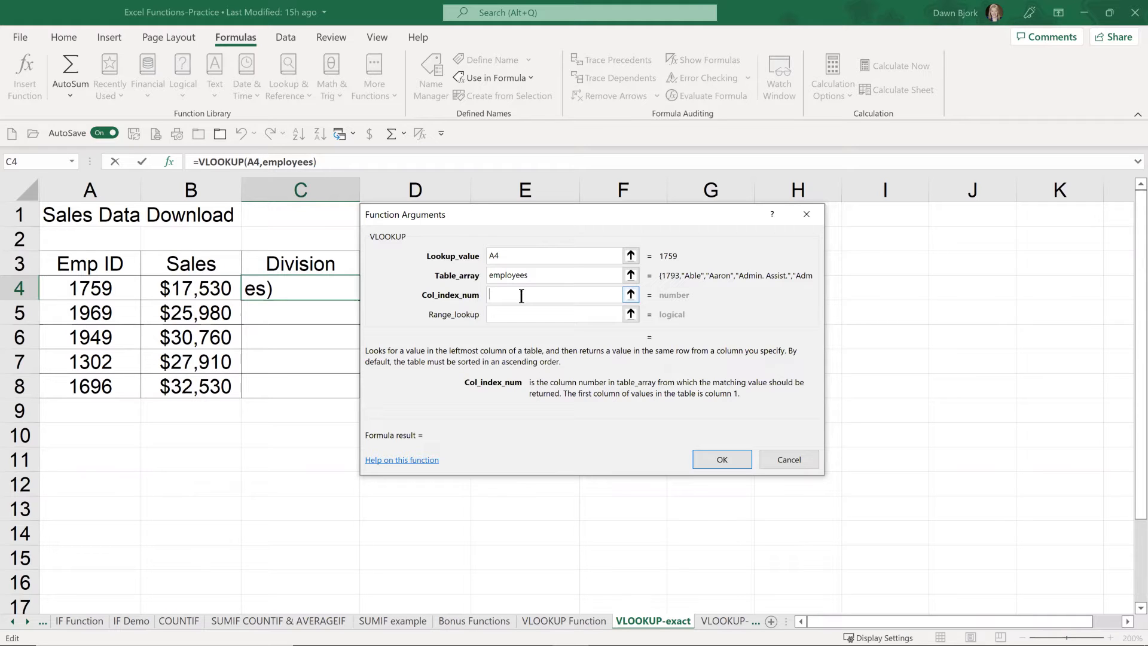
pyautogui.write('6')
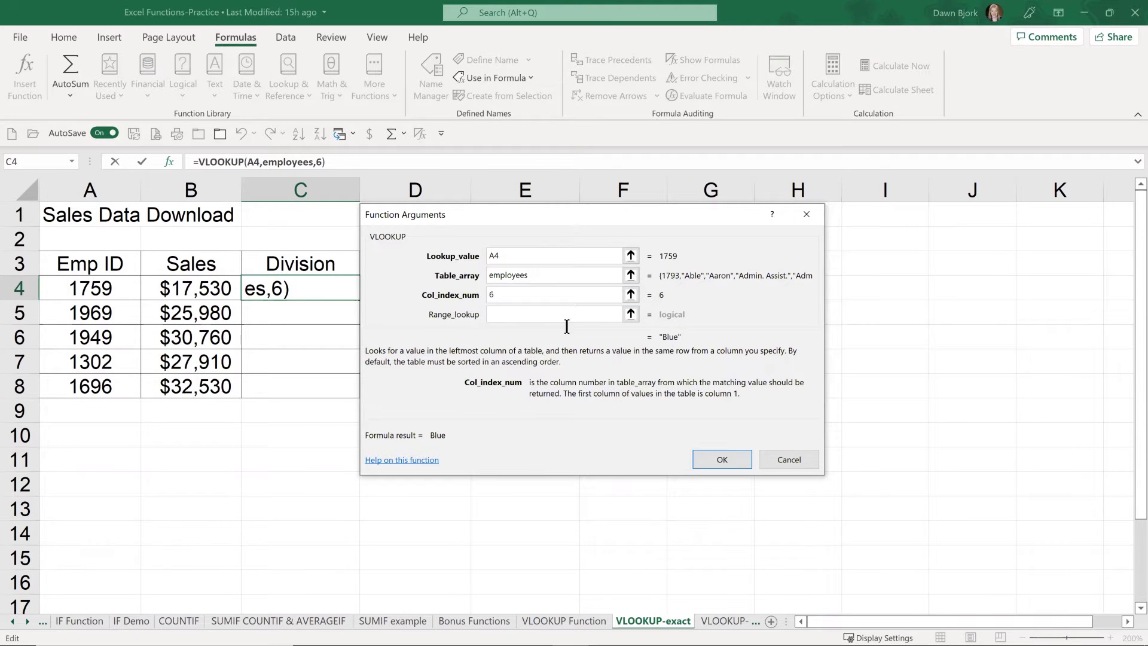
# Step: Set the range lookup to false for an exact match and copy the completed Division formula from C4 down to C8
pyautogui.click(504, 314)
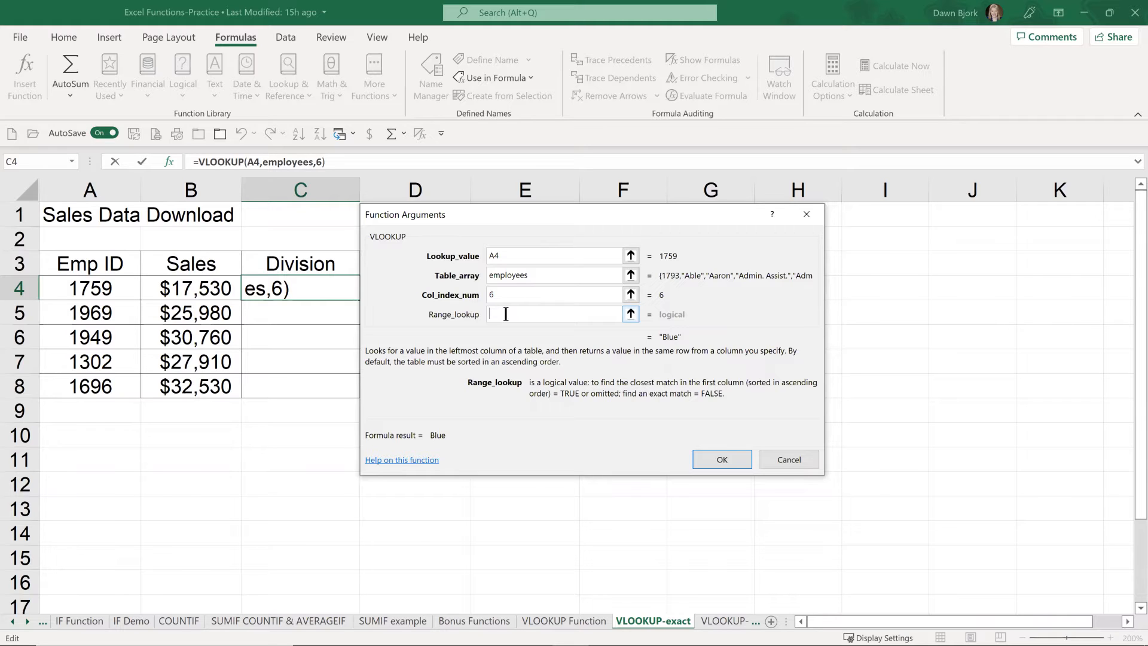
pyautogui.write('false')
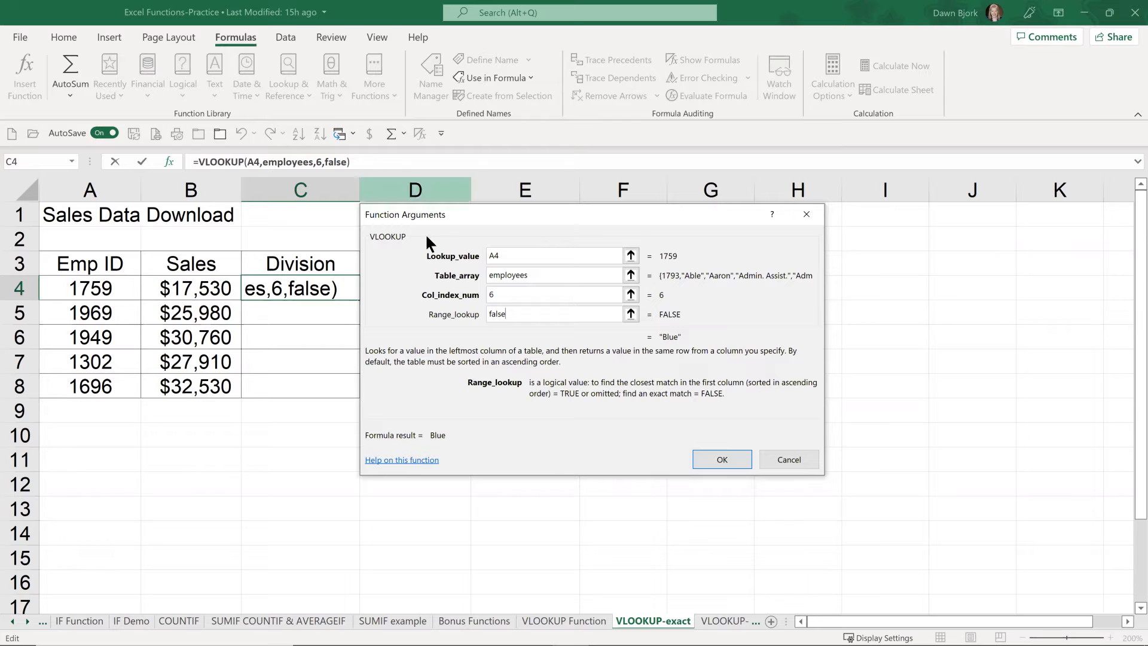
pyautogui.click(716, 454)
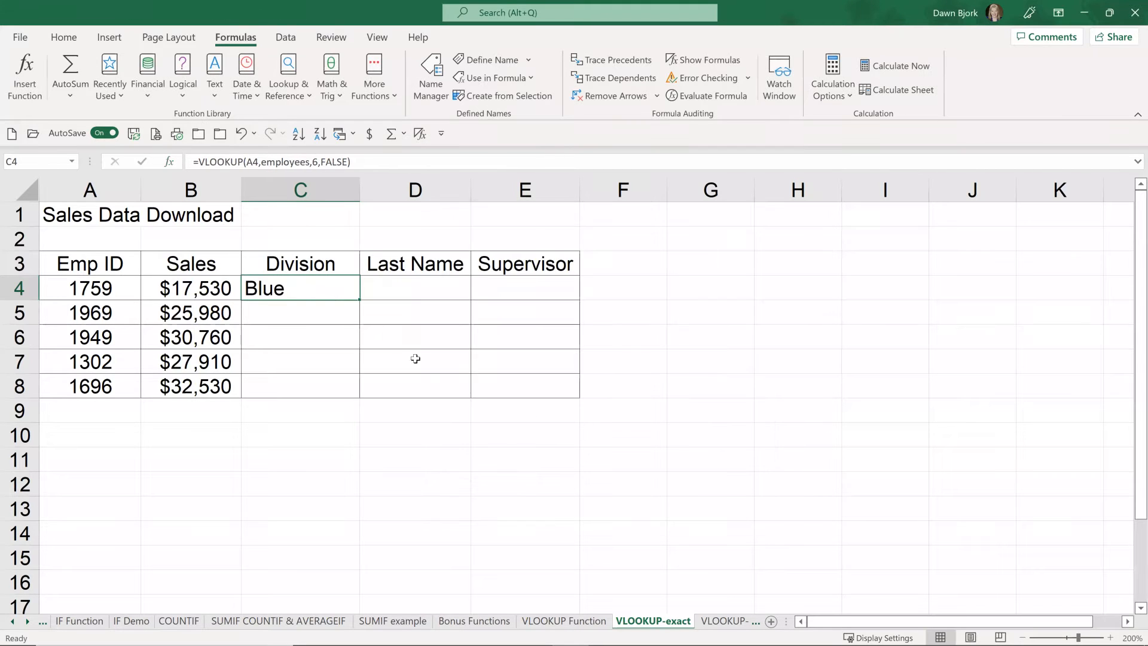
pyautogui.moveTo(361, 298); pyautogui.dragTo(358, 390)
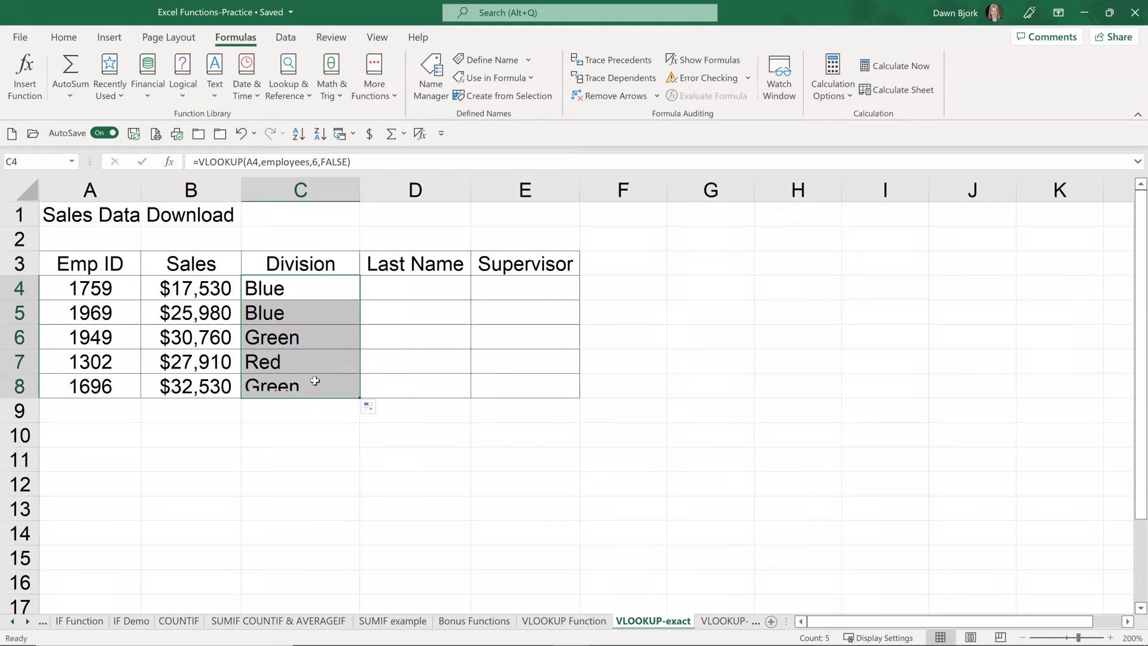
pyautogui.click(299, 289)
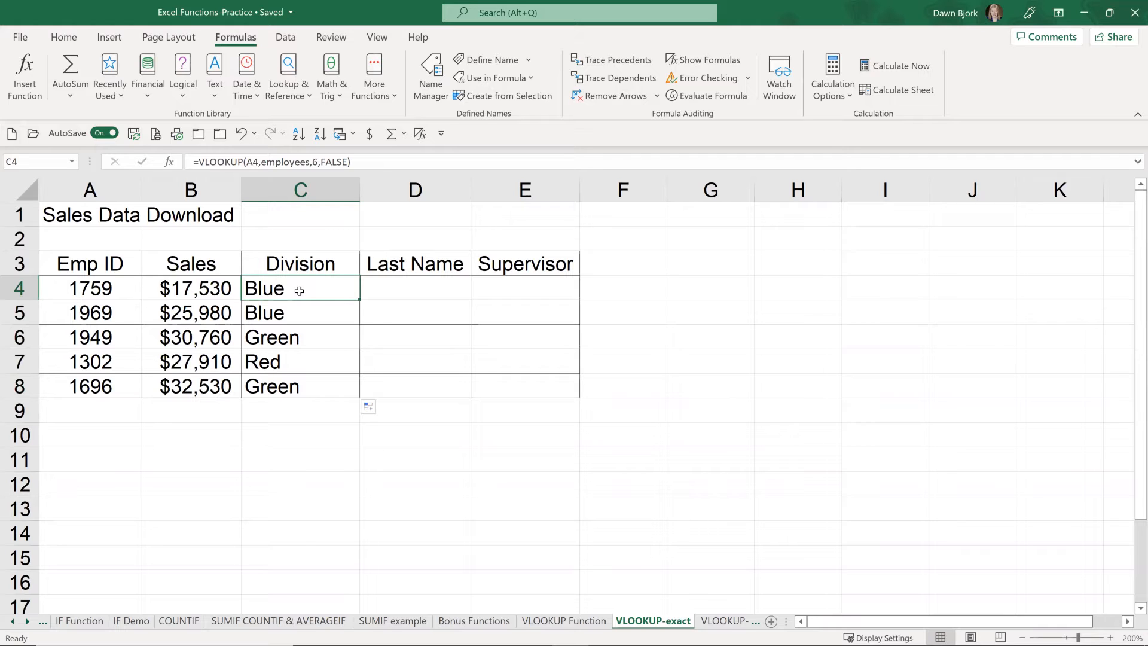
# Step: Begin a VLOOKUP formula in the first Last Name cell, D4, with lookup value A4 and table array employees
pyautogui.click(424, 289)
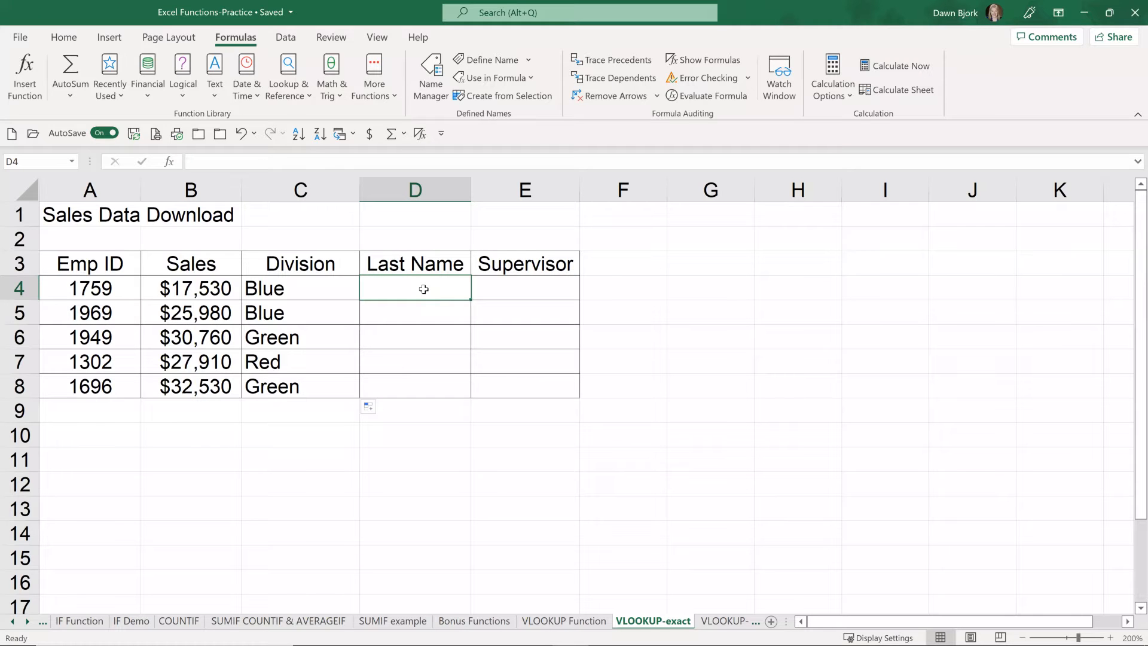
pyautogui.write('=v')
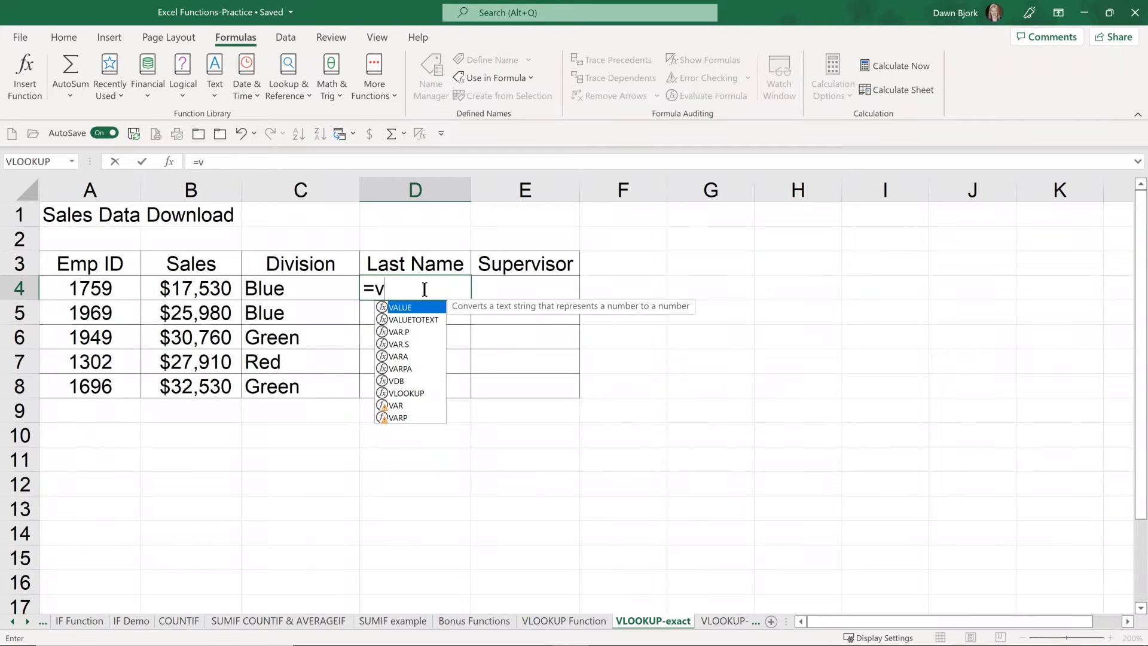
pyautogui.write('l')
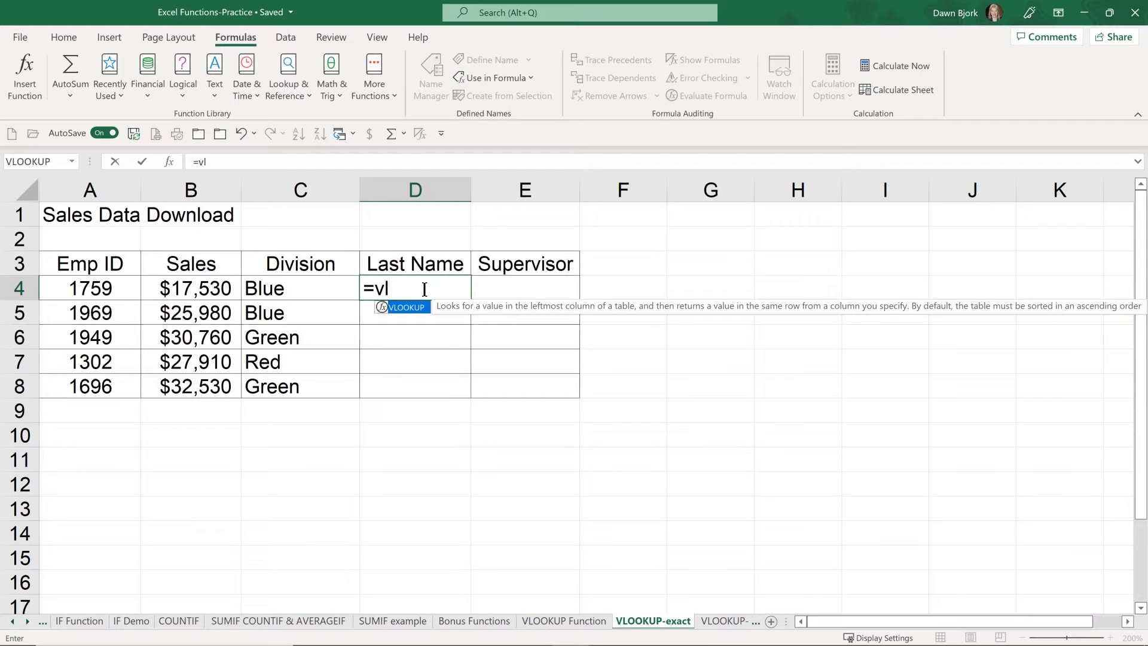
pyautogui.press('Tab')
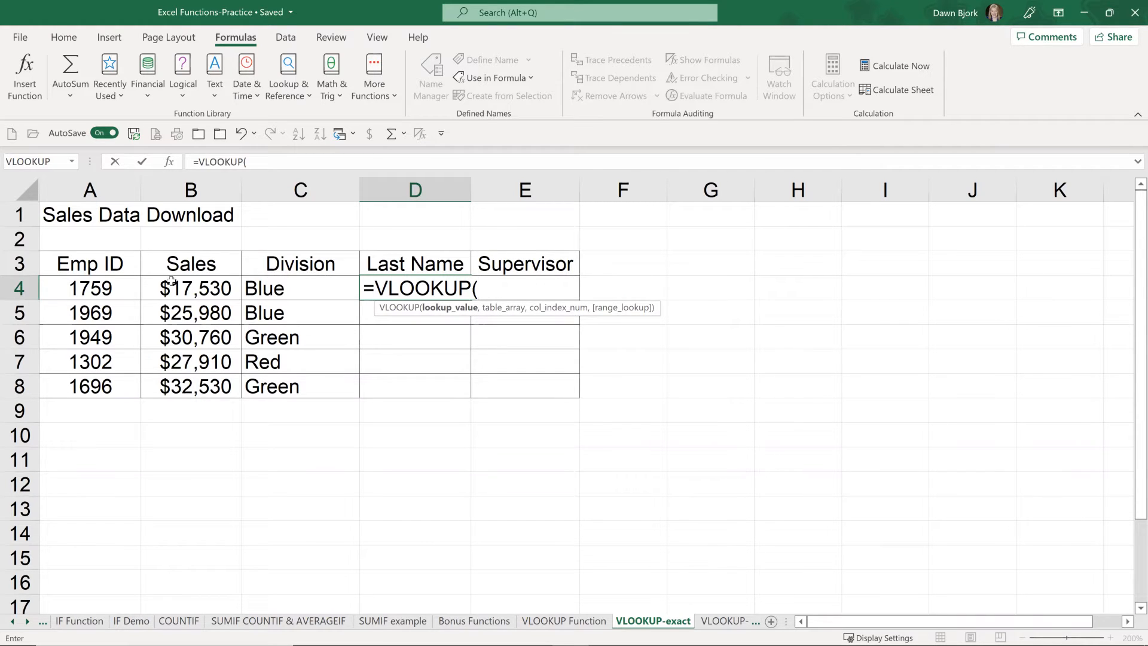
pyautogui.click(109, 287)
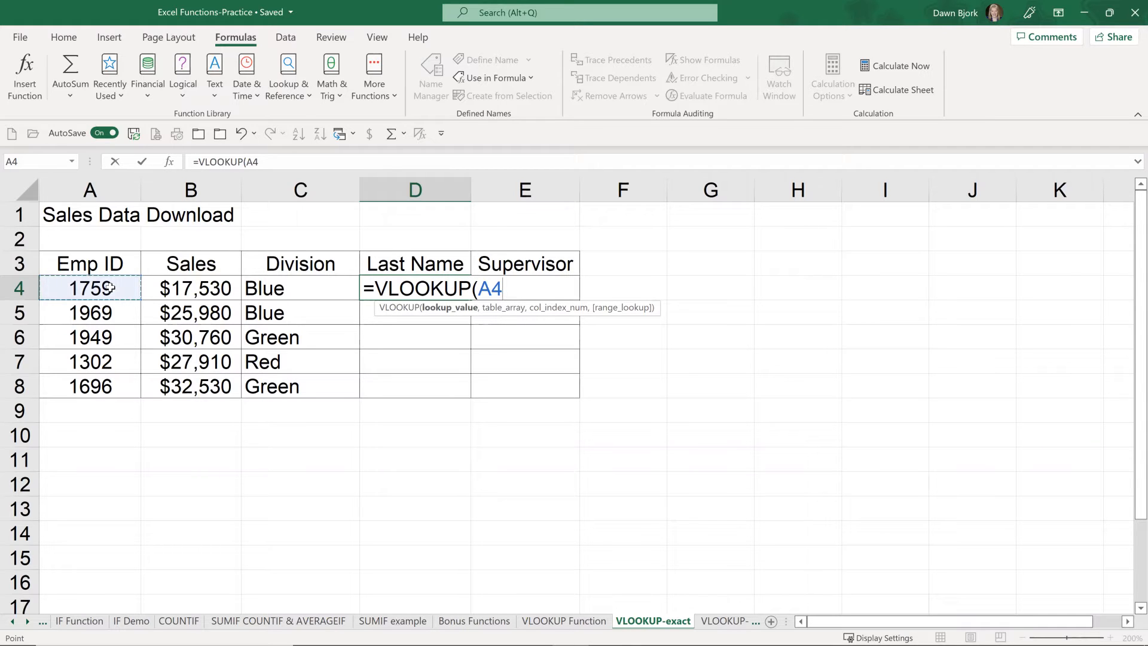
pyautogui.write(',emp')
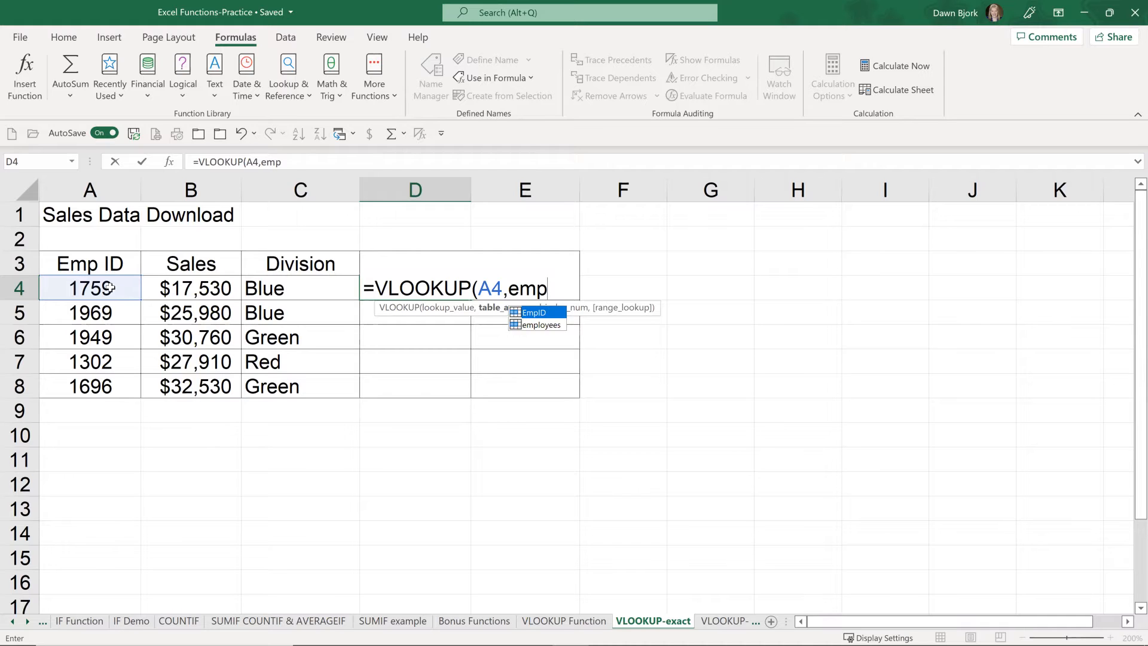
pyautogui.press('Down')
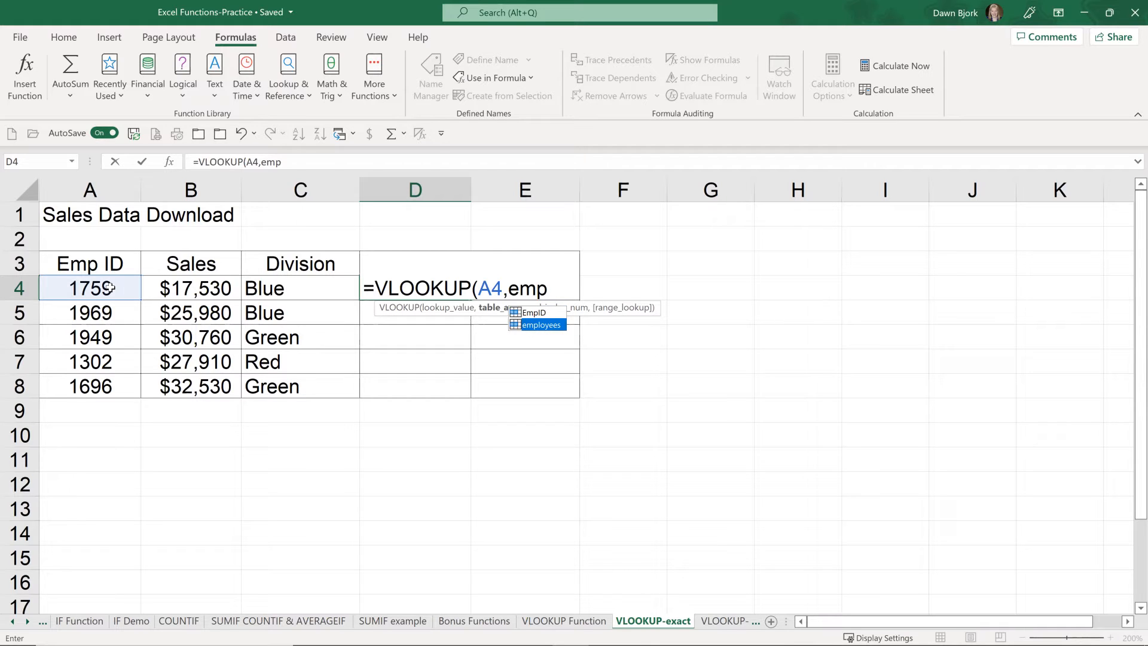
pyautogui.press('Tab')
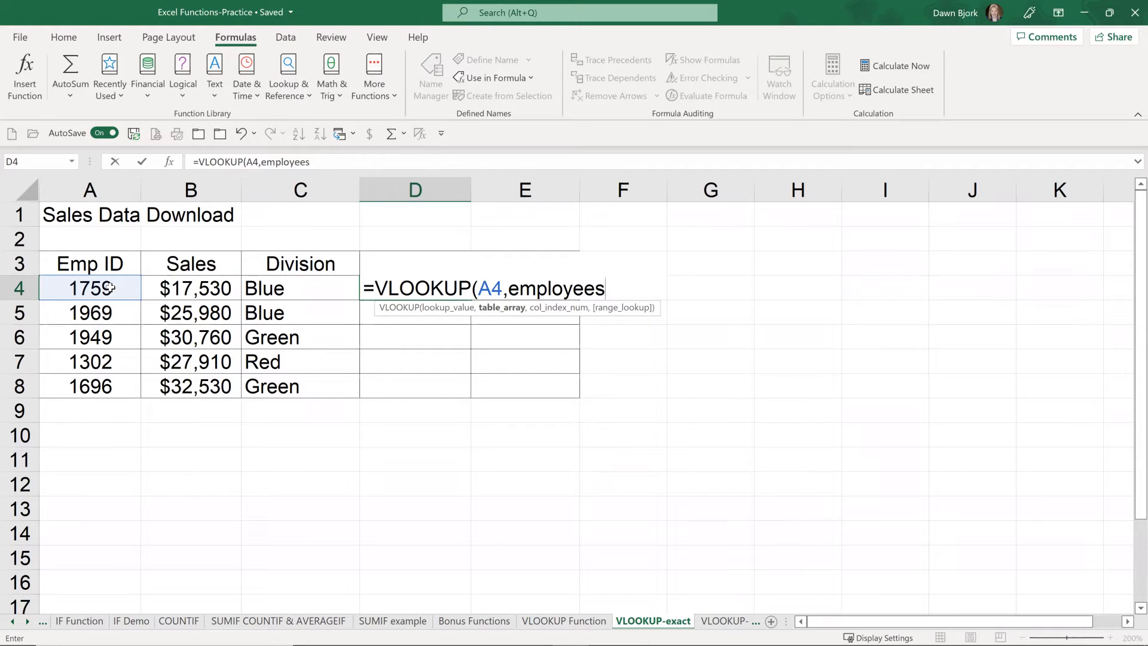
# Step: Complete the D4 formula with column index number 2 and FALSE for an exact match, and copy it down to D8
pyautogui.write(',2')
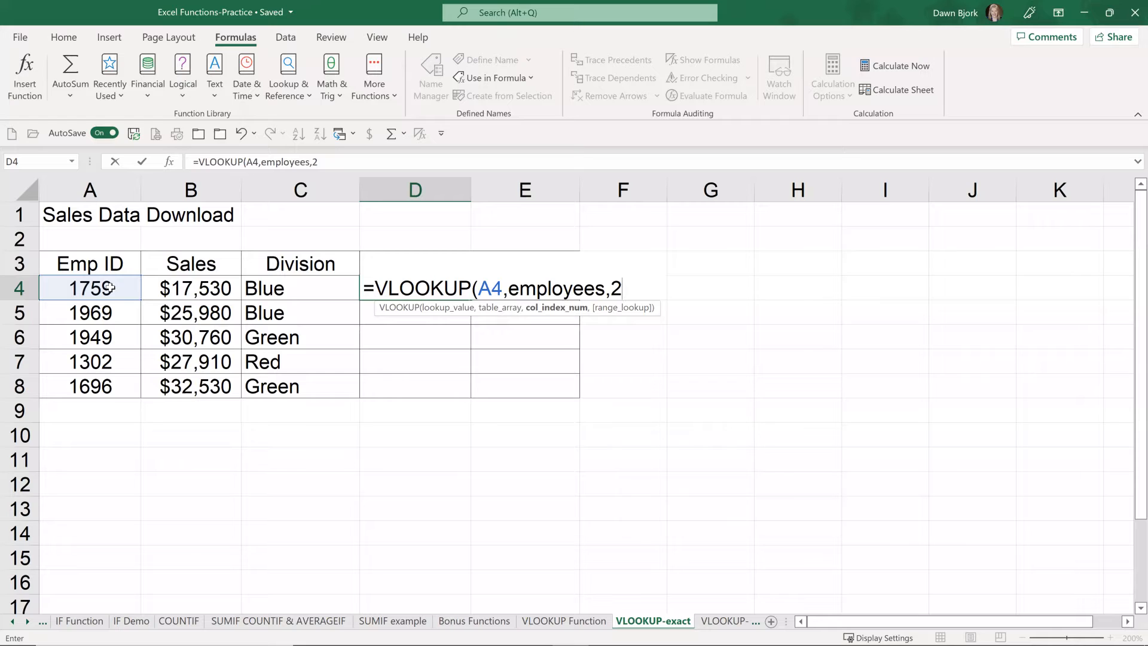
pyautogui.write(',')
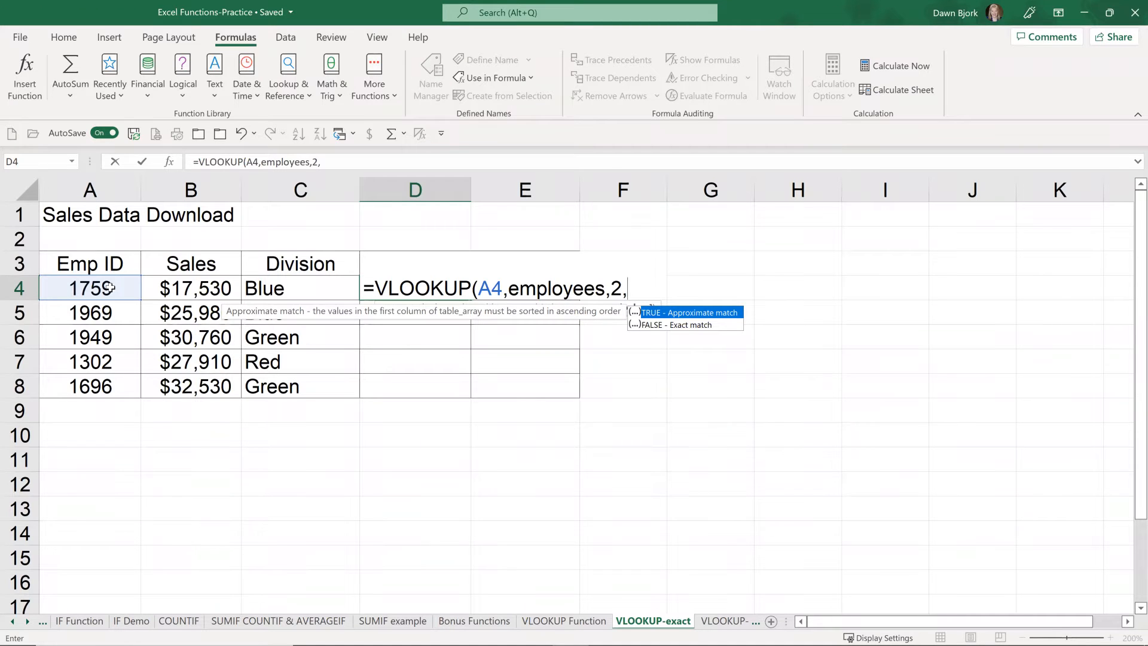
pyautogui.press('Down')
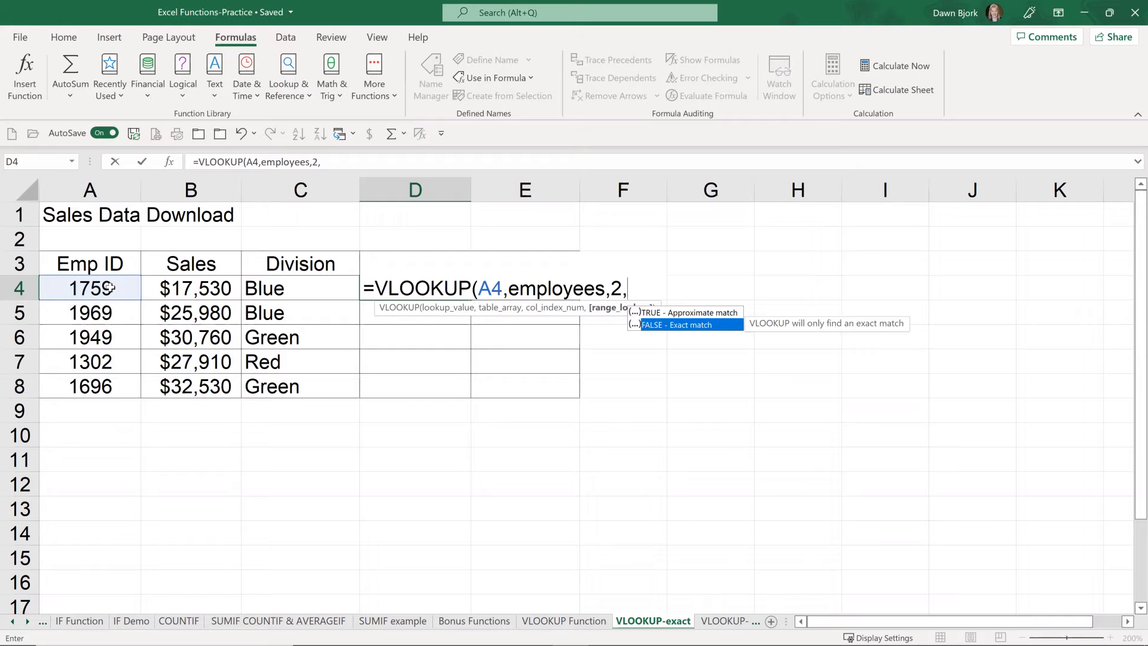
pyautogui.press('Tab')
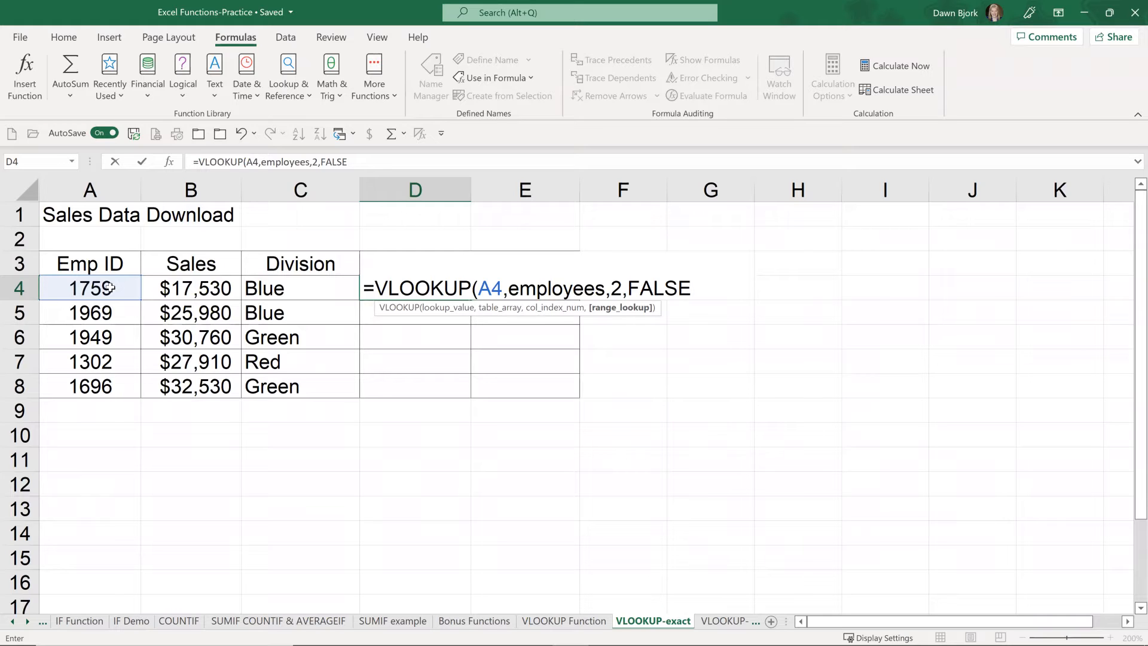
pyautogui.press('Return')
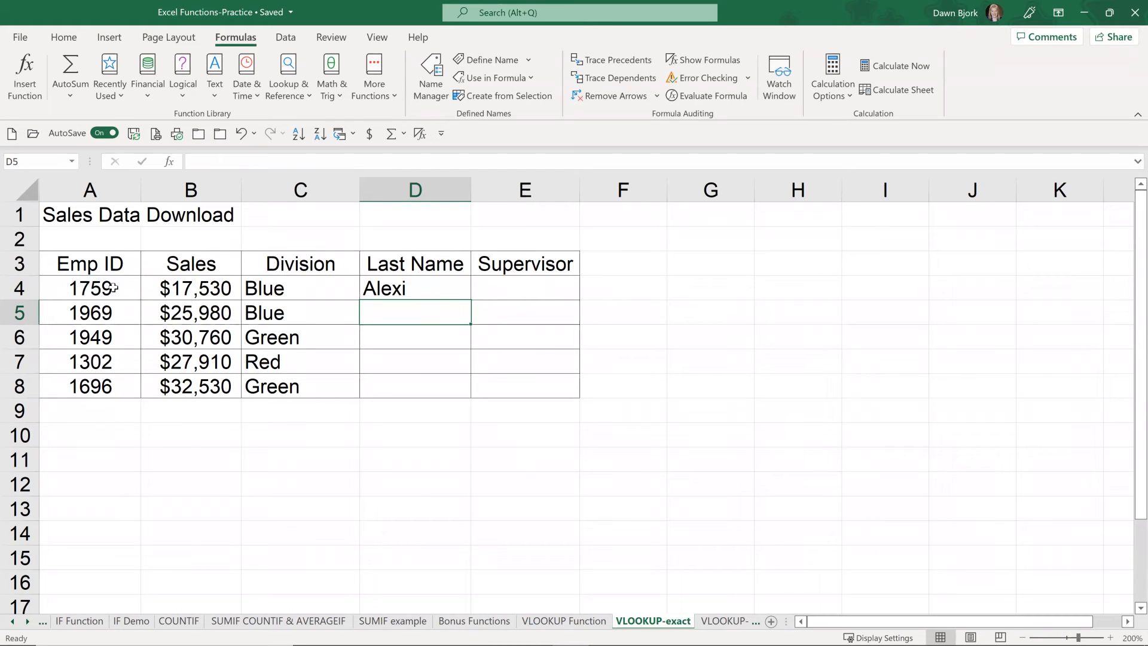
pyautogui.click(449, 282)
pyautogui.moveTo(473, 301); pyautogui.dragTo(463, 392)
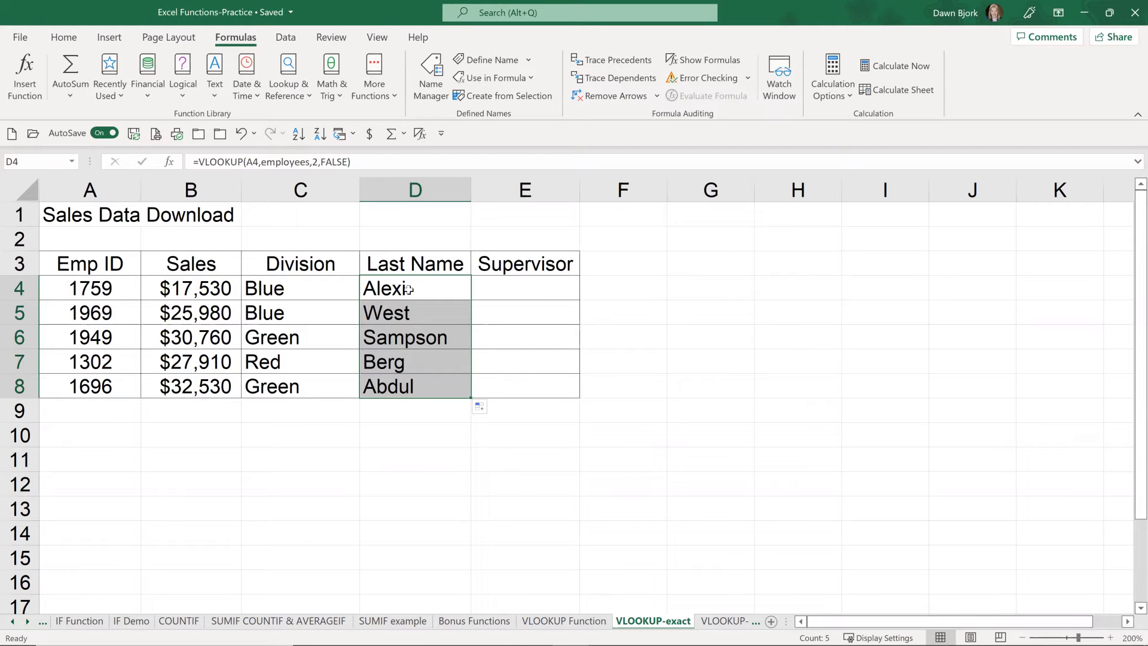
# Step: Clear the Last Name formulas in D4:D8 and the copied Division formulas in C5:C8
pyautogui.press('Delete')
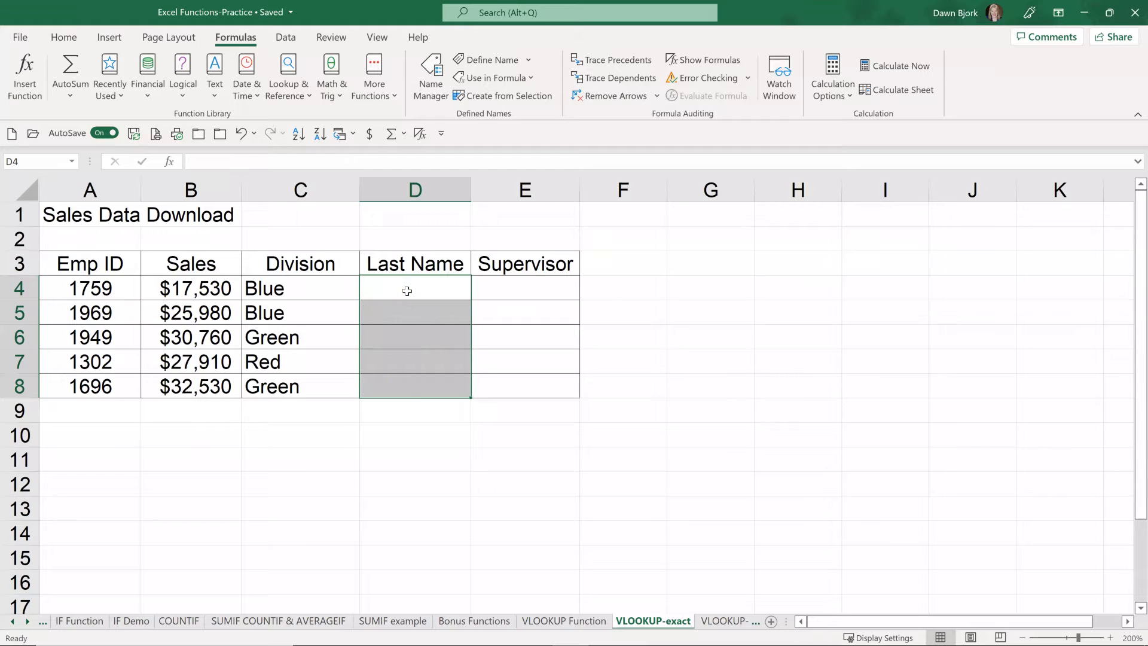
pyautogui.click(300, 315)
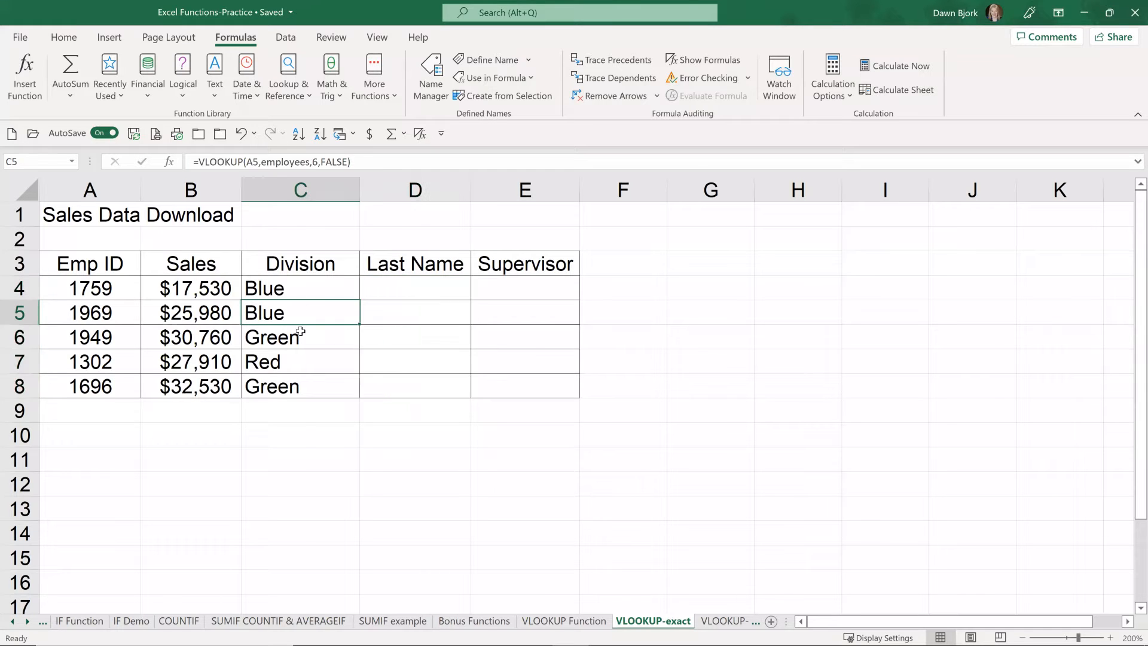
pyautogui.moveTo(300, 331); pyautogui.dragTo(303, 379)
pyautogui.press('Delete')
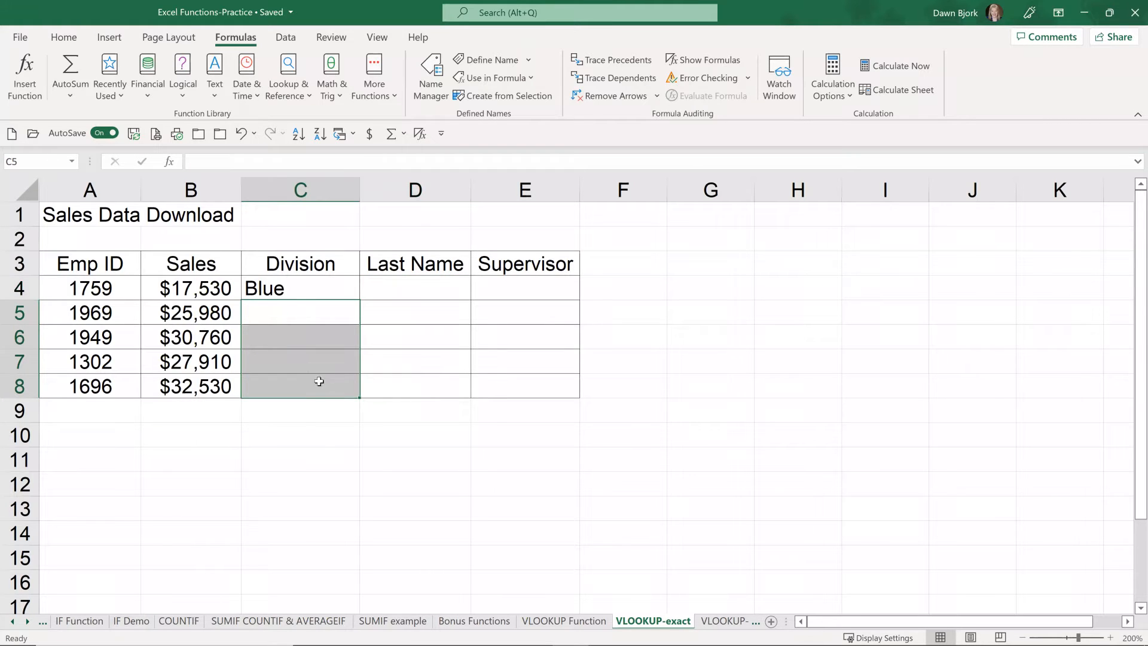
pyautogui.click(290, 289)
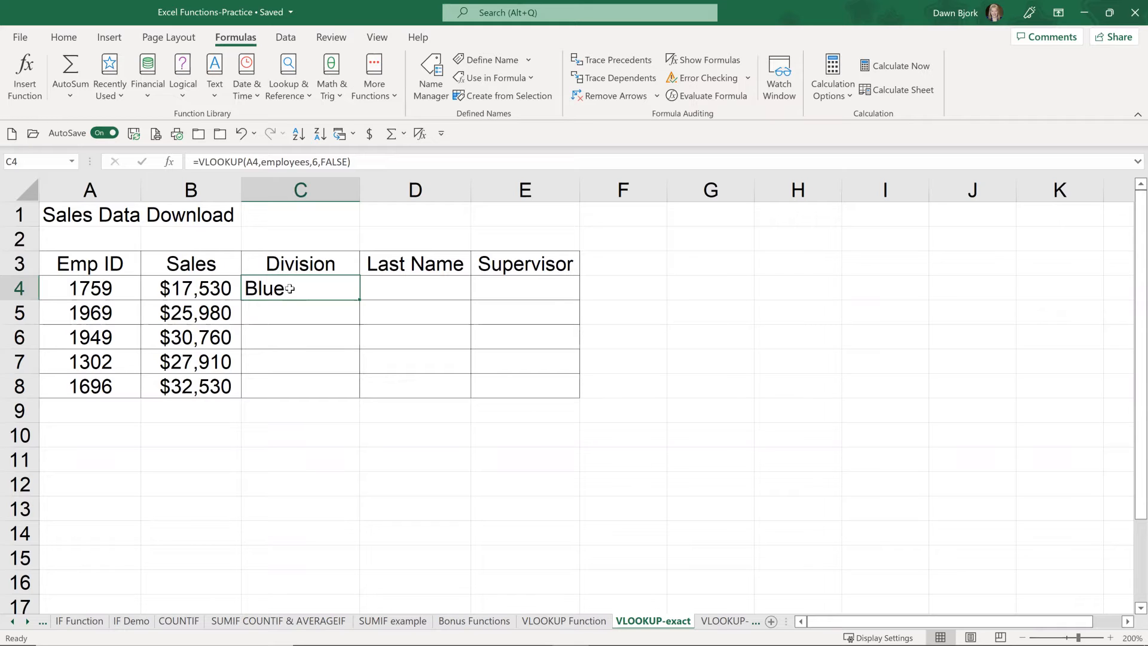
pyautogui.doubleClick(290, 288)
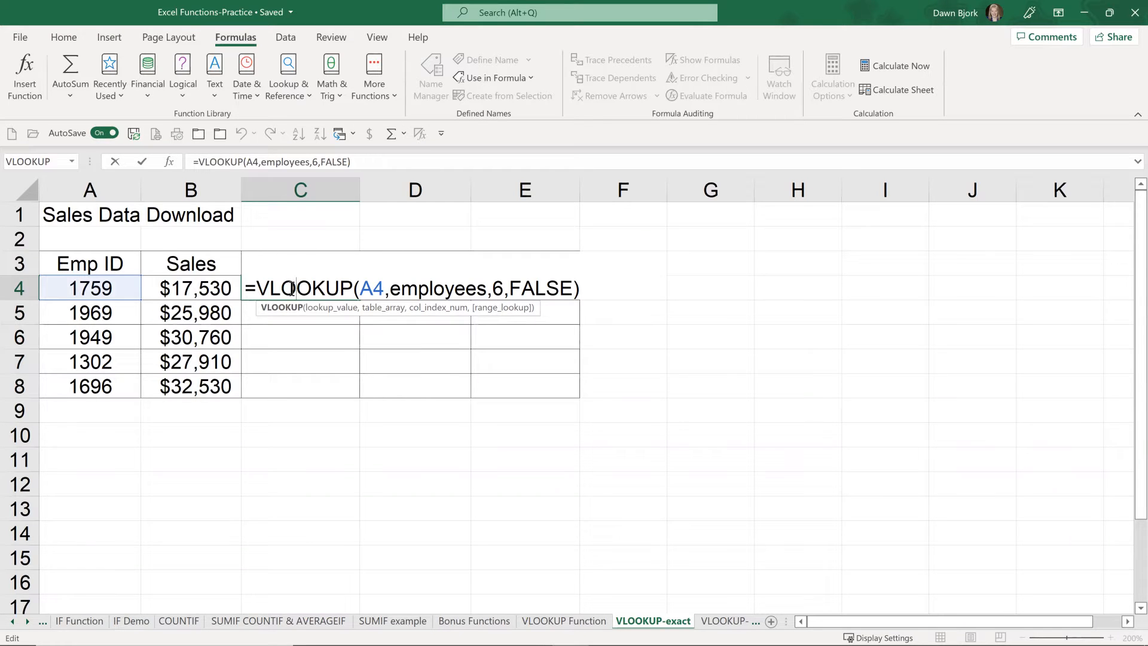
pyautogui.press('Escape')
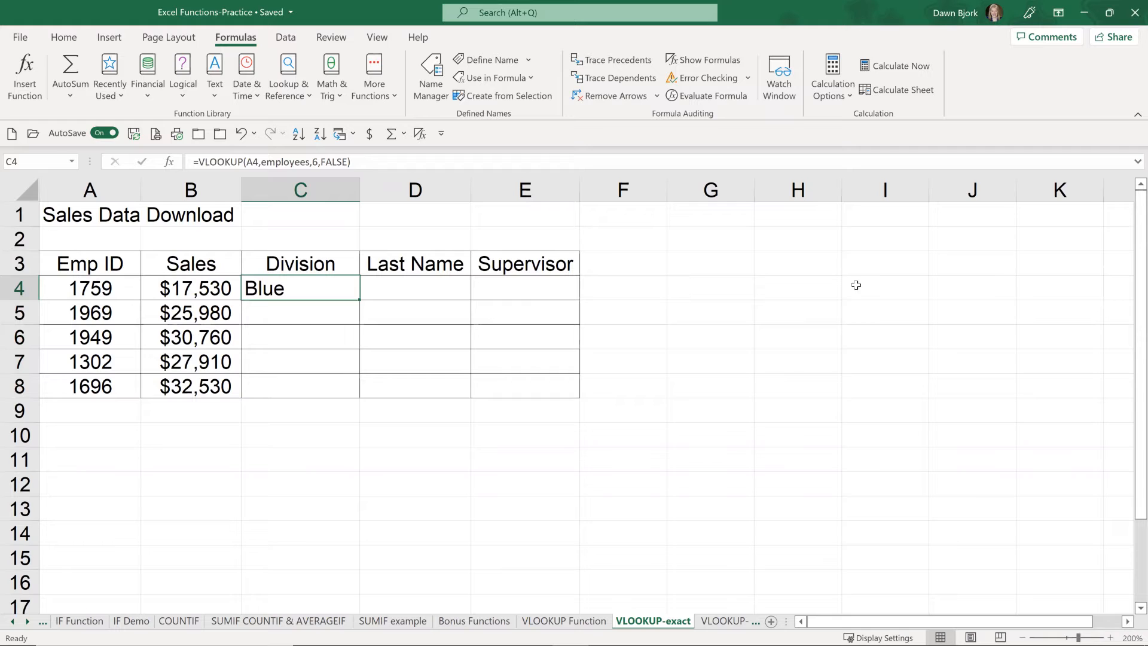
# Step: Change the lookup value in the C4 Division formula to the column-absolute reference $A4 and copy the formula down to C8
pyautogui.doubleClick(288, 291)
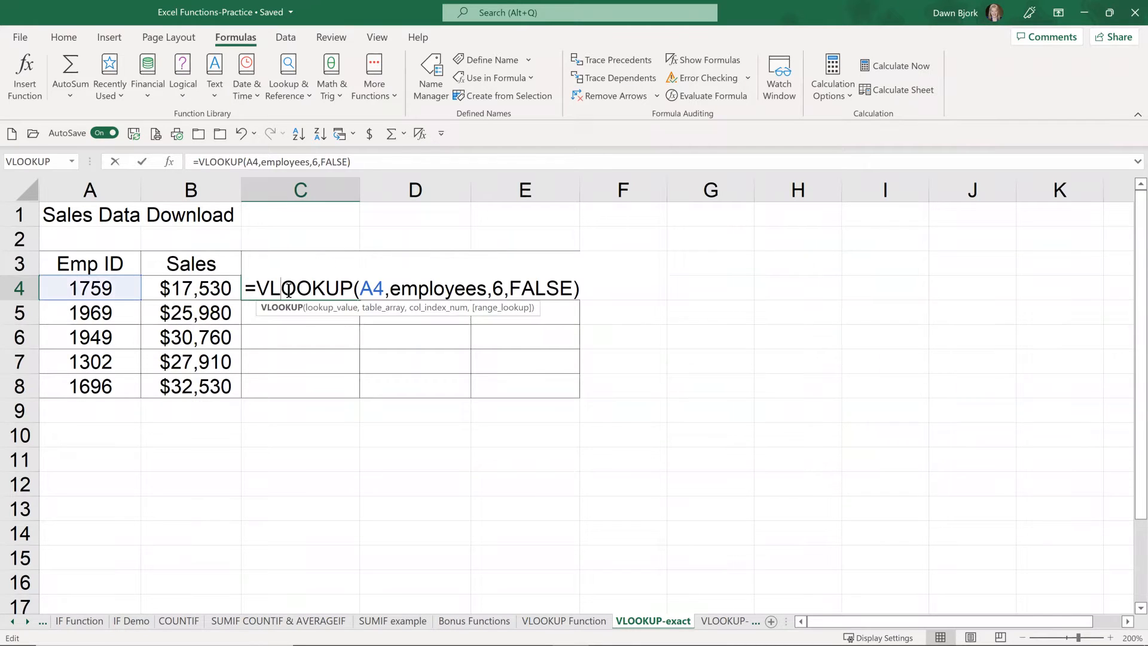
pyautogui.click(360, 288)
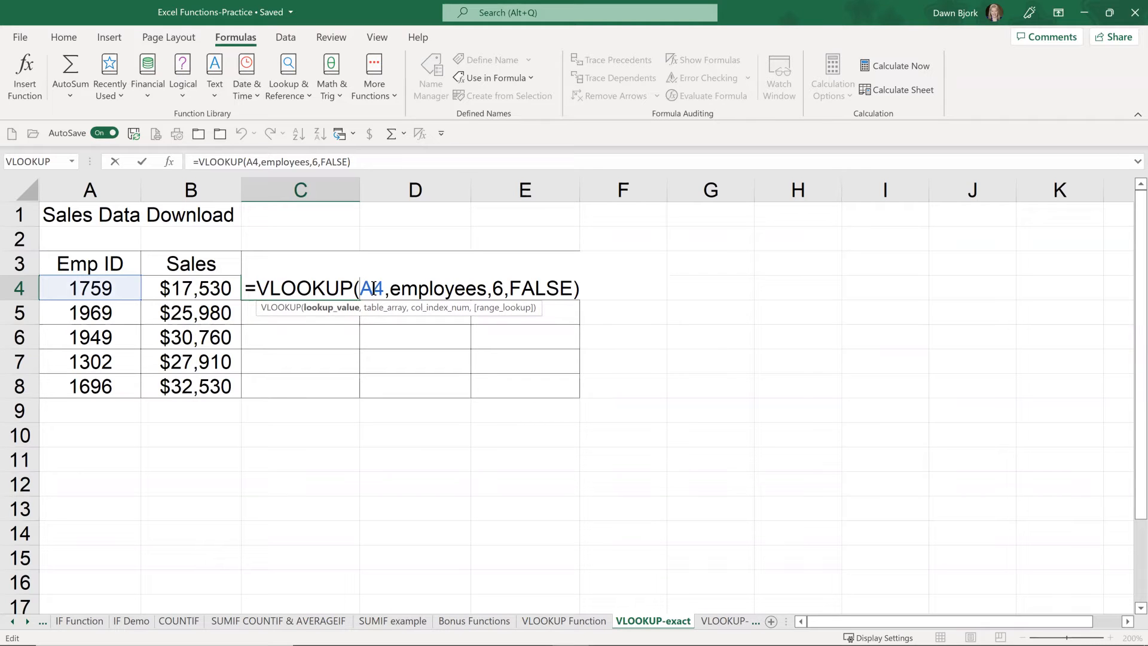
pyautogui.write('$')
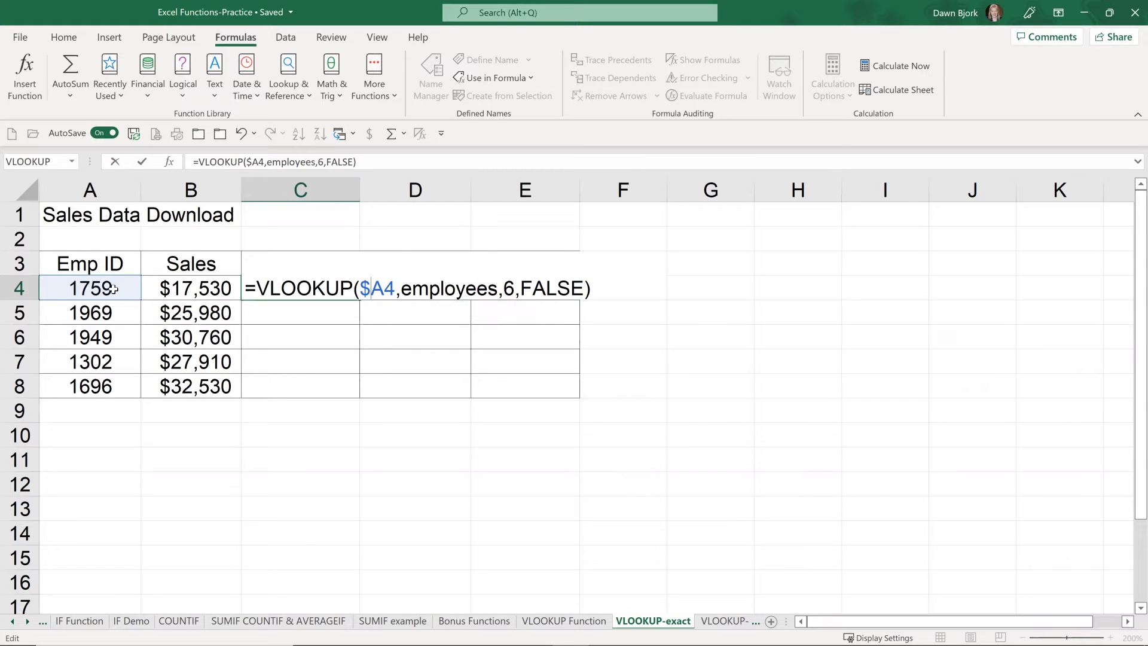
pyautogui.press('Return')
pyautogui.click(309, 286)
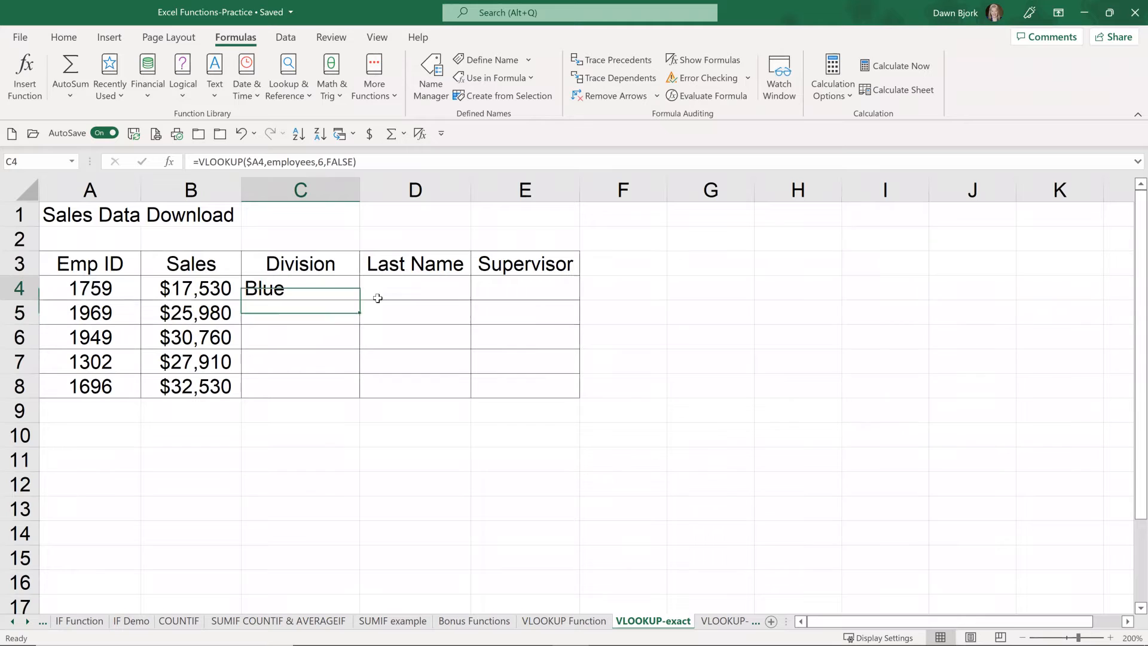
pyautogui.moveTo(358, 300); pyautogui.dragTo(360, 398)
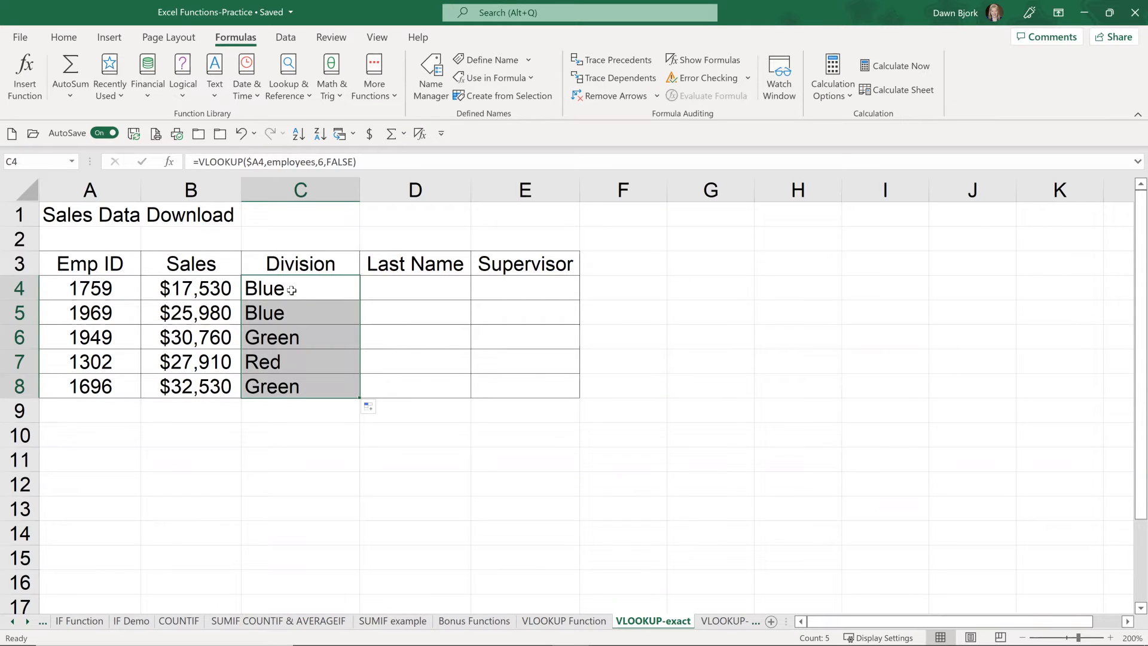
# Step: Copy the Division formula from C4 across to D4 and E4, and set the column index number in D4 to 2
pyautogui.click(291, 290)
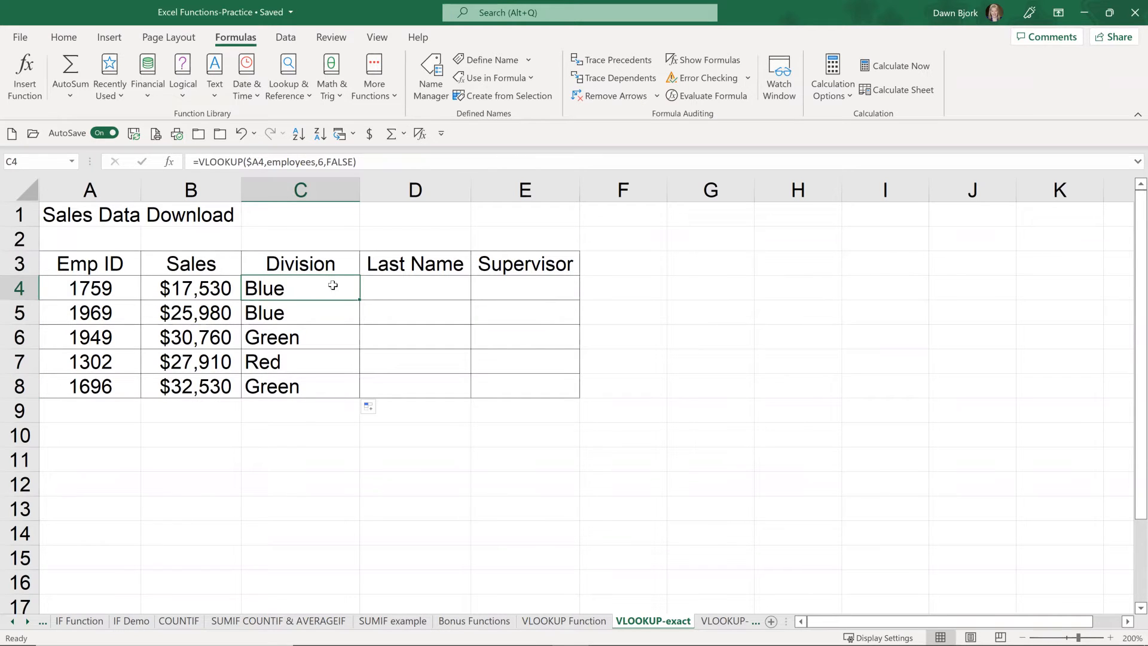
pyautogui.moveTo(362, 301); pyautogui.dragTo(545, 296)
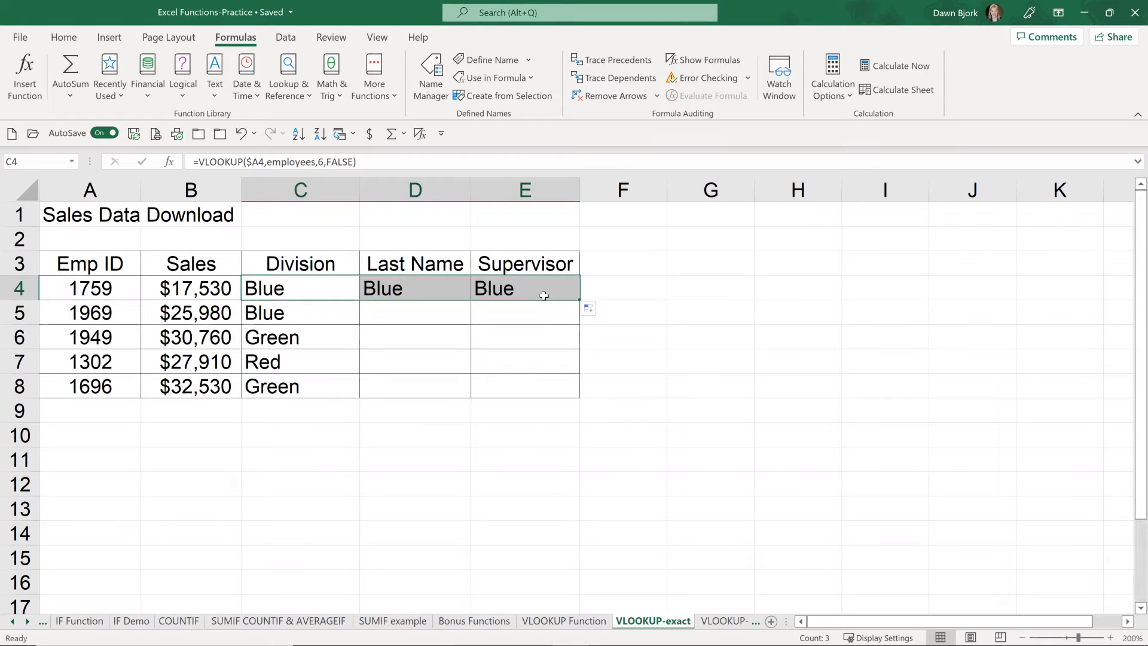
pyautogui.click(403, 290)
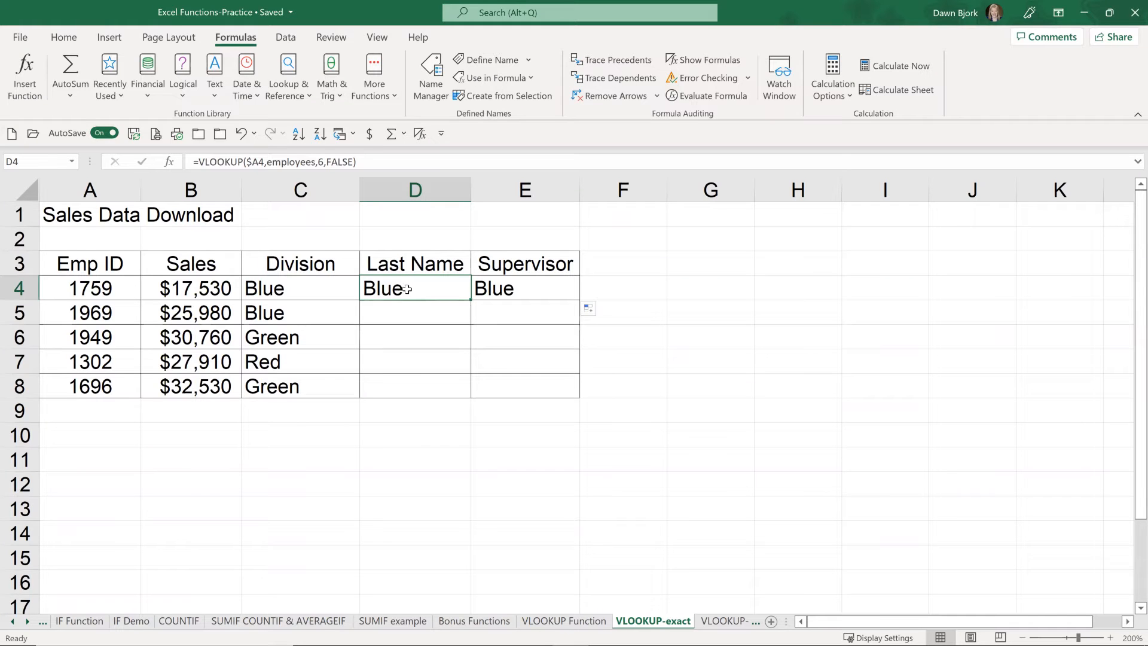
pyautogui.doubleClick(407, 289)
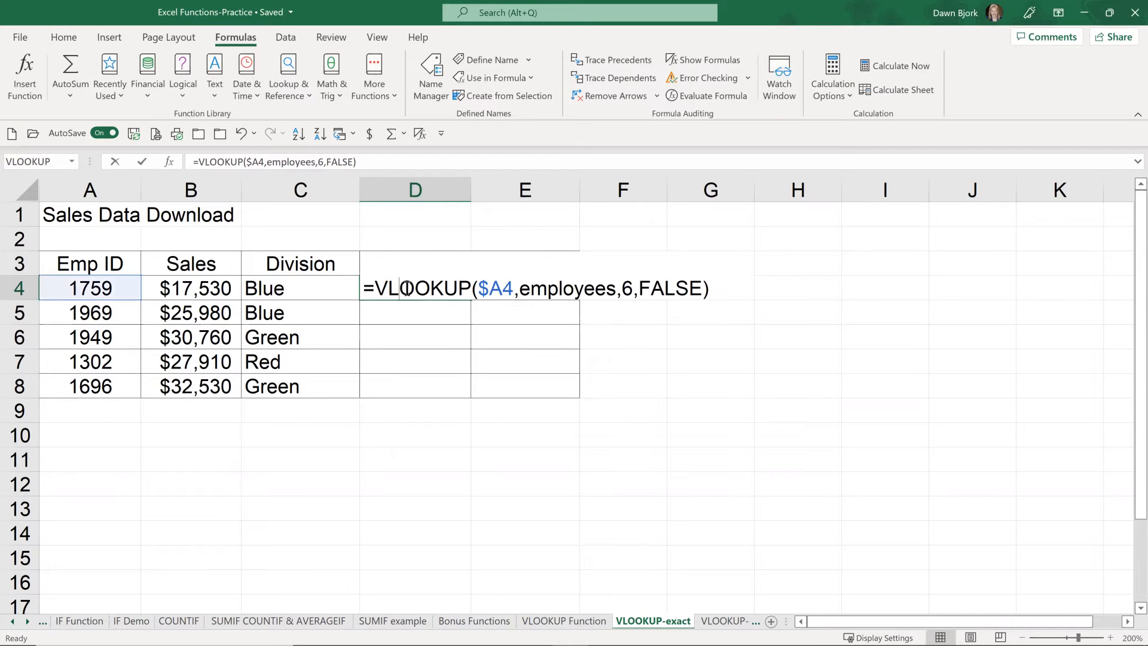
pyautogui.click(624, 286)
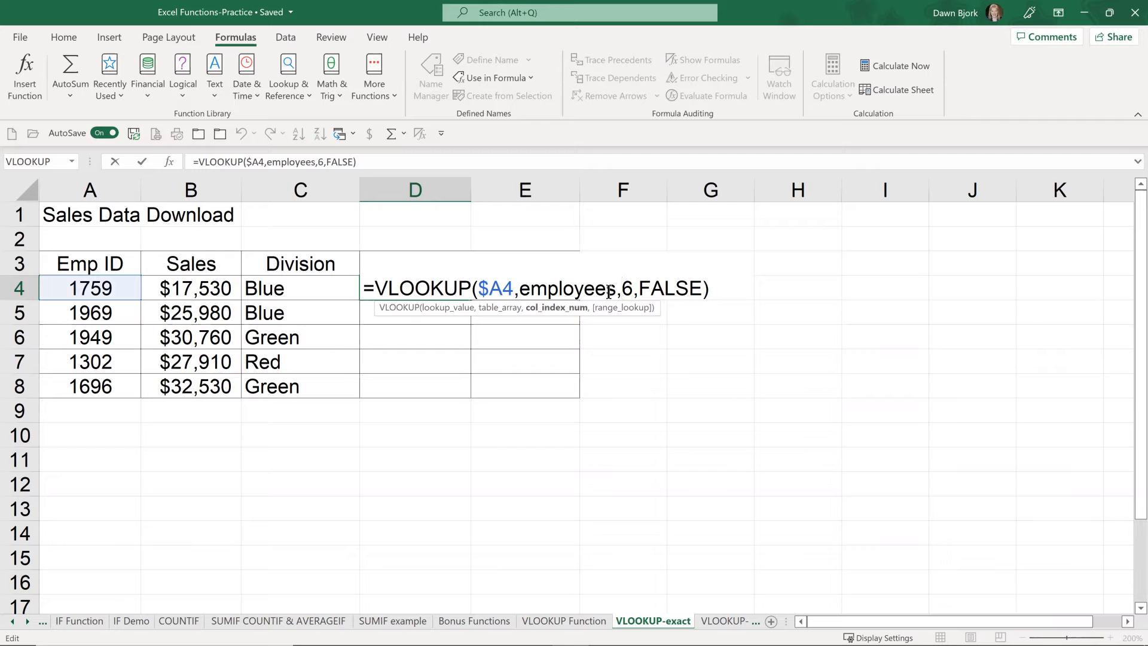
pyautogui.press('Delete')
pyautogui.write('2')
pyautogui.press('Return')
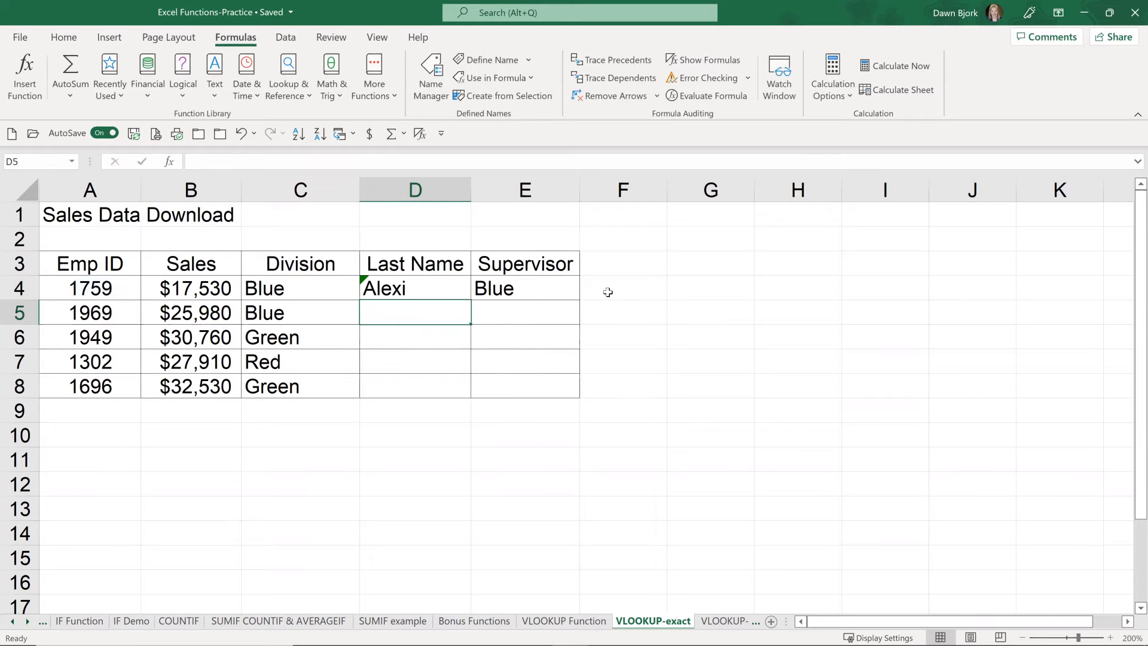
# Step: Set the column index number in the E4 Supervisor formula to 7 and copy the D4:E4 formulas down to row 8
pyautogui.click(562, 285)
pyautogui.doubleClick(554, 286)
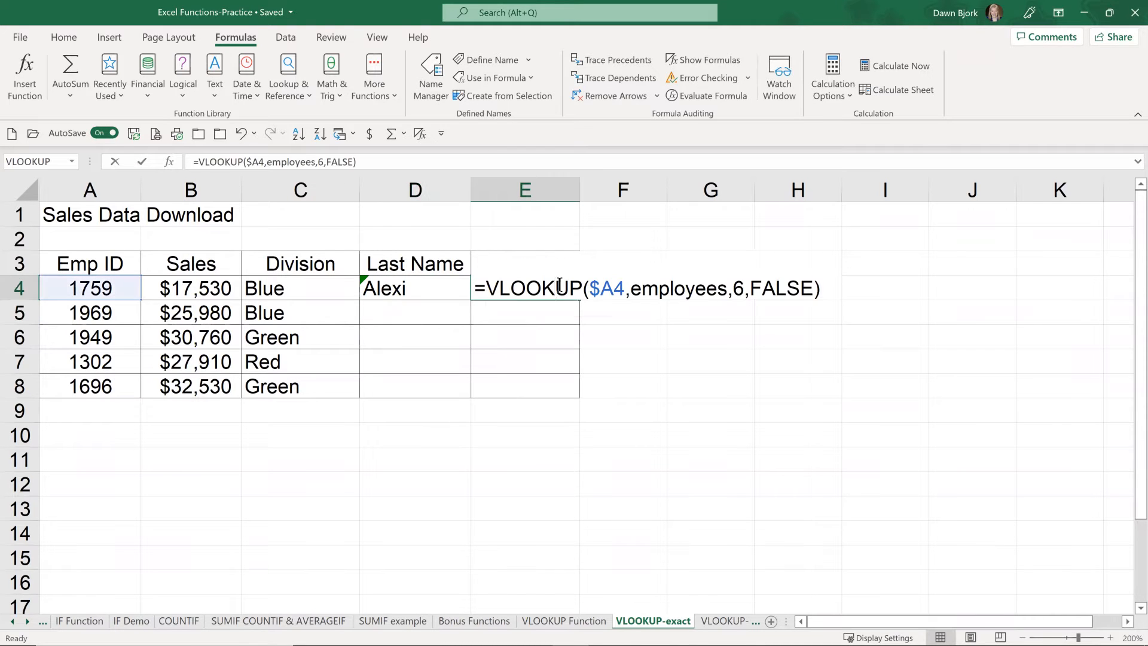
pyautogui.click(737, 286)
pyautogui.press('Delete')
pyautogui.write('7')
pyautogui.press('Return')
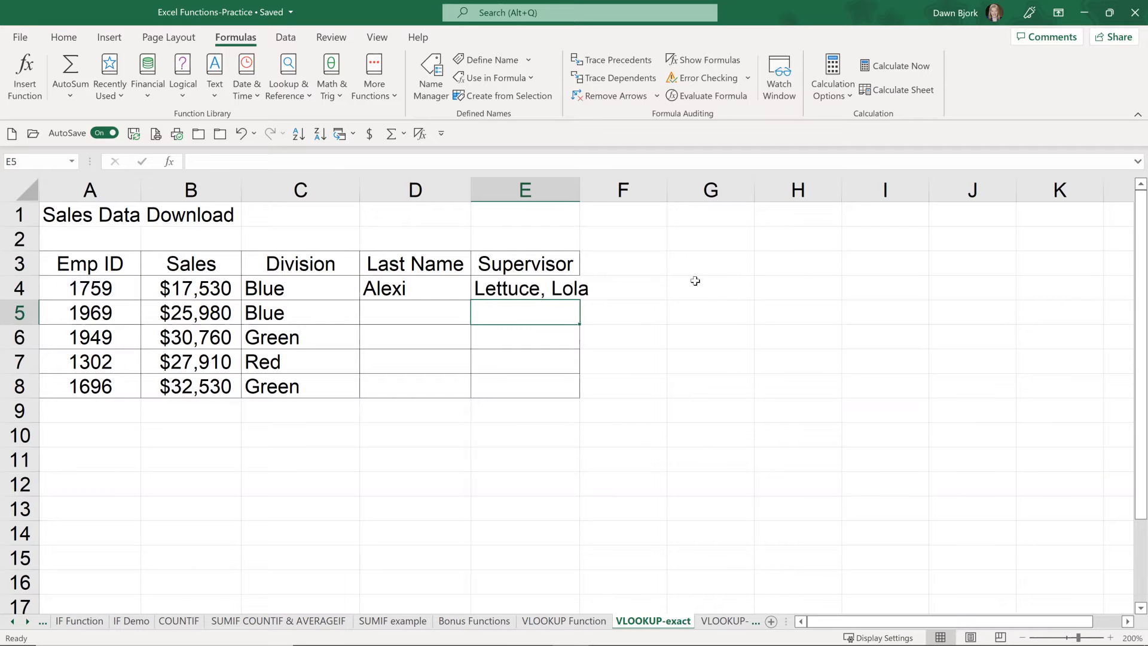
pyautogui.moveTo(403, 285); pyautogui.dragTo(515, 287)
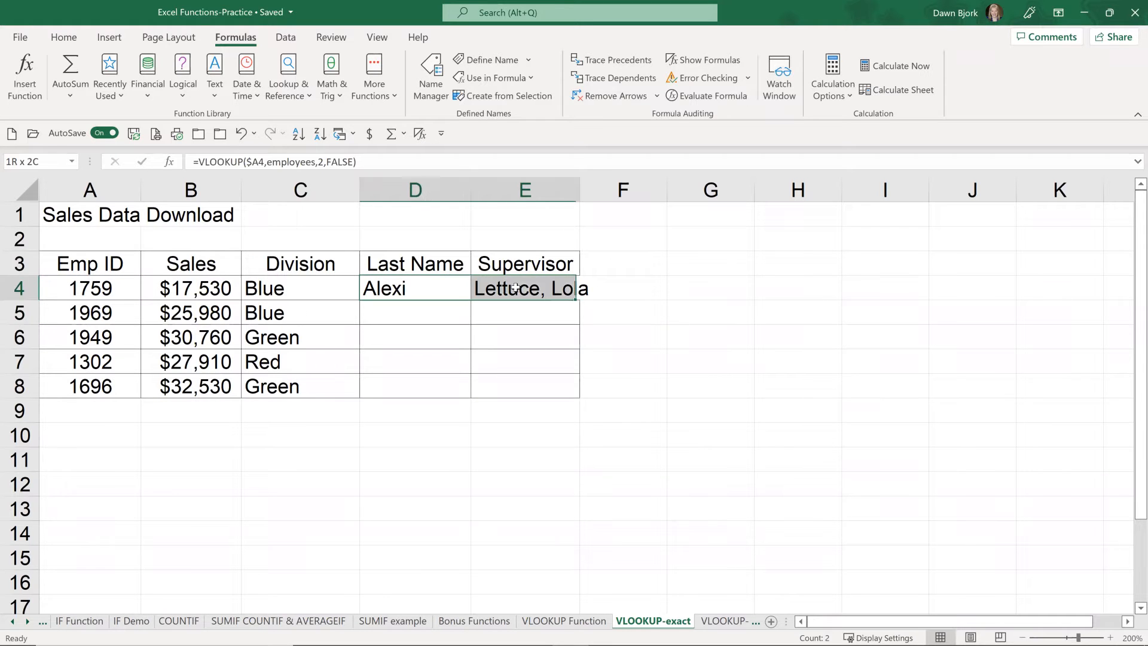
pyautogui.moveTo(584, 297); pyautogui.dragTo(583, 394)
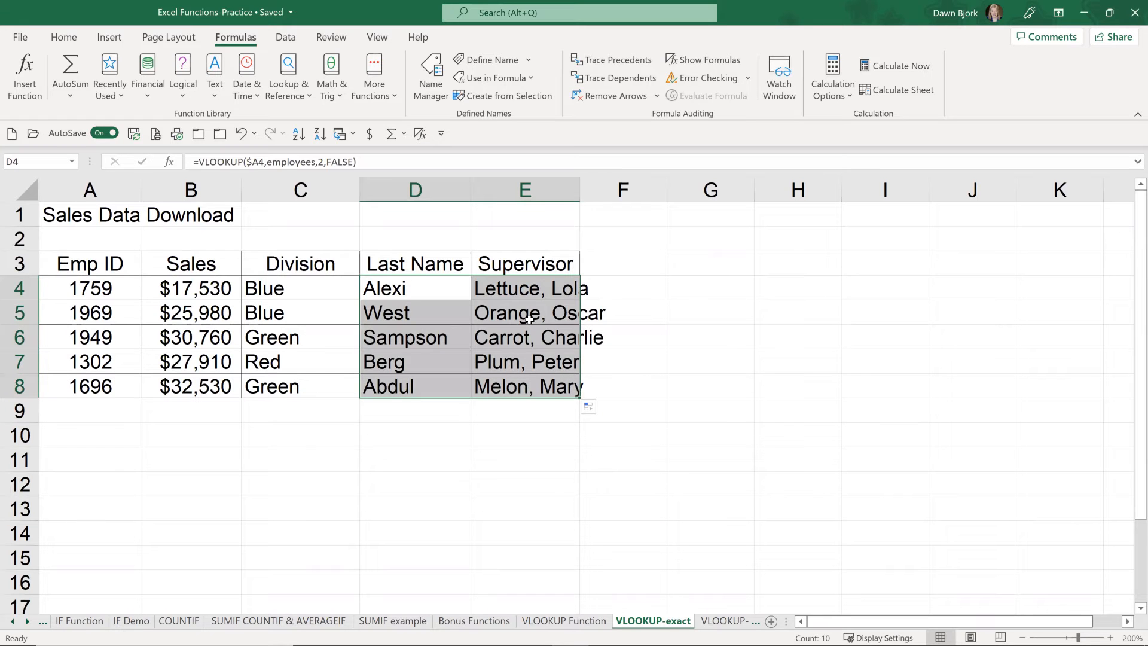
# Step: Autofit the Supervisor column's width and review the VLOOKUP formula in E4
pyautogui.doubleClick(579, 189)
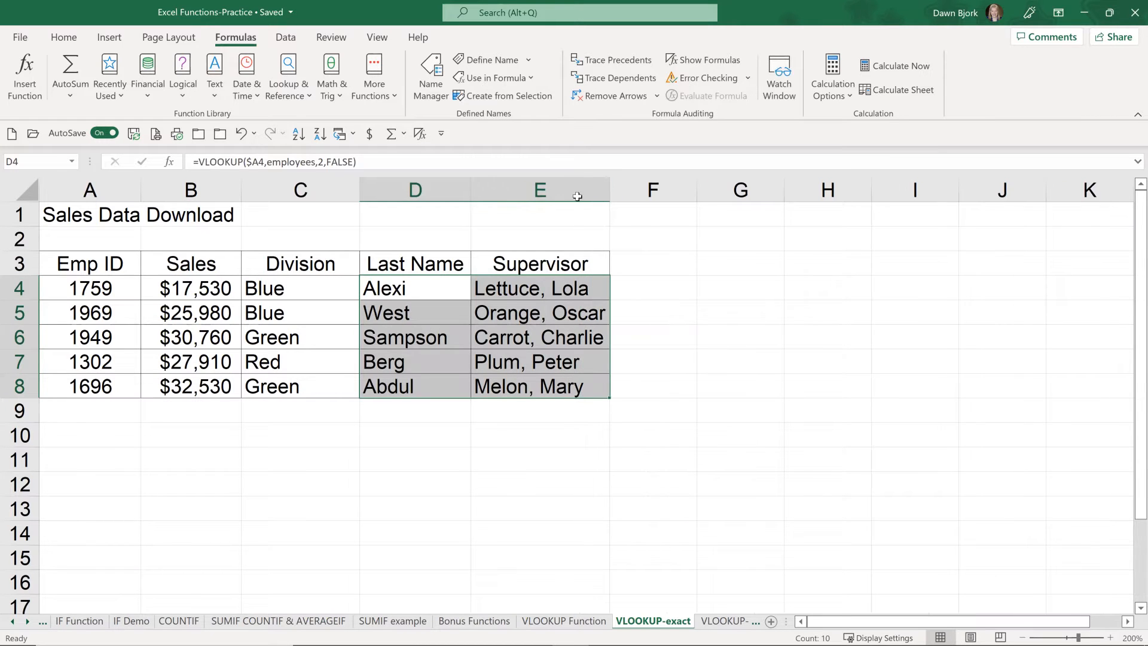
pyautogui.click(517, 282)
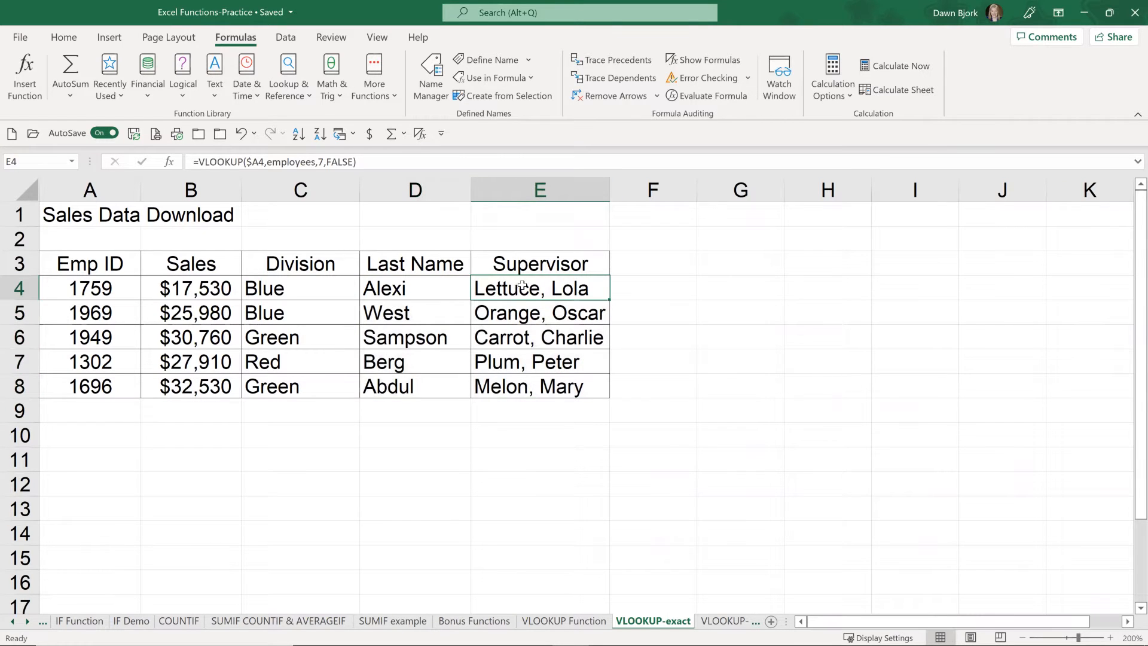
pyautogui.doubleClick(524, 286)
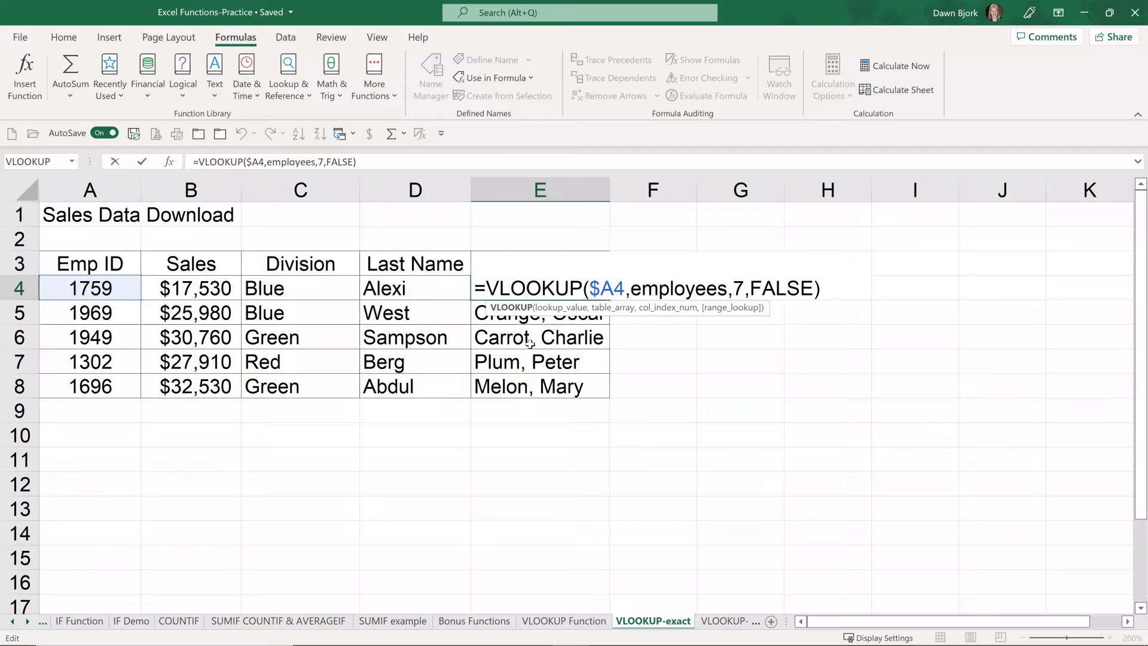
pyautogui.hotkey('ctrl', 'Return')
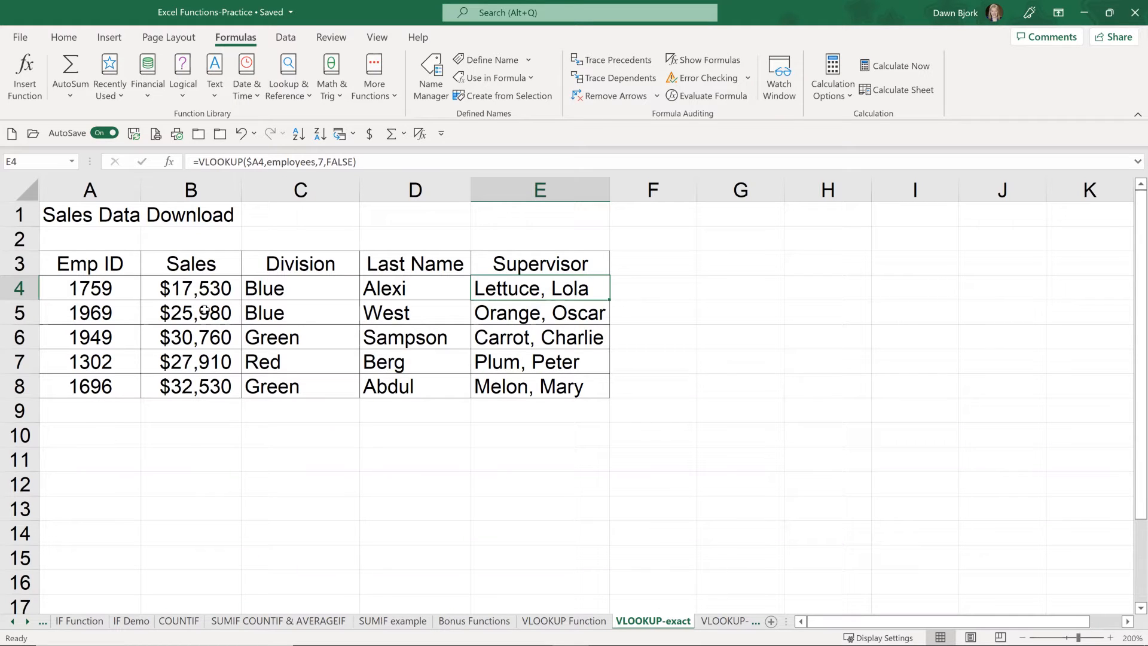
# Step: Replace the Emp ID in A5 with one that is missing from the employees range
pyautogui.click(99, 313)
pyautogui.write('2000')
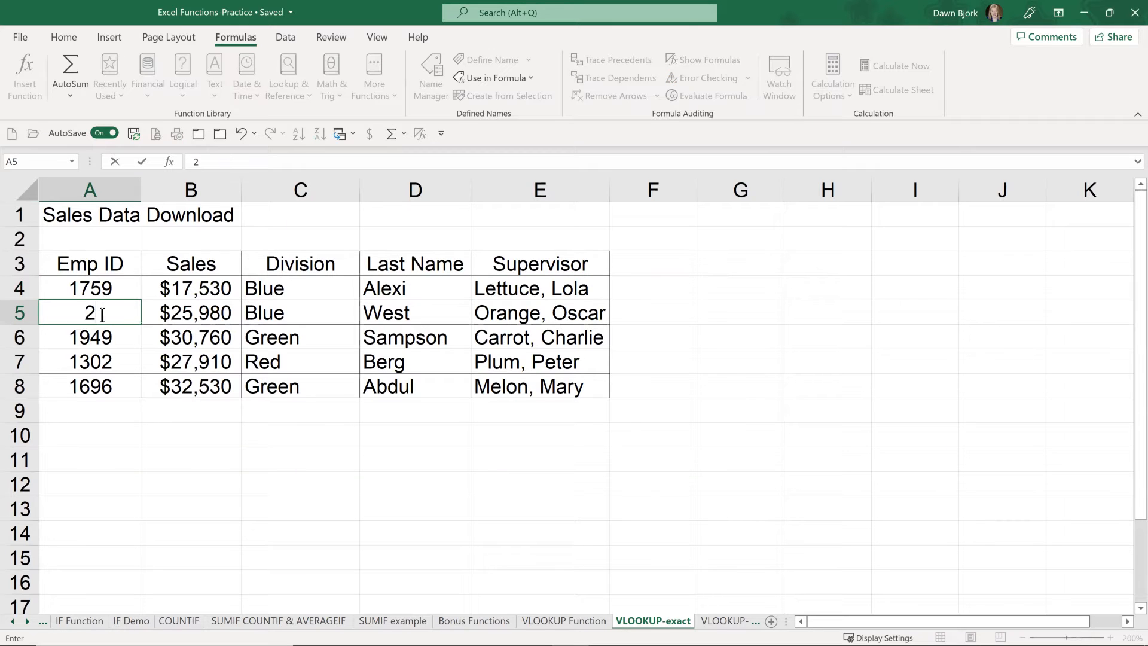
pyautogui.press('Return')
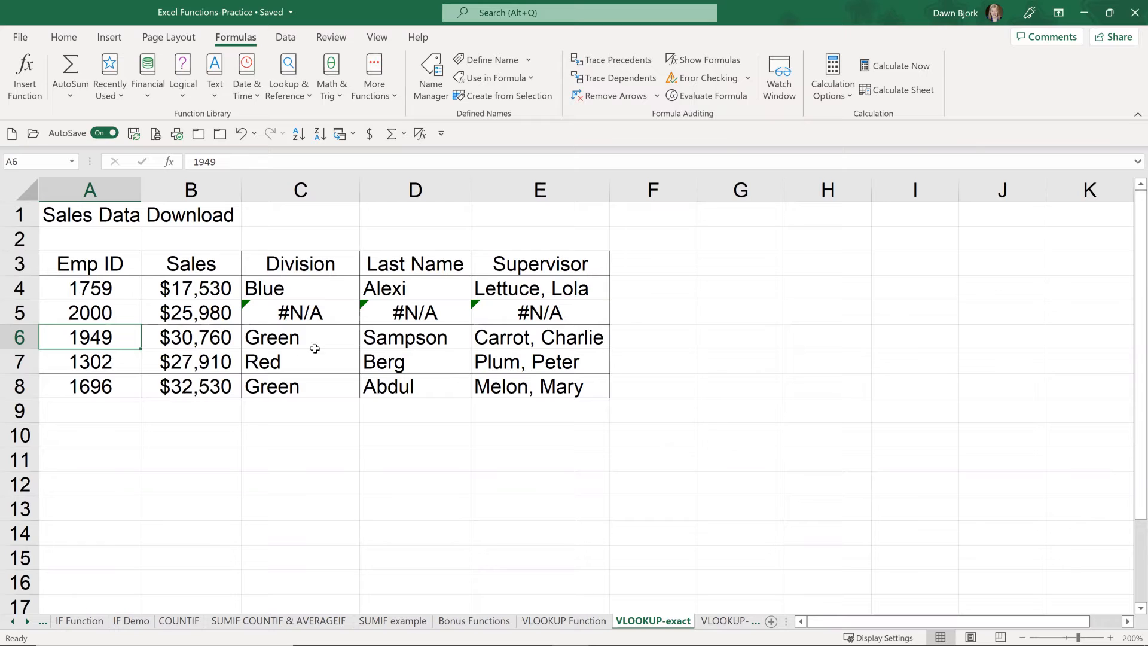
pyautogui.click(293, 290)
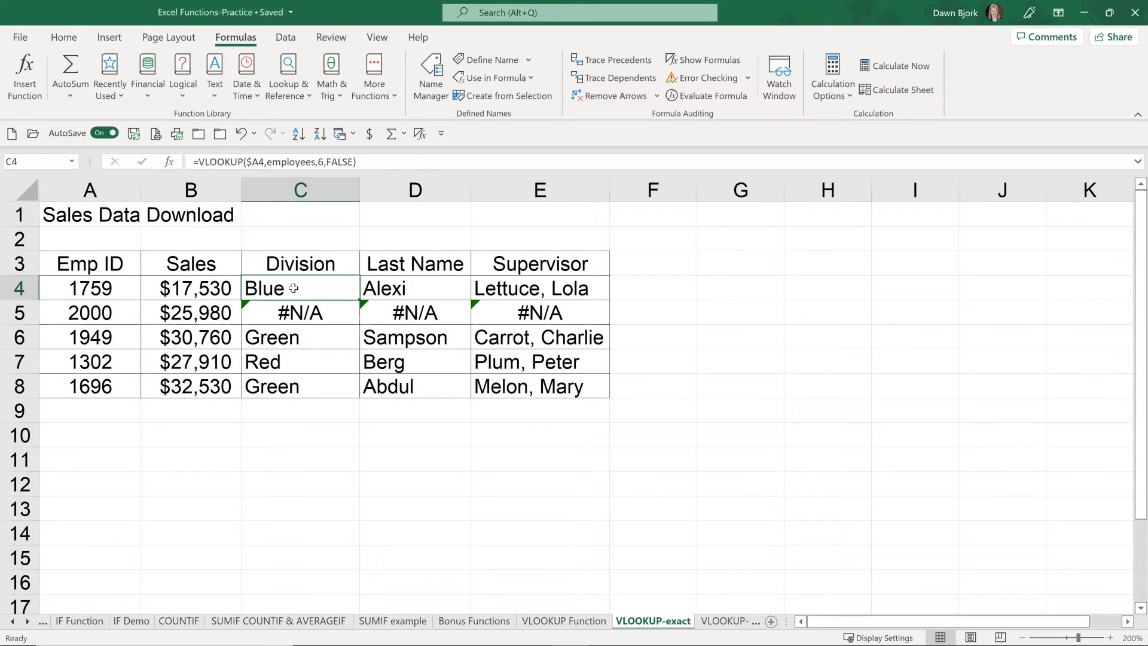
pyautogui.doubleClick(293, 288)
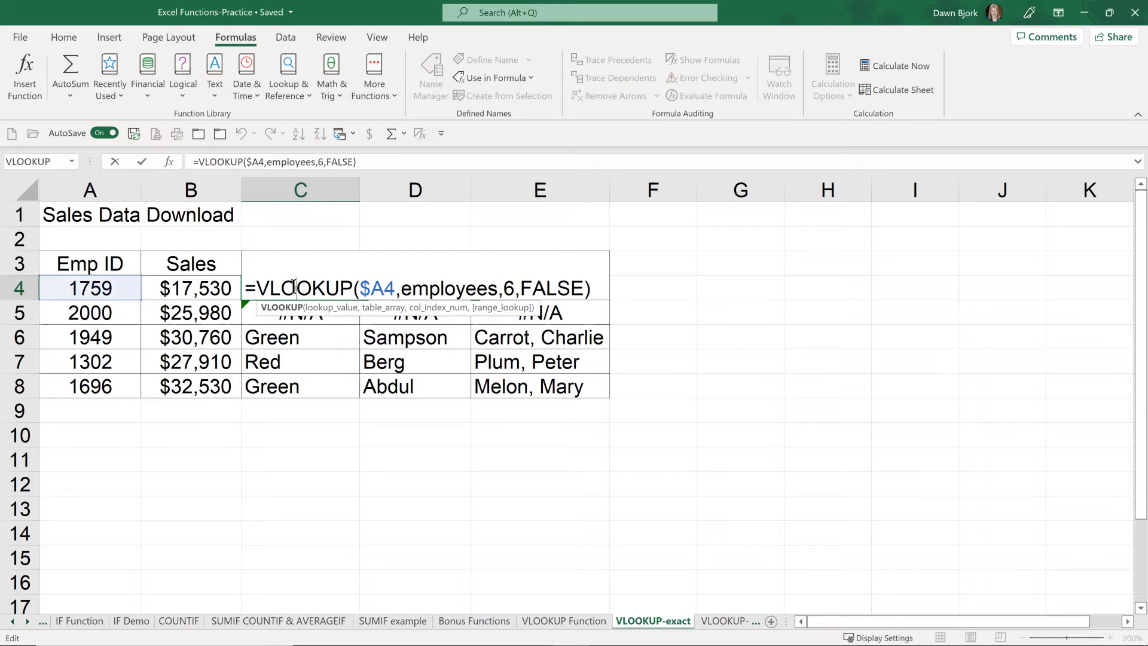
pyautogui.click(259, 287)
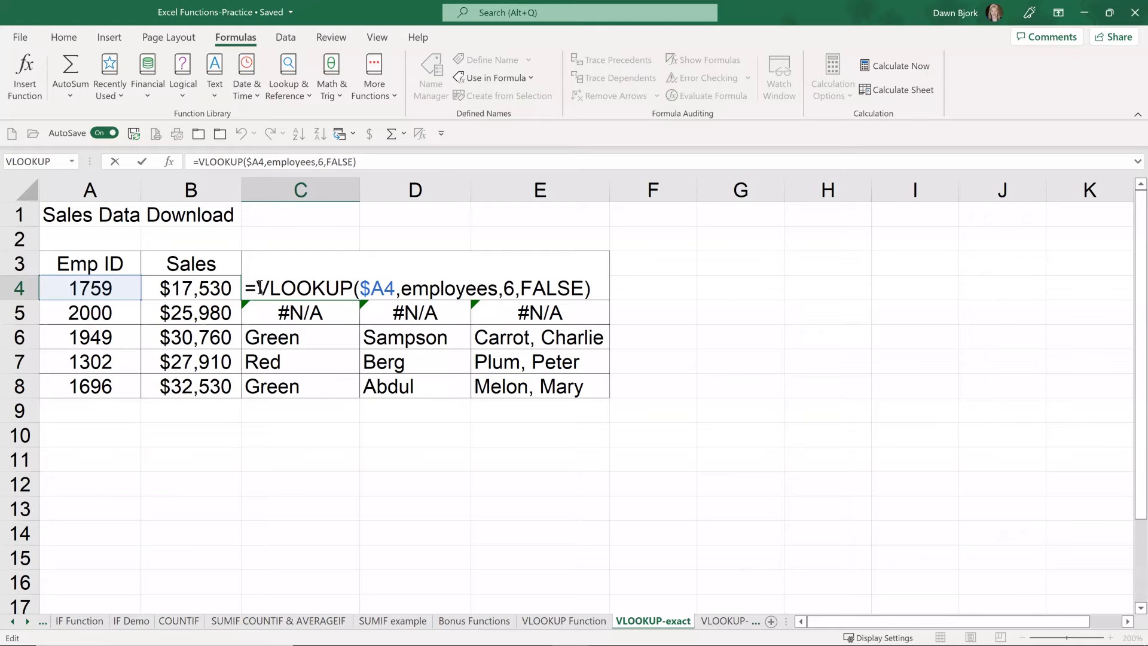
pyautogui.press('Escape')
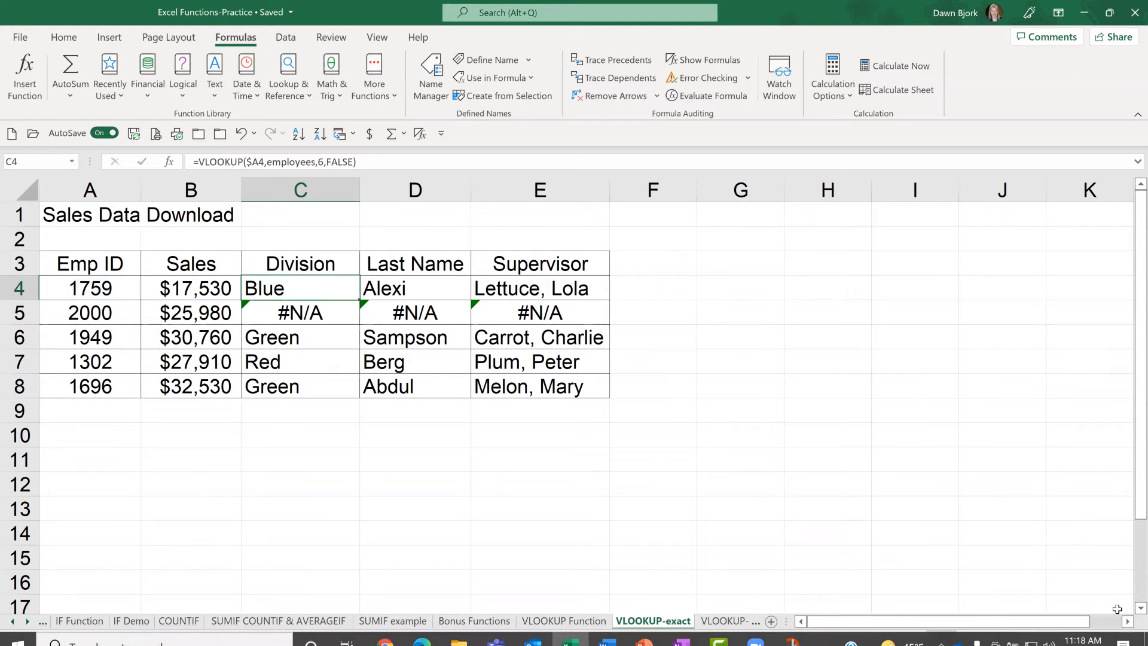
# Step: Insert the opening of an IFERROR function in front of the VLOOKUP in the C4 Division formula
pyautogui.click(1111, 638)
pyautogui.click(1110, 638)
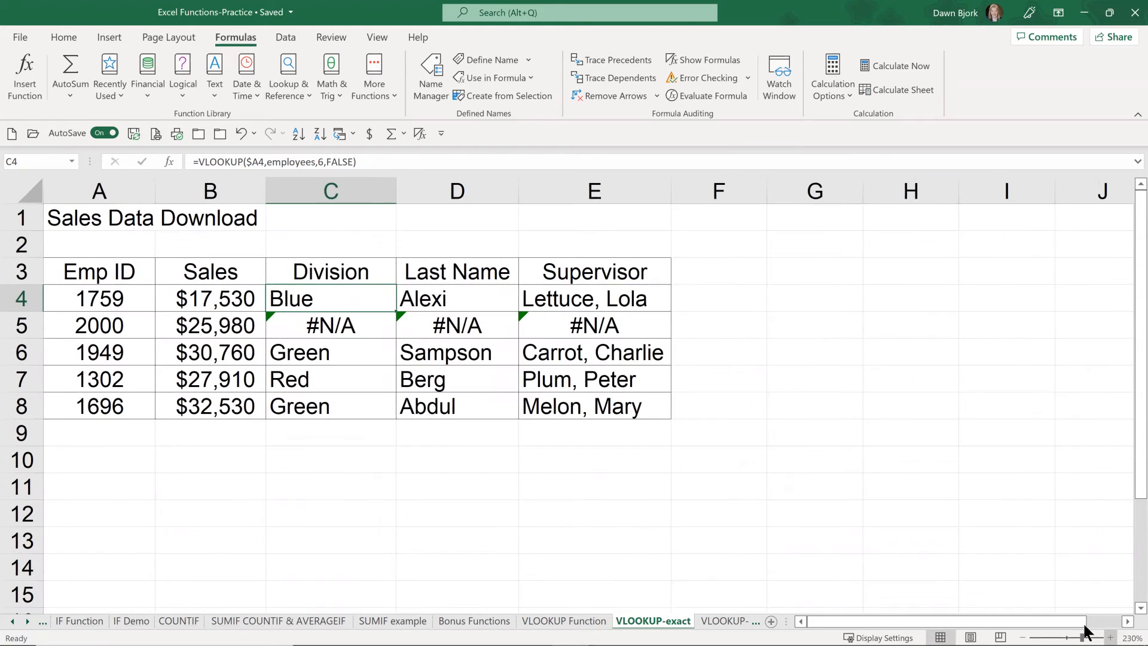
pyautogui.click(1110, 638)
pyautogui.click(1111, 637)
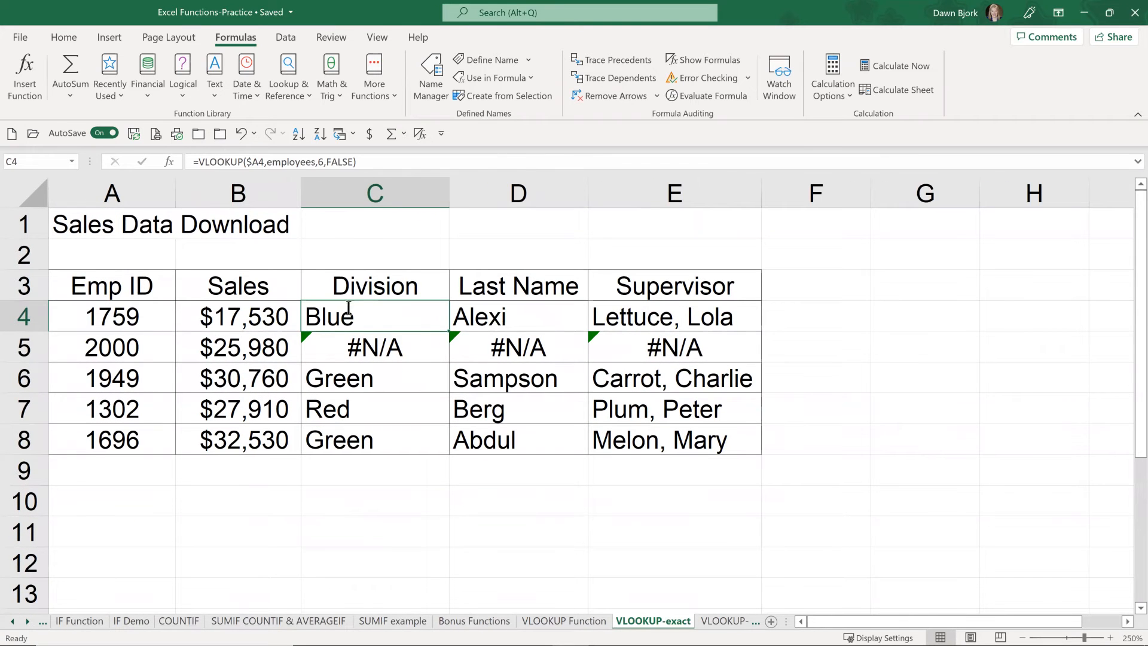
pyautogui.doubleClick(346, 308)
pyautogui.click(322, 316)
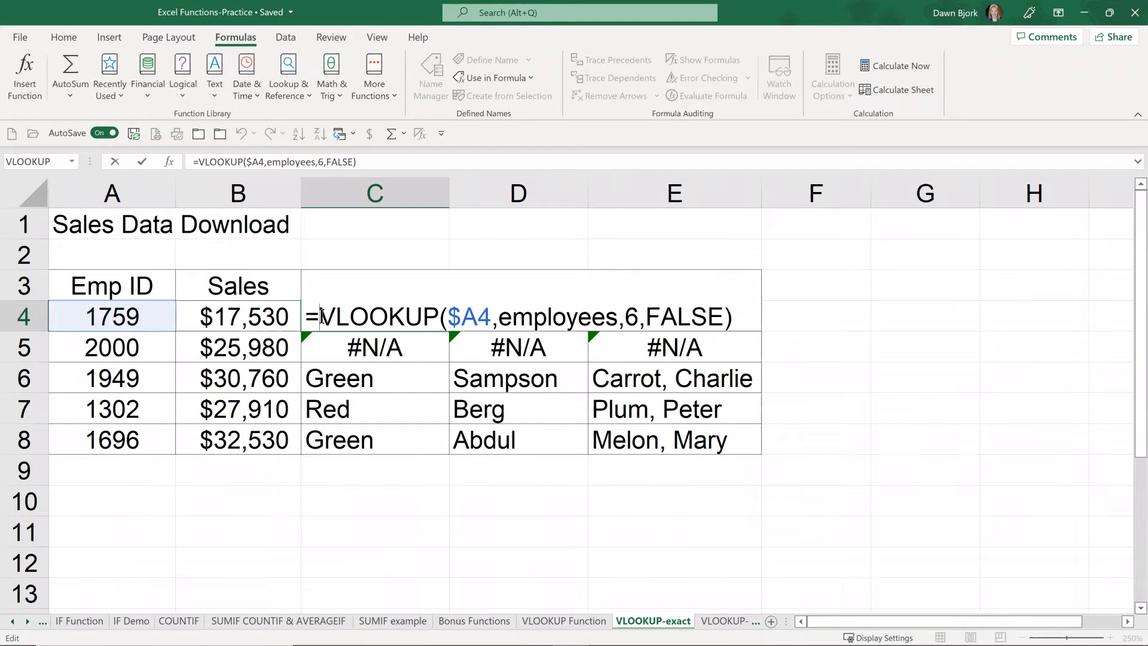
pyautogui.write('iferror')
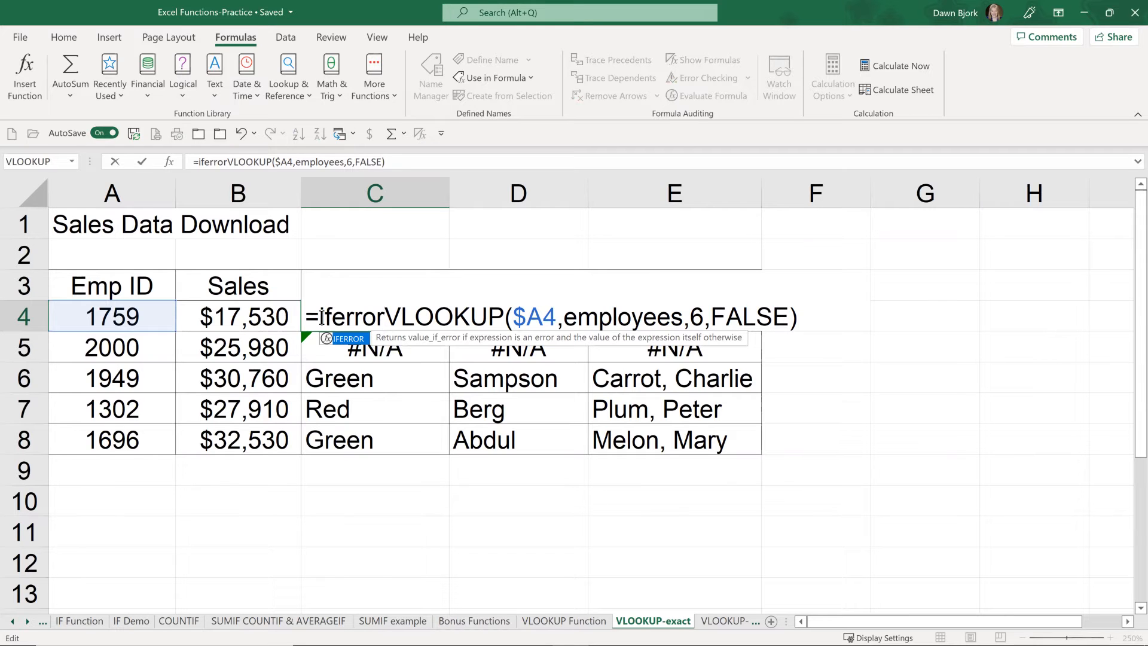
pyautogui.write('(')
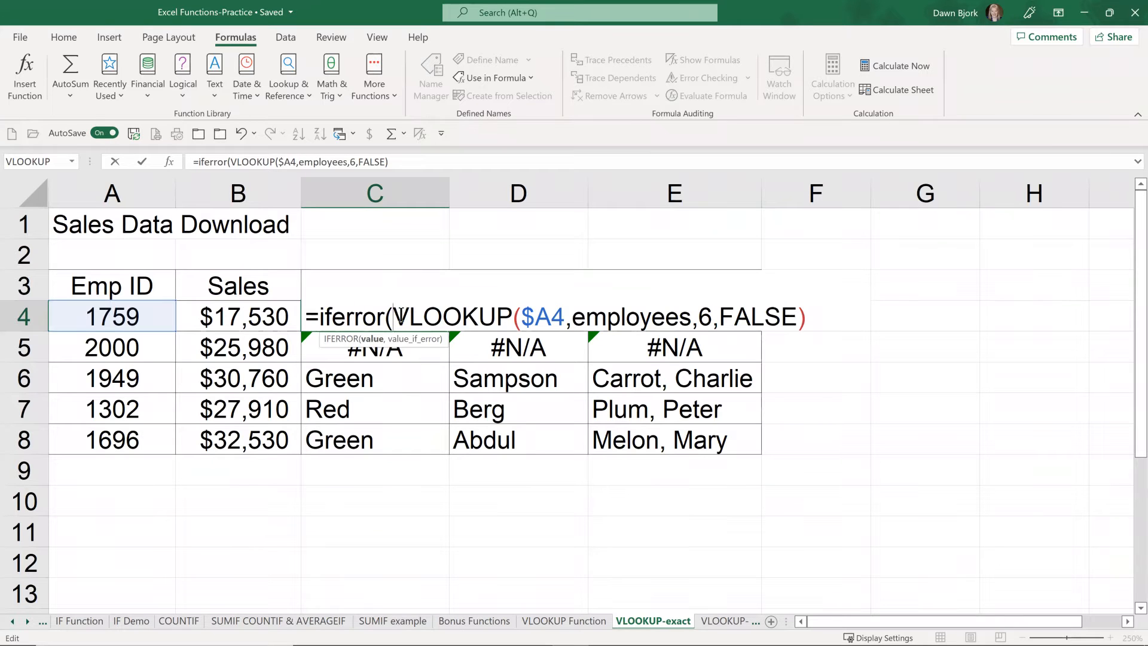
# Step: Complete the IFERROR formula in C4 with "Emp ID Not Found" as the value if error
pyautogui.click(813, 317)
pyautogui.write(',')
pyautogui.write('"Emp')
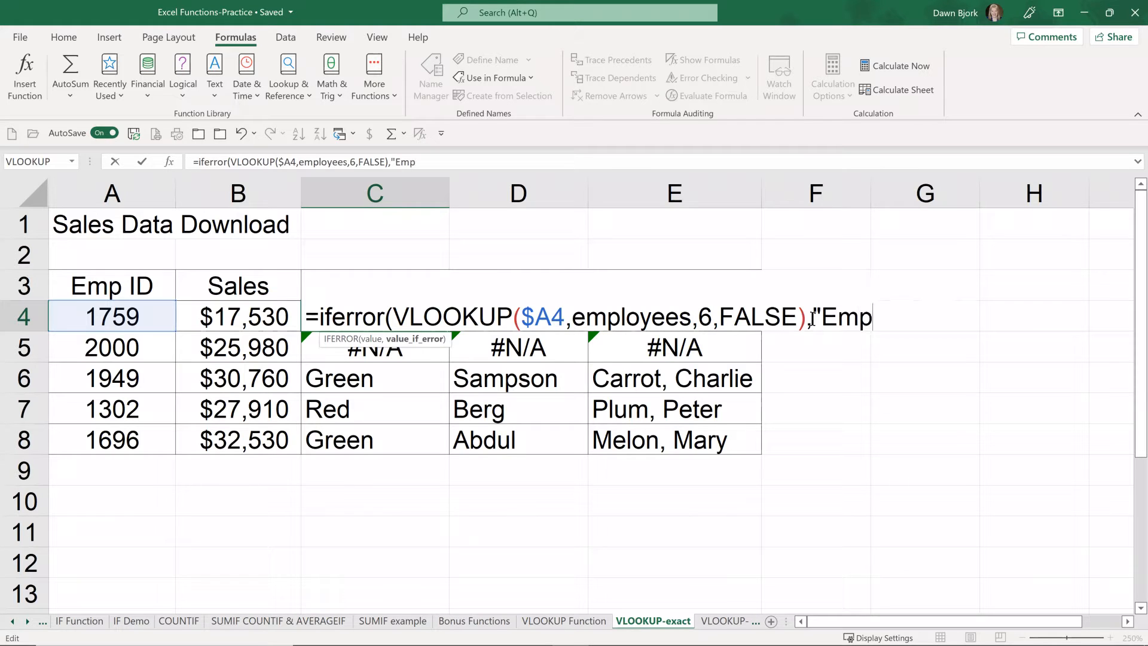
pyautogui.write(' ID Not Found"')
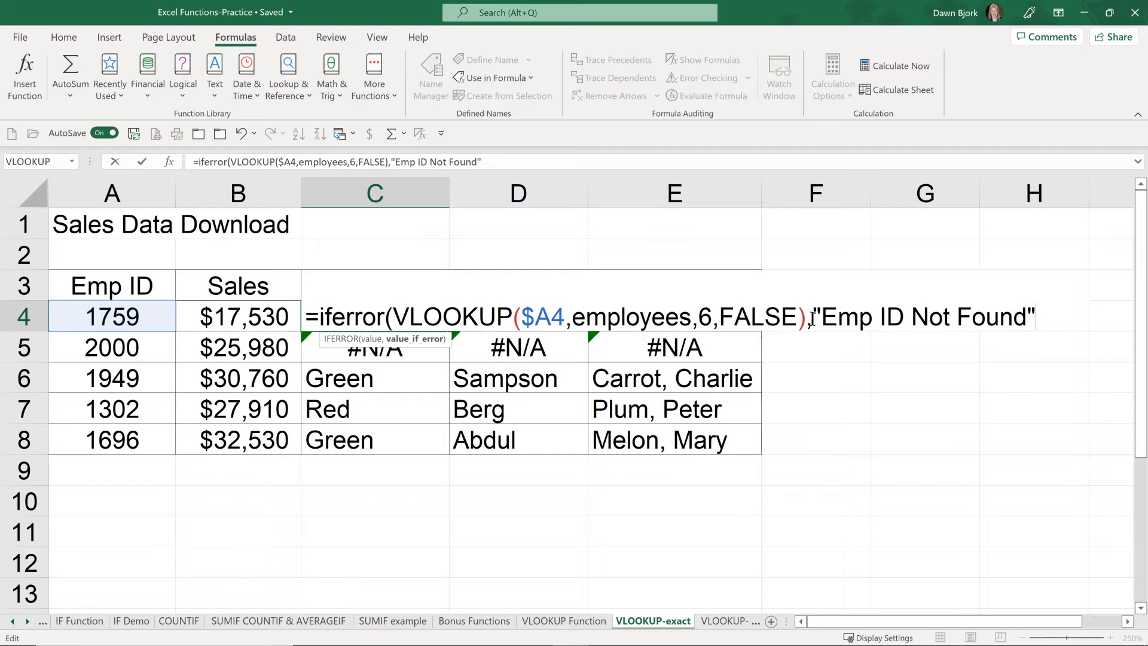
pyautogui.moveTo(813, 317); pyautogui.dragTo(1042, 319)
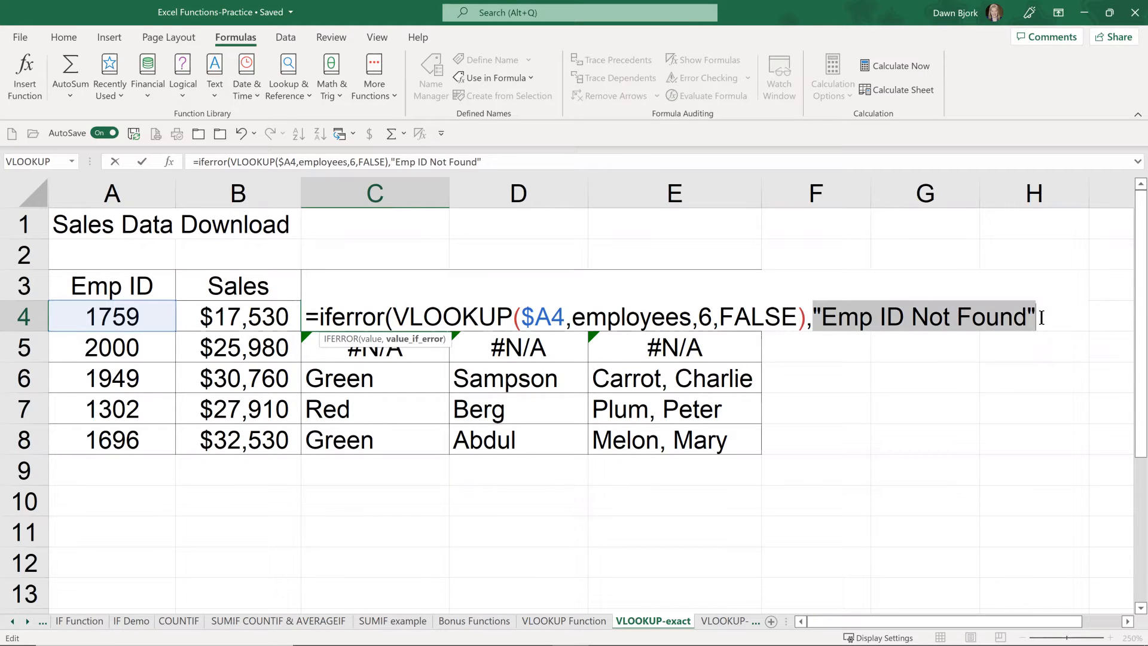
pyautogui.click(1041, 318)
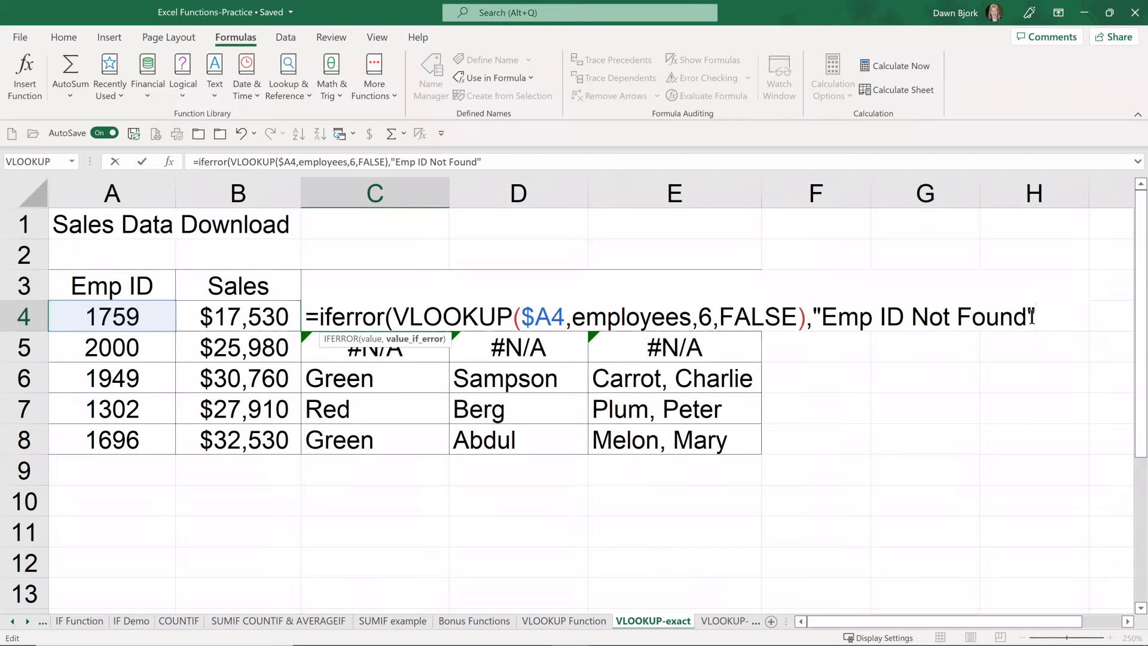
pyautogui.write(')')
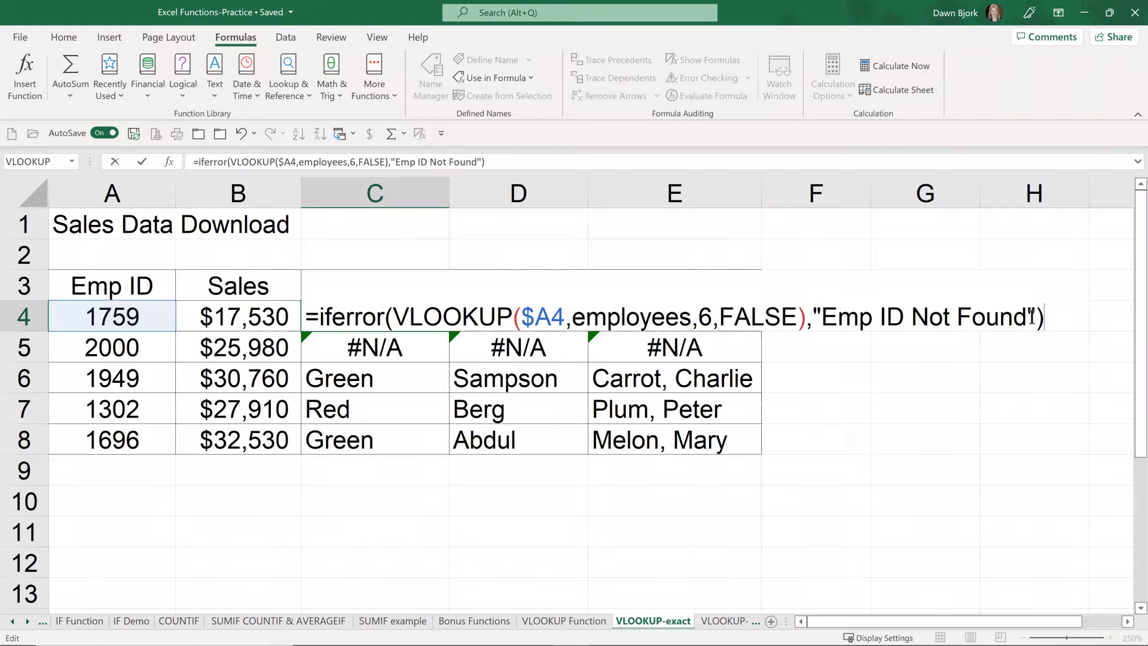
pyautogui.press('Return')
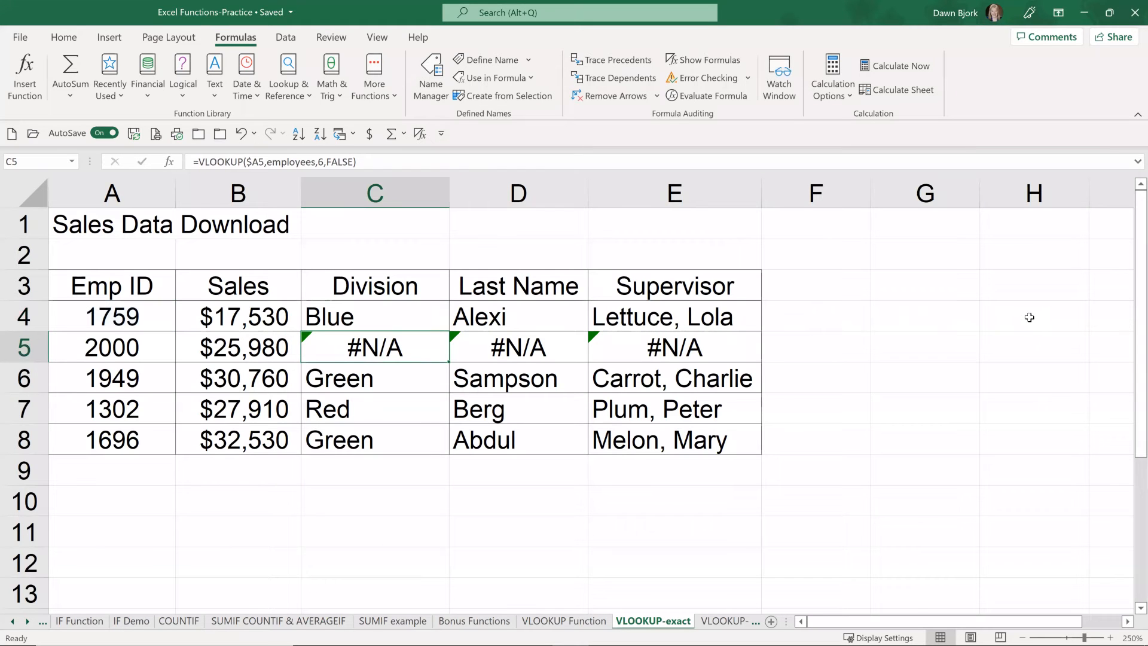
# Step: Copy the IFERROR formula from C4 down to C8 and autofit the Division column's width
pyautogui.click(432, 312)
pyautogui.moveTo(449, 331); pyautogui.dragTo(447, 445)
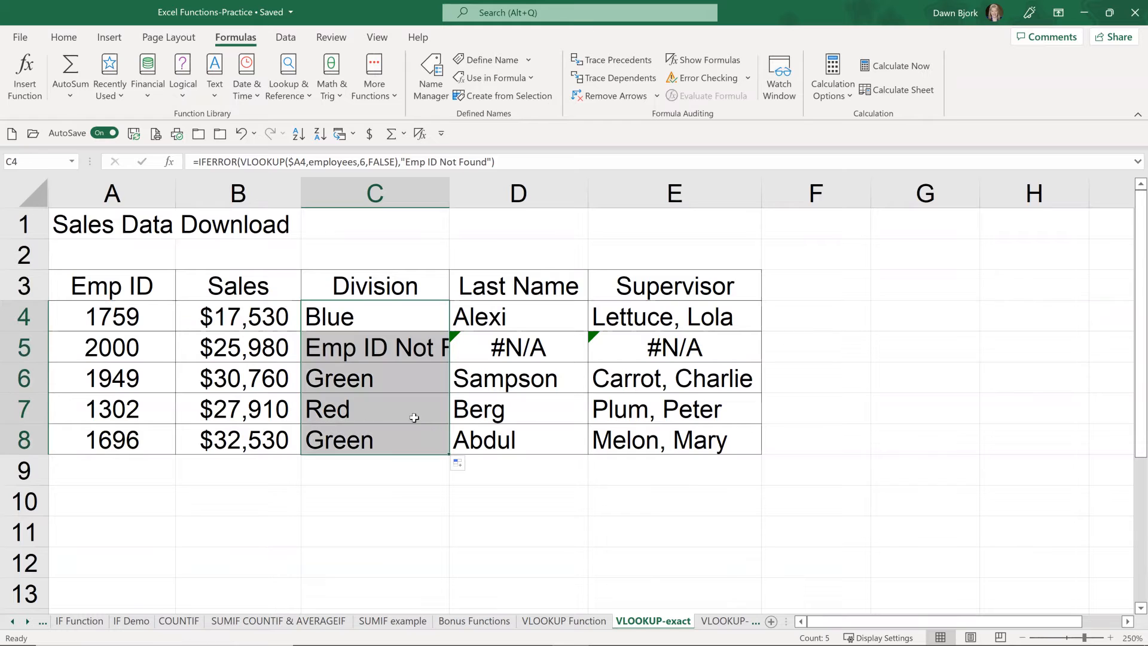
pyautogui.doubleClick(448, 184)
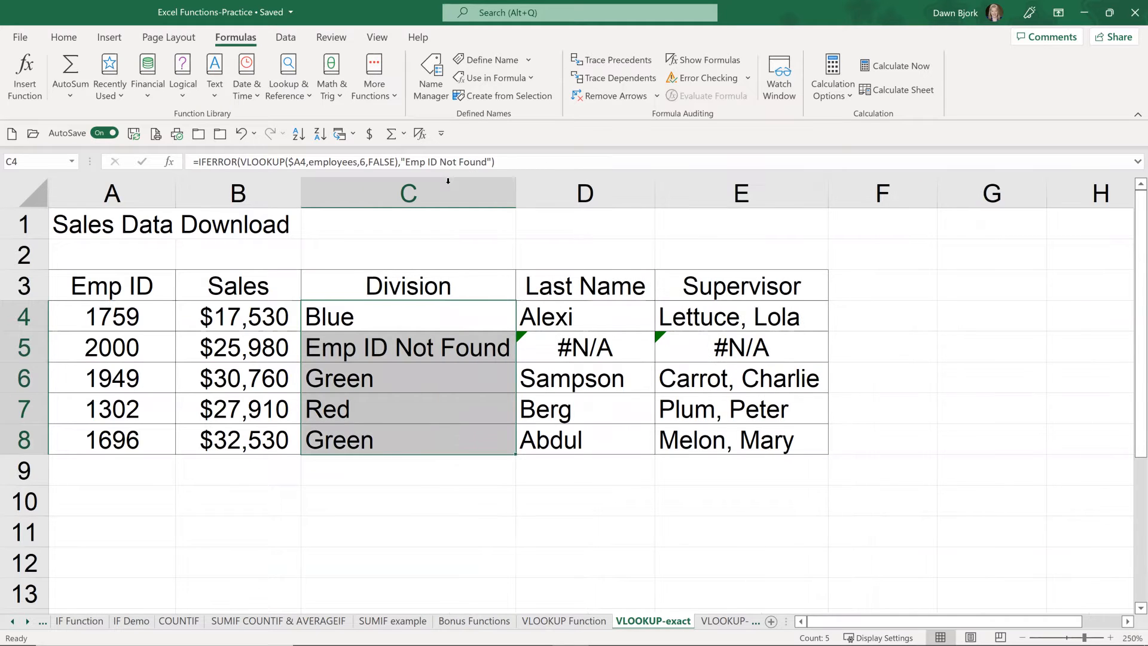
pyautogui.click(430, 353)
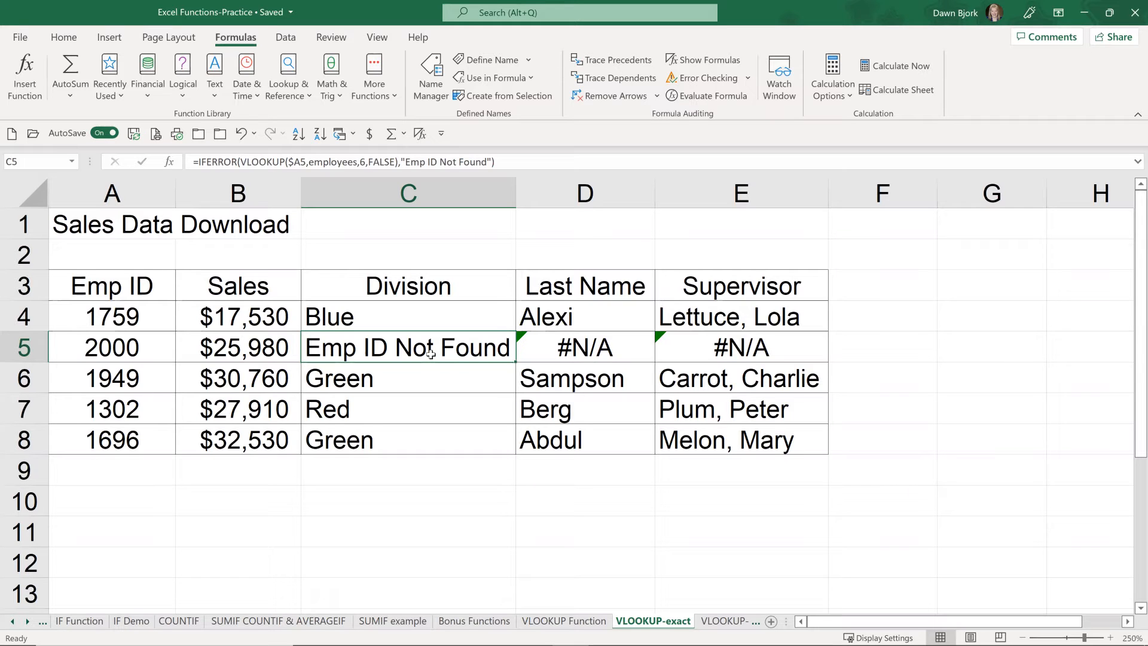
# Step: On the VLOOKUP-approximate sheet, name the amount and discount range A9:B24 Discount
pyautogui.click(717, 622)
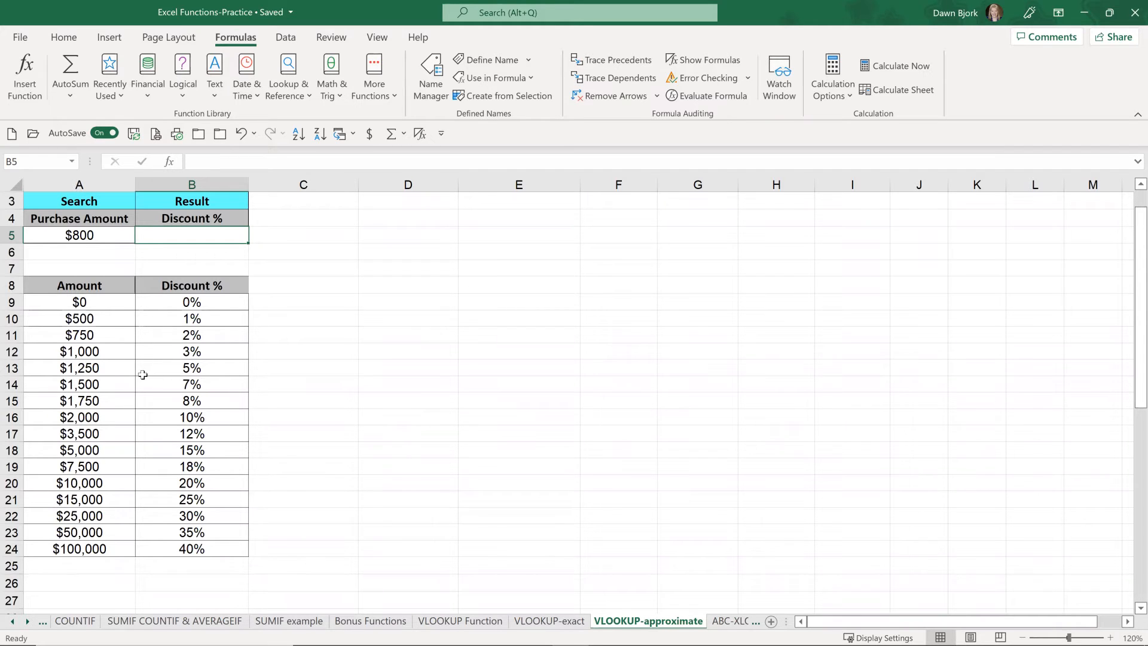
pyautogui.click(89, 235)
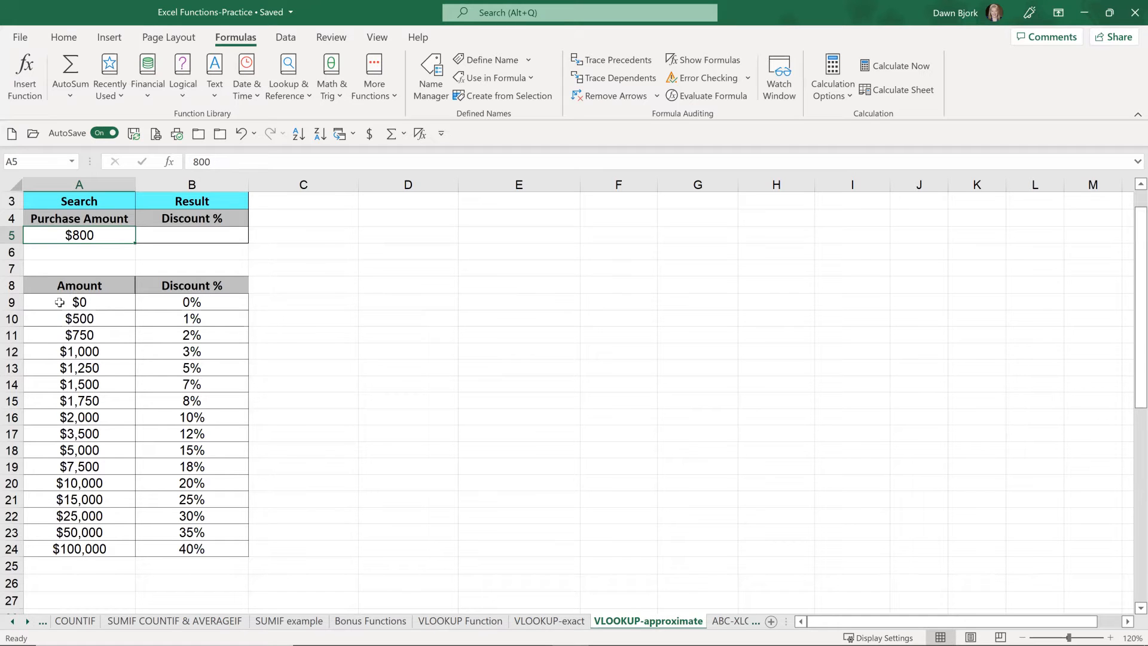
pyautogui.moveTo(60, 302); pyautogui.dragTo(183, 548)
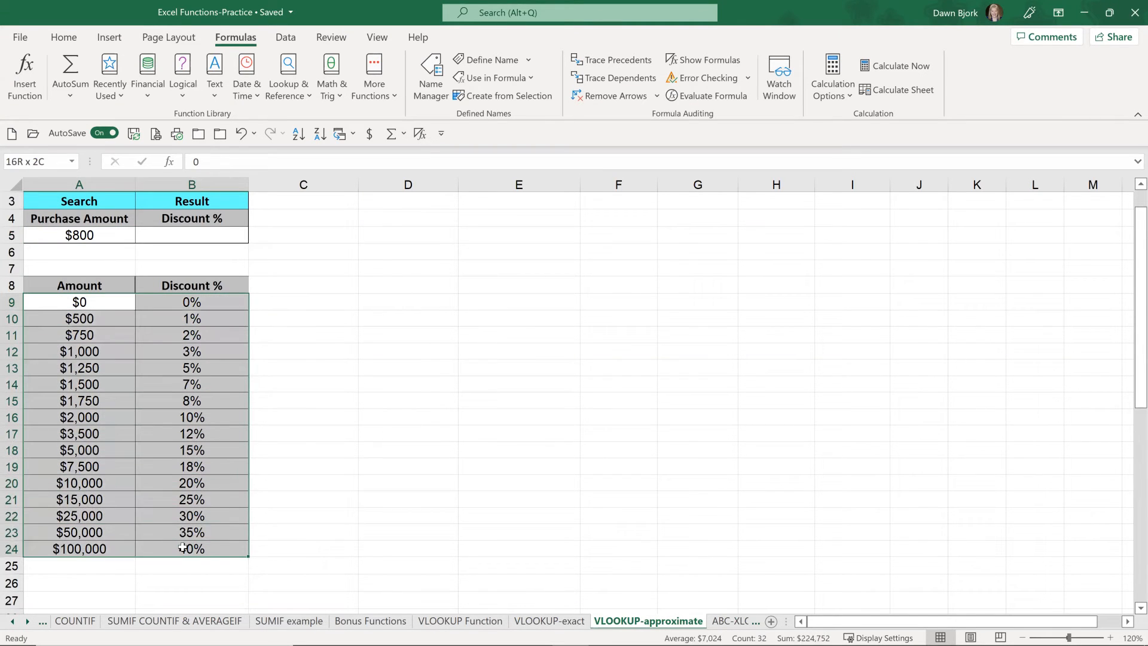
pyautogui.moveTo(183, 548); pyautogui.dragTo(183, 548)
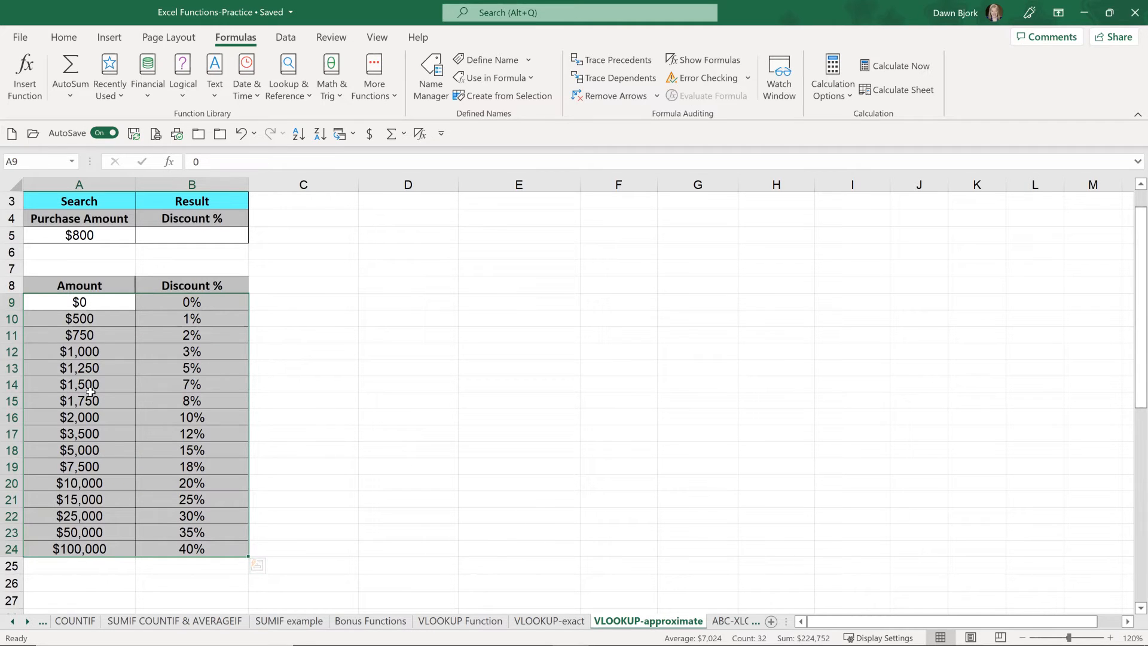
pyautogui.click(30, 159)
pyautogui.write('Discount')
pyautogui.press('Return')
pyautogui.click(102, 304)
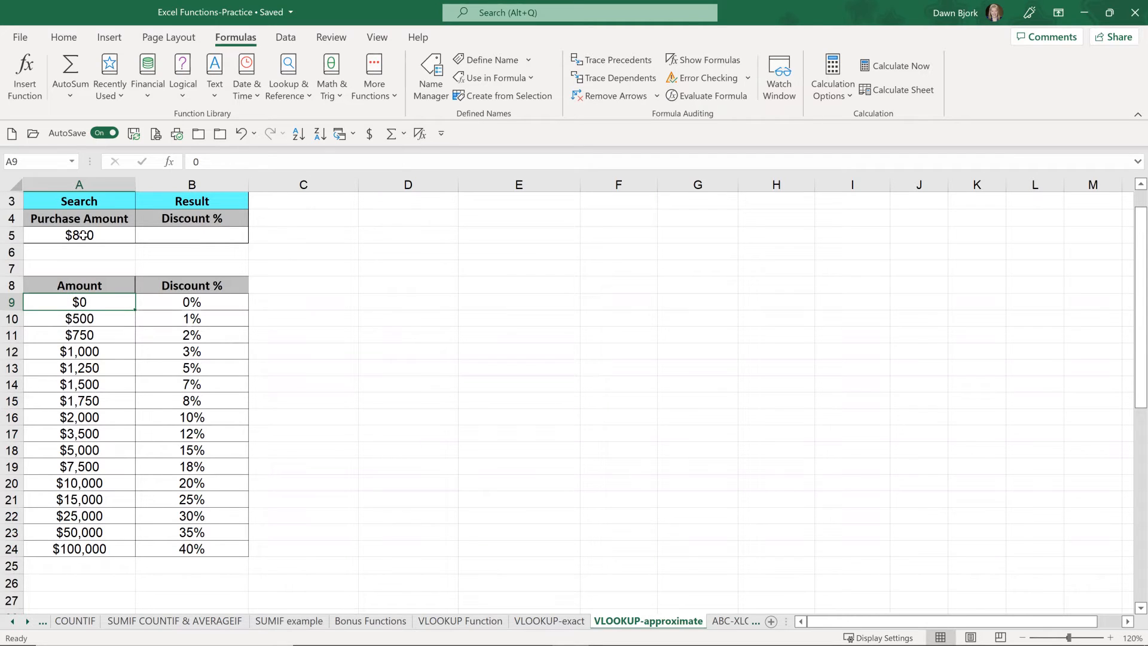
pyautogui.click(93, 336)
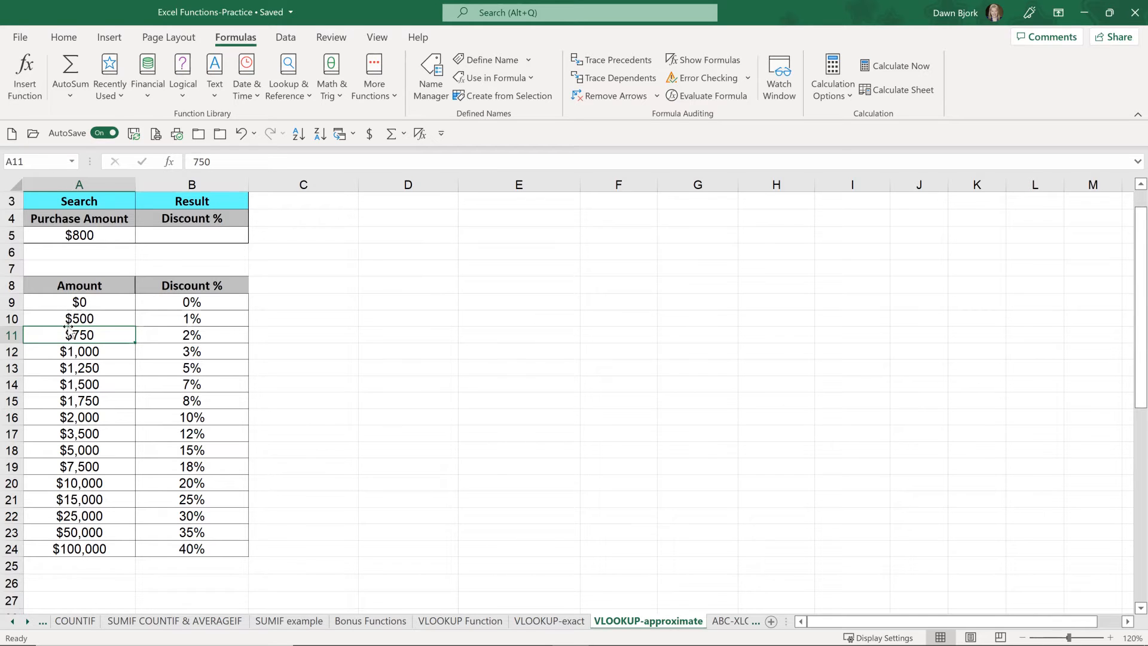
pyautogui.click(12, 335)
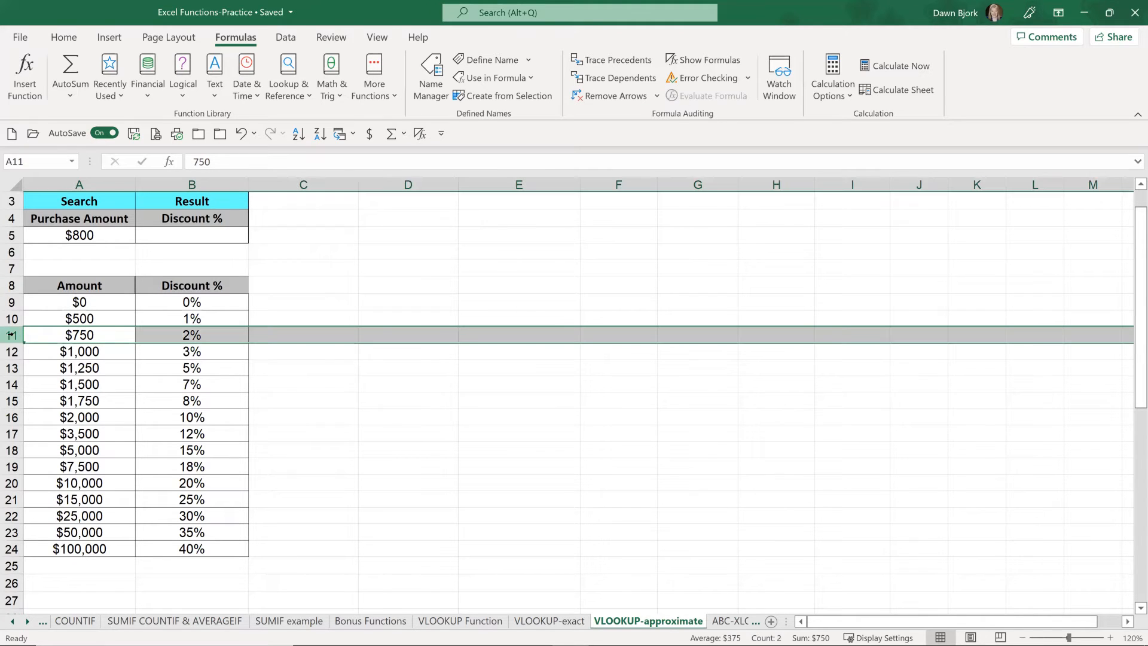
pyautogui.click(98, 337)
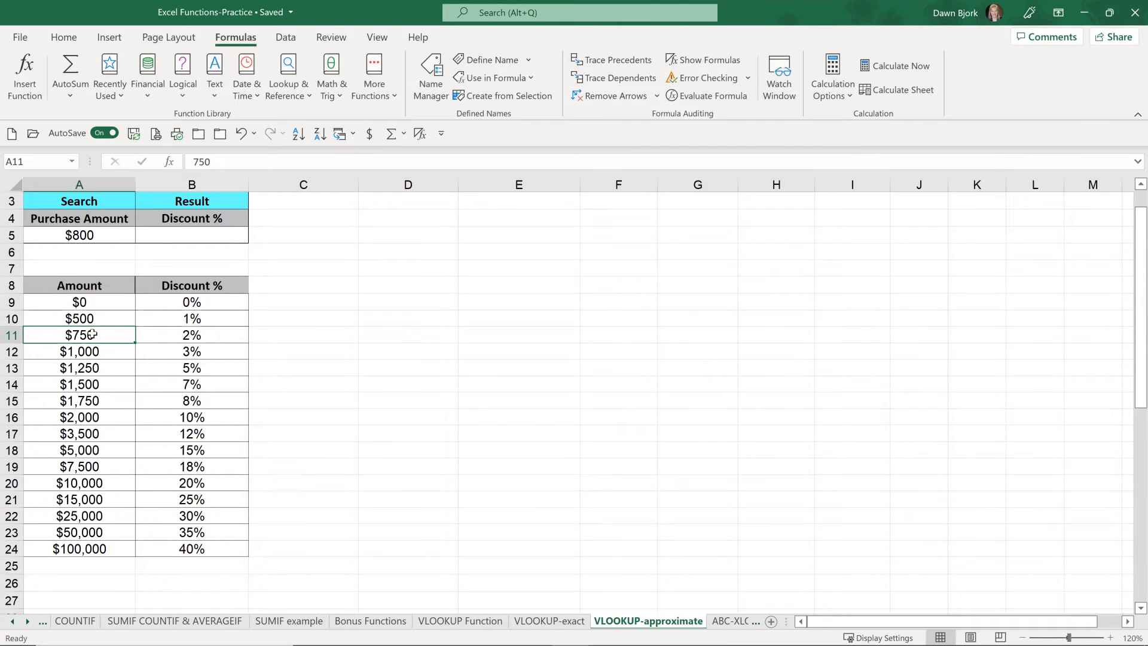
# Step: Start a VLOOKUP formula in B5 with the purchase amount in A5 as the lookup value
pyautogui.click(197, 237)
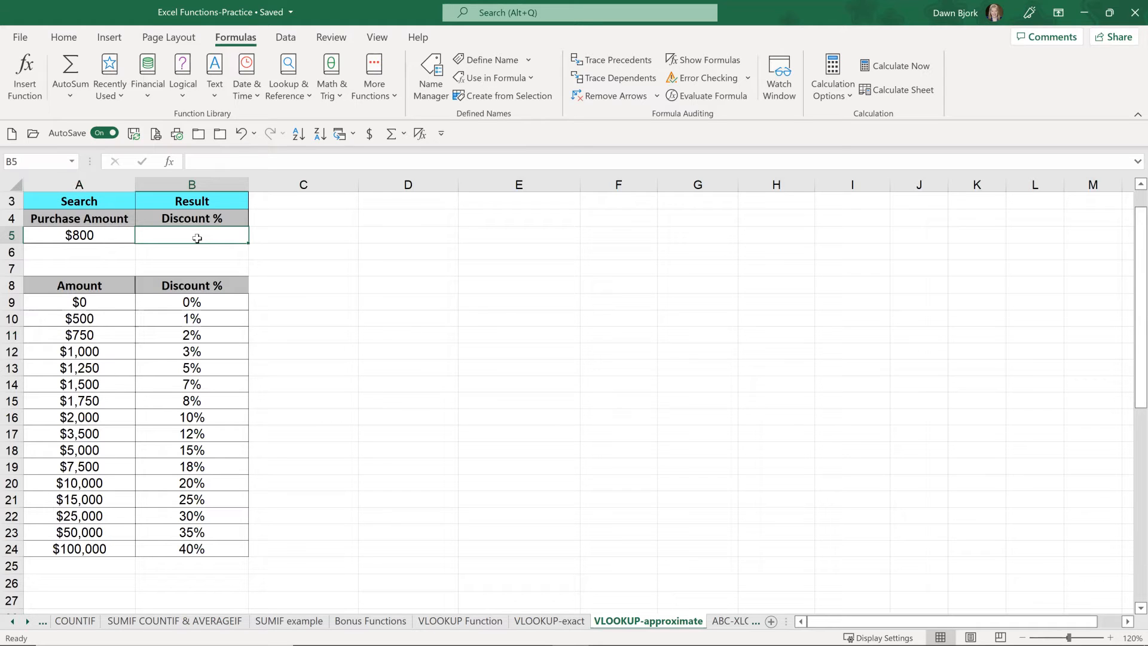
pyautogui.write('=')
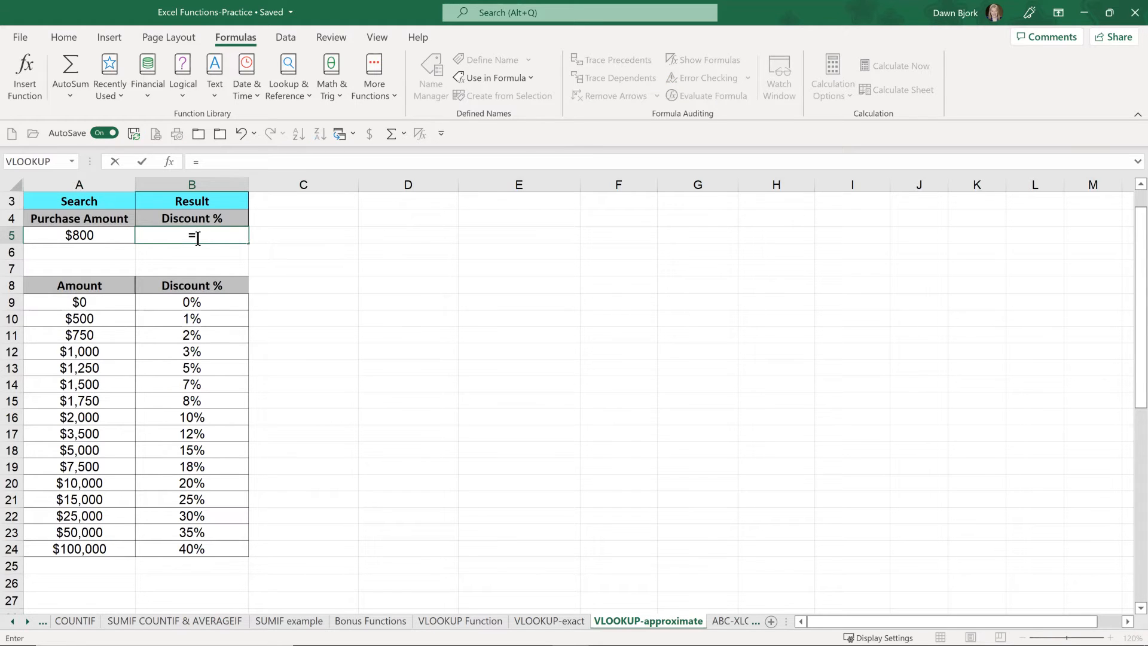
pyautogui.write('vl')
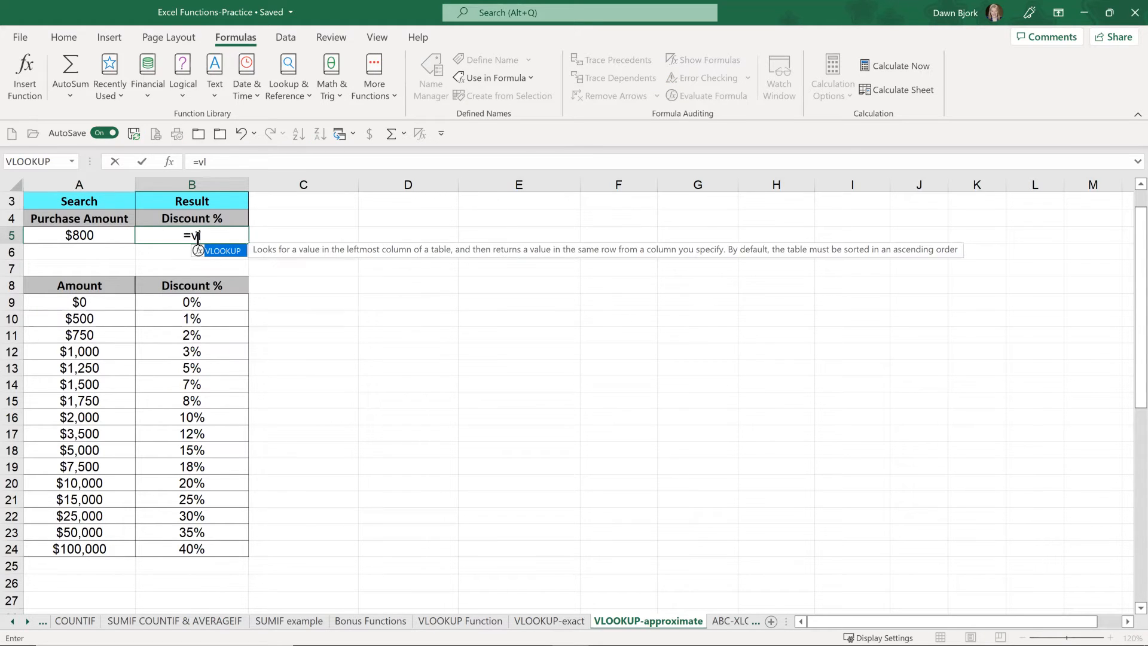
pyautogui.press('Tab')
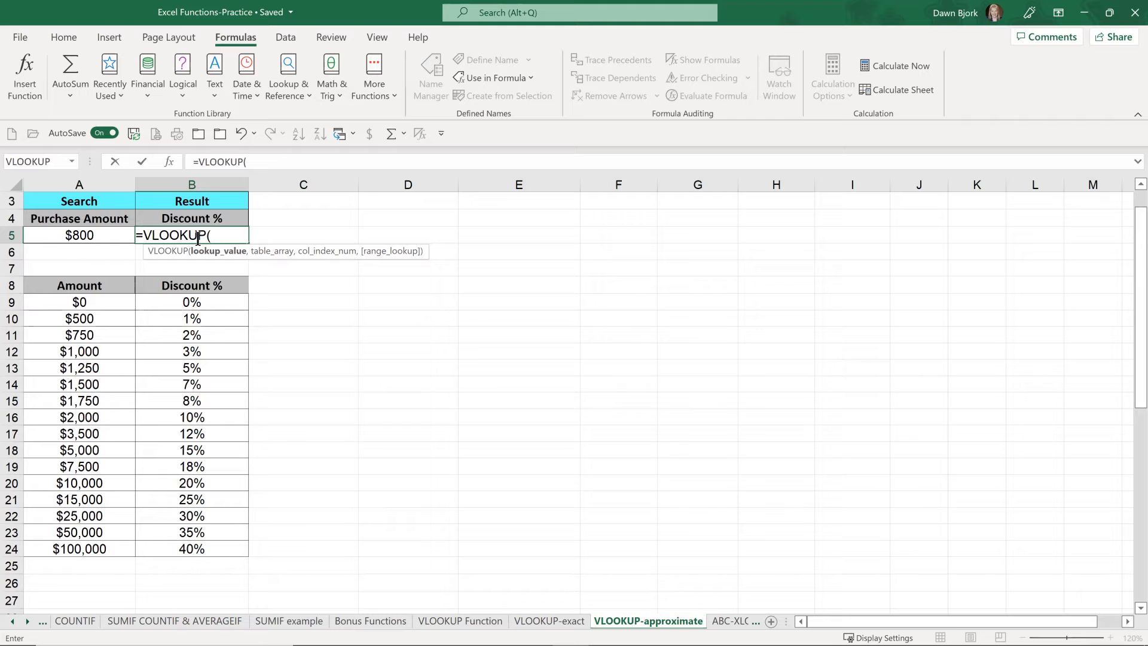
pyautogui.click(100, 236)
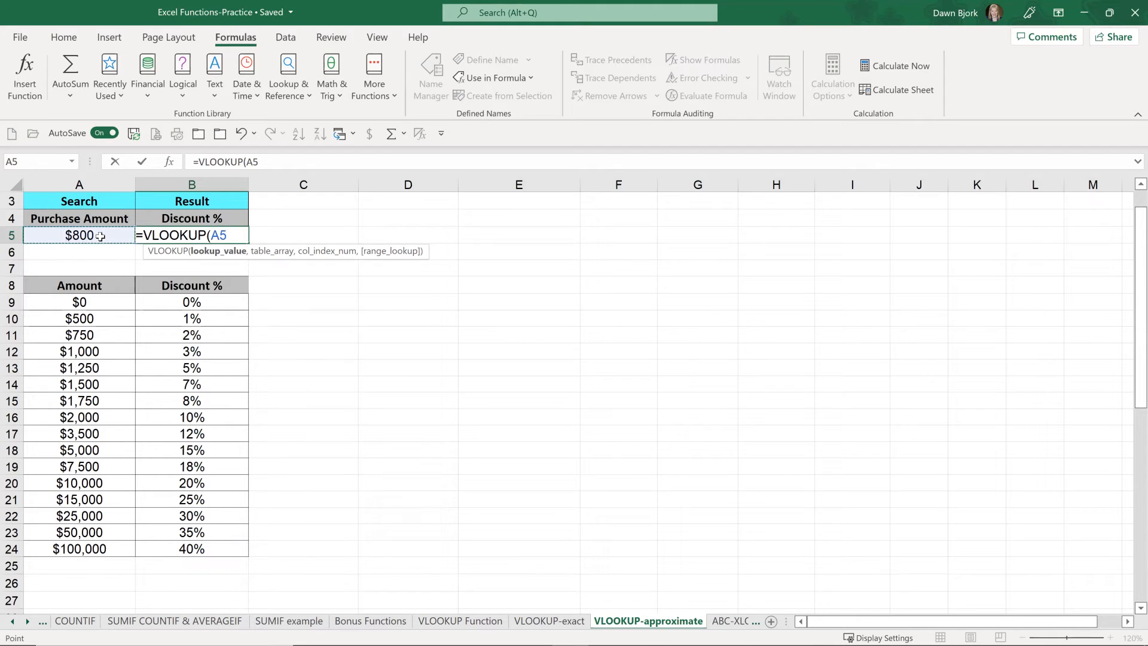
pyautogui.write(',')
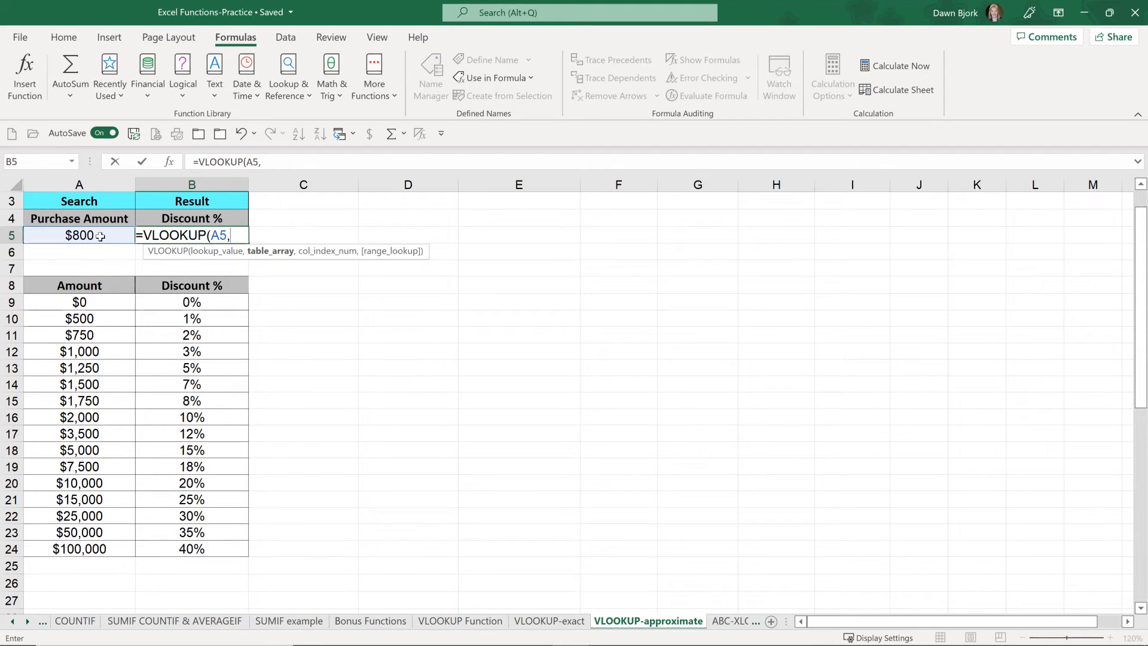
pyautogui.write('di')
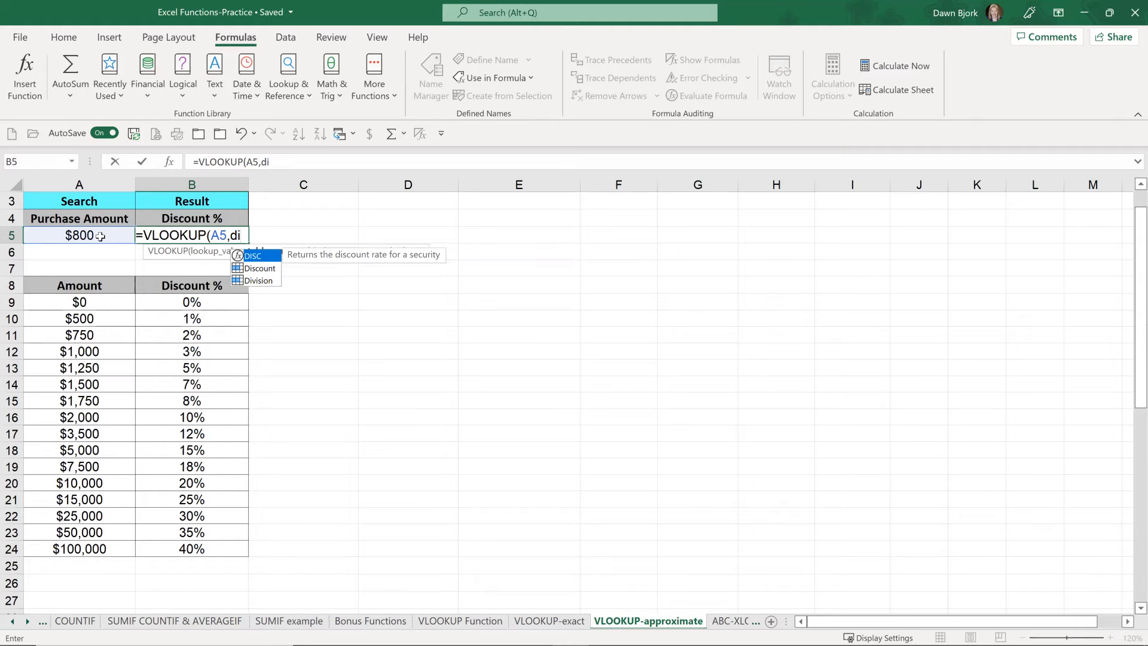
# Step: Complete the B5 VLOOKUP with the Discount named range, column index 2 and TRUE for an approximate match
pyautogui.press('Down')
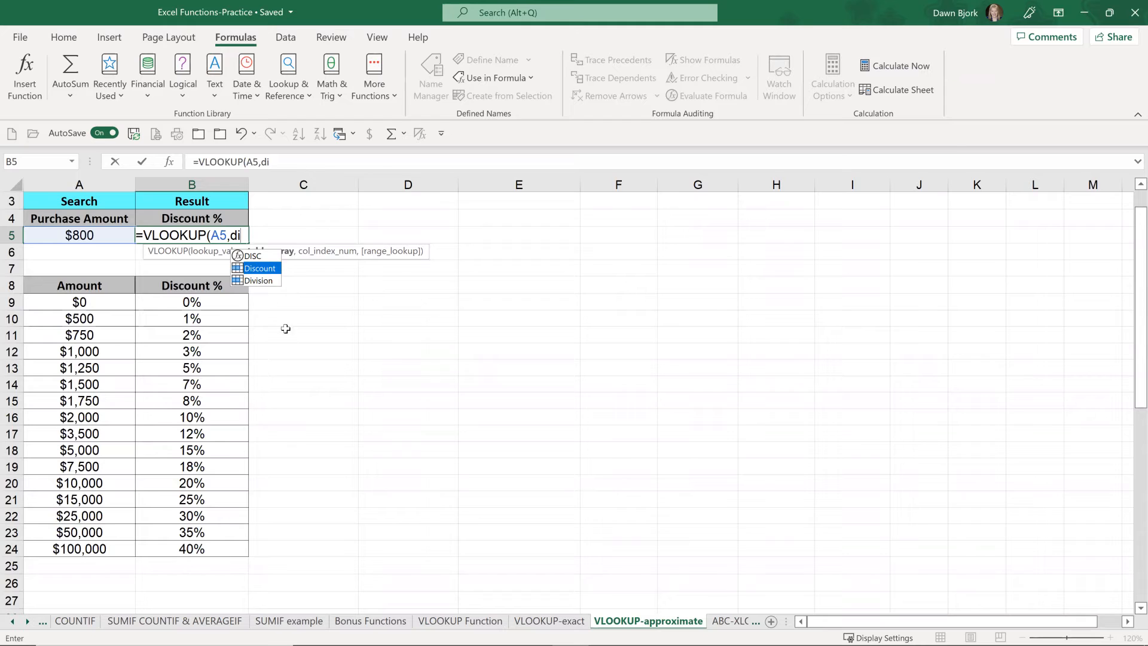
pyautogui.press('Tab')
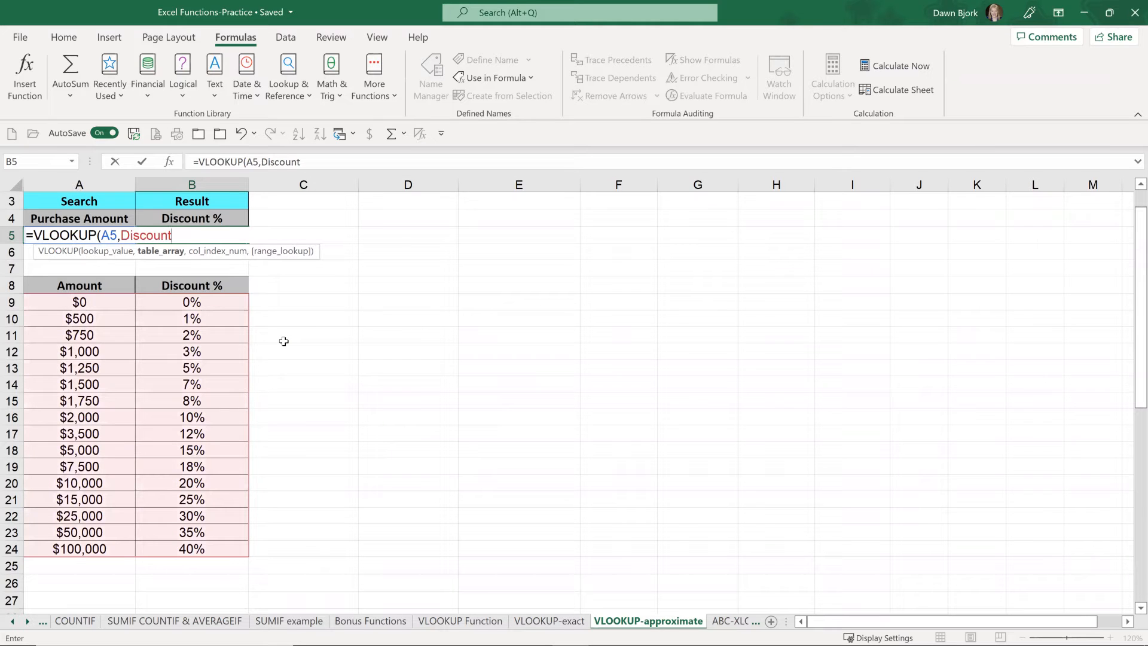
pyautogui.write(',')
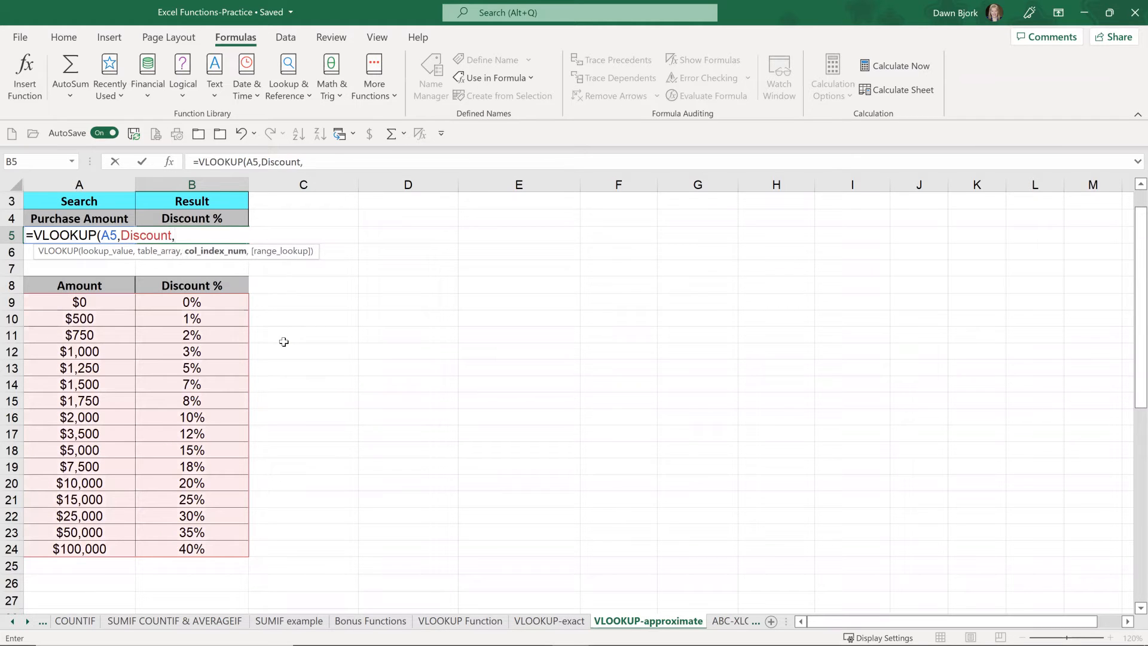
pyautogui.write('2,')
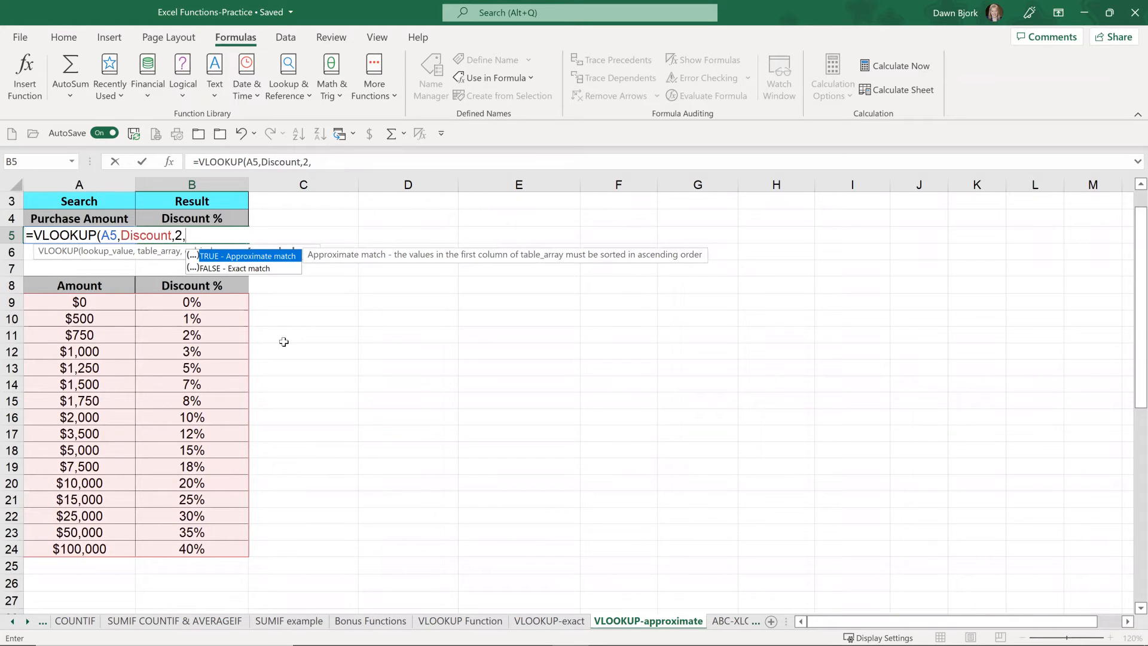
pyautogui.press('Tab')
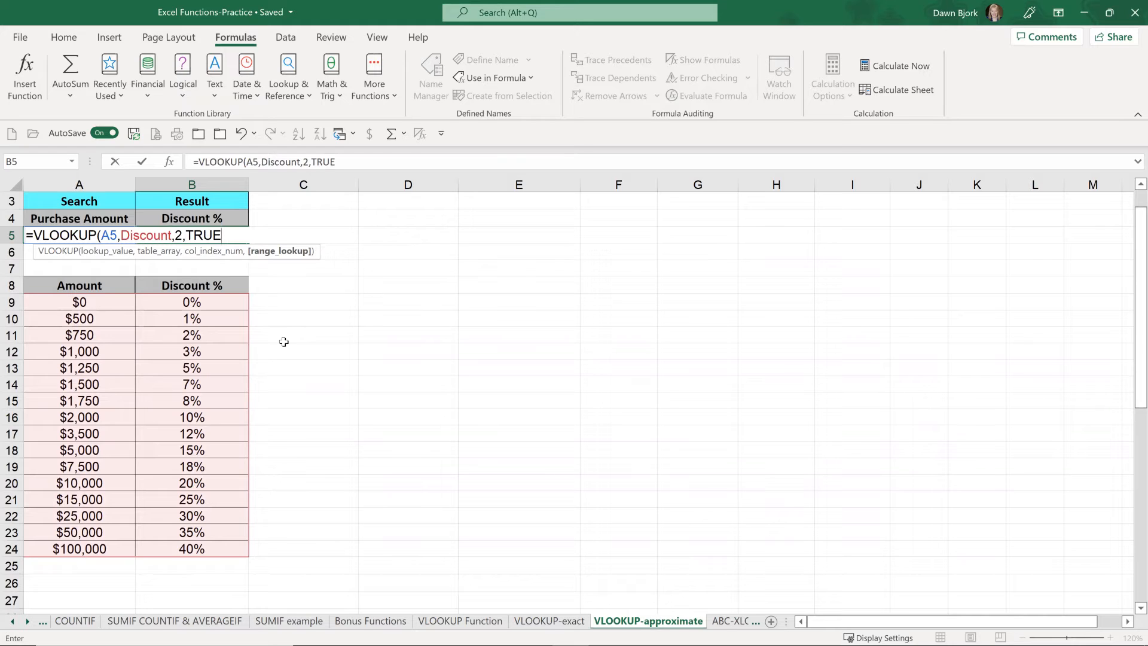
pyautogui.write(')')
pyautogui.press('Return')
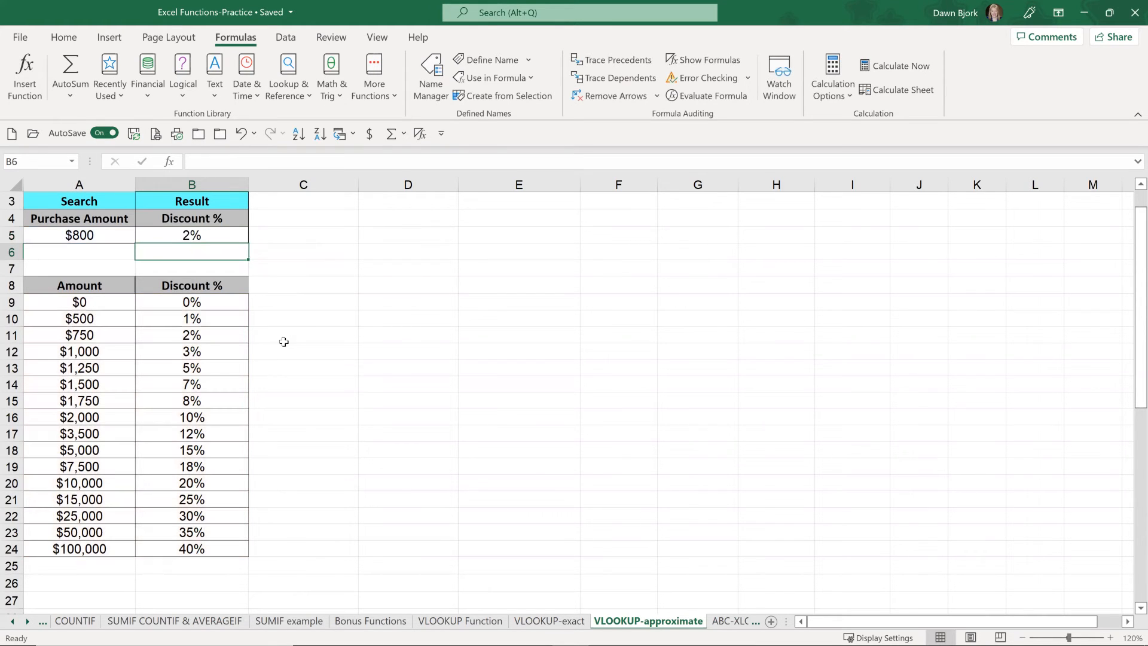
# Step: Set the purchase amount in A5 to 1134 and select the matching $1,000 row in the discount table
pyautogui.click(16, 335)
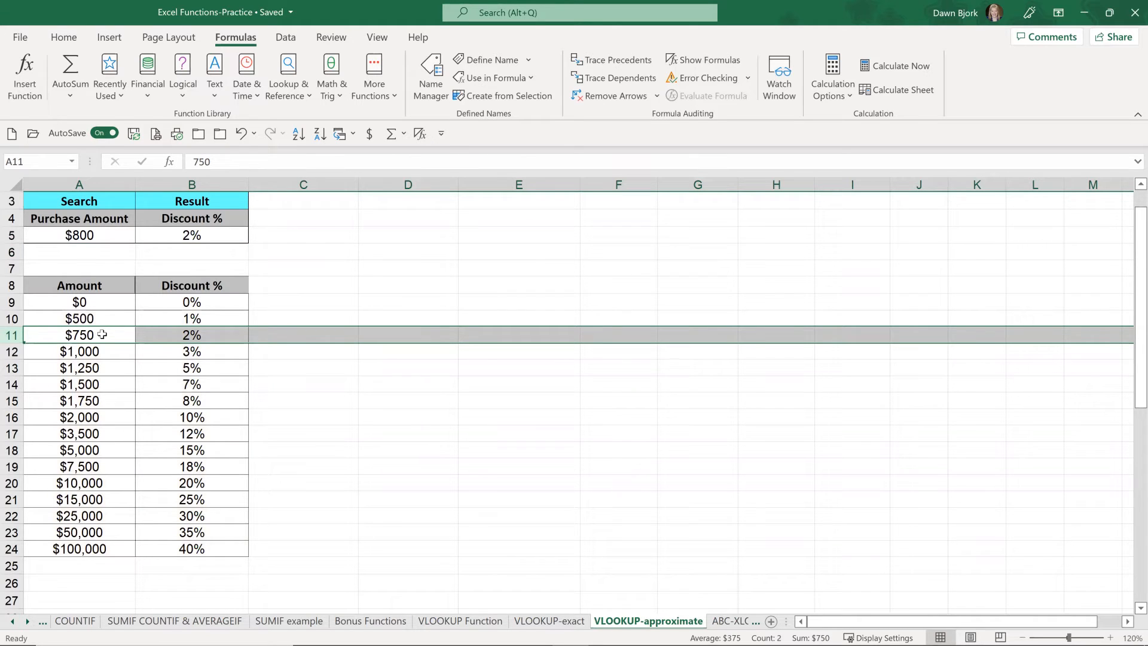
pyautogui.click(99, 235)
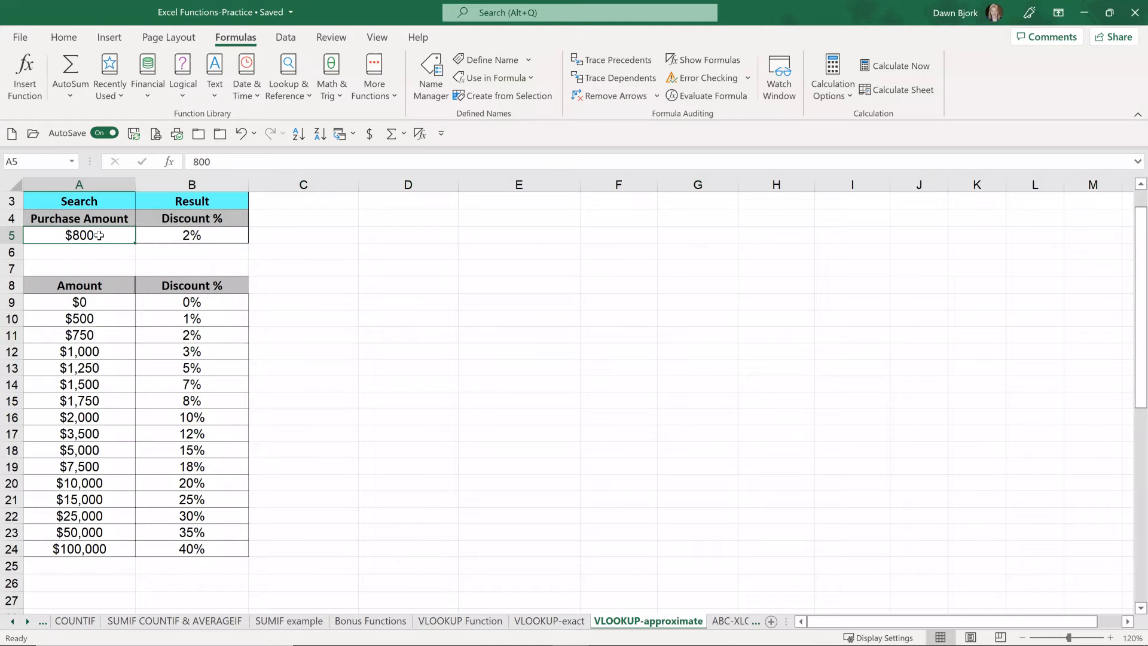
pyautogui.write('1134')
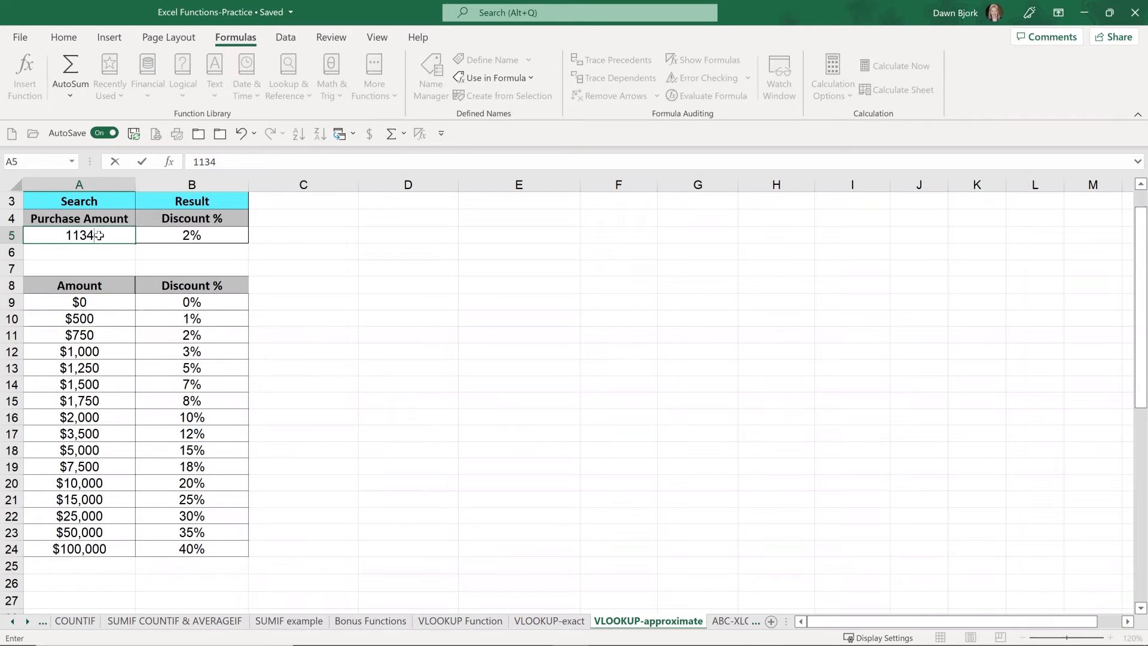
pyautogui.press('Return')
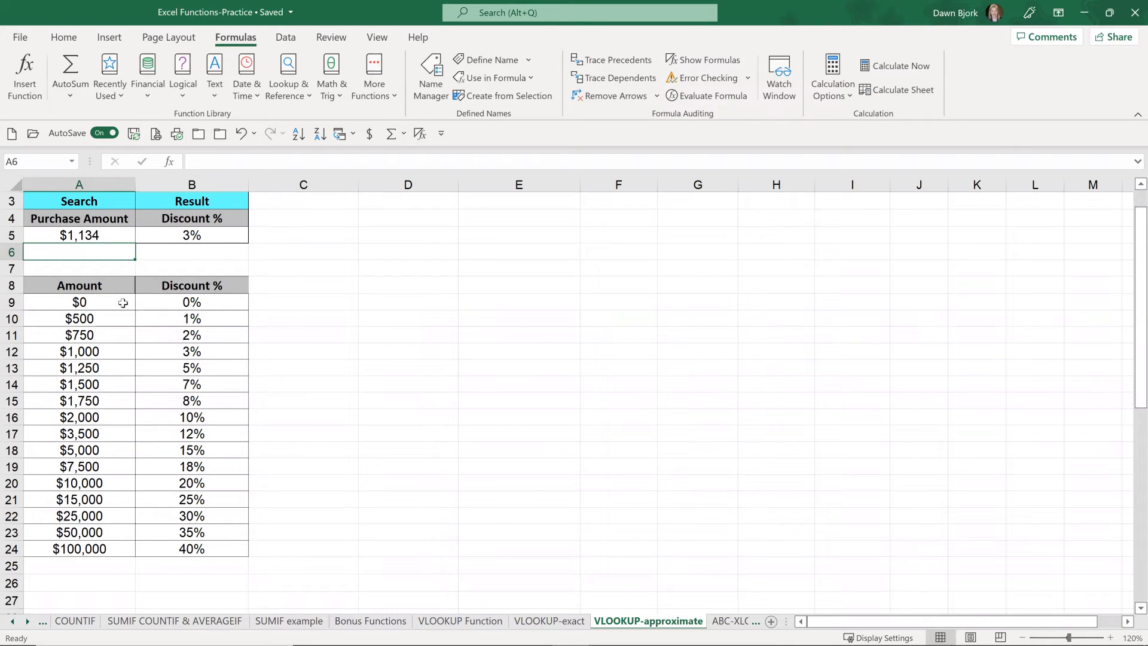
pyautogui.click(12, 352)
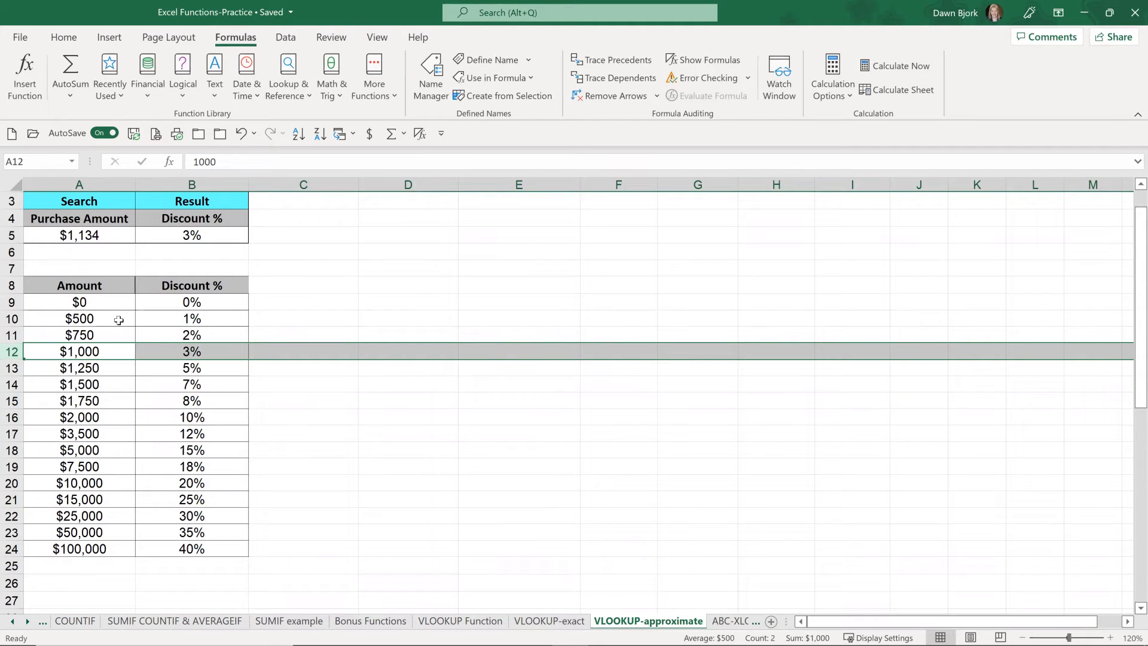
# Step: Review the B5 VLOOKUP formula's inputs in the Function Arguments dialog and close it without changes
pyautogui.click(96, 301)
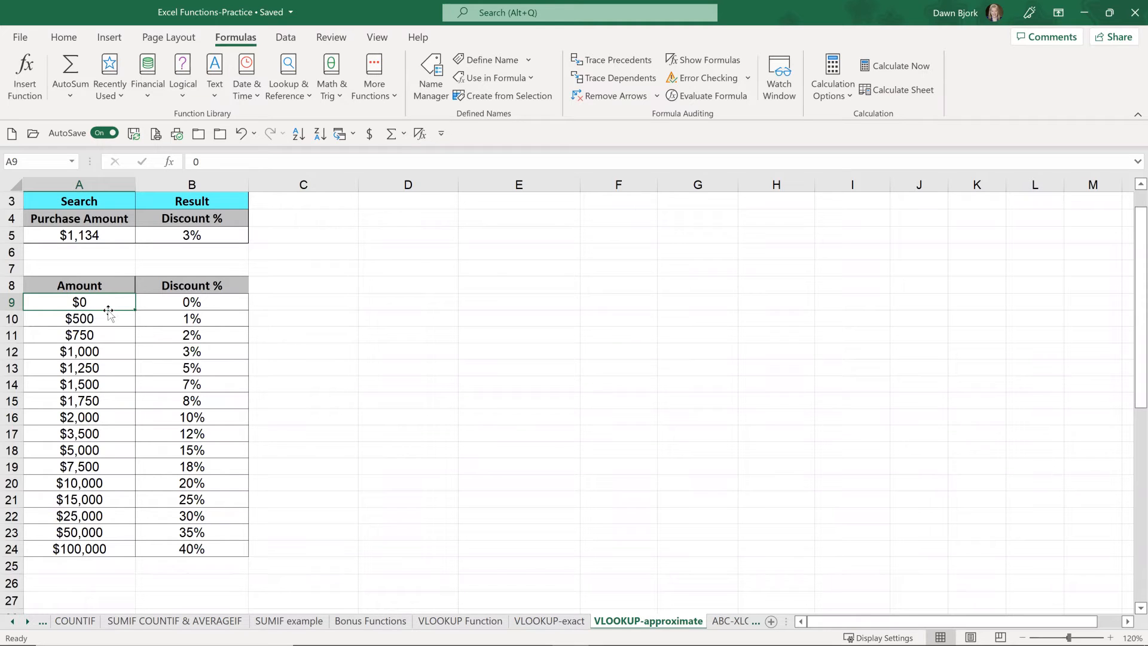
pyautogui.click(94, 235)
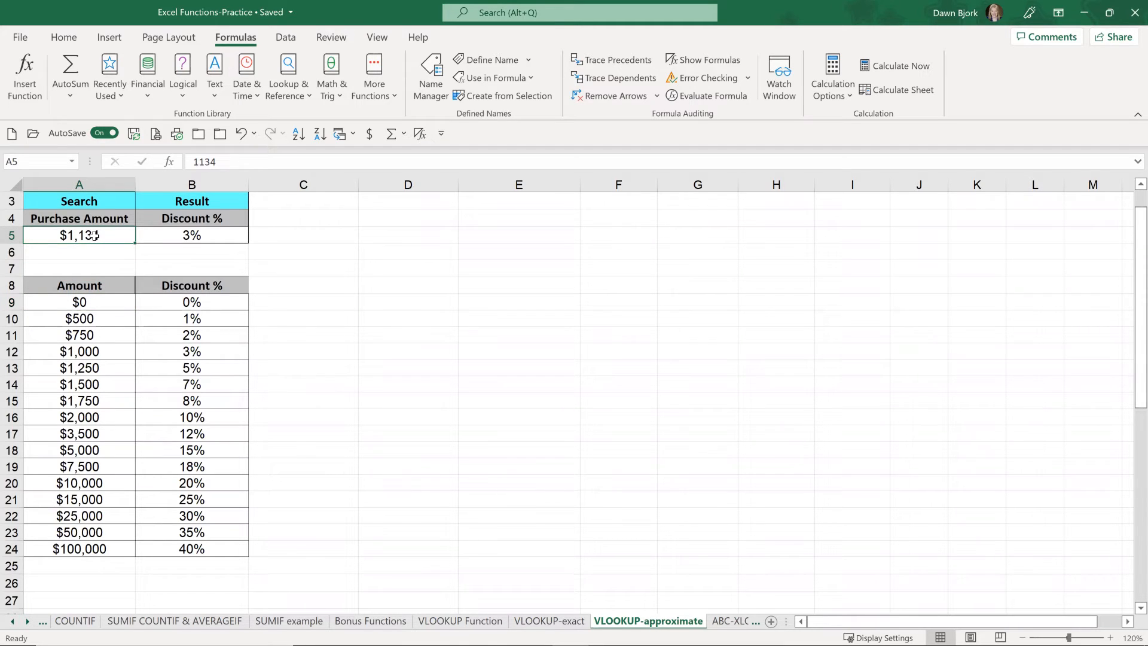
pyautogui.click(214, 237)
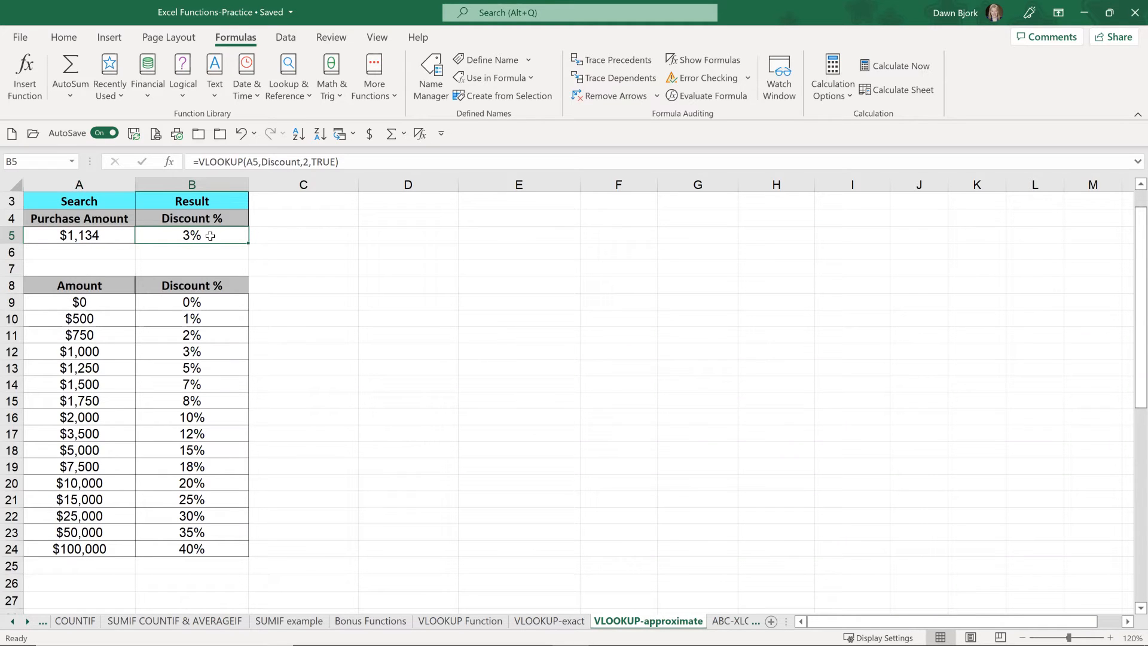
pyautogui.press('F2')
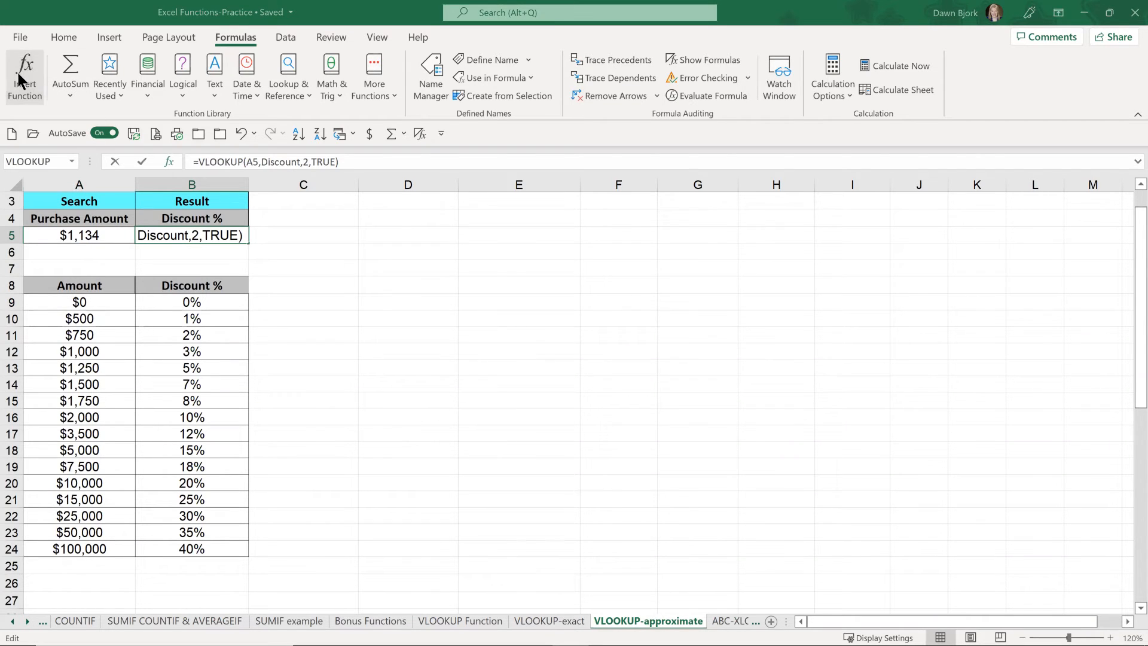
pyautogui.click(18, 72)
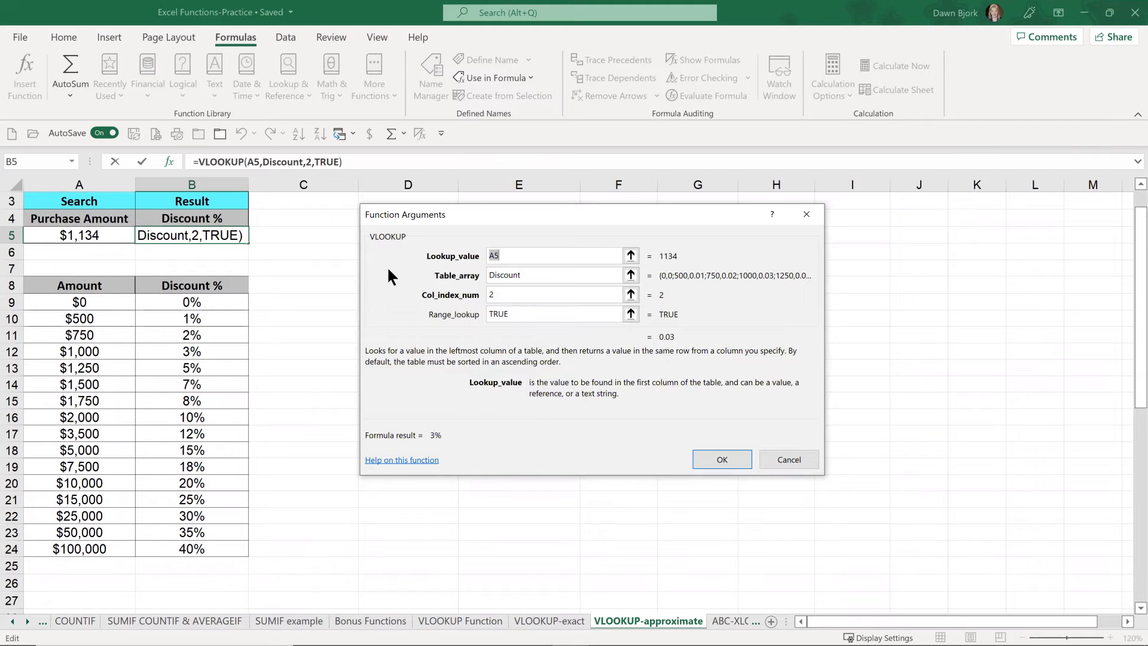
pyautogui.click(782, 458)
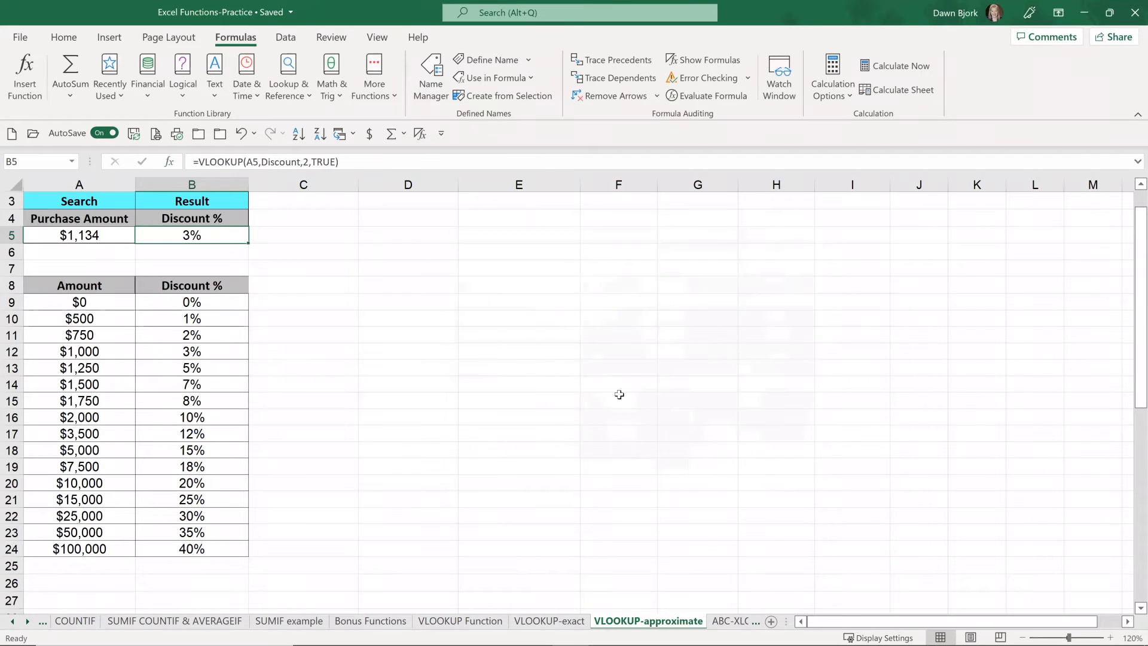
# Step: Switch to the XLOOKUP sheet
pyautogui.click(27, 622)
pyautogui.click(27, 623)
pyautogui.click(29, 623)
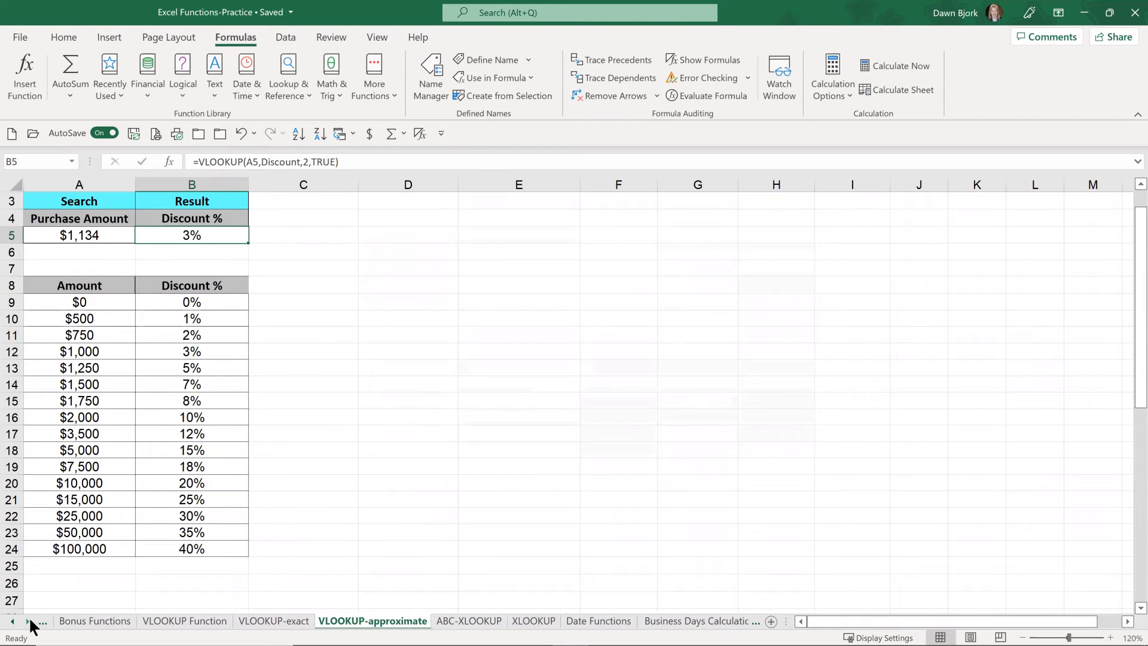
pyautogui.click(532, 622)
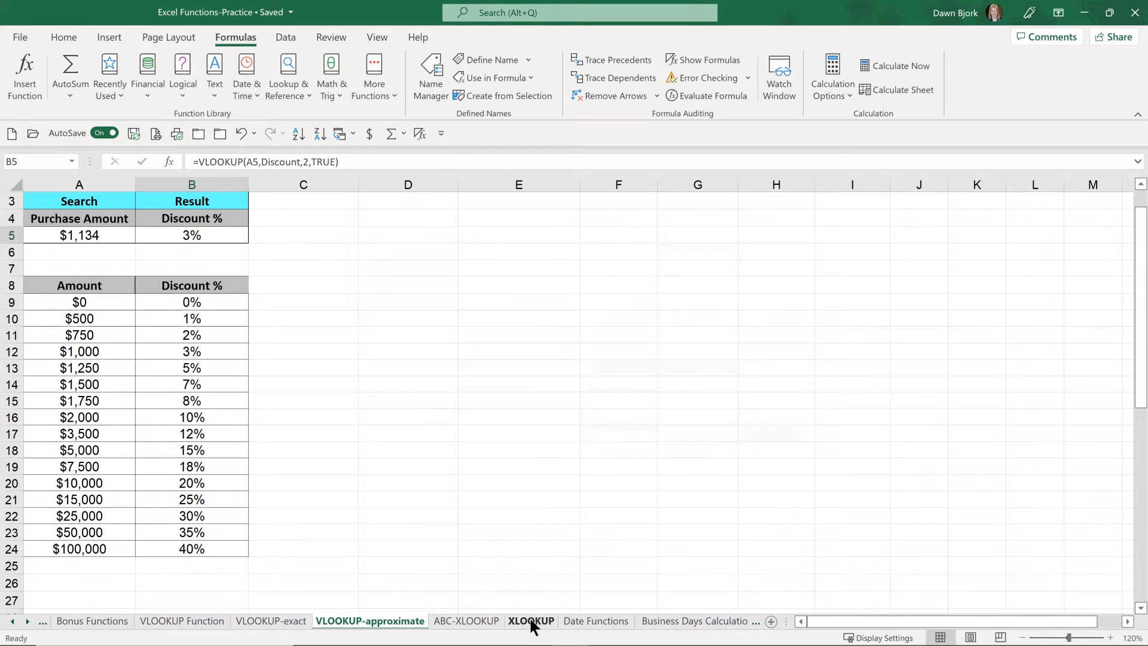
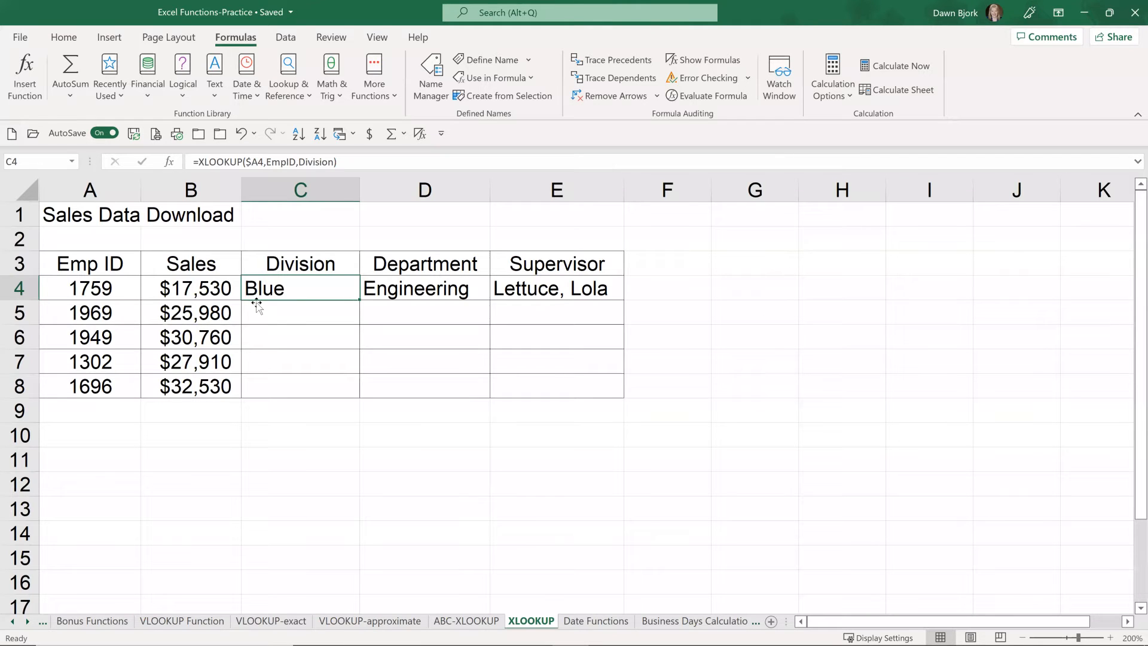
# Step: Switch to the ABC-XLOOKUP sheet and select the Emp ID column, ending on its first ID in D2
pyautogui.click(470, 625)
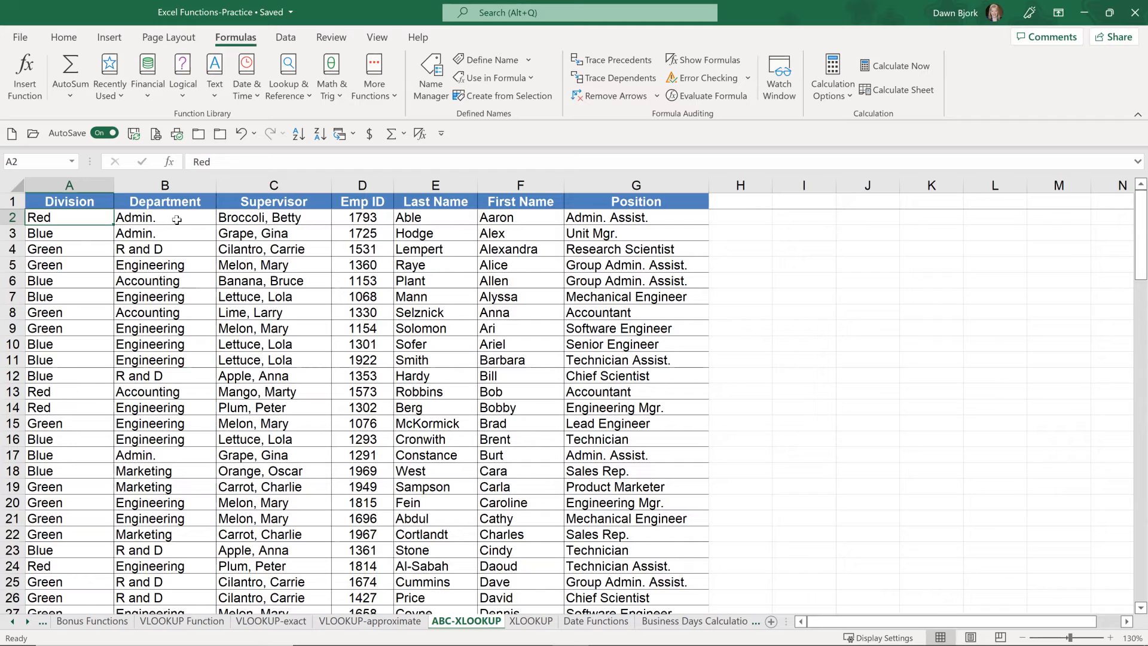
pyautogui.click(371, 185)
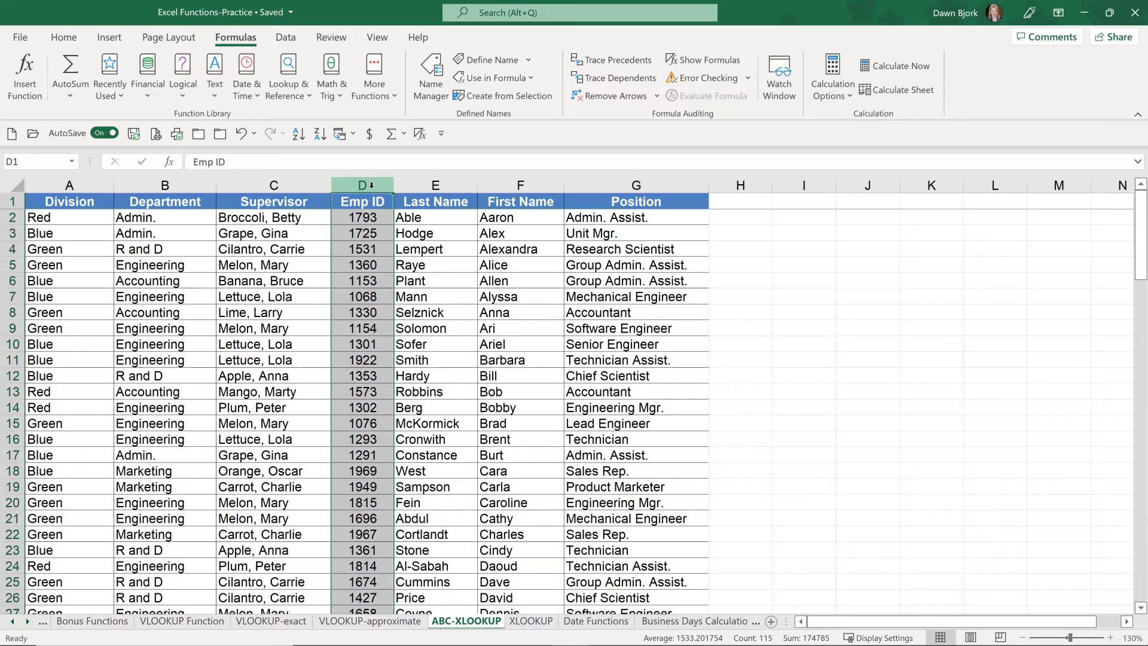
pyautogui.click(367, 220)
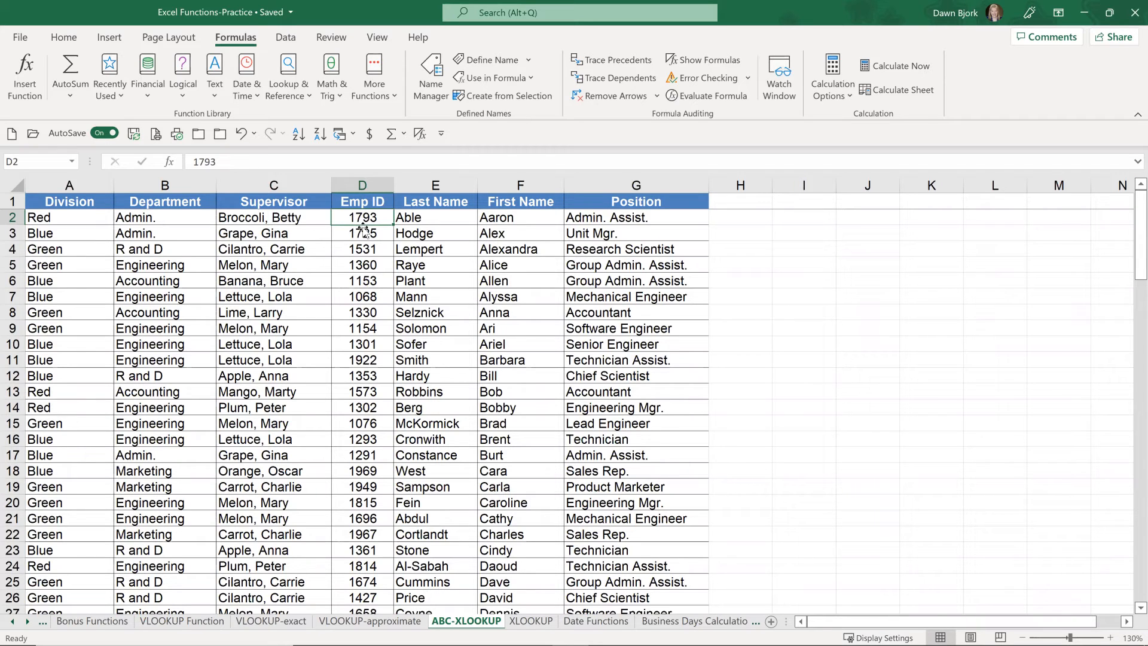
# Step: Select the EmpID, Division and Supervisor named ranges in turn to see which columns they cover, ending on cell D2
pyautogui.click(72, 161)
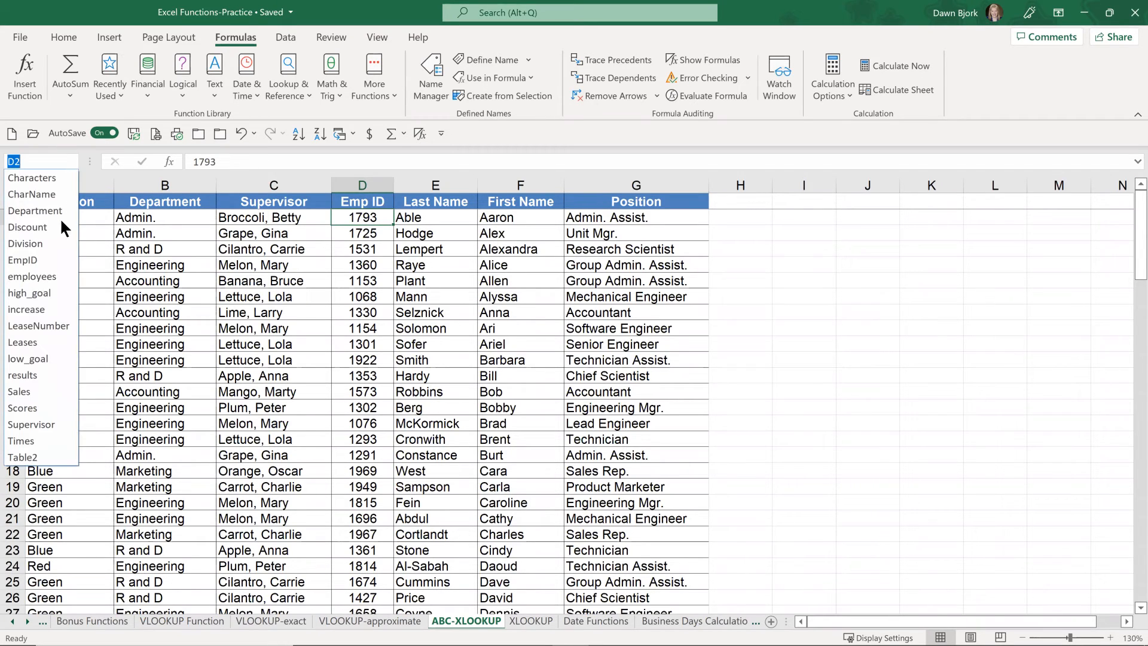
pyautogui.click(44, 259)
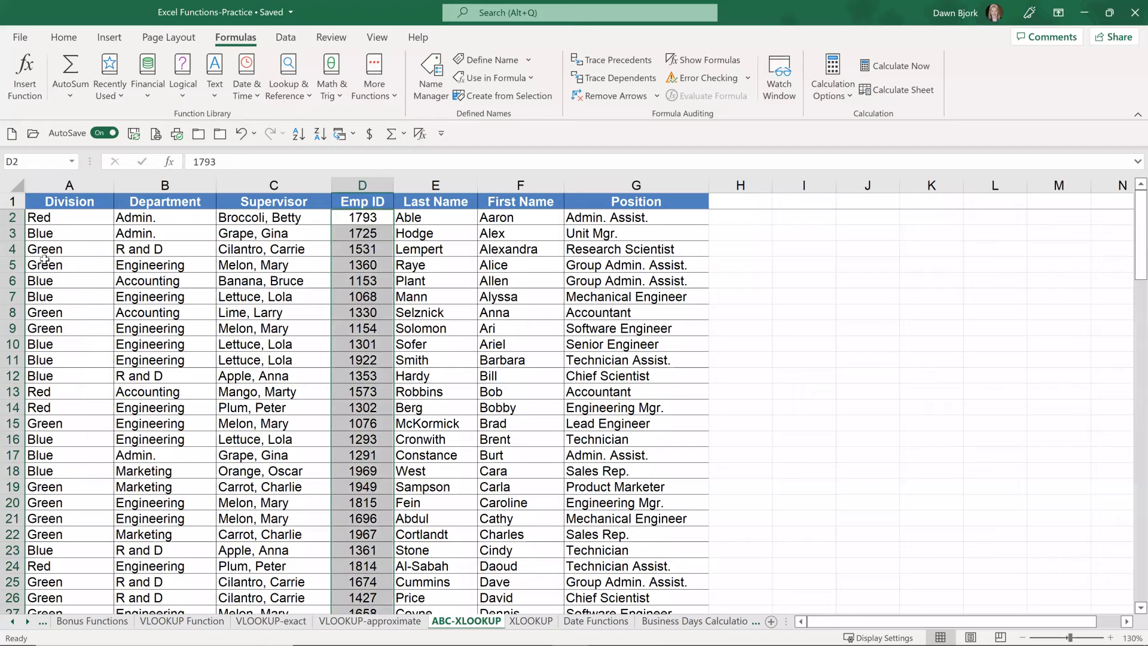
pyautogui.click(73, 162)
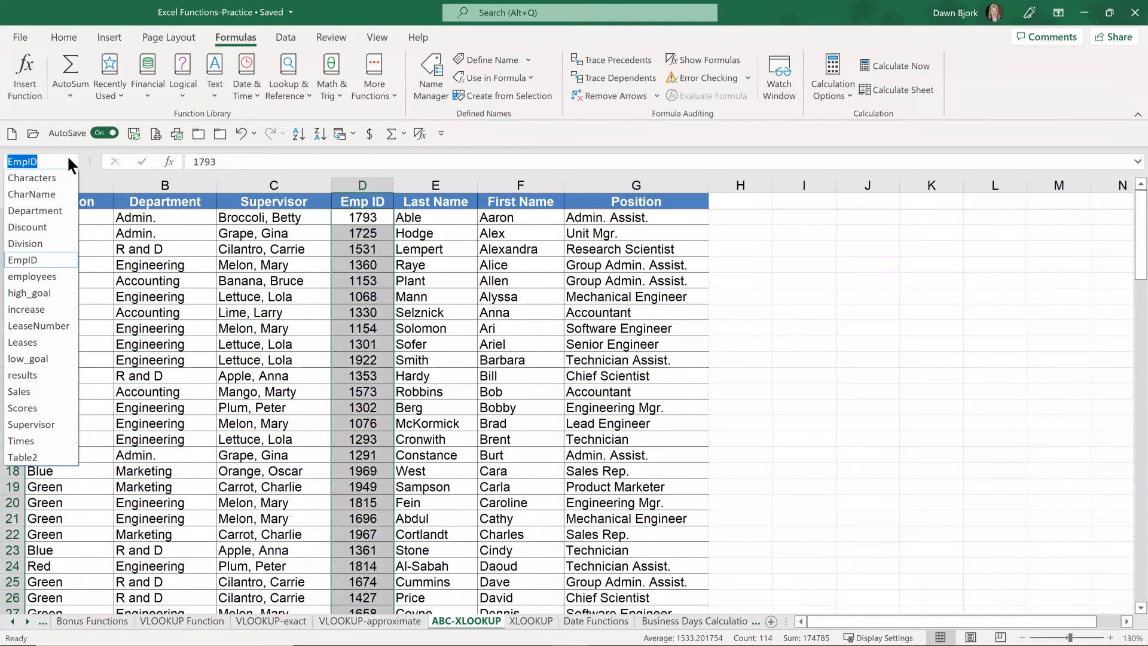
pyautogui.click(42, 243)
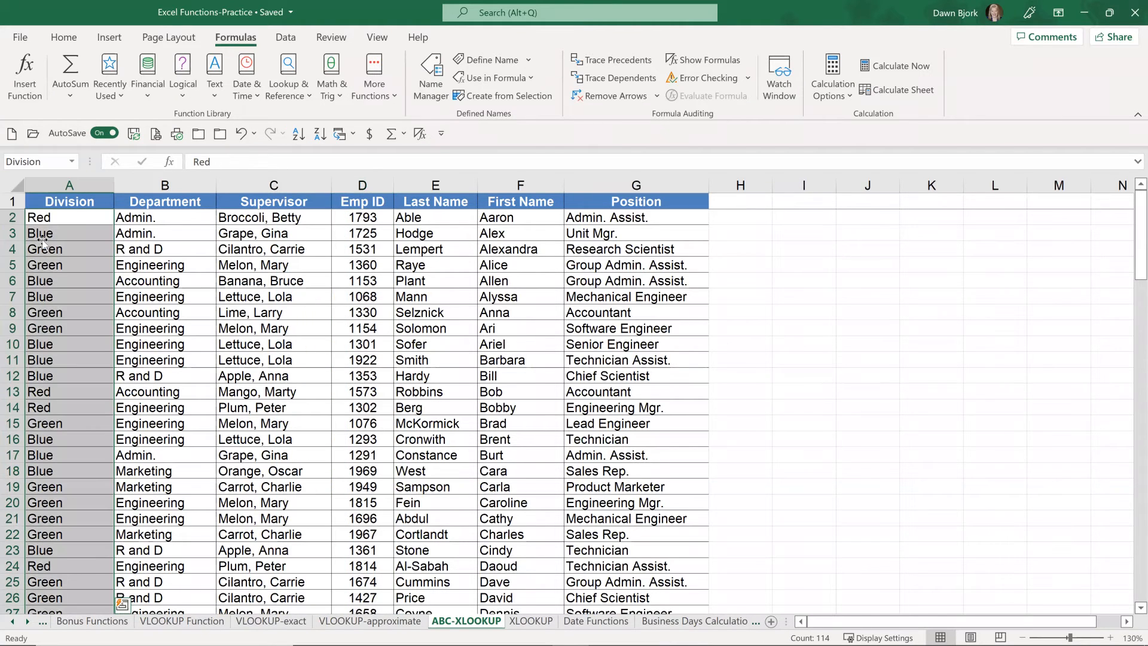
pyautogui.click(69, 155)
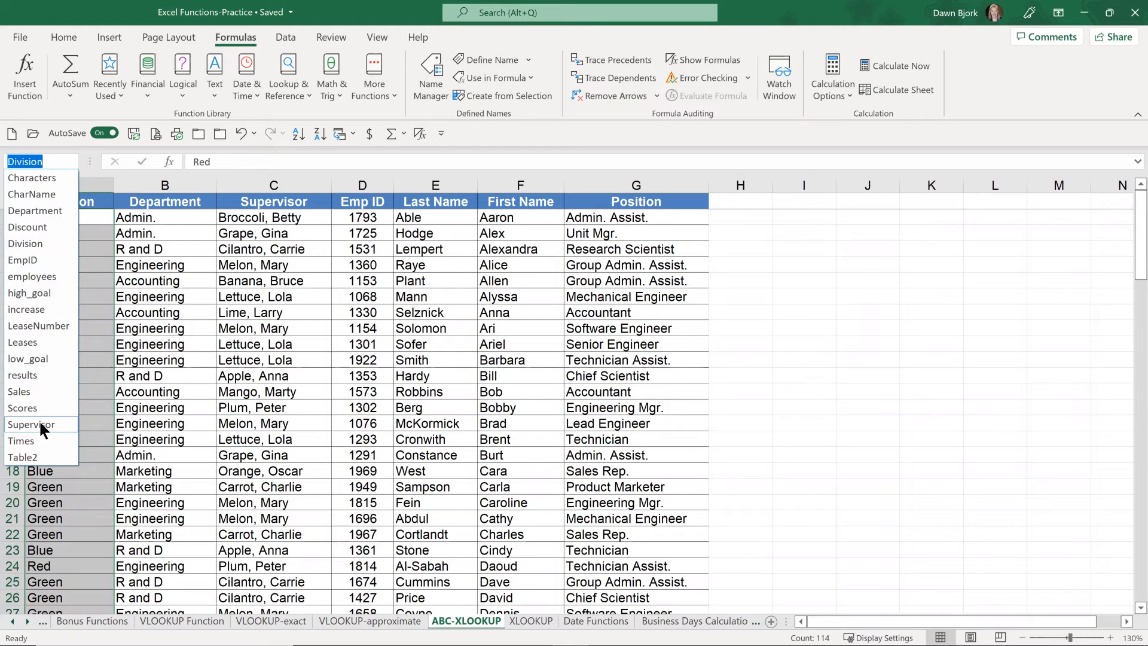
pyautogui.click(40, 424)
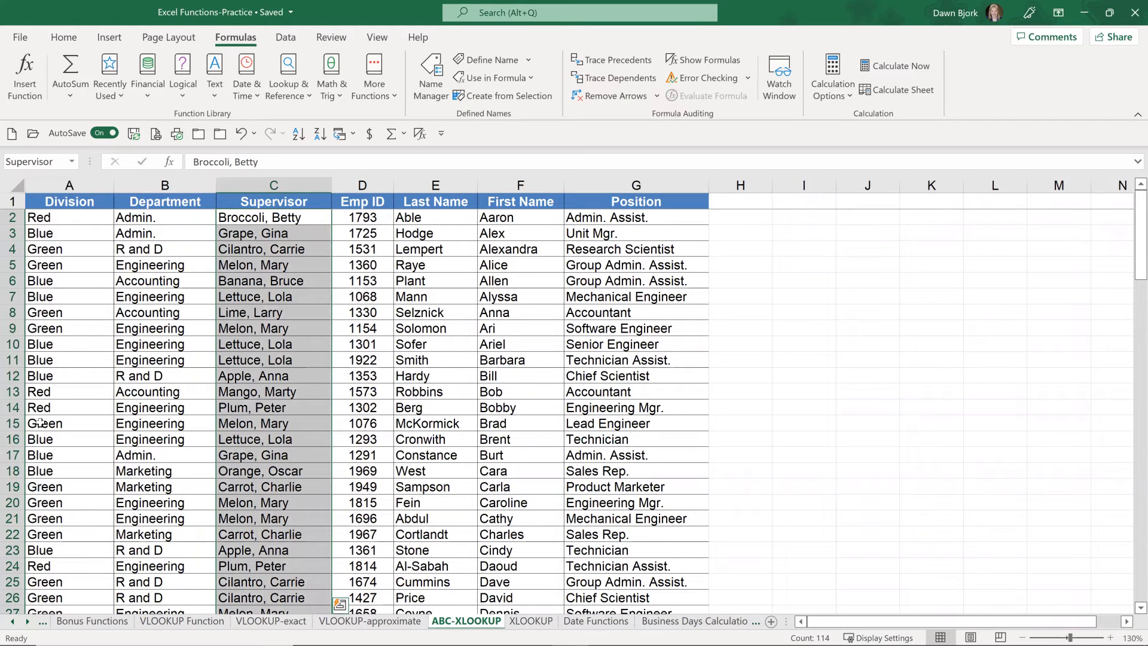
pyautogui.click(71, 160)
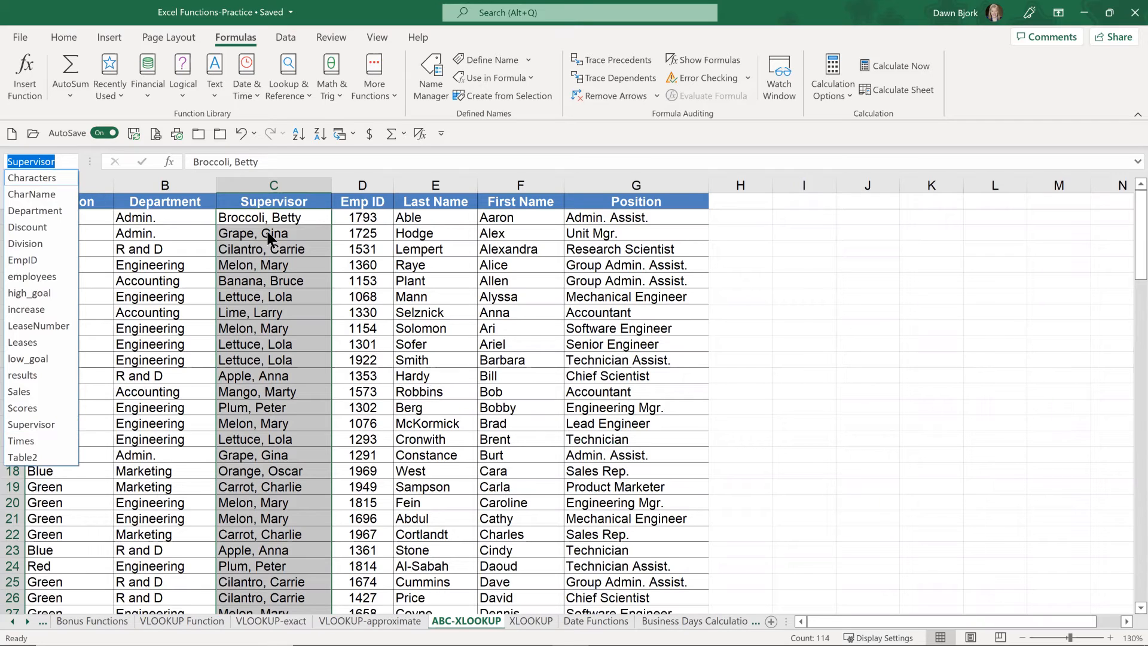
pyautogui.click(278, 218)
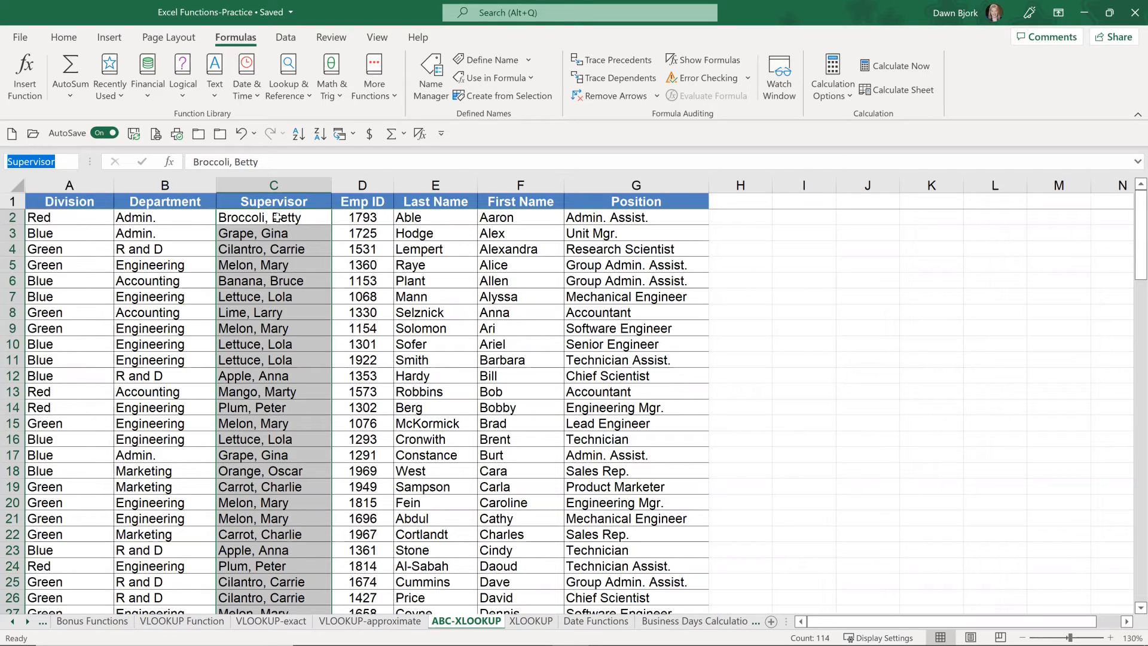
pyautogui.click(364, 217)
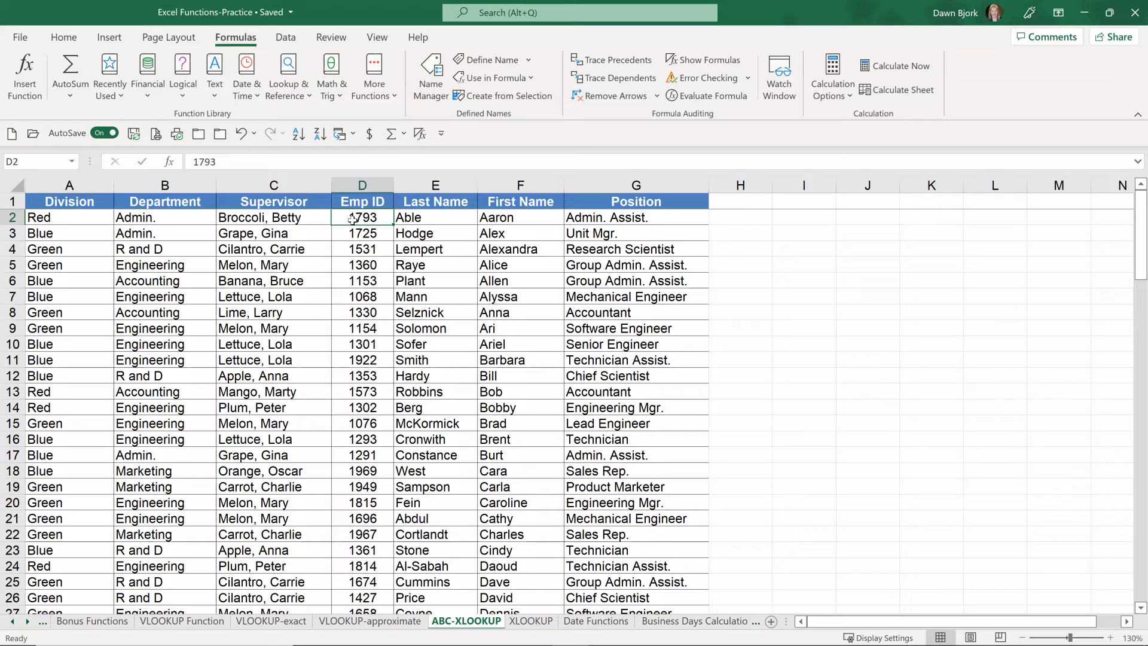
# Step: Review the lookup value, lookup array and return array arguments of the C4 XLOOKUP formula on the XLOOKUP sheet
pyautogui.click(531, 619)
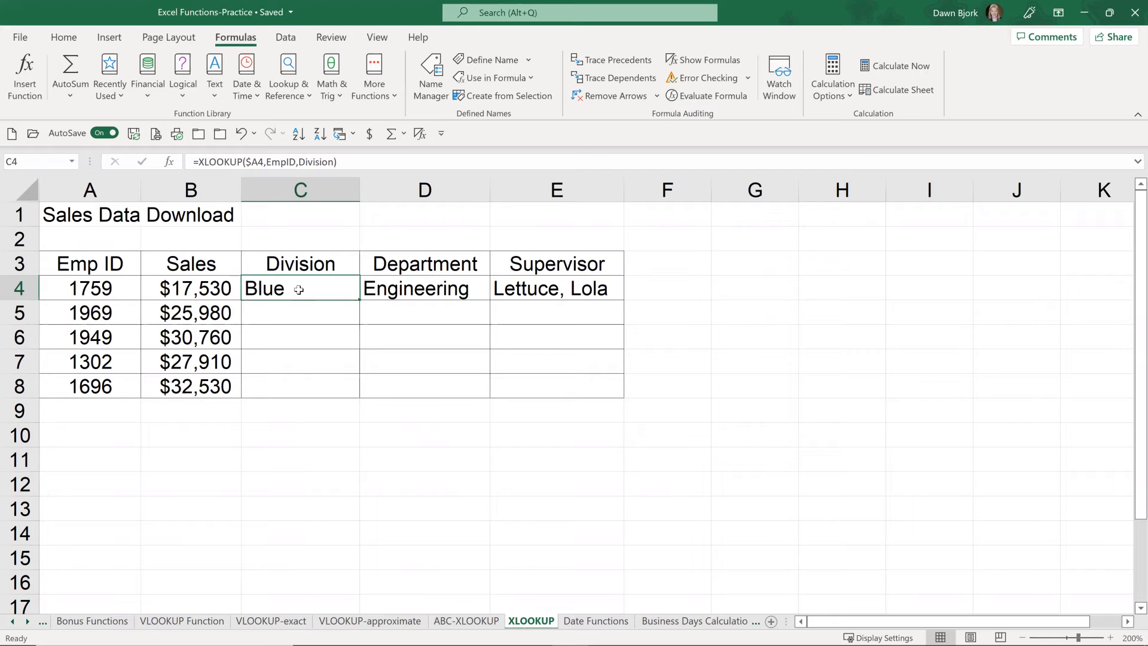
pyautogui.doubleClick(299, 289)
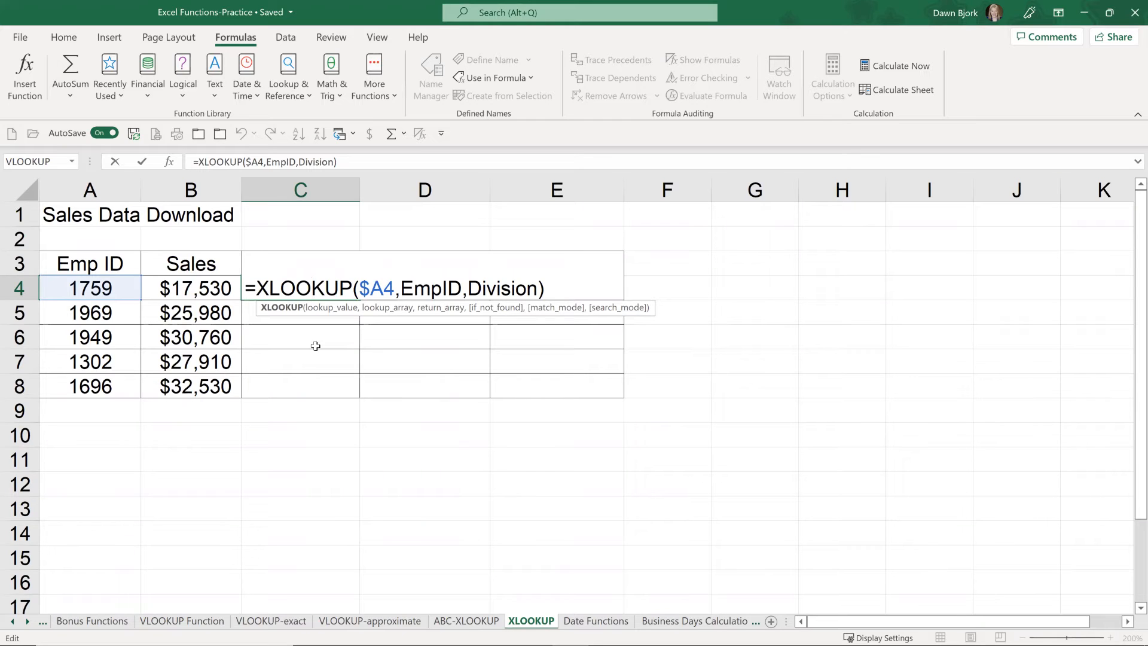
pyautogui.click(377, 287)
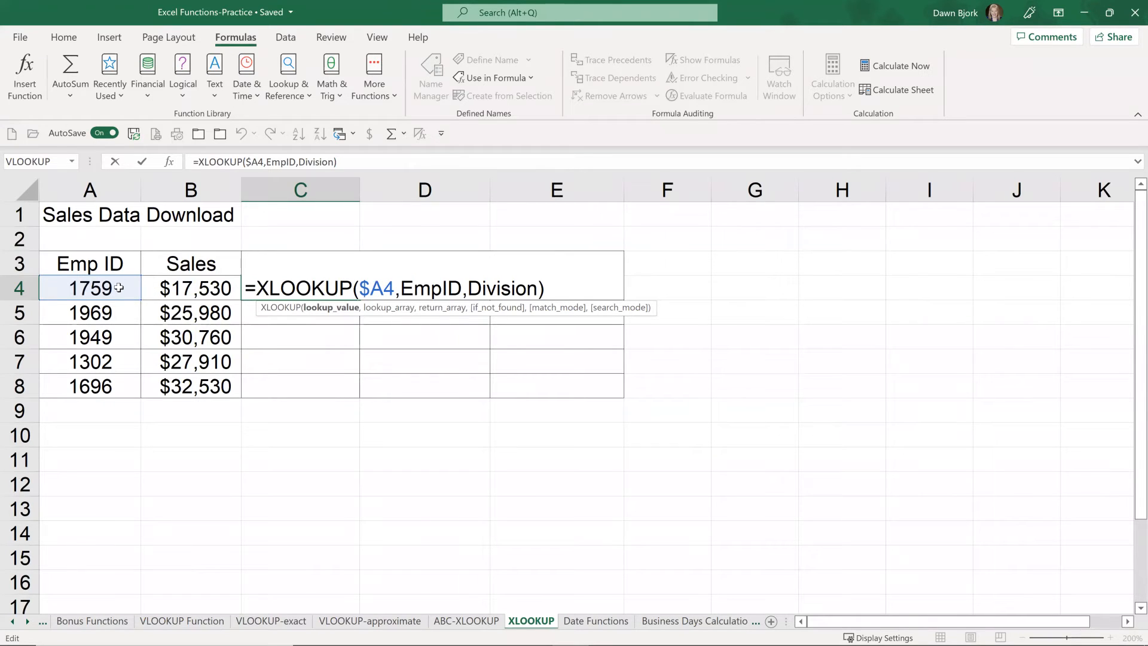
pyautogui.click(421, 288)
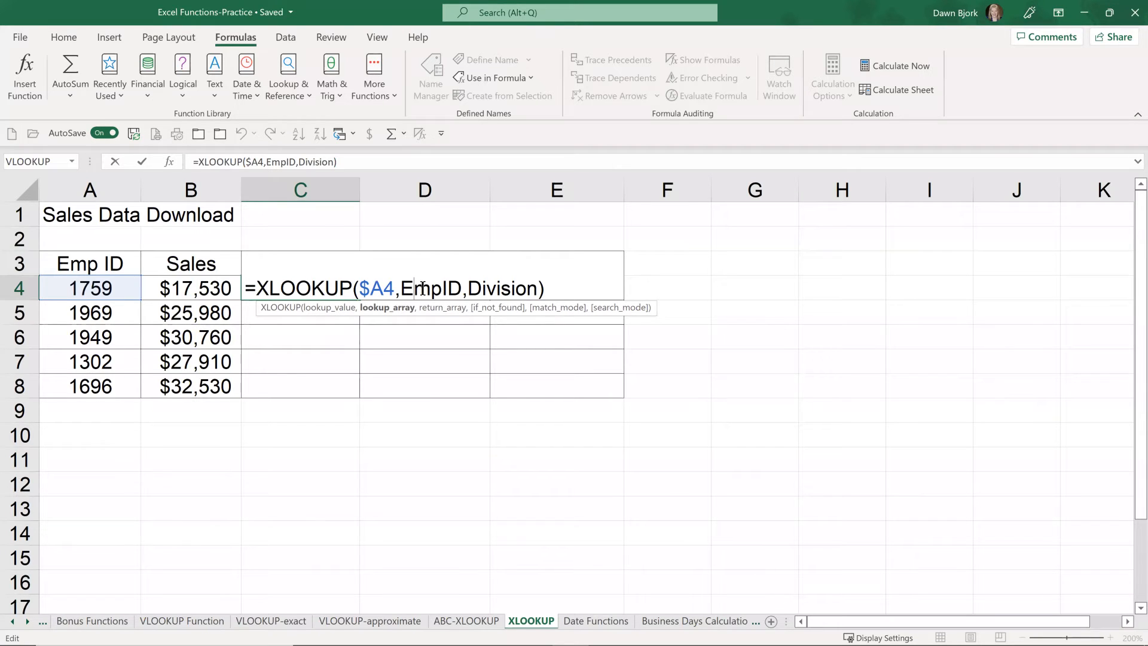
pyautogui.click(504, 288)
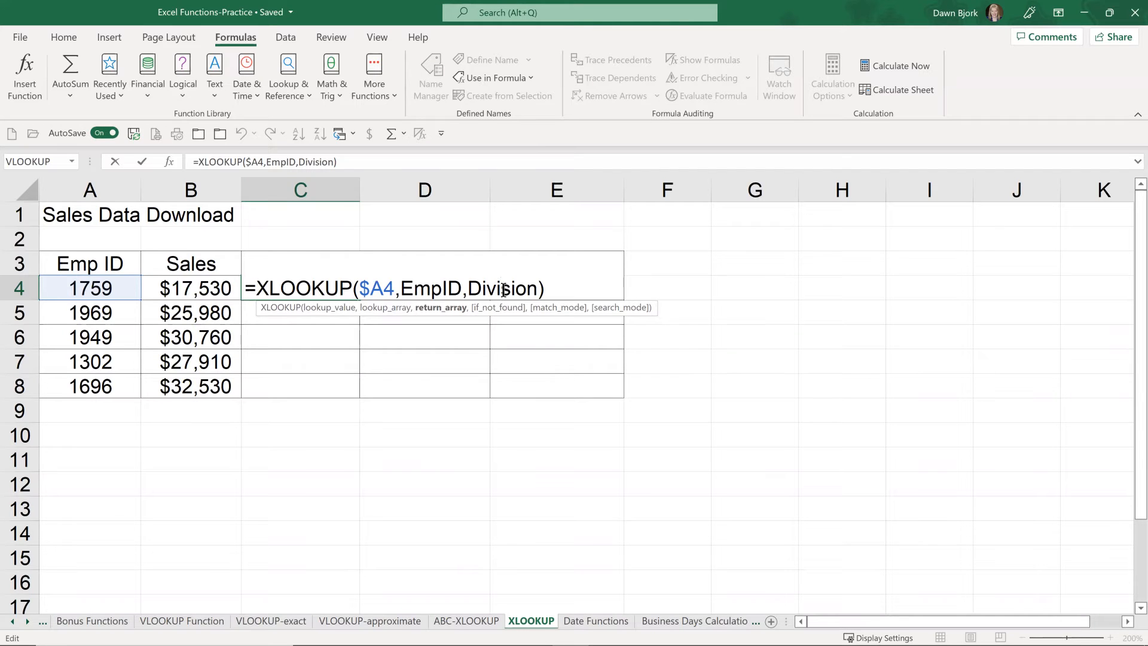
pyautogui.press('Return')
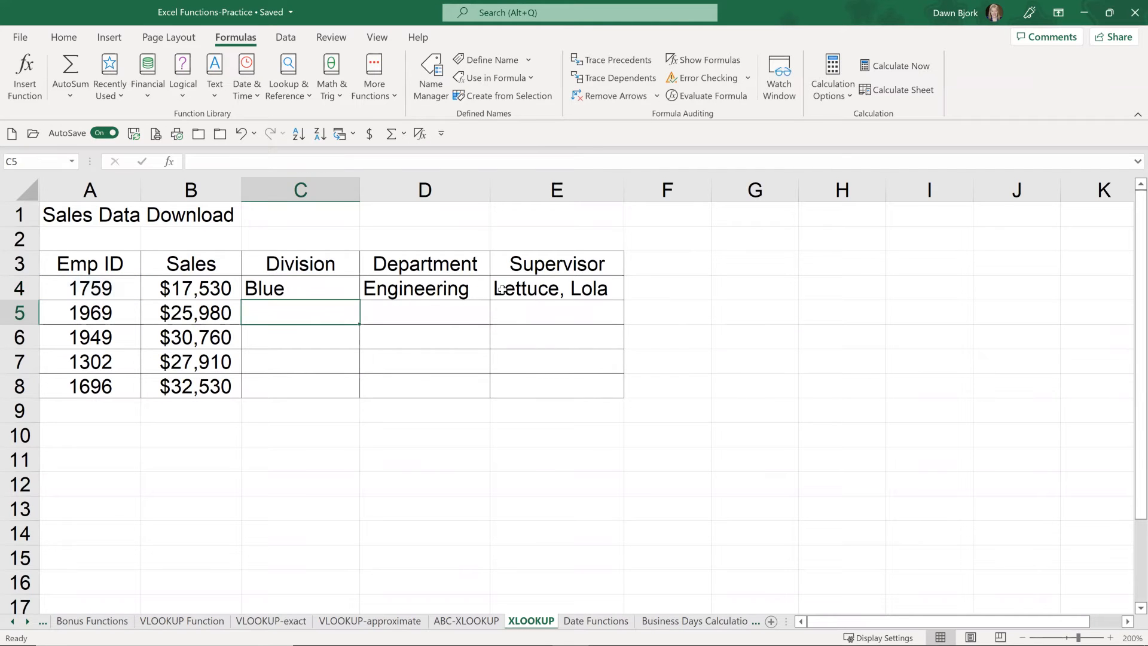
# Step: Review the Department XLOOKUP formula in D4 without changing it, and return to the Division formula in C4
pyautogui.click(425, 287)
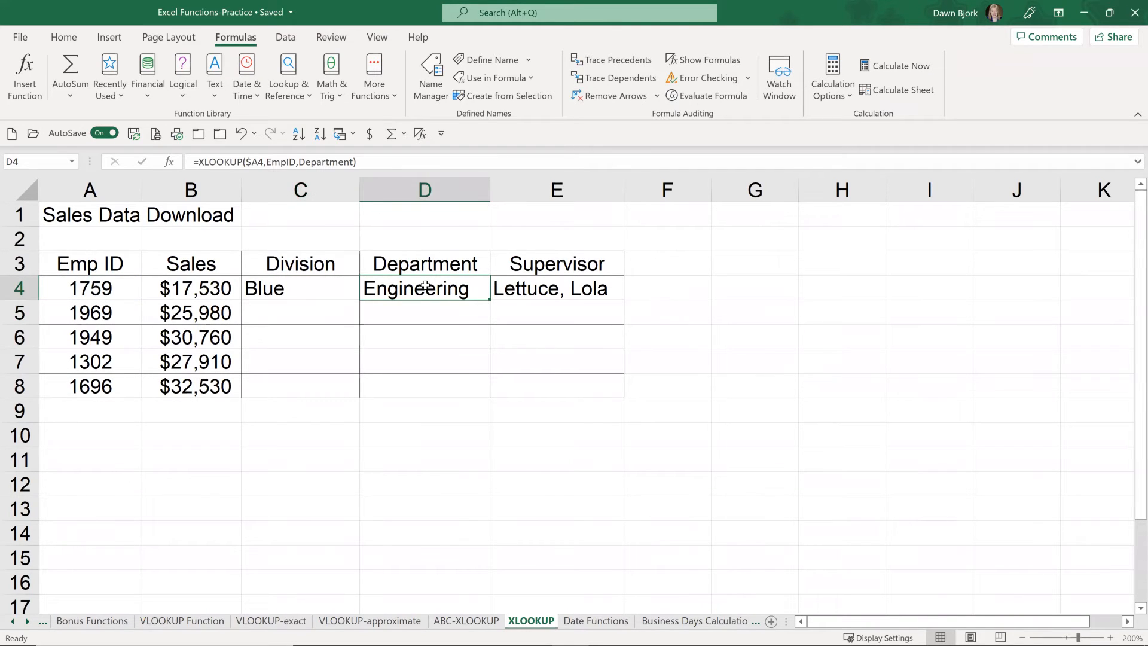
pyautogui.doubleClick(425, 286)
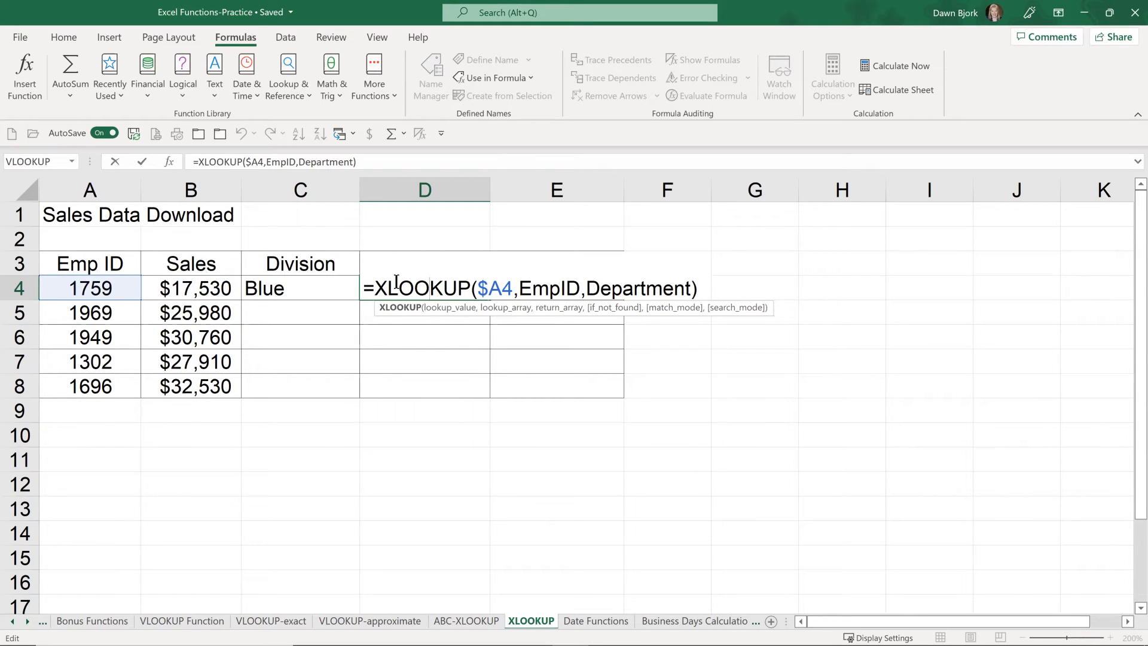
pyautogui.hotkey('ctrl', 'Return')
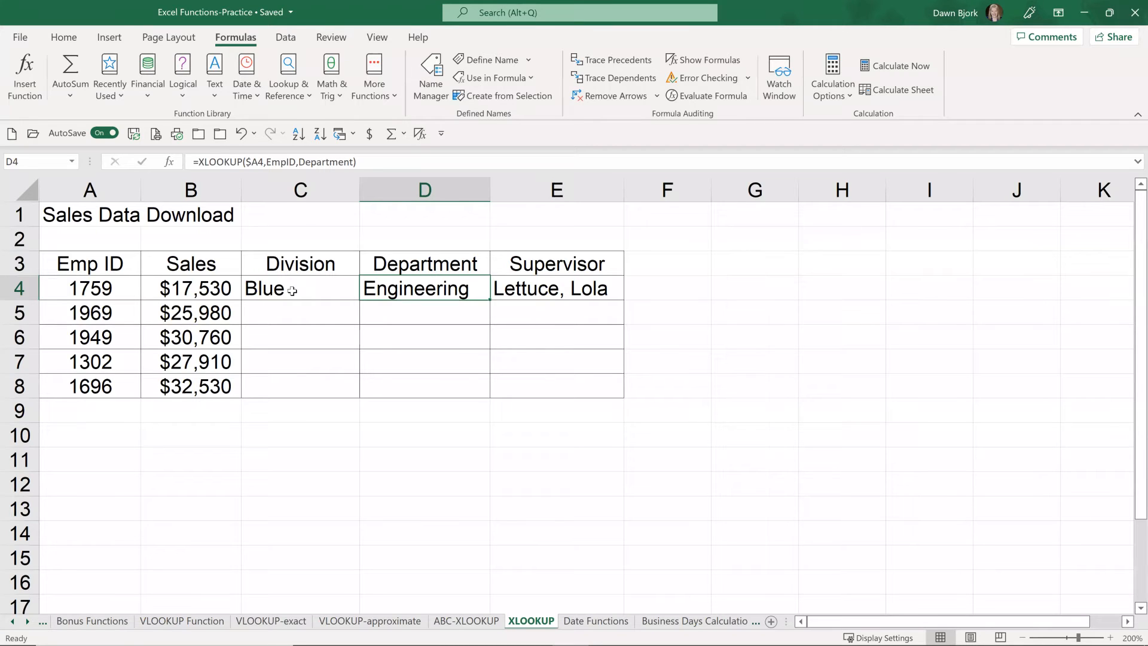
pyautogui.click(292, 291)
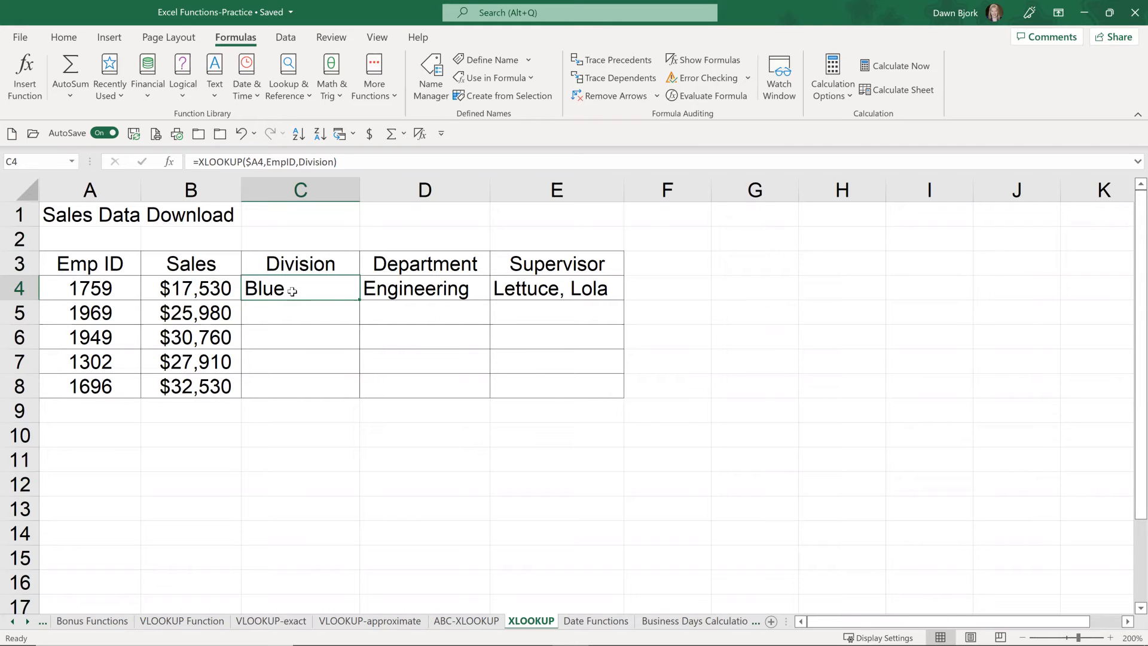
# Step: Switch to the Date Functions sheet and inspect the NOW and TODAY formulas and the first row's received and completed dates
pyautogui.click(596, 621)
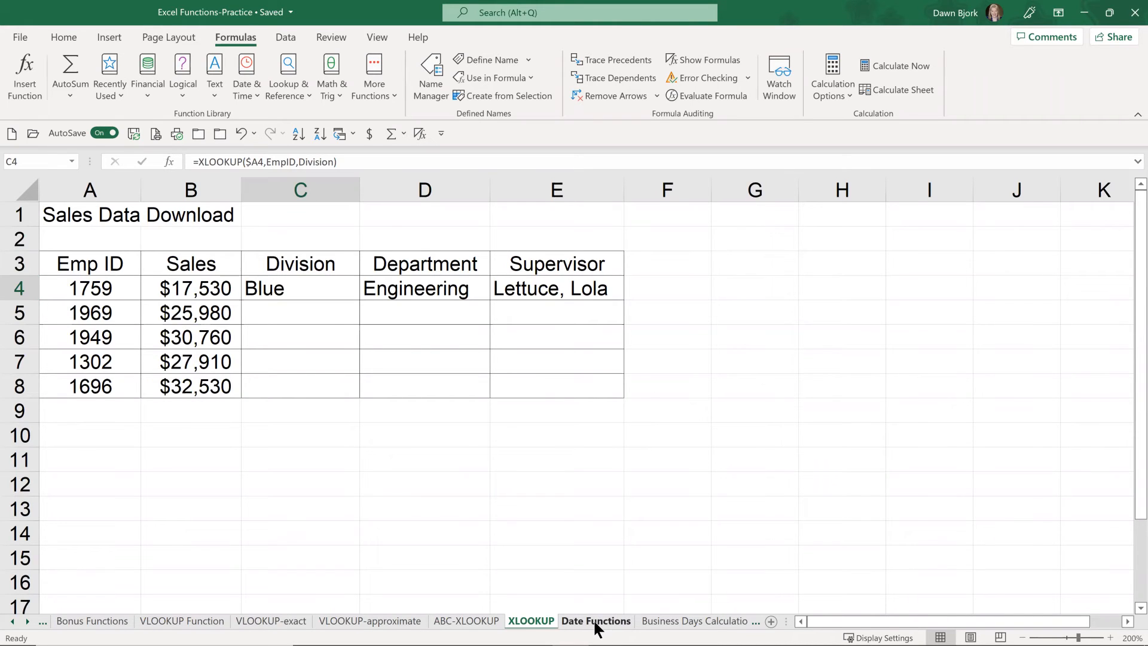
pyautogui.click(97, 333)
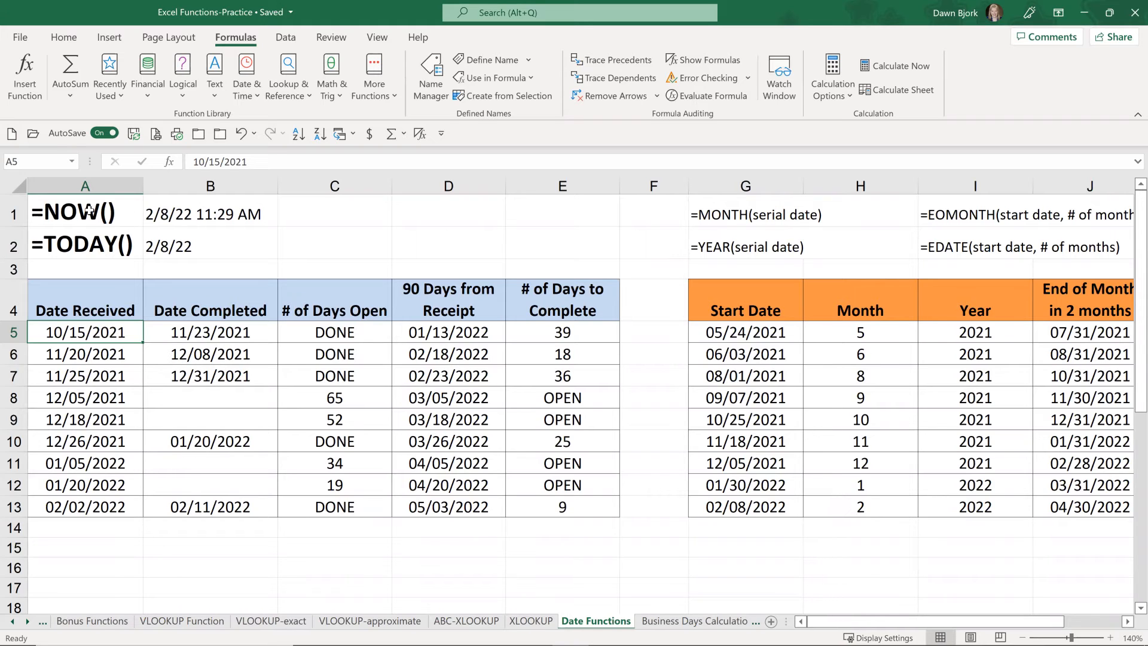
pyautogui.click(219, 214)
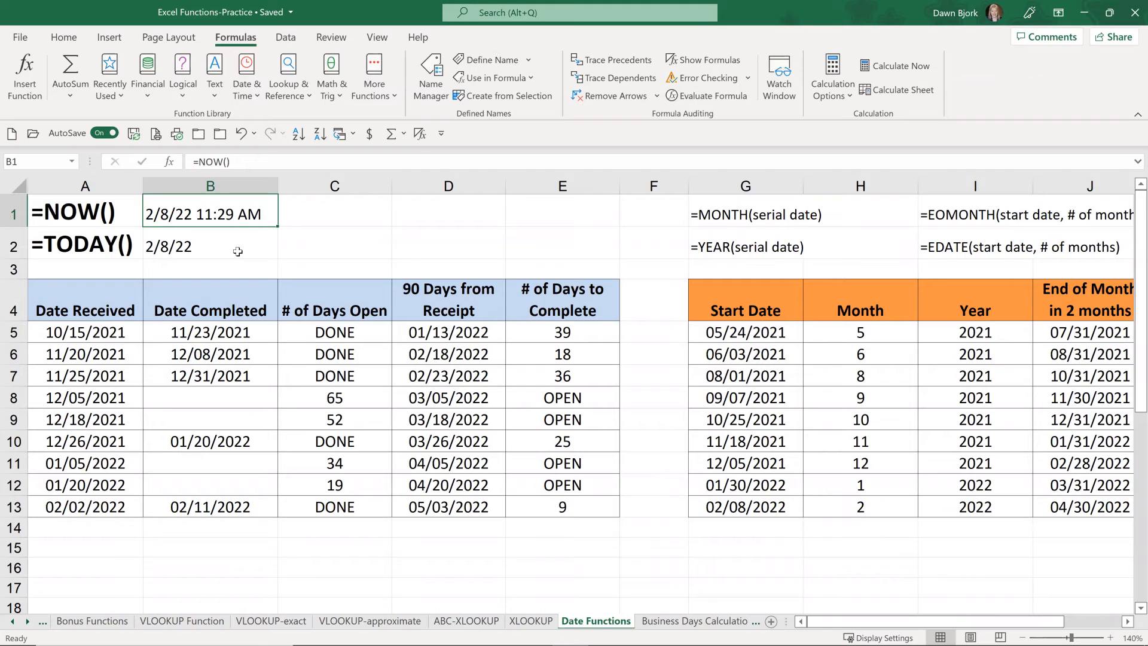
pyautogui.click(173, 246)
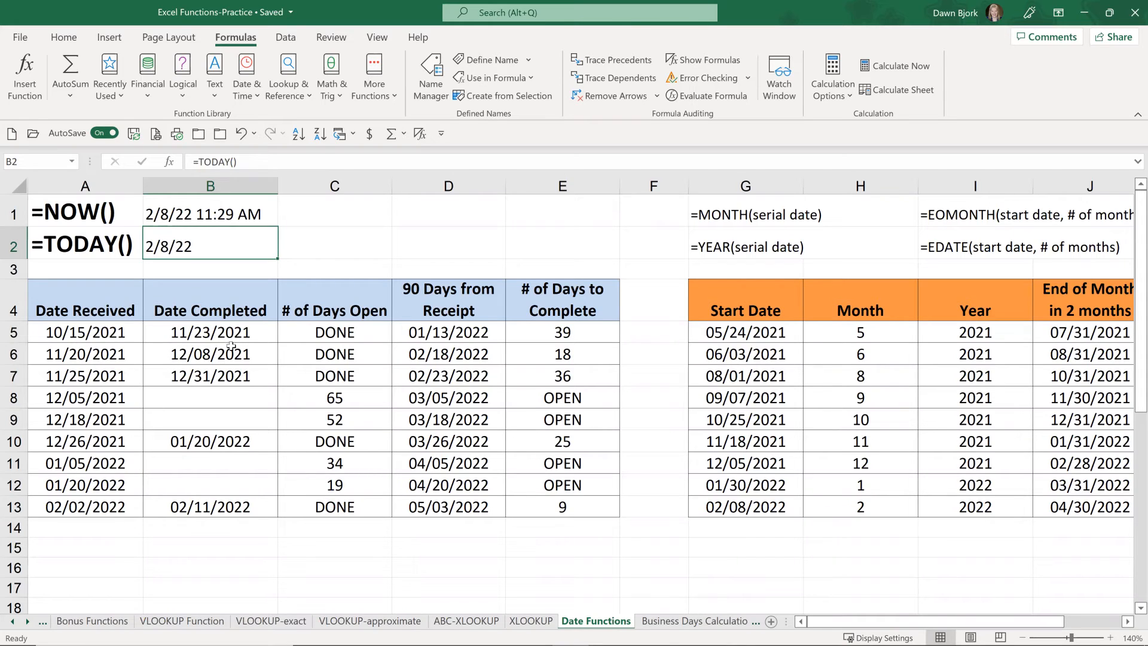
pyautogui.click(93, 330)
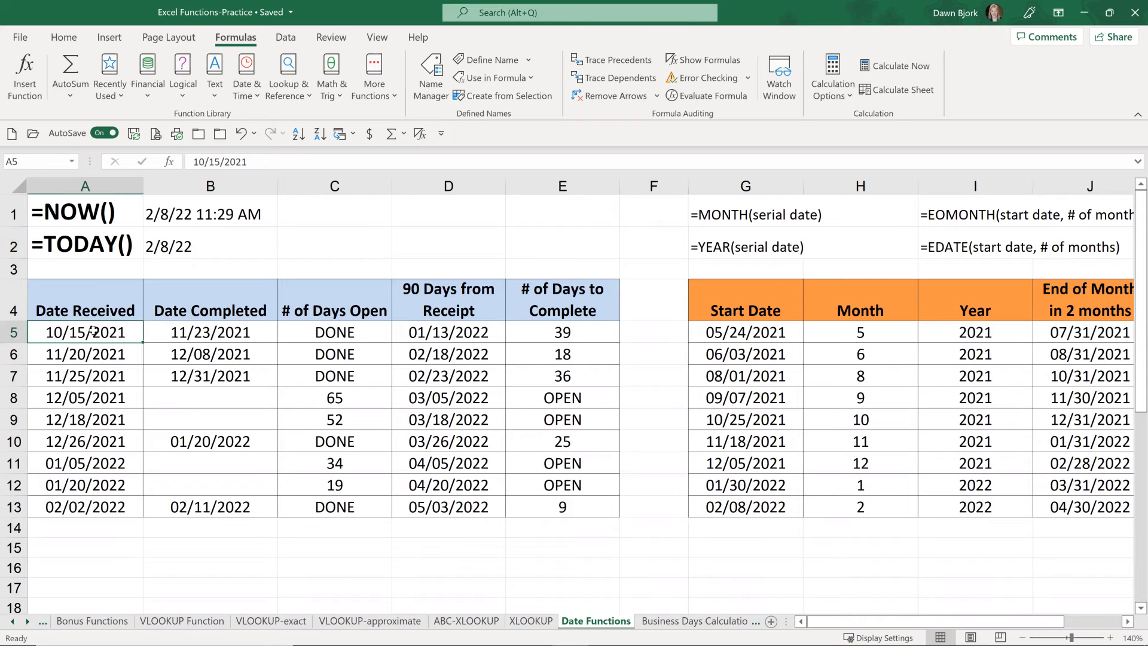
pyautogui.click(202, 333)
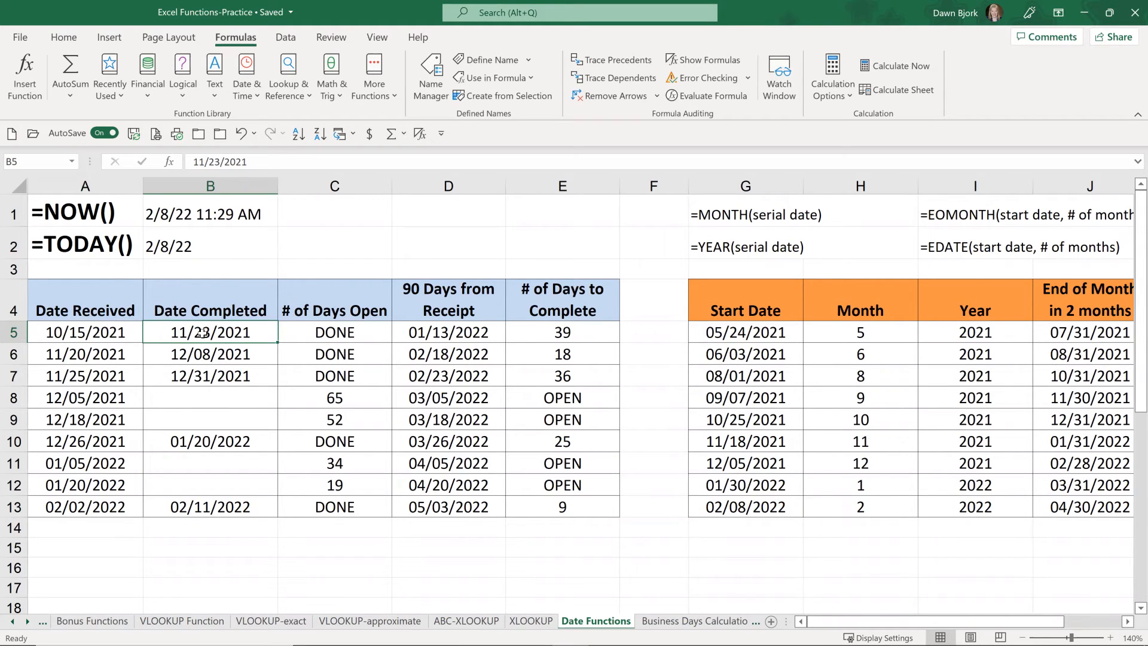
# Step: Examine the ISBLANK test, TODAY()-A5 and "DONE" arguments of the IF formula in C5, keeping the formula as is
pyautogui.click(322, 332)
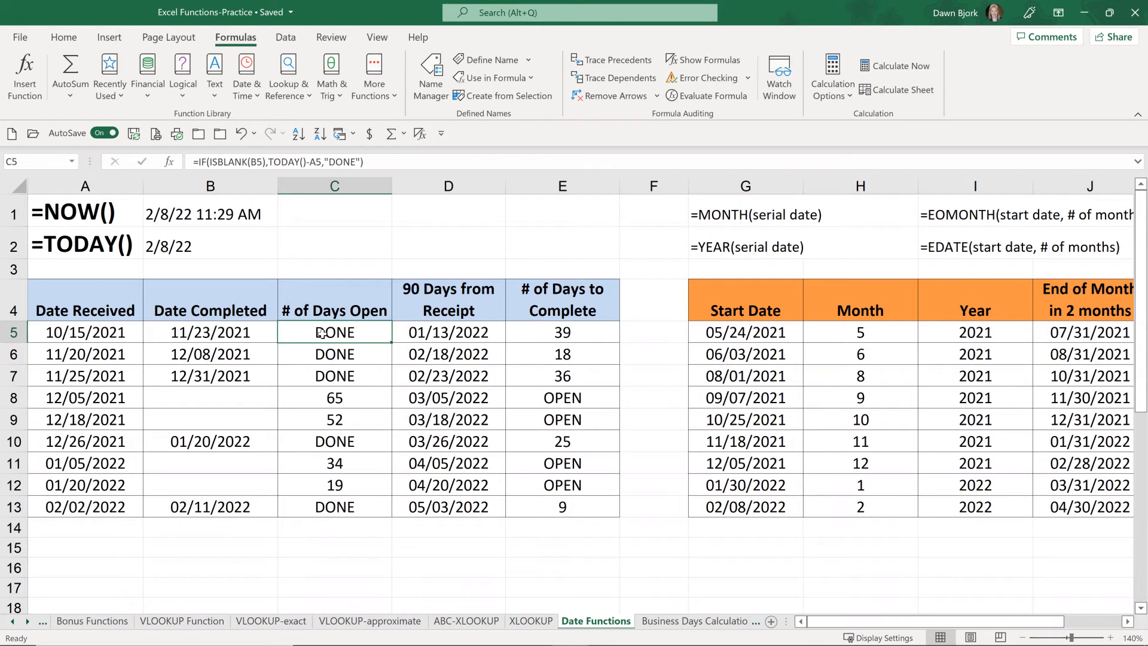
pyautogui.doubleClick(321, 333)
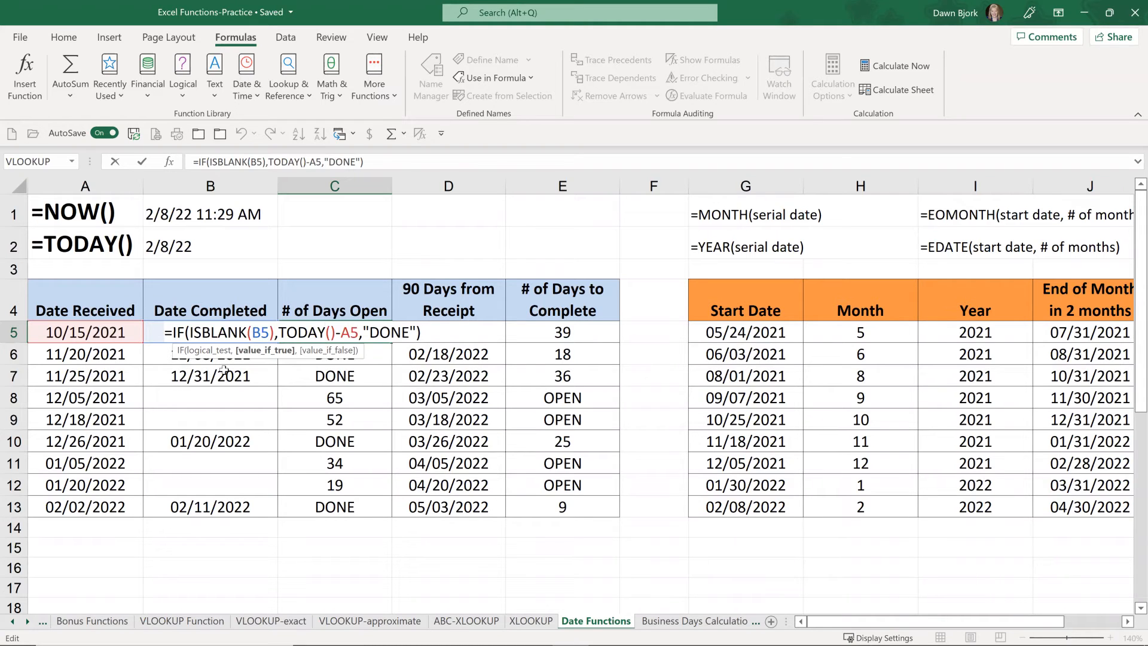
pyautogui.click(190, 331)
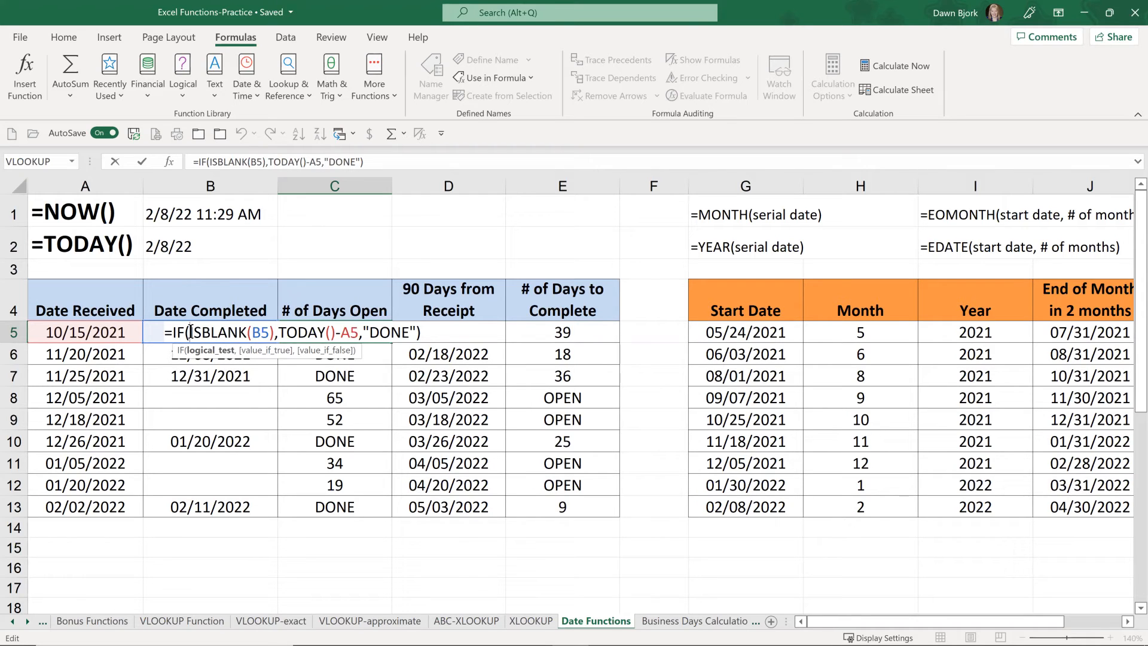
pyautogui.moveTo(191, 331); pyautogui.dragTo(273, 333)
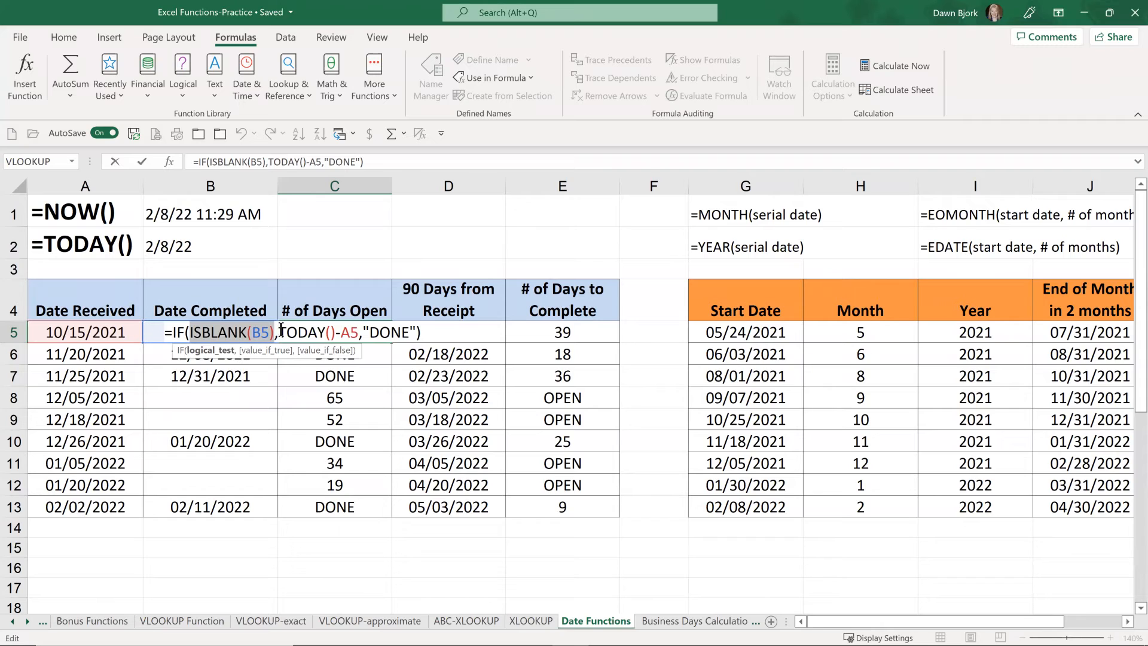
pyautogui.moveTo(279, 332); pyautogui.dragTo(359, 332)
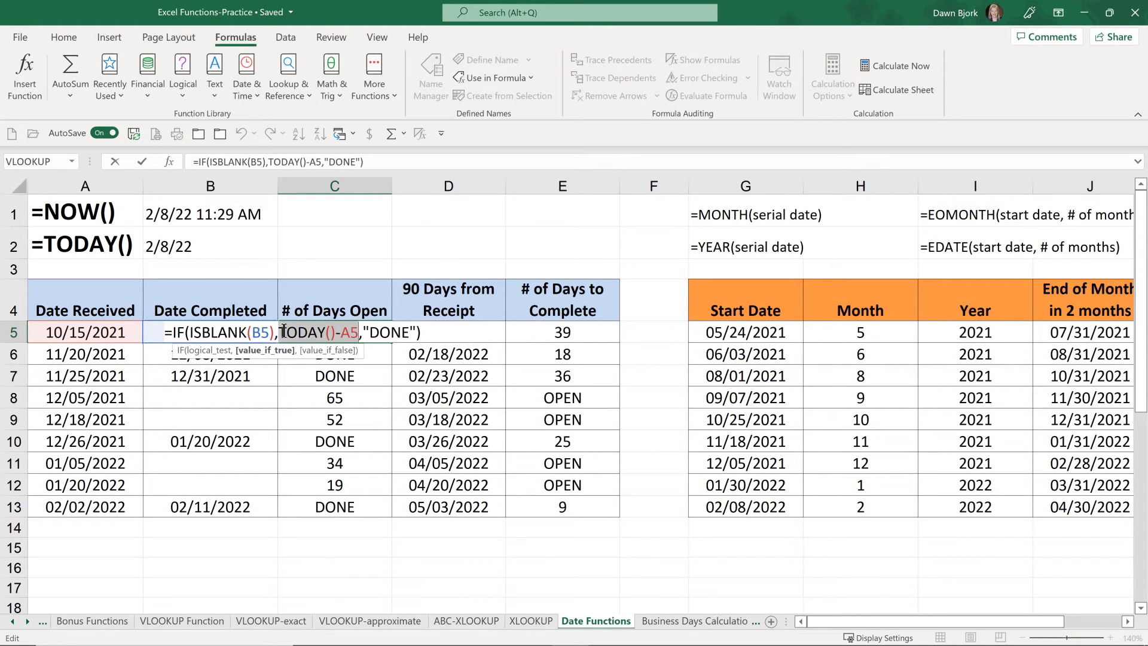
pyautogui.moveTo(363, 332); pyautogui.dragTo(417, 332)
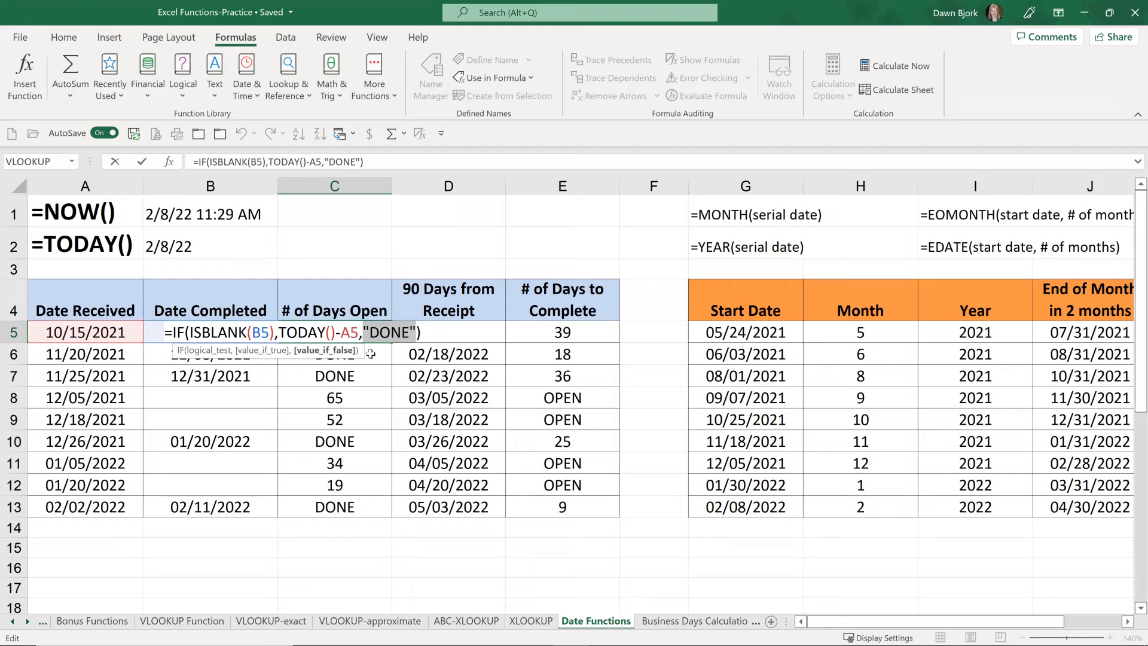
pyautogui.hotkey('ctrl', 'Return')
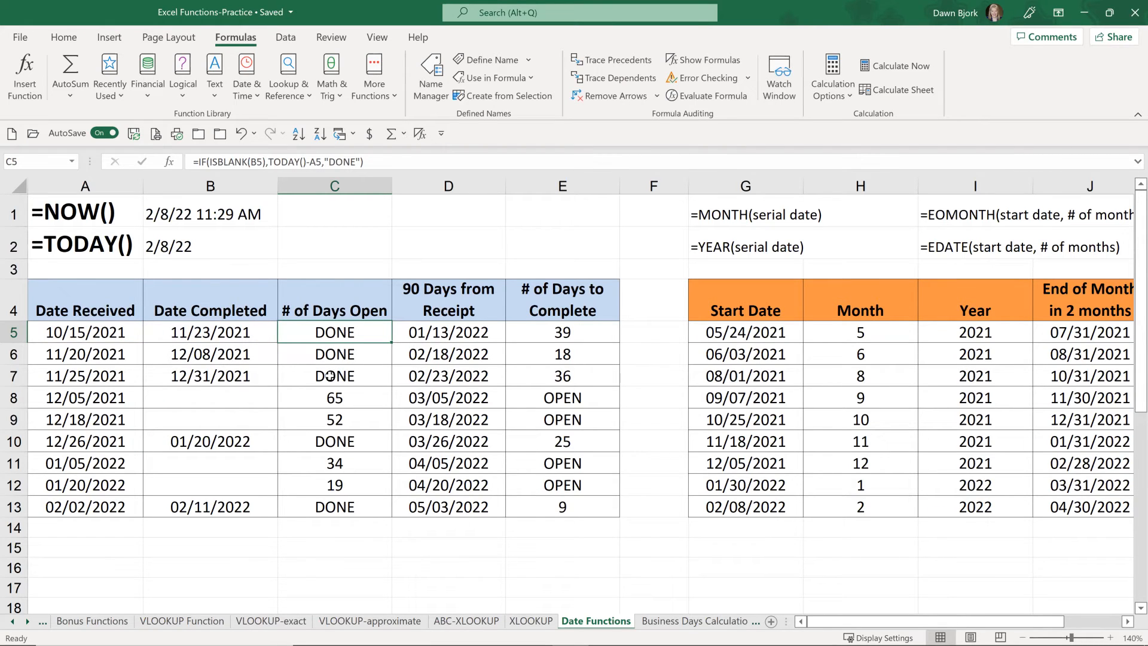
# Step: Enter 2/1 as the completion date in B8 for the item received 12/05/2021
pyautogui.click(200, 398)
pyautogui.write('2/1')
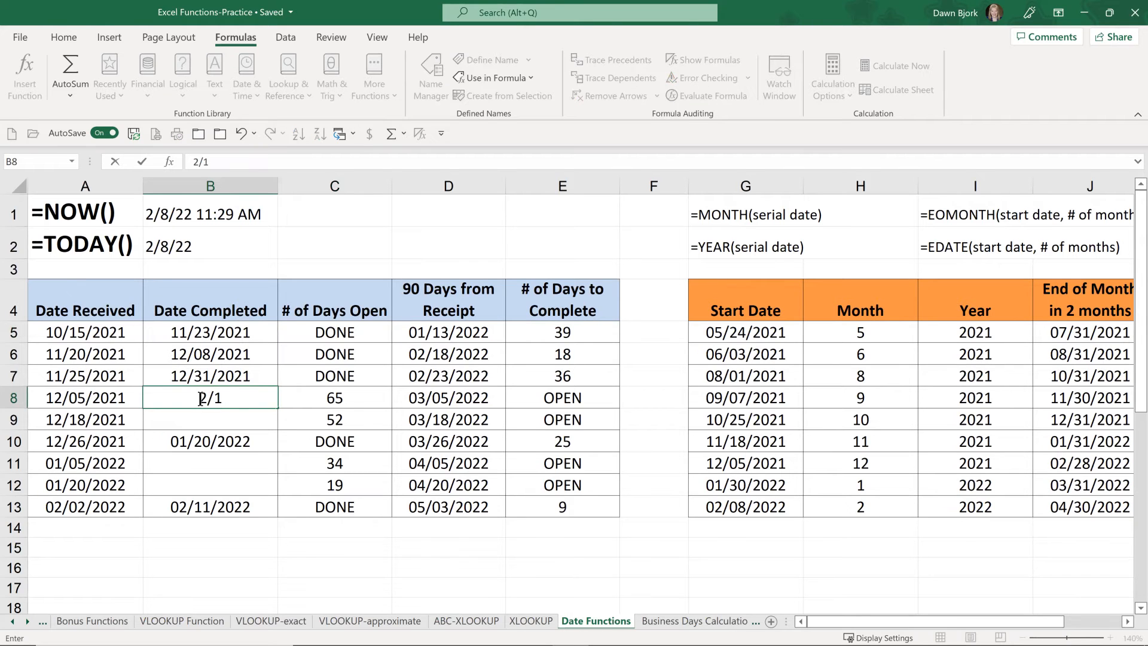
pyautogui.press('Return')
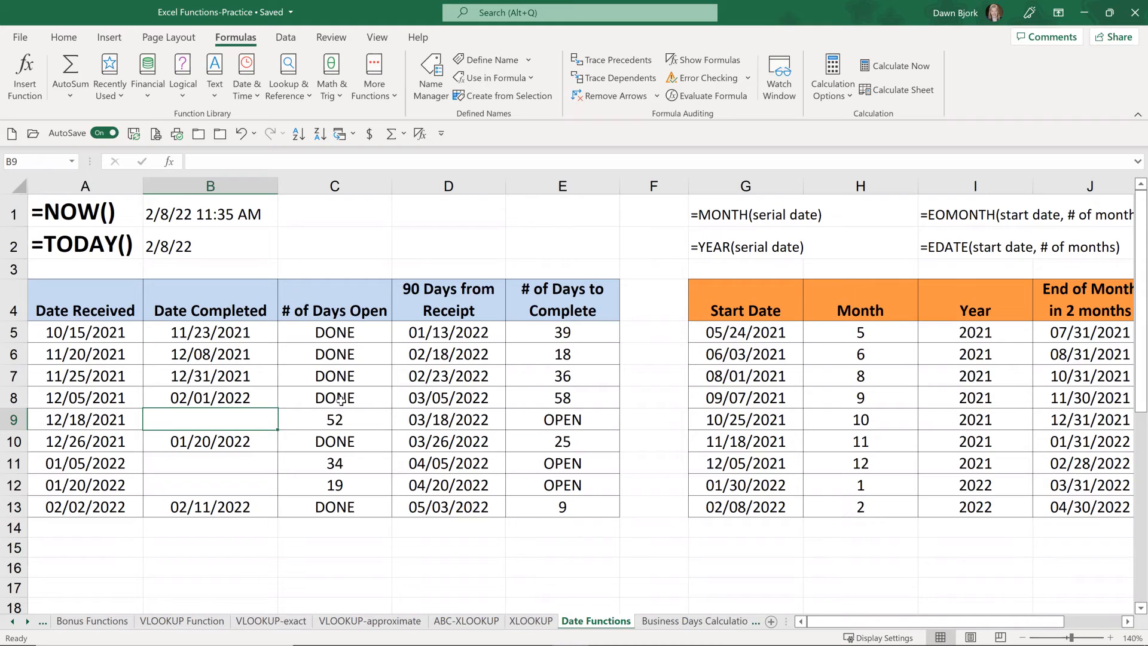
# Step: Inspect the 90 Days from Receipt formula in D5, keeping the formula as is
pyautogui.click(460, 336)
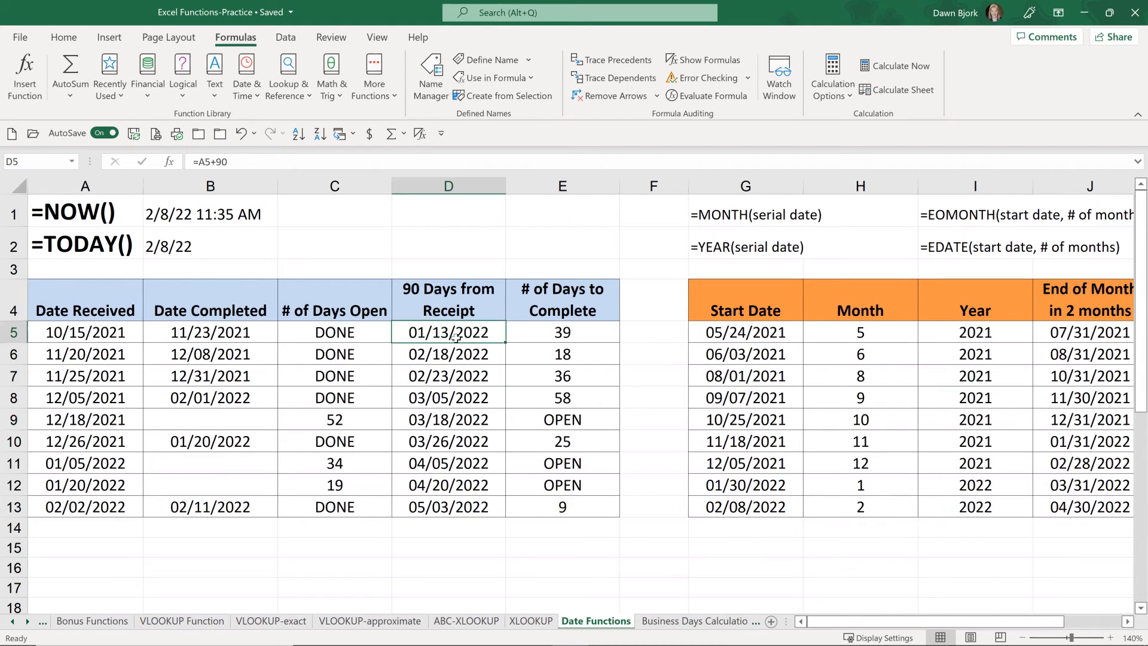
pyautogui.doubleClick(455, 334)
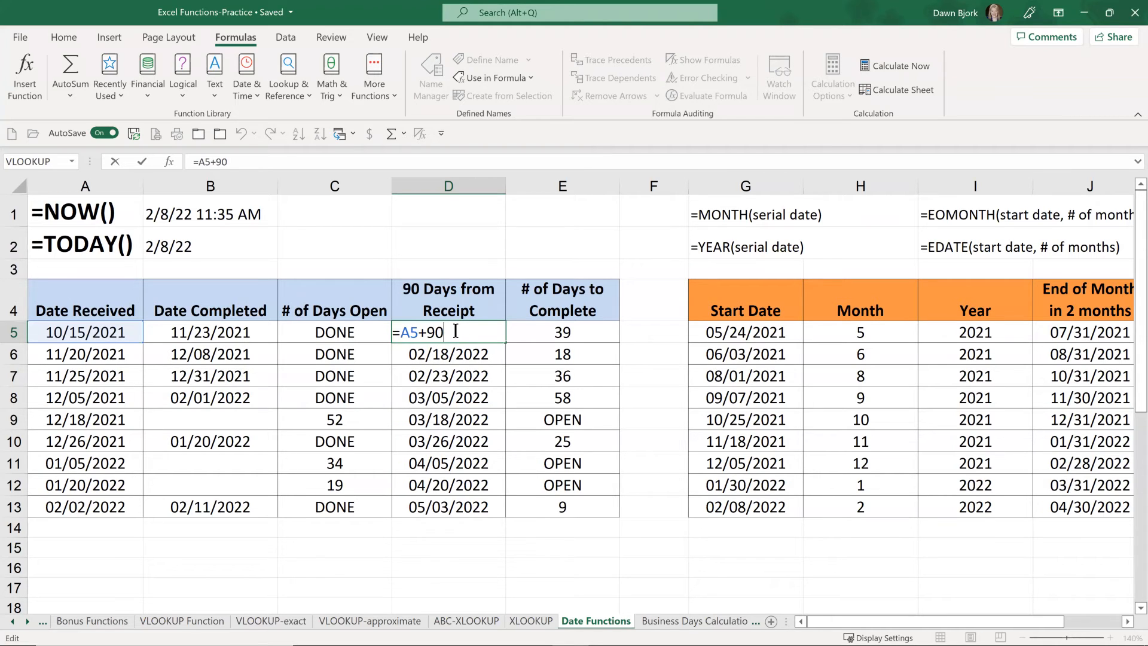
pyautogui.press('Return')
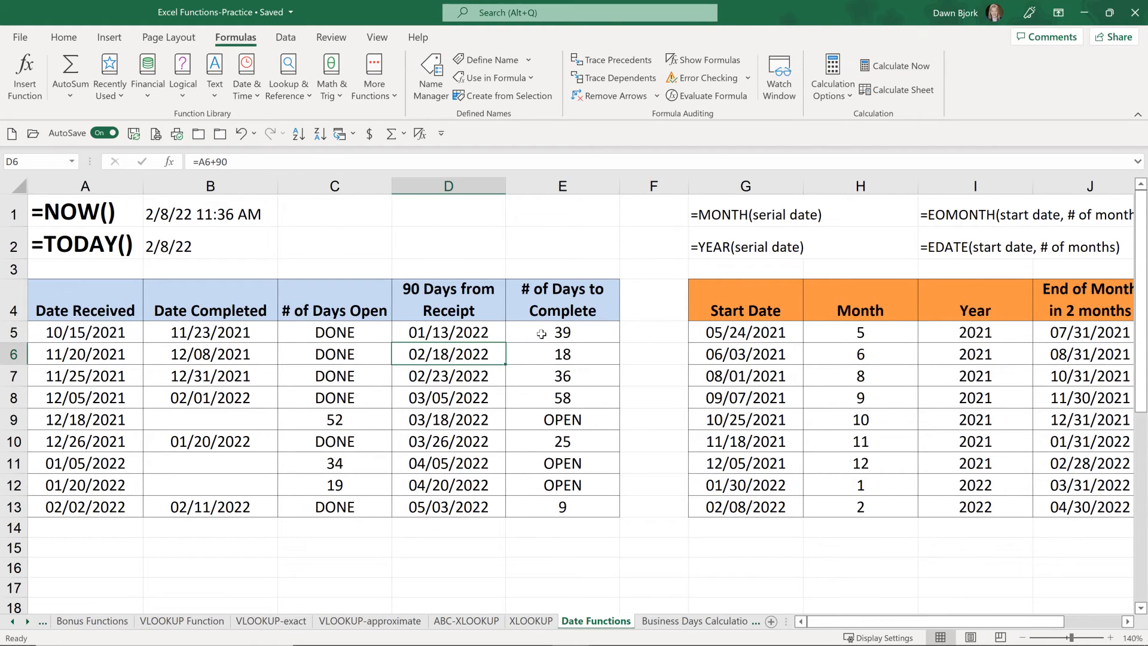
# Step: Examine the logical test and the true and false arguments of the # of Days to Complete IF formula in E5
pyautogui.click(542, 334)
pyautogui.doubleClick(543, 334)
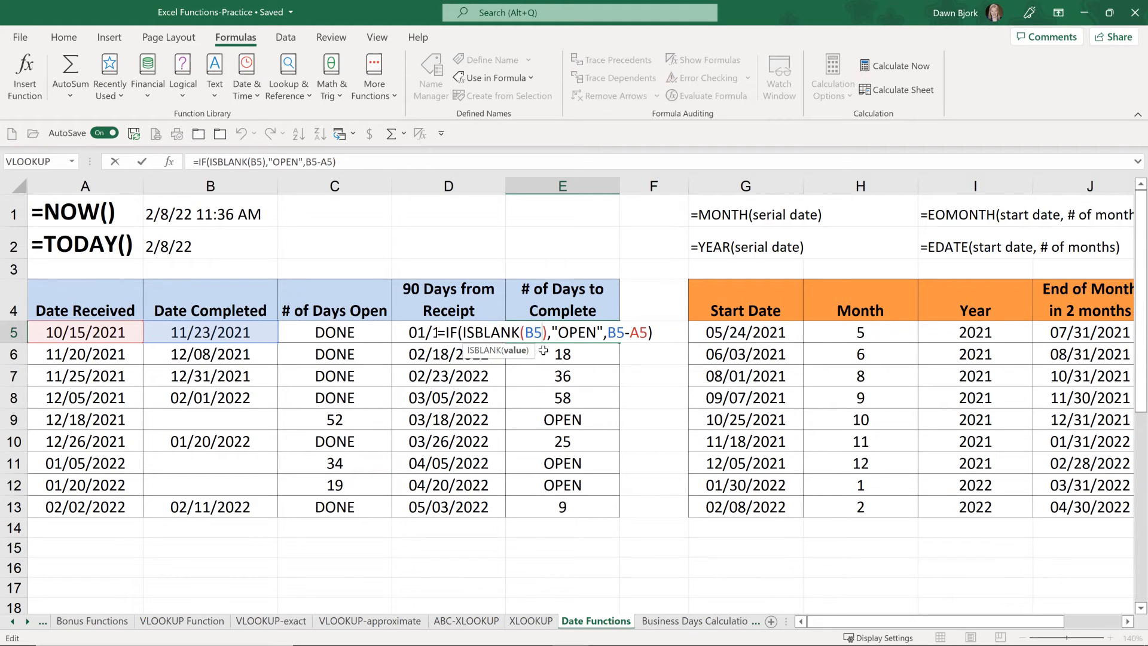
pyautogui.press('Escape')
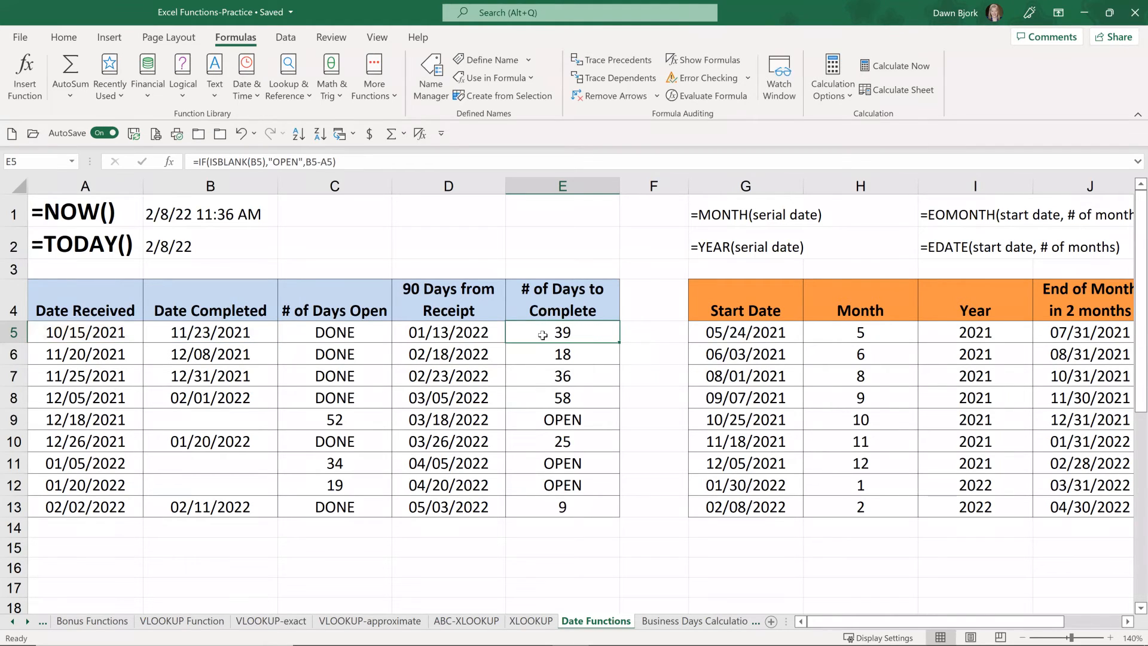
pyautogui.click(29, 65)
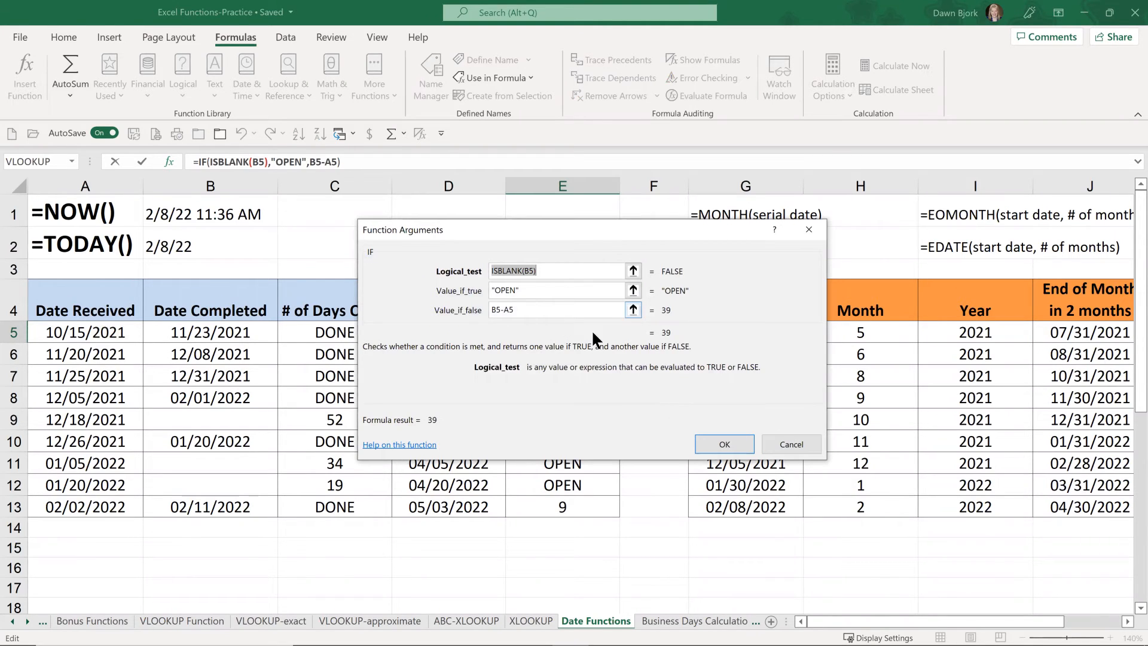
pyautogui.click(794, 440)
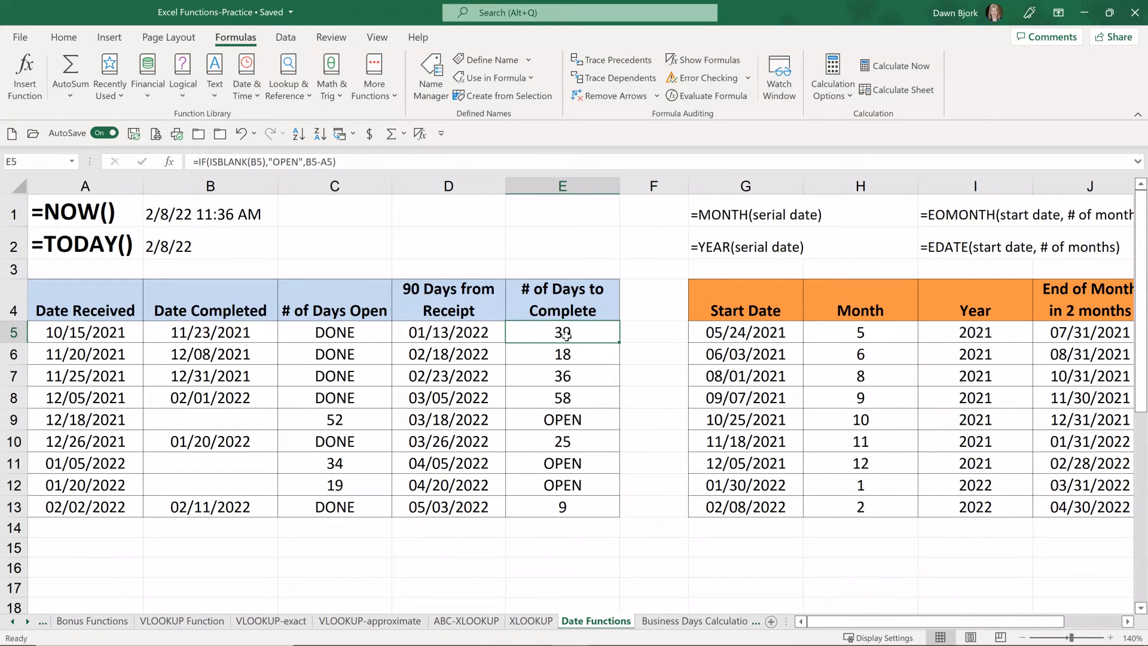
# Step: Inspect the MONTH formula in H5 and the YEAR formula in I5 of the Start Date table
pyautogui.click(1128, 624)
pyautogui.click(1128, 625)
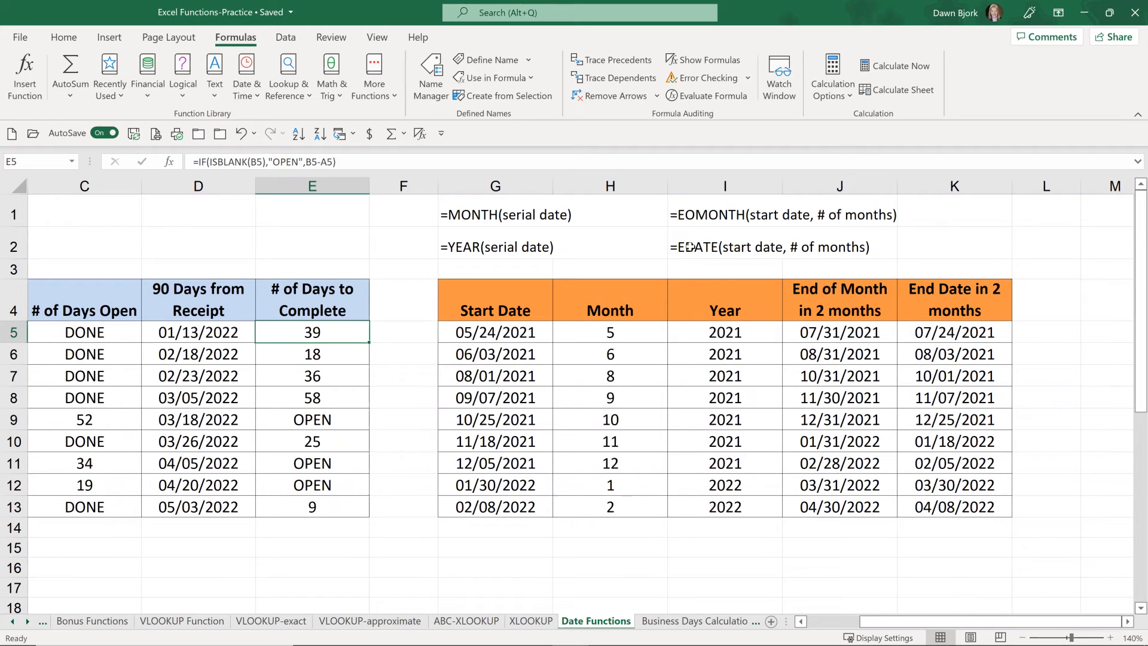
pyautogui.click(622, 335)
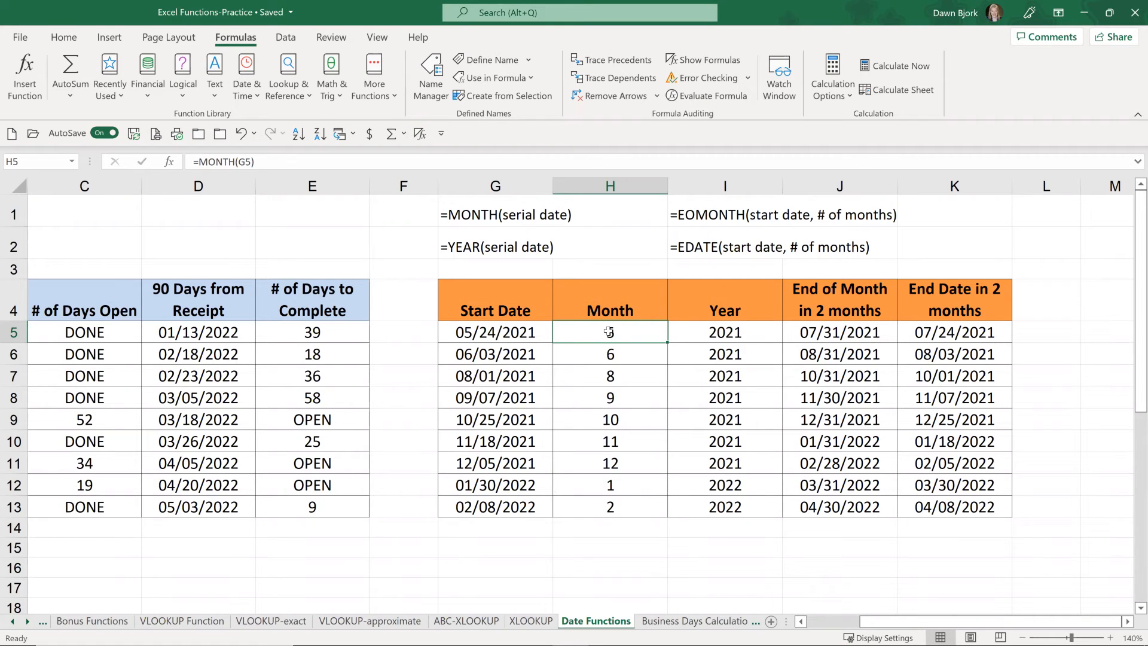
pyautogui.click(726, 332)
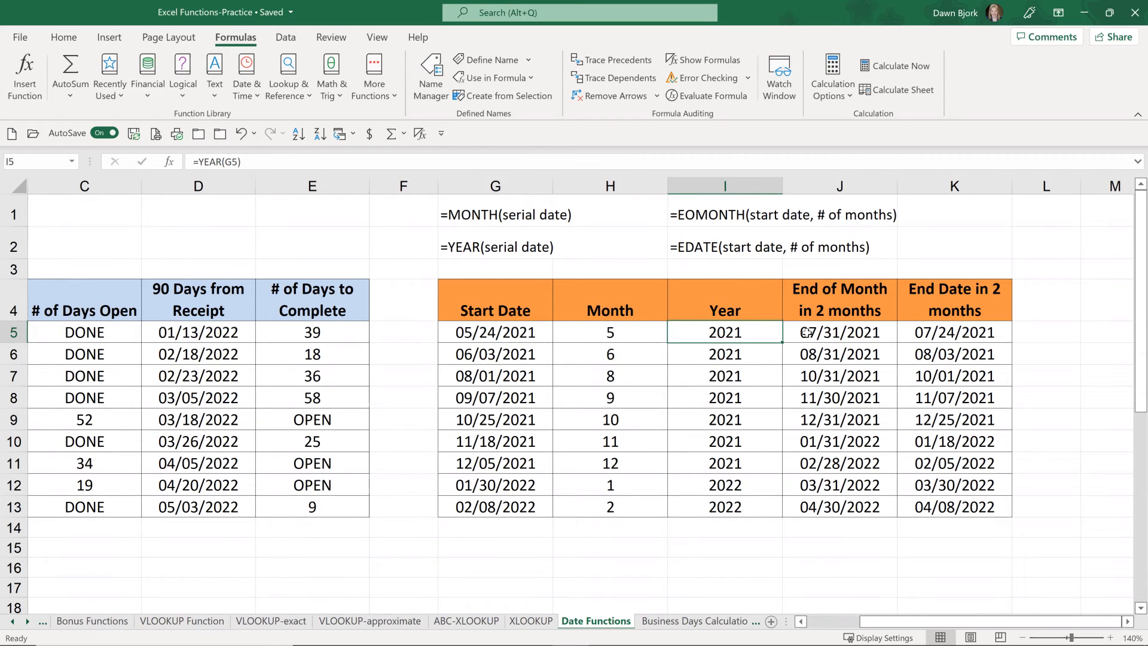
# Step: Set the months argument of the EOMONTH formula in J5 to 0 and check the edited cell
pyautogui.doubleClick(849, 333)
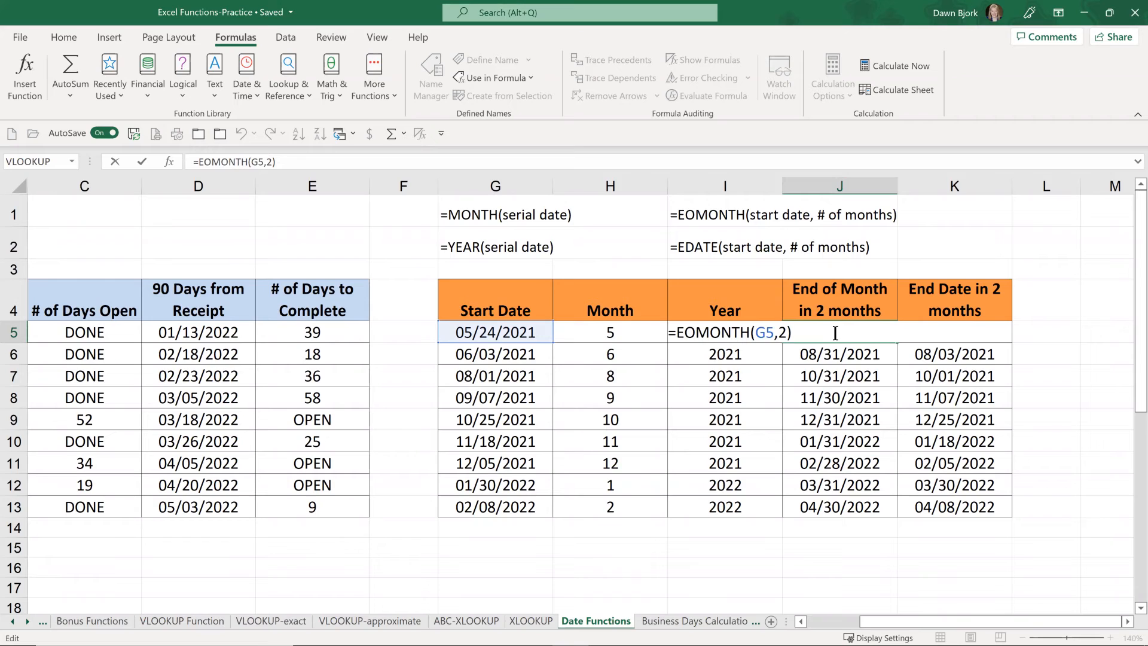
pyautogui.click(782, 333)
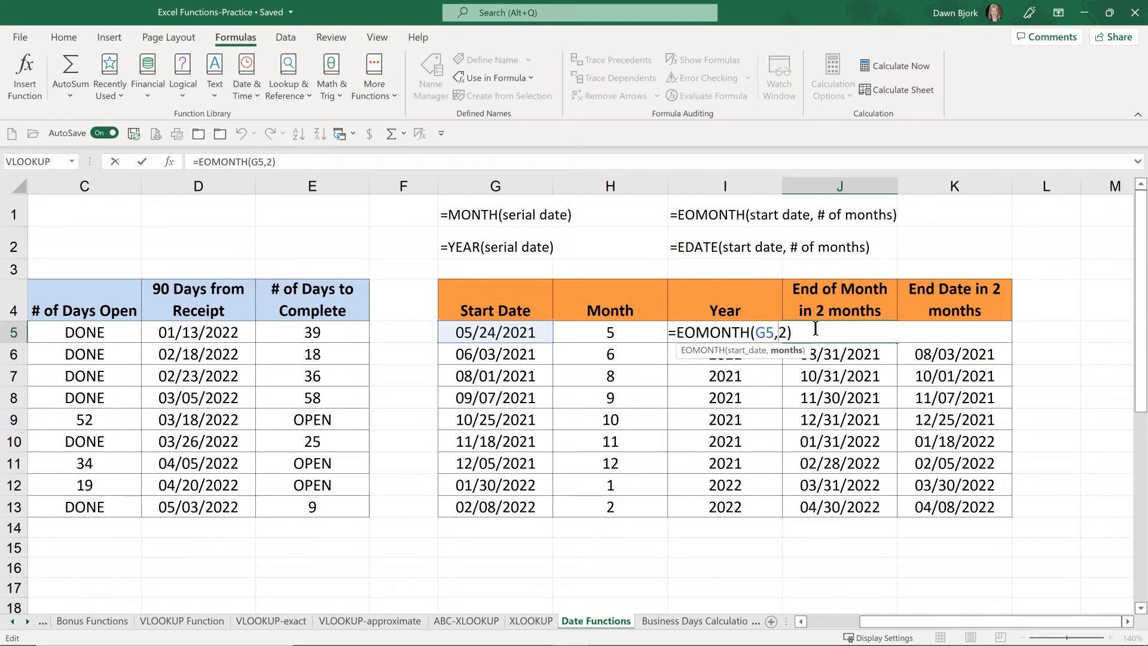
pyautogui.press('Delete')
pyautogui.write('0')
pyautogui.press('Return')
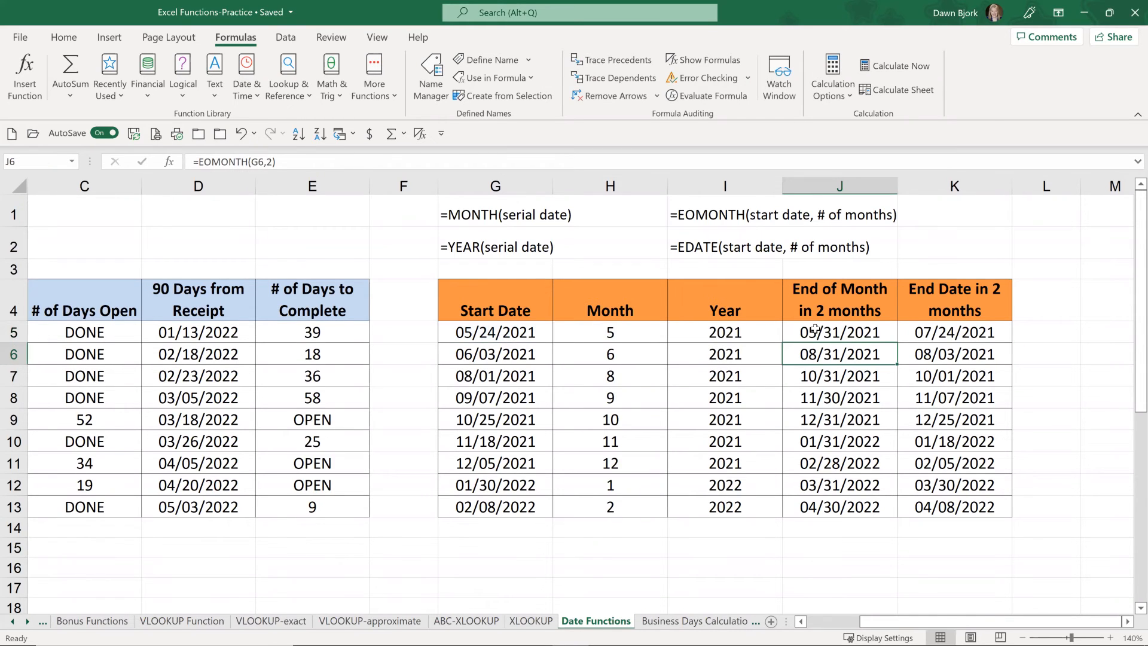
pyautogui.click(850, 334)
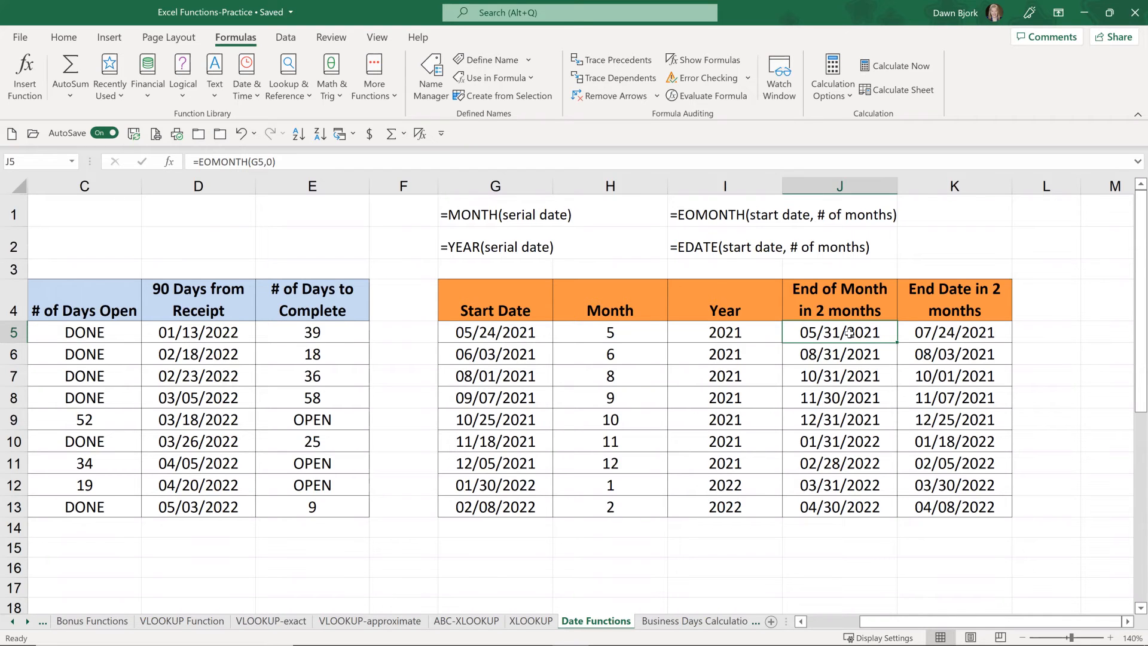
# Step: Switch to the Business Days Calculations sheet and inspect row 4's received date, Add 30 Days formula and WORKDAY formula
pyautogui.click(688, 619)
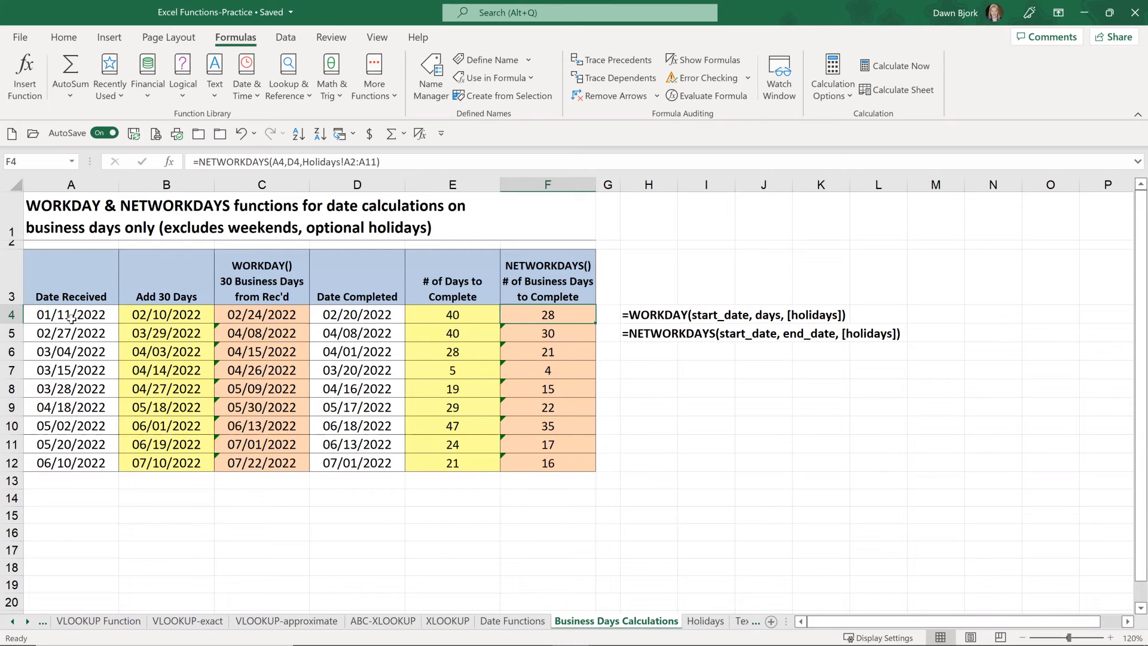
pyautogui.click(71, 315)
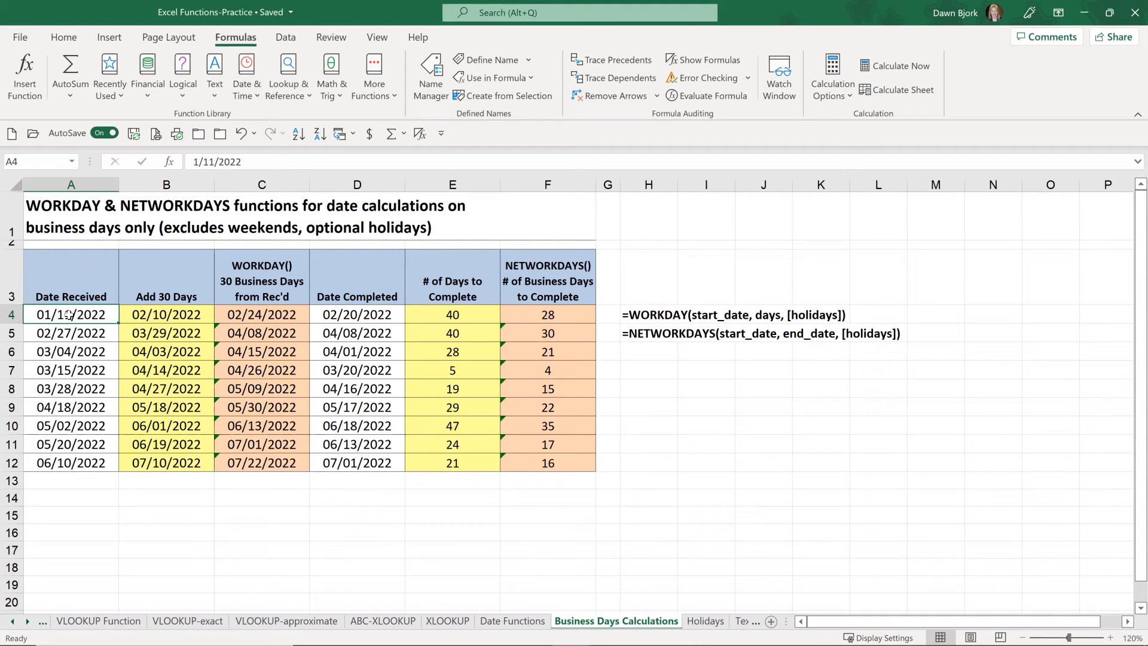
pyautogui.click(169, 317)
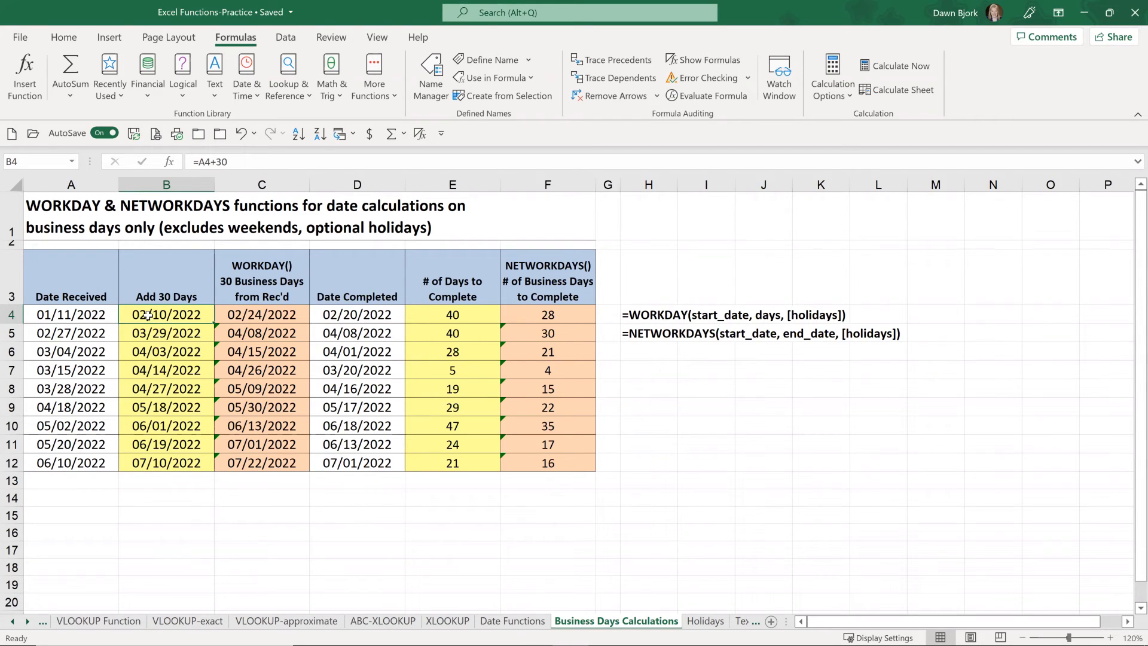
pyautogui.click(259, 318)
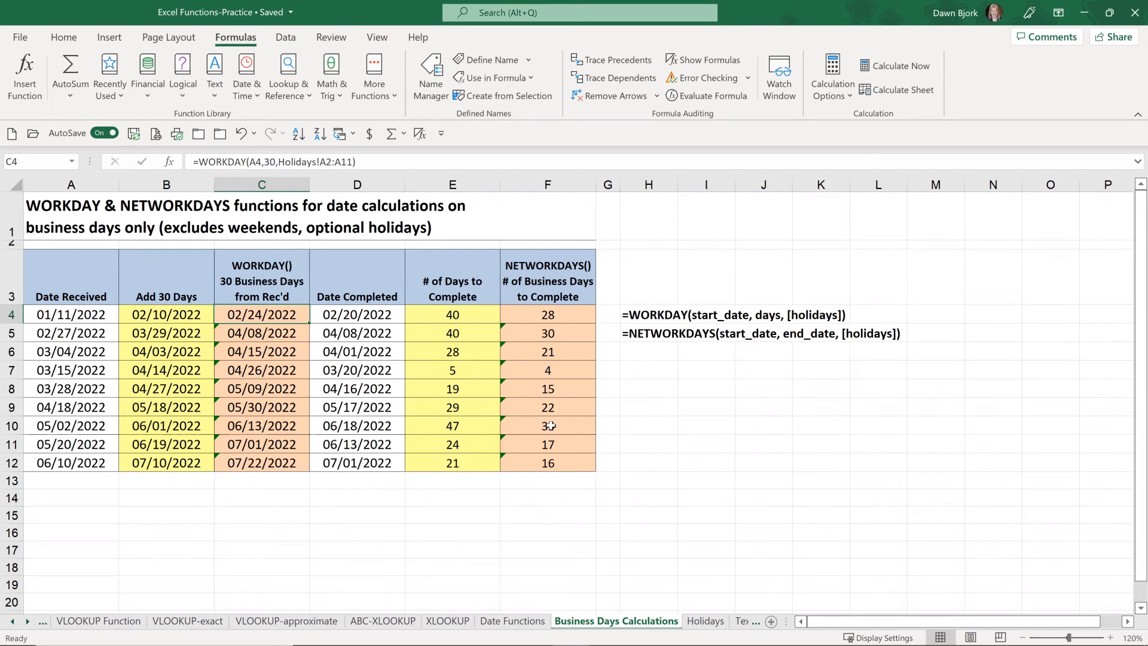
# Step: Check the 2022 US federal holiday dates in A2:A11 of the Holidays sheet and return to Business Days Calculations
pyautogui.click(702, 624)
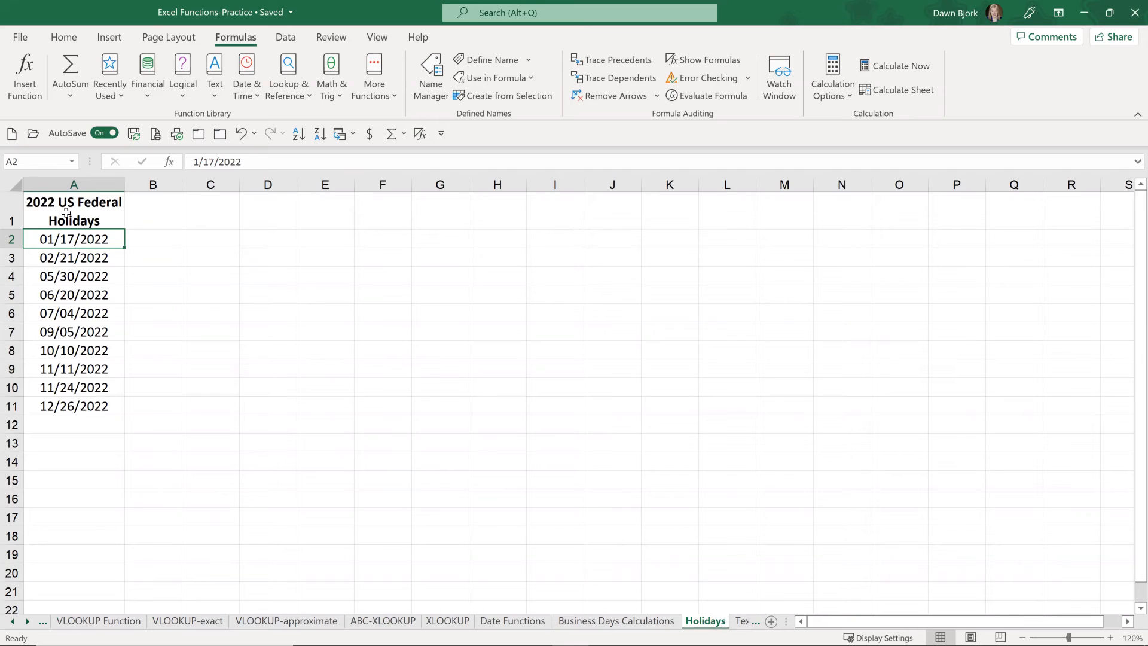
pyautogui.moveTo(73, 239); pyautogui.dragTo(87, 401)
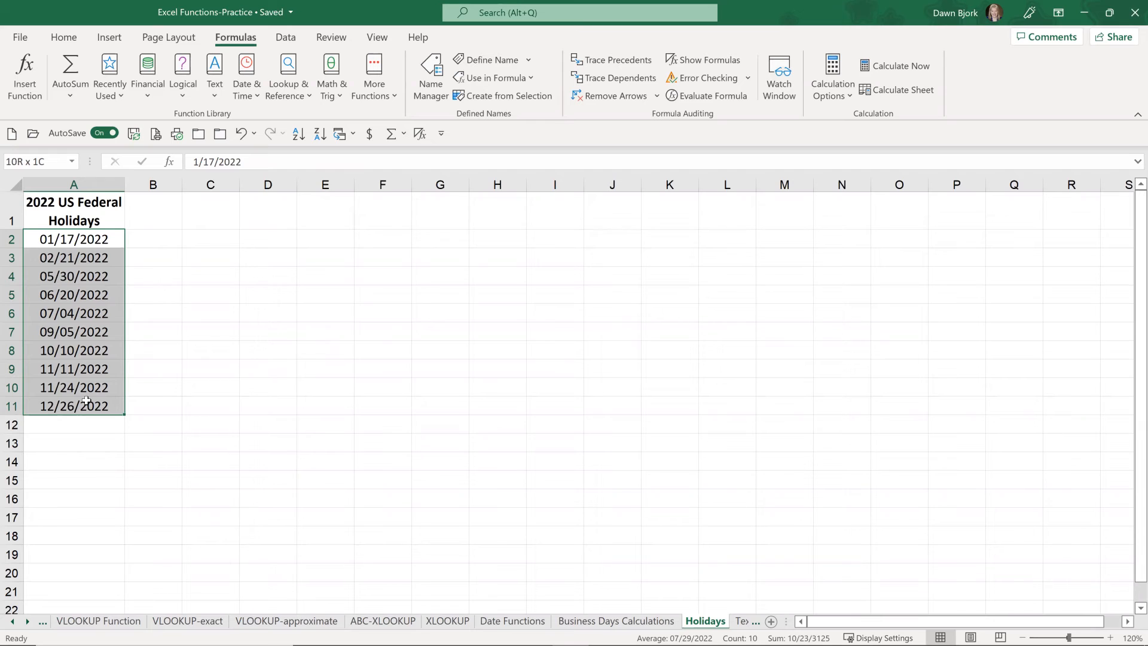
pyautogui.click(71, 240)
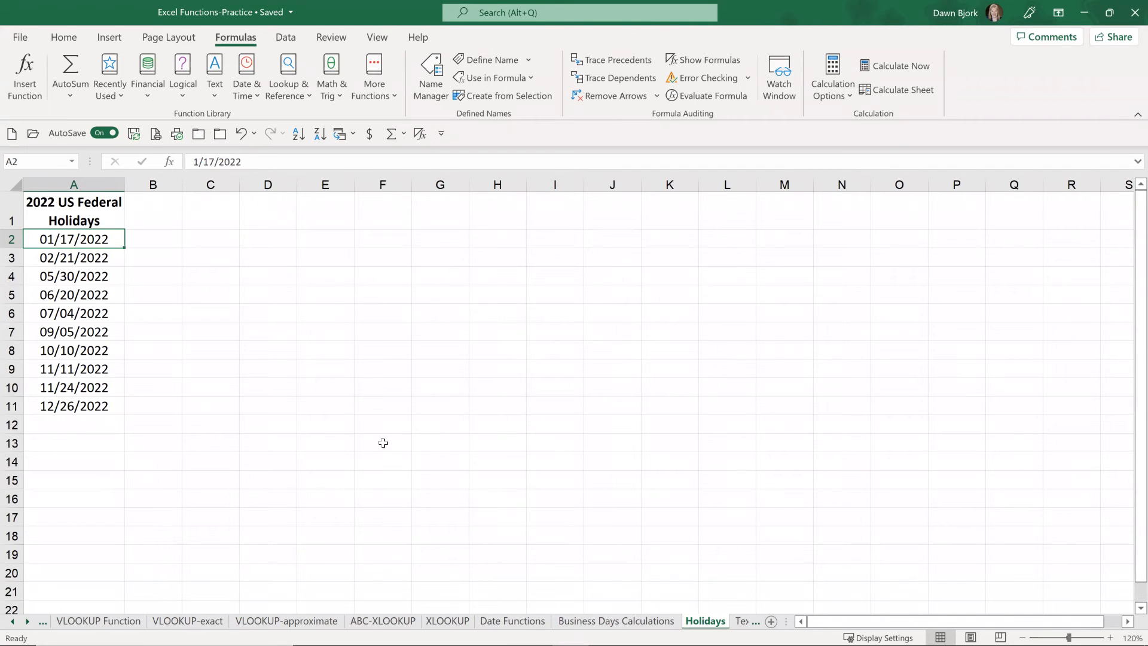
pyautogui.click(616, 620)
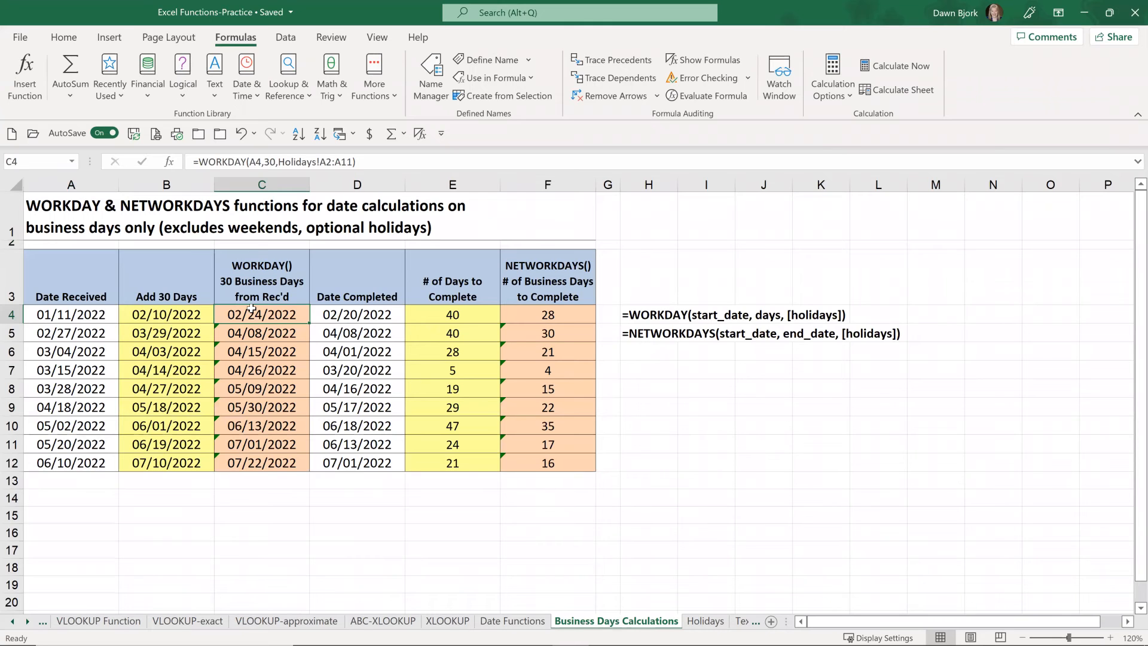
# Step: Review the start date, days and holidays arguments of the WORKDAY formula in C4 without changing them
pyautogui.doubleClick(257, 313)
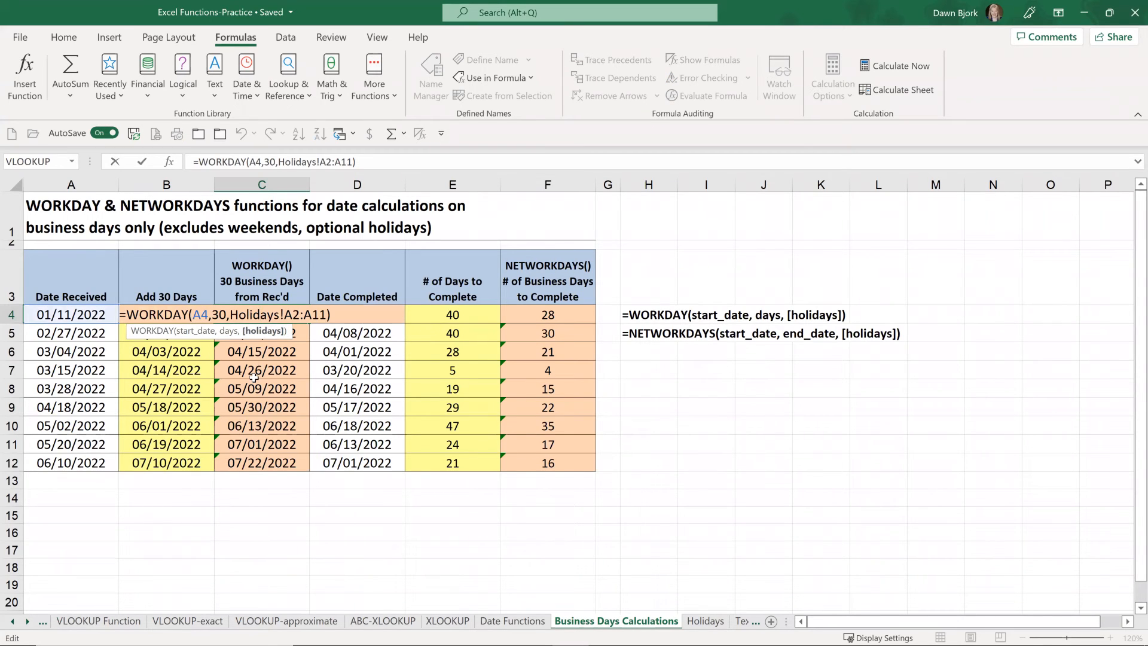
pyautogui.click(31, 87)
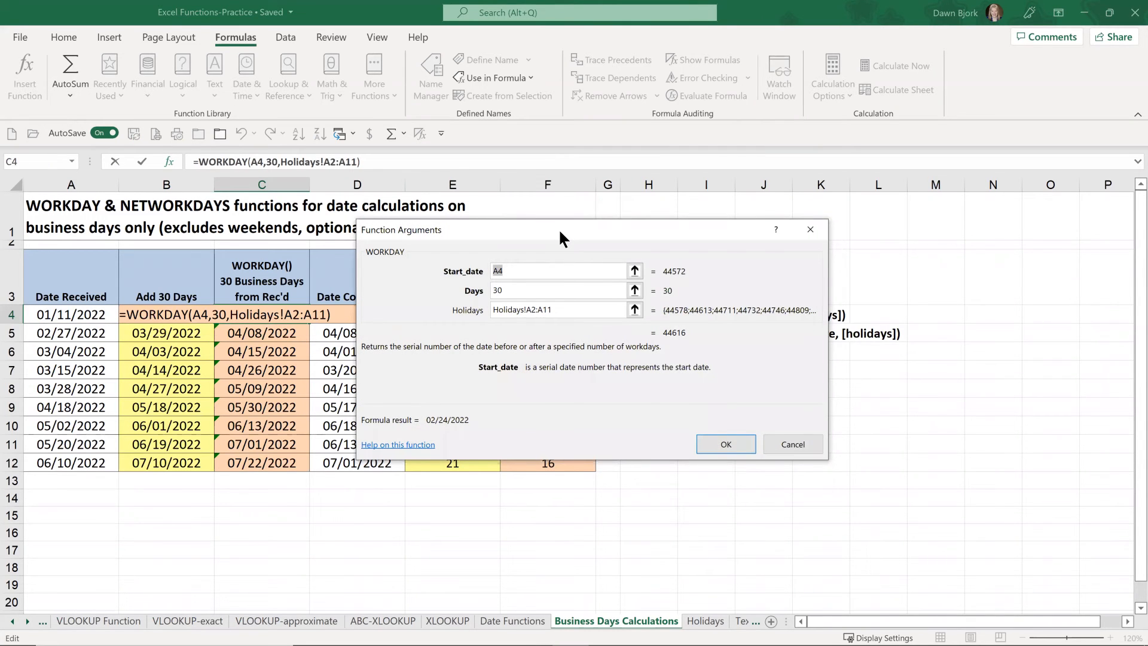
pyautogui.moveTo(558, 229); pyautogui.dragTo(573, 360)
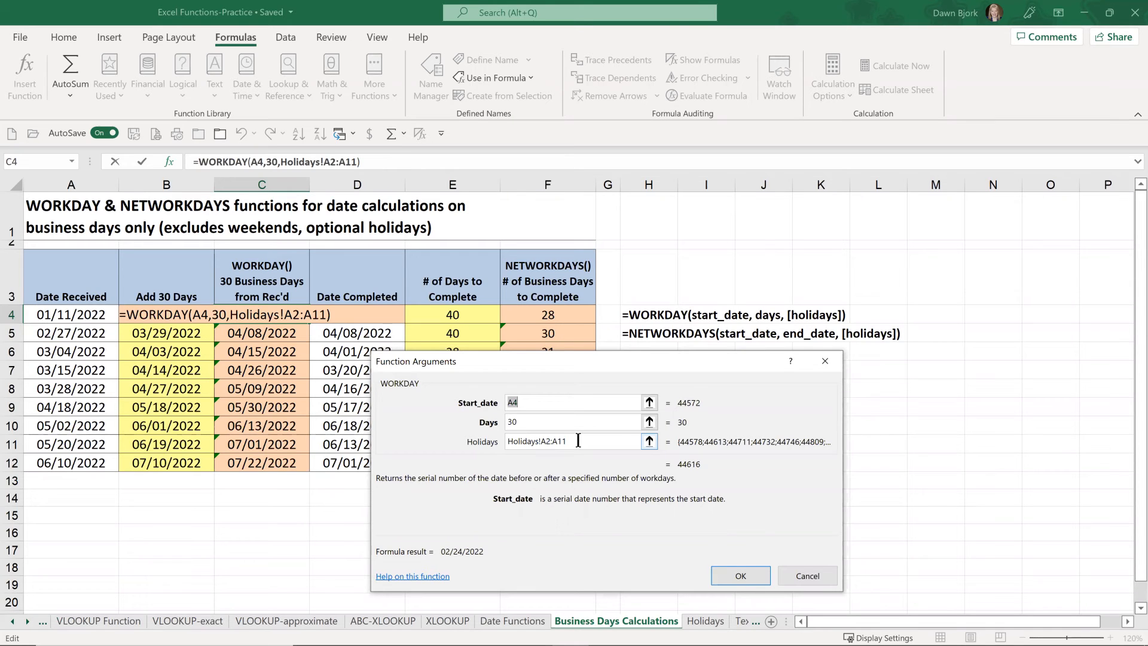
pyautogui.click(802, 576)
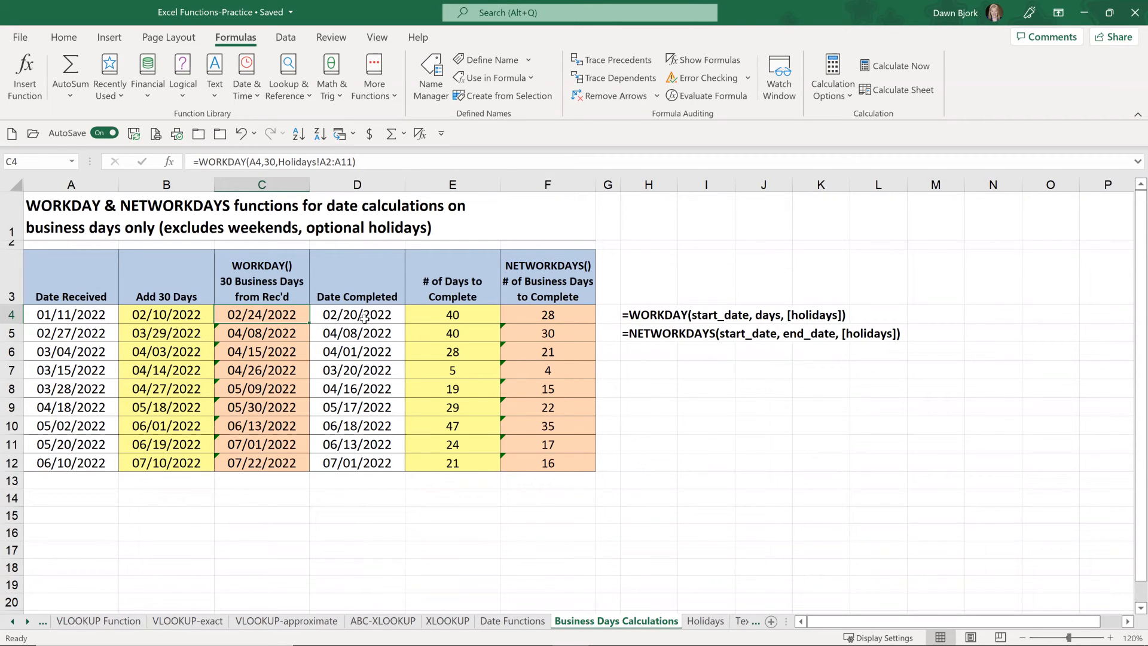
# Step: Inspect the completed date in D4, the day count formula in E4 and the NETWORKDAYS arguments in F4, changing nothing
pyautogui.click(363, 317)
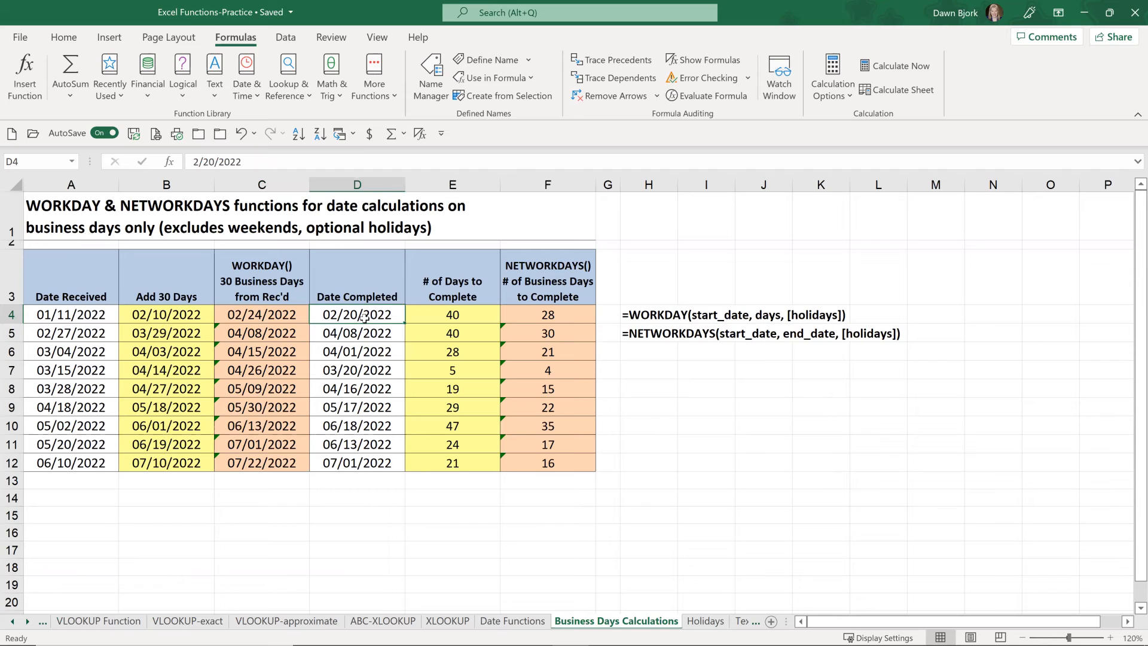
pyautogui.click(453, 315)
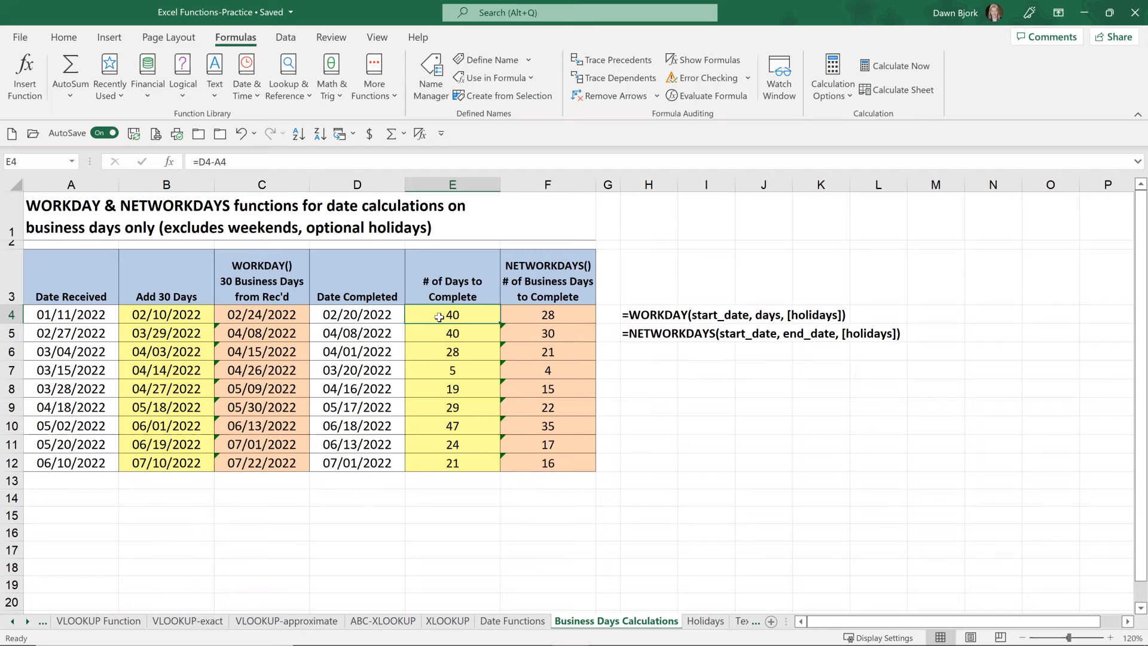
pyautogui.click(557, 316)
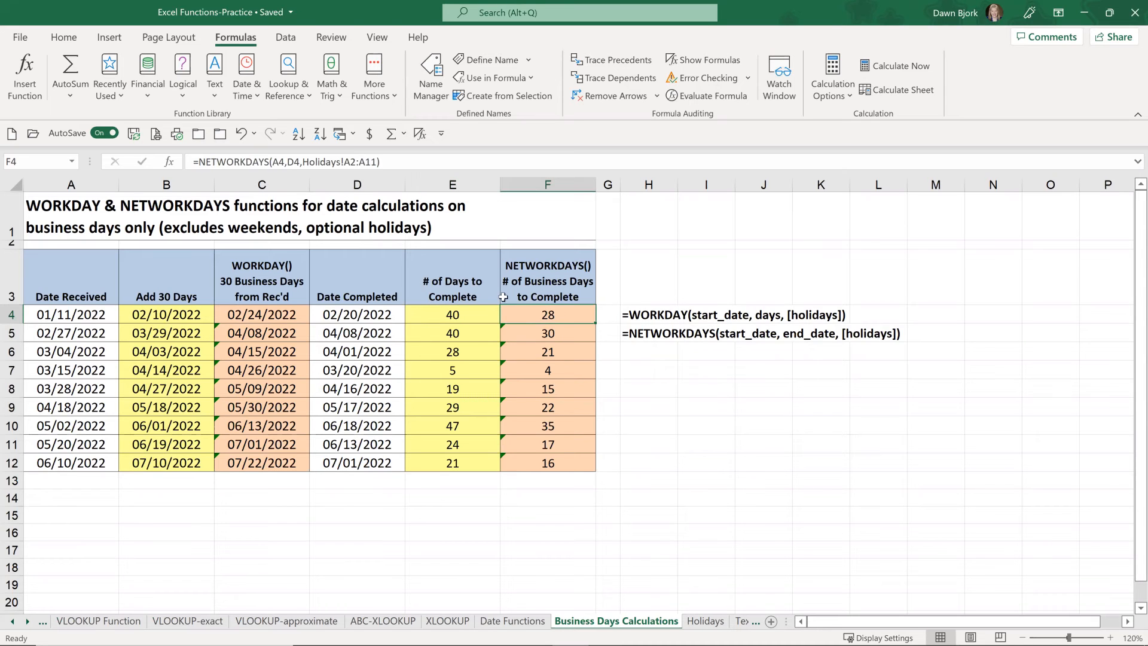
pyautogui.click(18, 72)
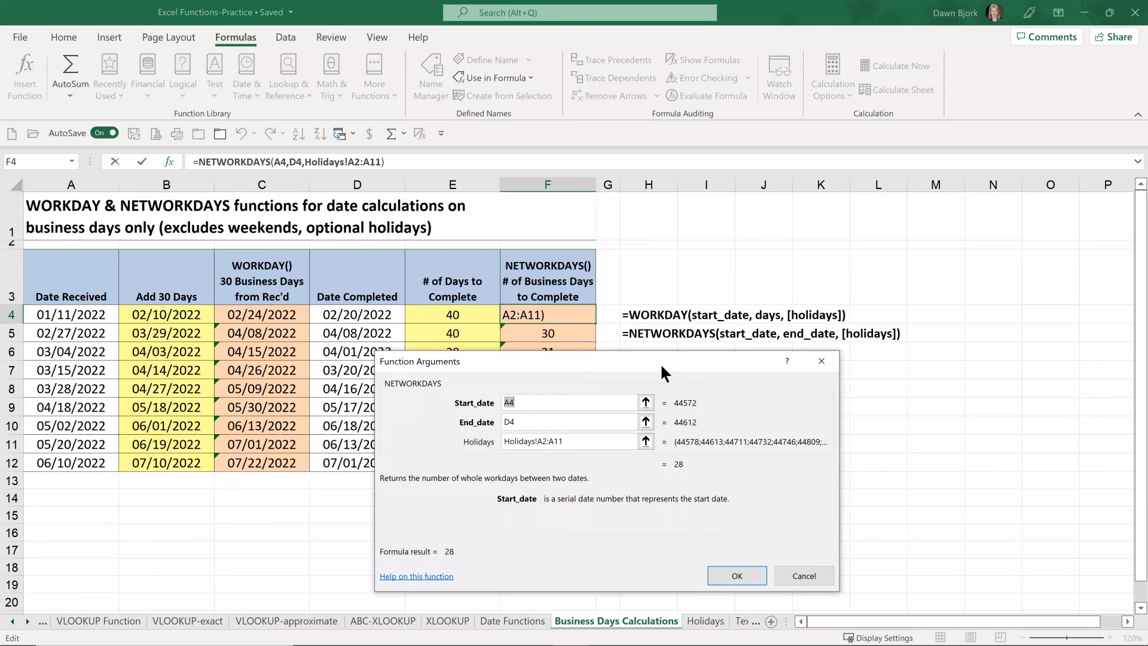
pyautogui.click(542, 422)
pyautogui.click(815, 579)
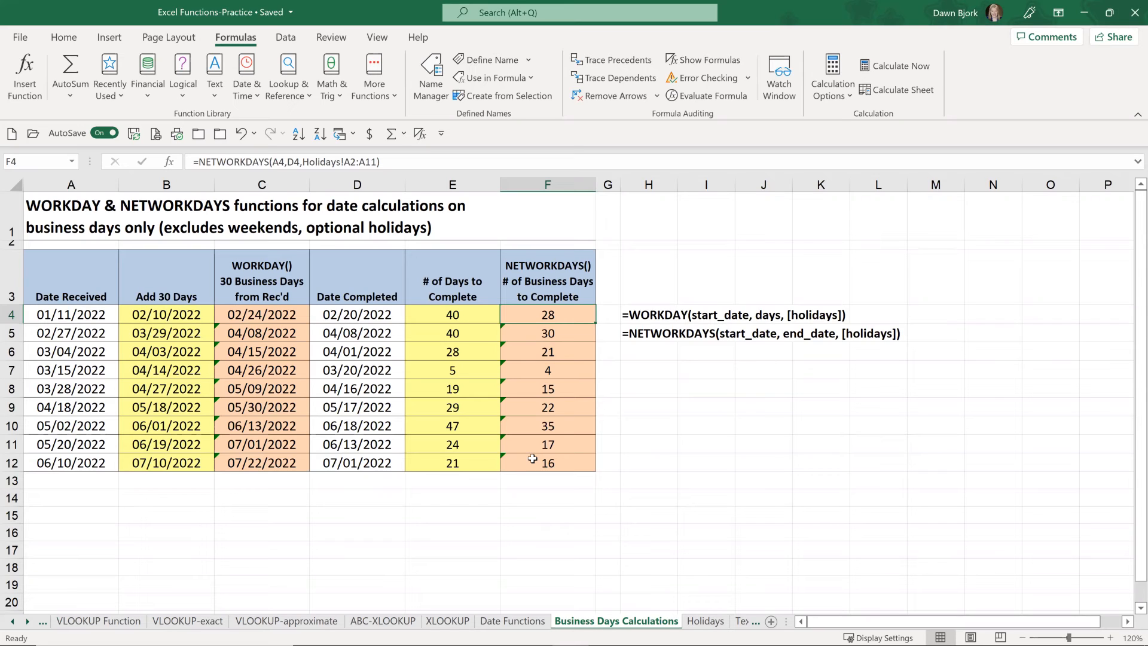
# Step: Switch to the Text Functions sheet and enter =PROPER(A2) in B2 of the Proper column
pyautogui.click(747, 622)
pyautogui.click(744, 621)
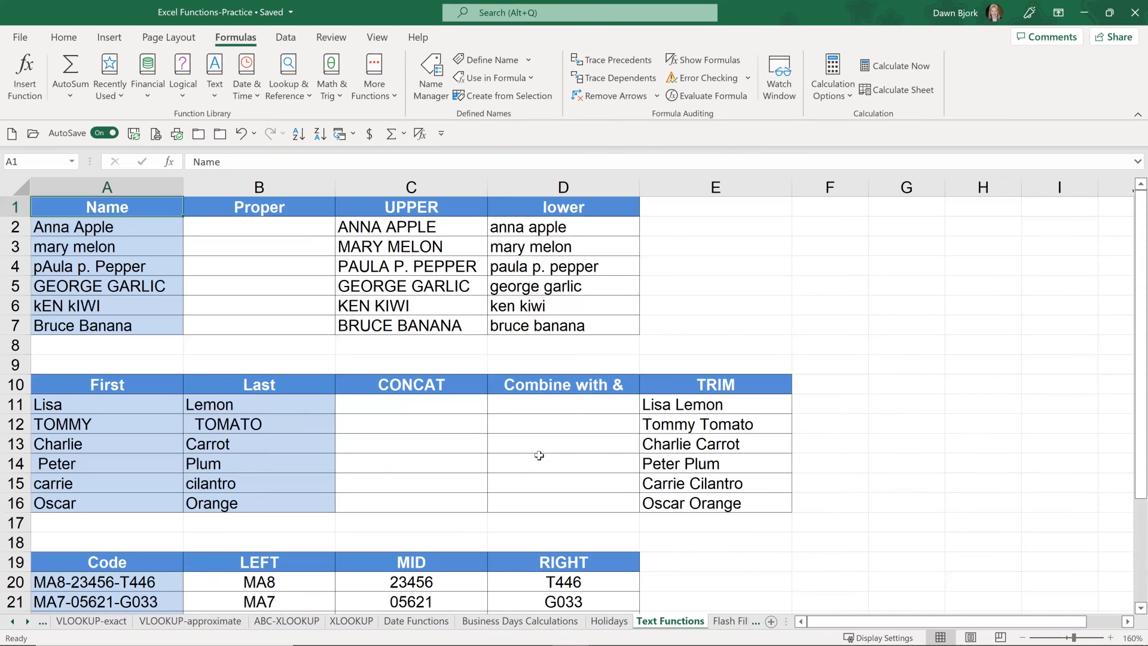
pyautogui.click(257, 227)
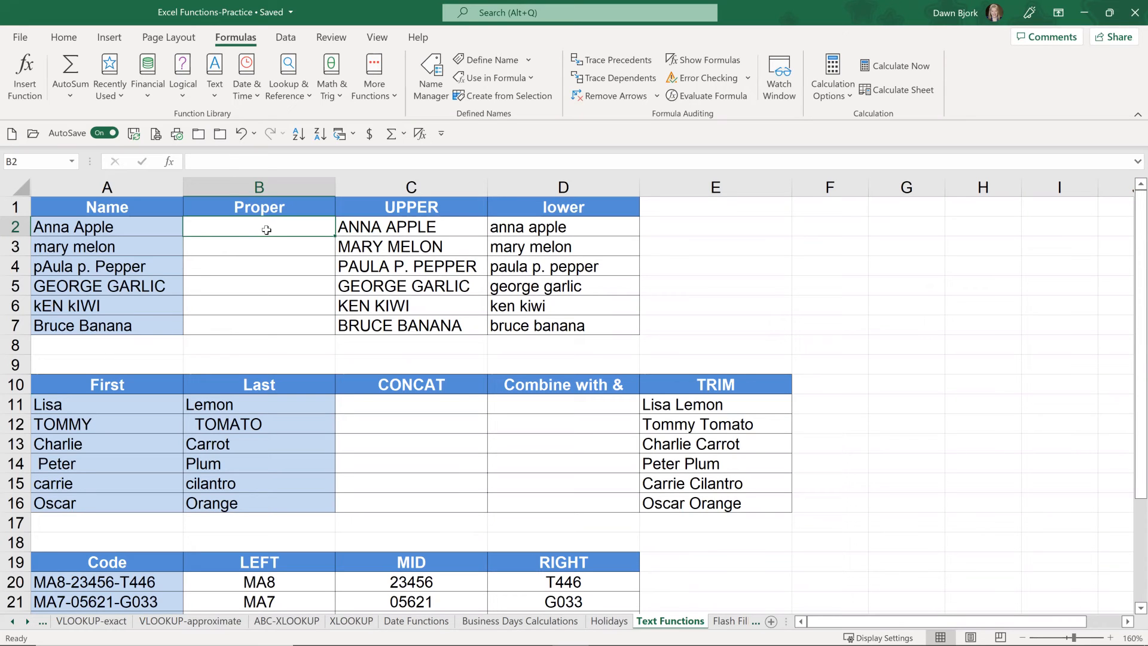
pyautogui.write('=')
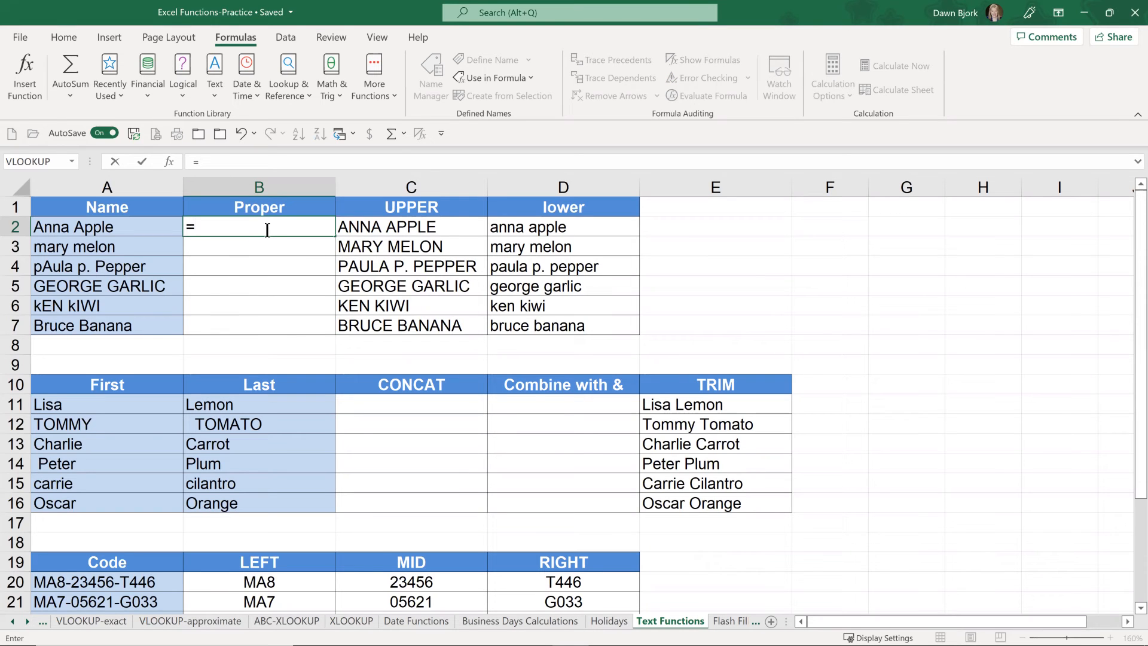
pyautogui.write('proper')
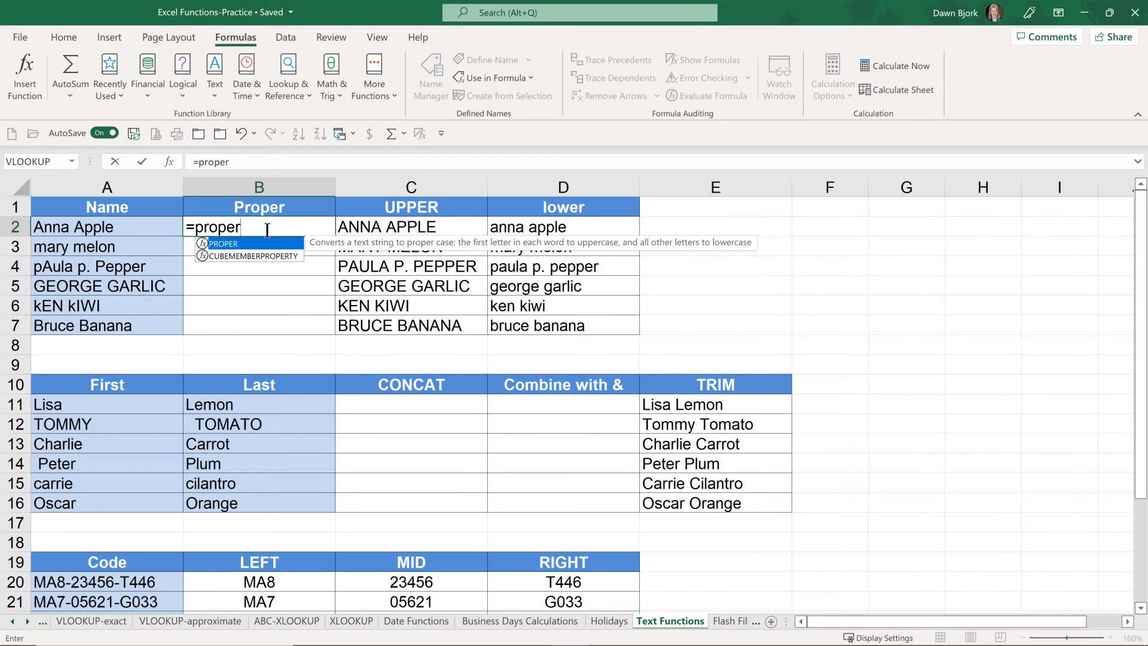
pyautogui.write('(')
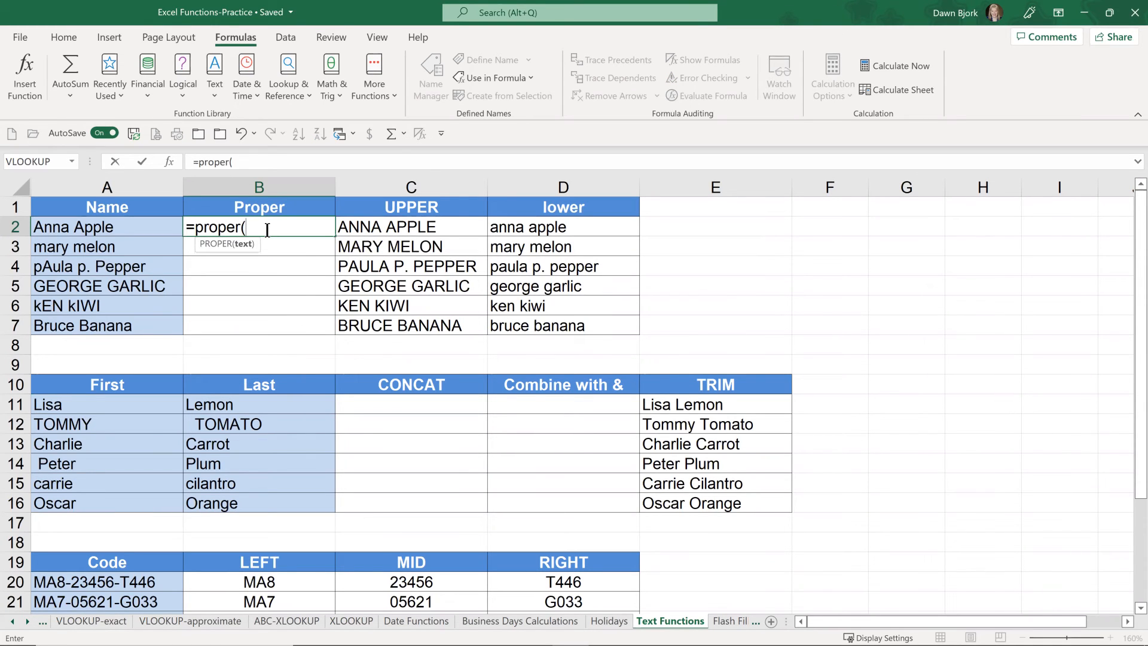
pyautogui.click(122, 225)
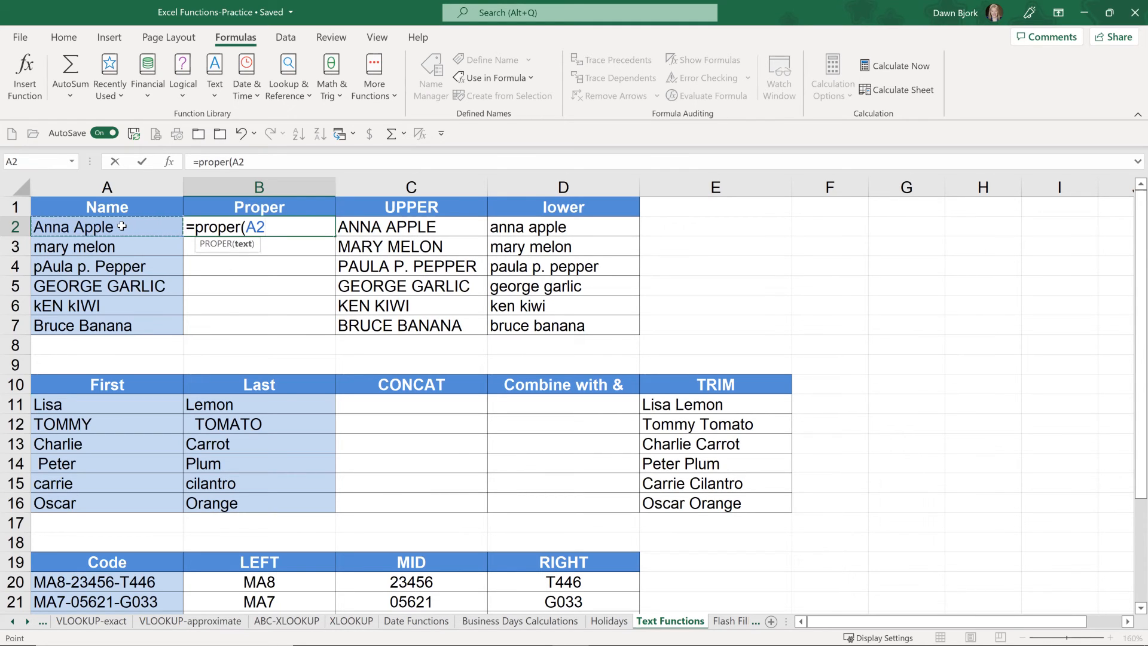
pyautogui.press('Return')
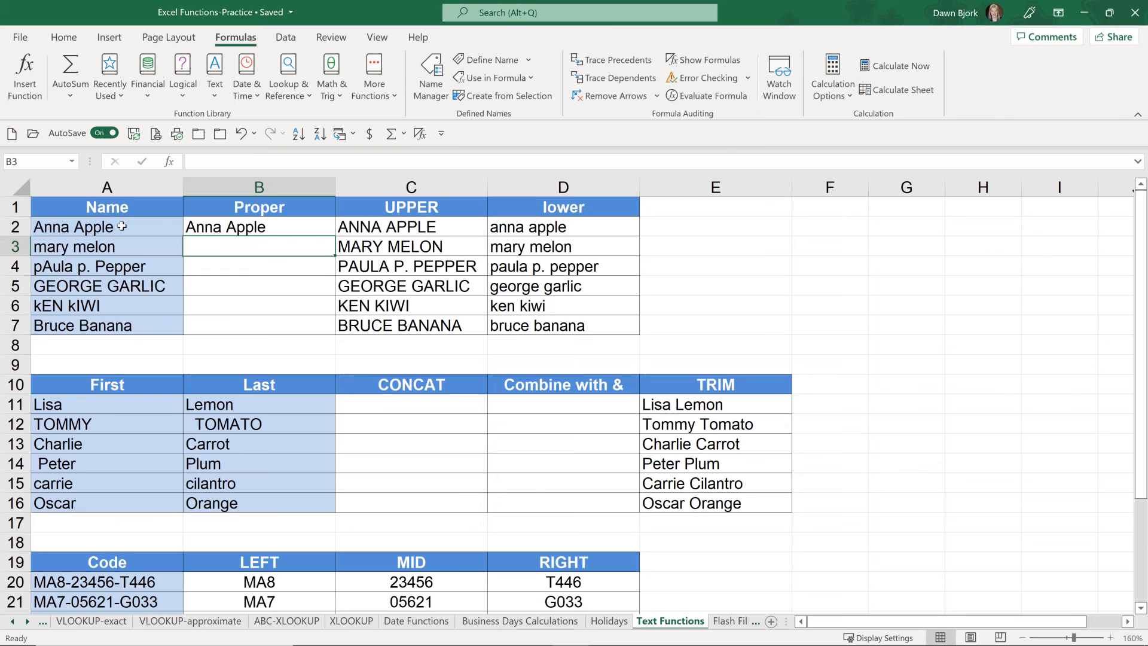
# Step: Fill the PROPER formula from B2 down to B7 and check the copied formula in B3
pyautogui.click(306, 226)
pyautogui.moveTo(336, 238); pyautogui.dragTo(335, 330)
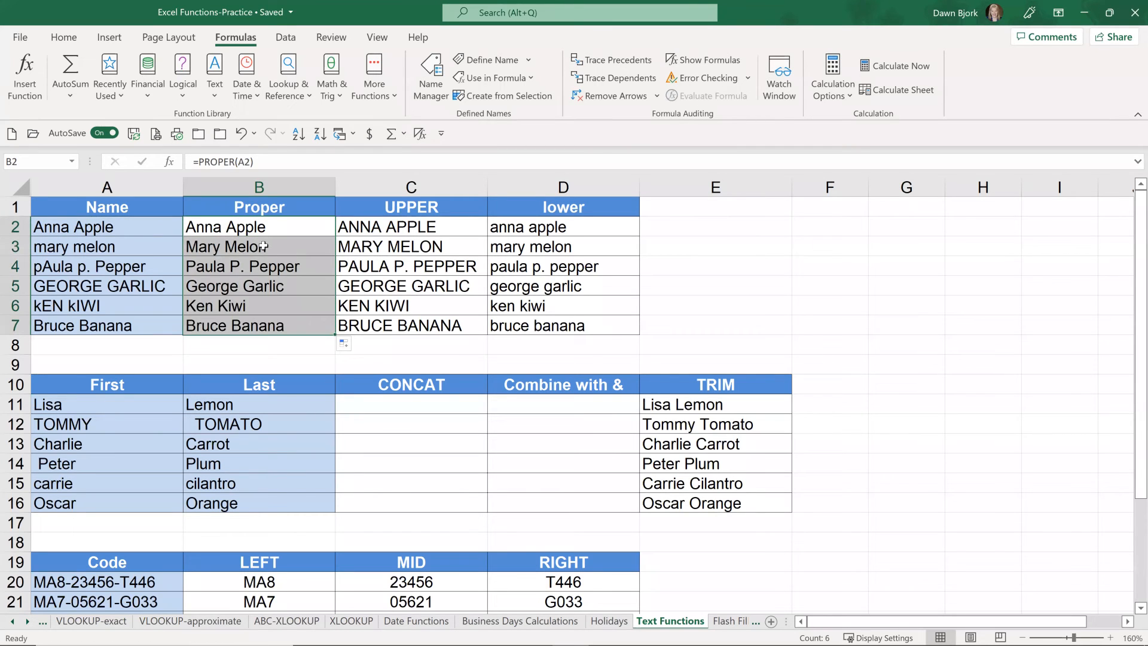
pyautogui.click(263, 246)
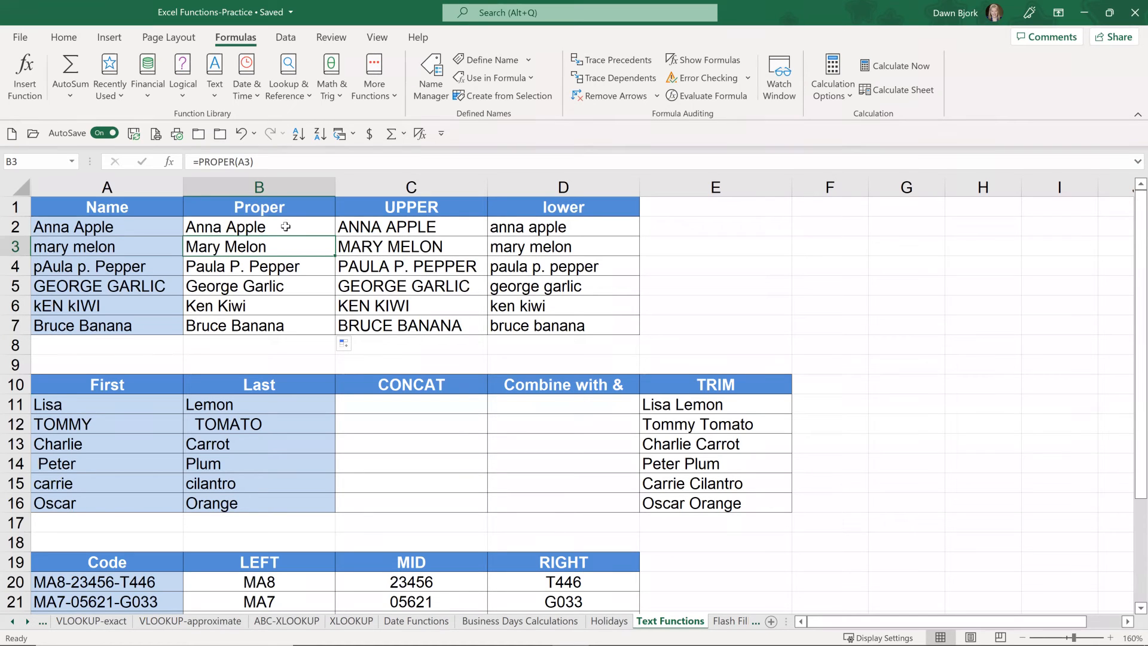
# Step: Replace the PROPER formulas in B2:B7 with their values and check the contents of B2 and B3
pyautogui.moveTo(287, 225); pyautogui.dragTo(292, 320)
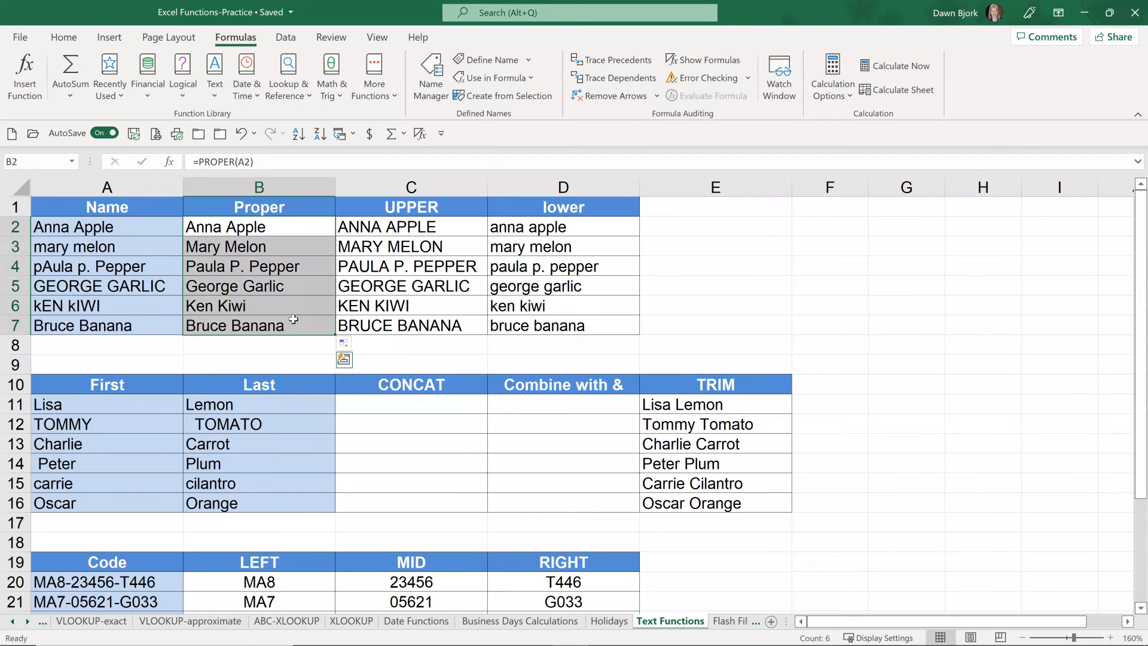
pyautogui.hotkey('ctrl', 'c')
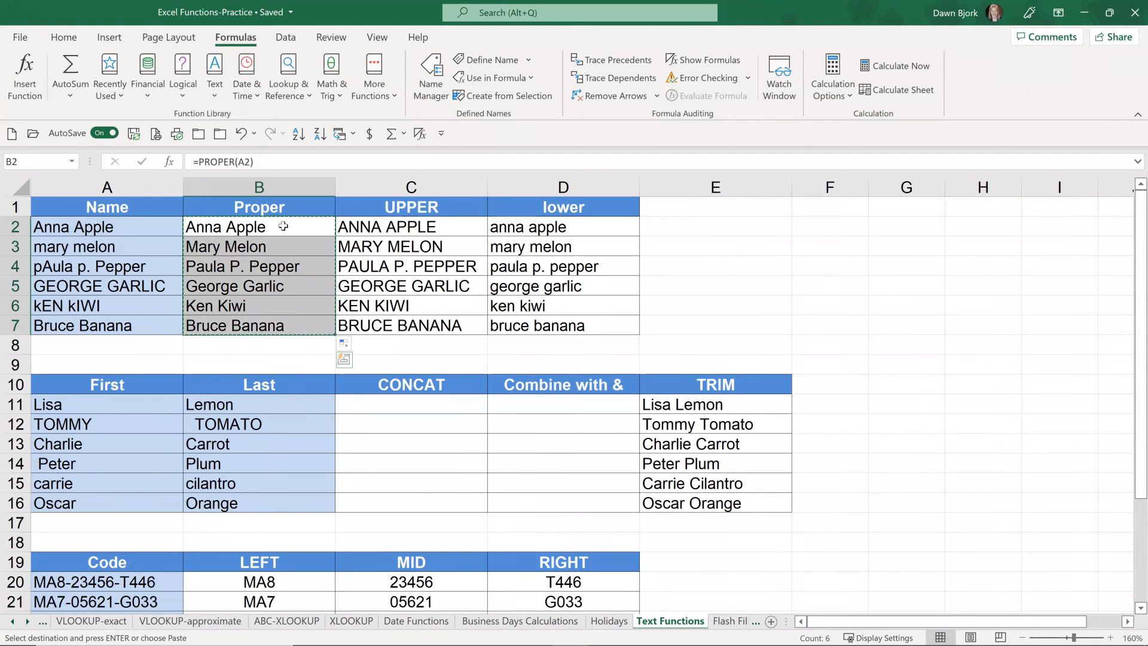
pyautogui.rightClick(282, 222)
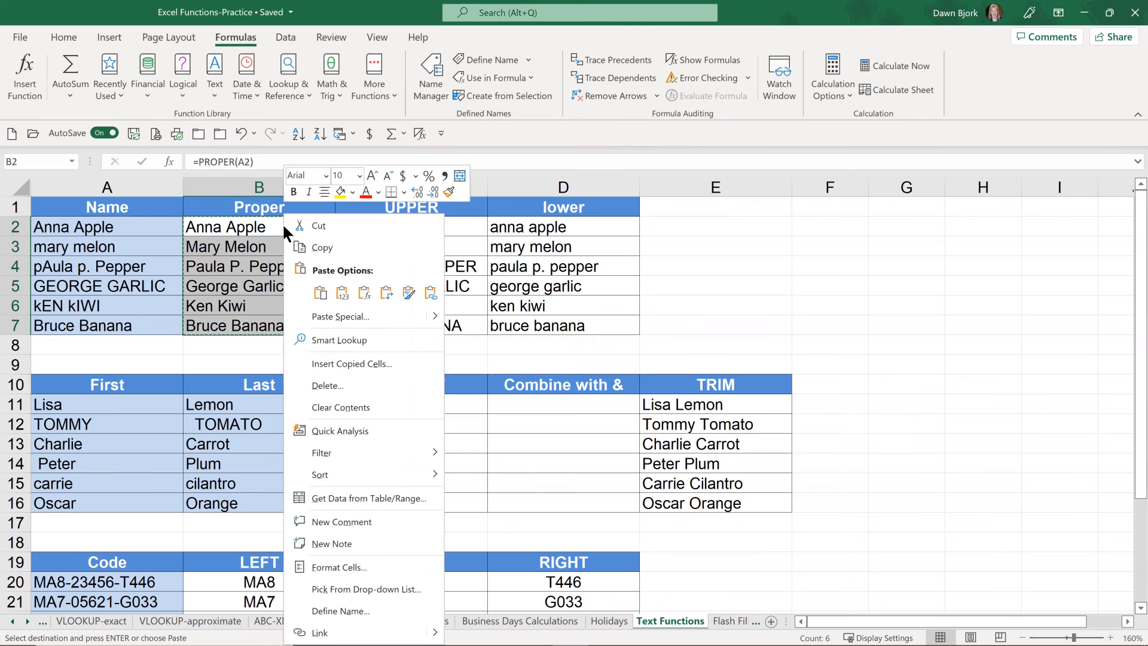
pyautogui.click(343, 290)
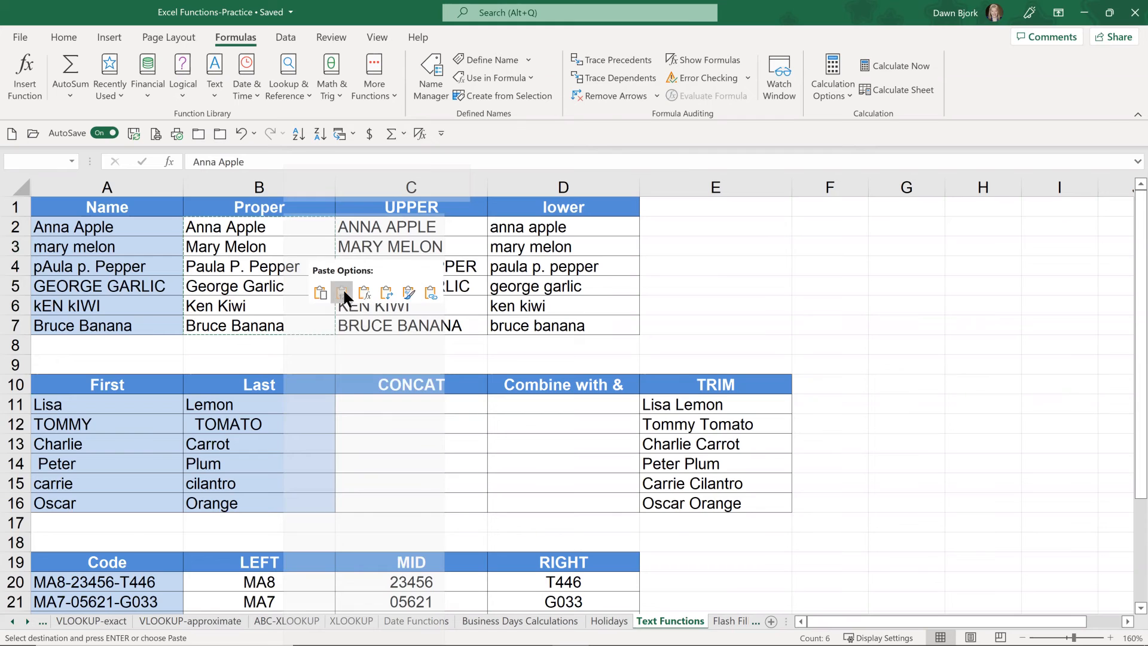
pyautogui.click(260, 228)
pyautogui.press('Escape')
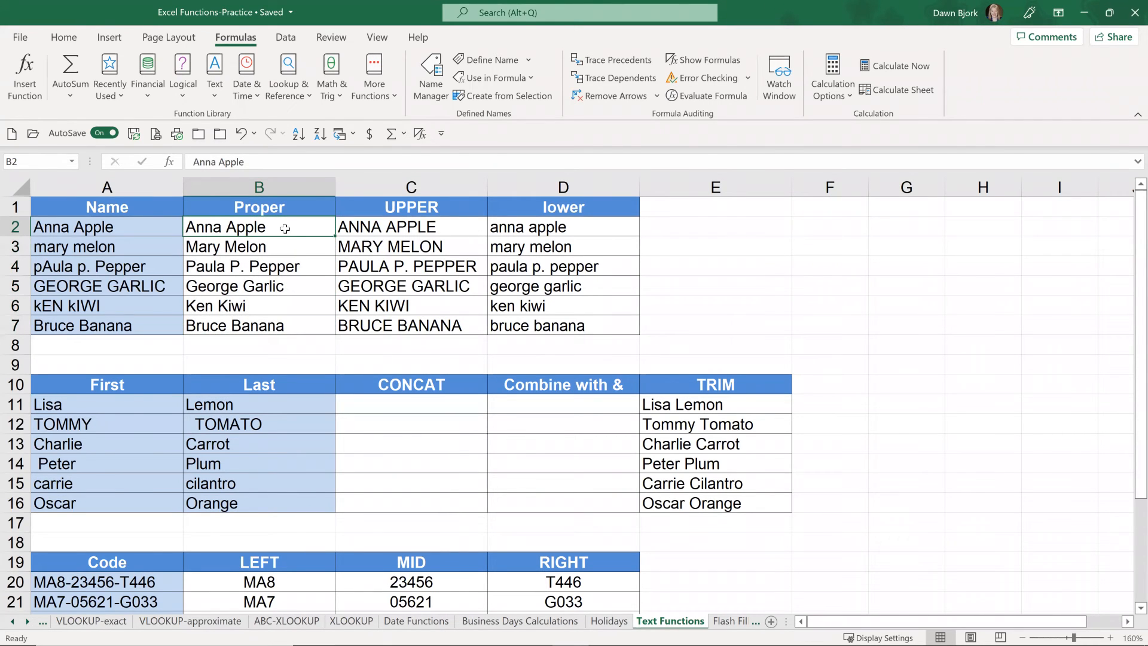
pyautogui.doubleClick(287, 247)
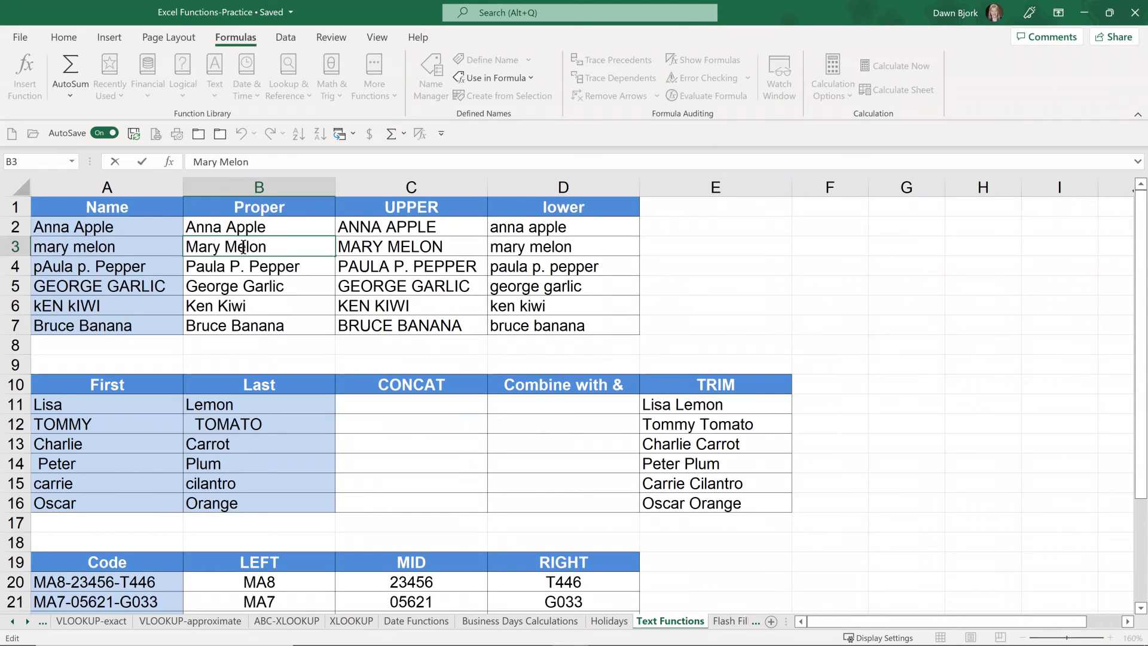
pyautogui.press('Escape')
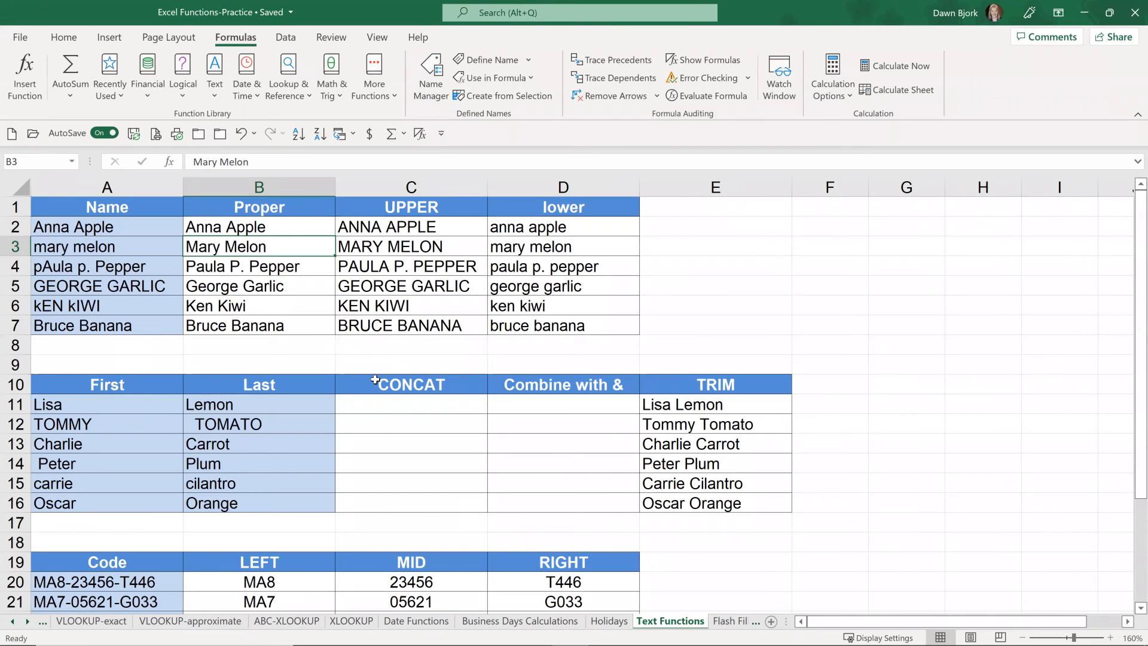
# Step: Enter =CONCAT(B11,", ",A11) in C11 to join the last and first names with a comma and space
pyautogui.click(401, 404)
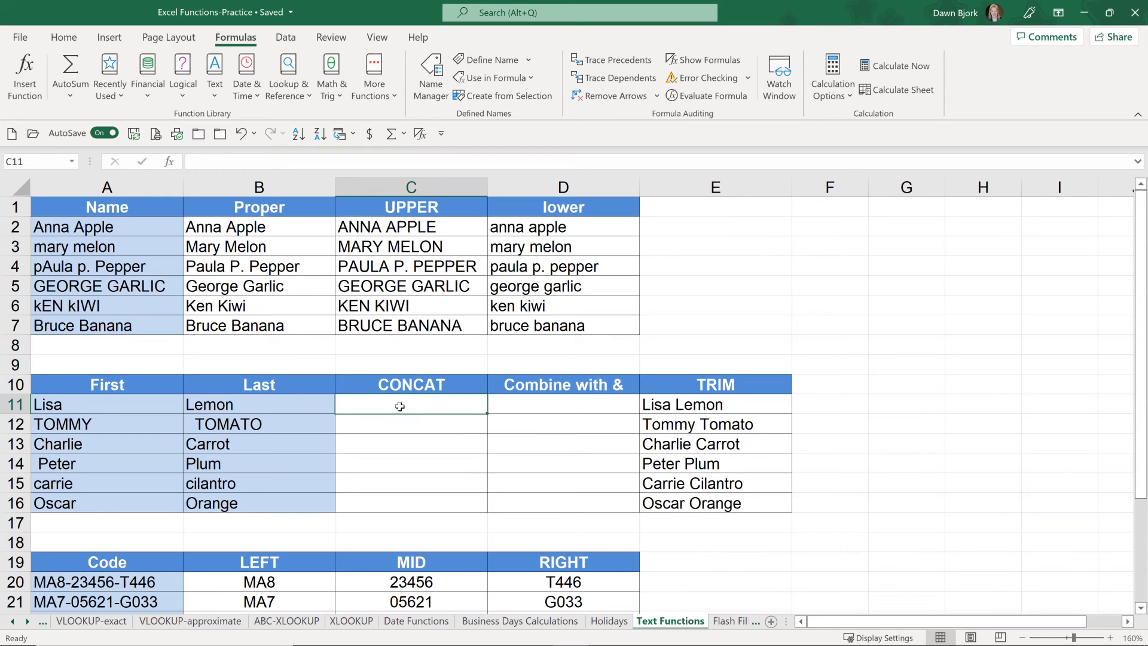
pyautogui.write('=')
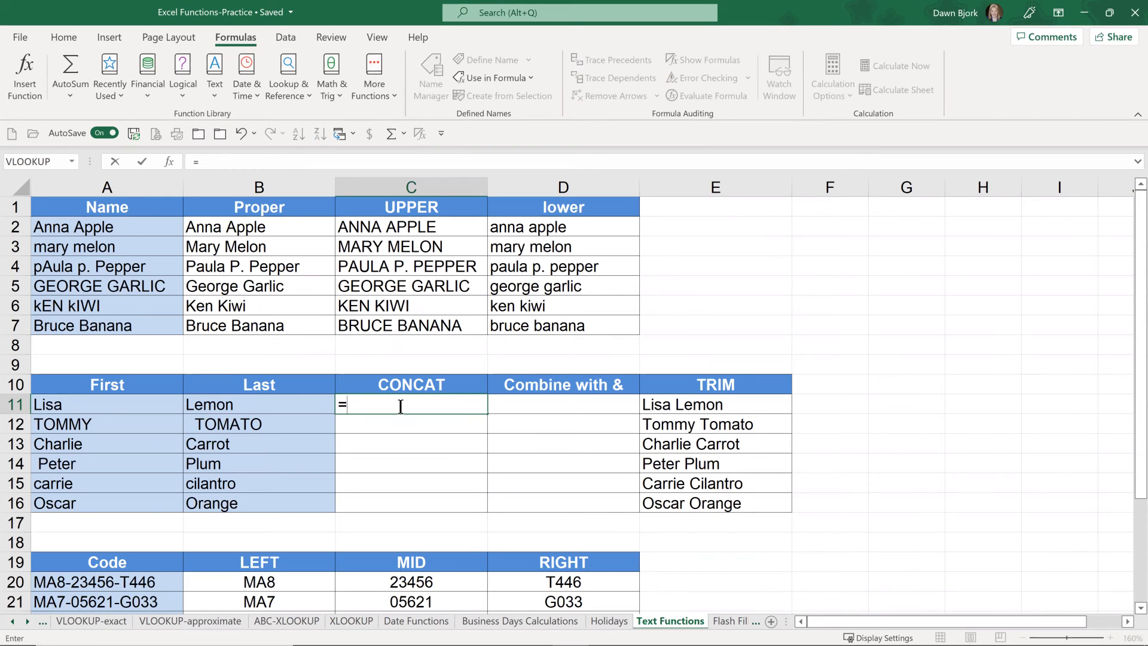
pyautogui.write('con')
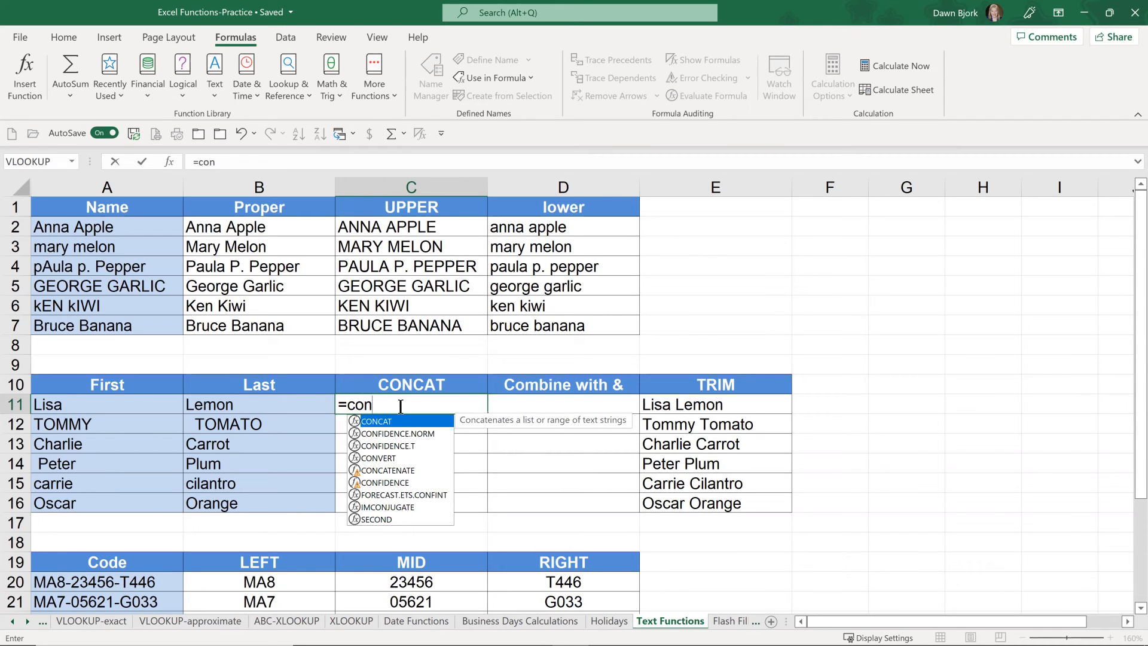
pyautogui.press('Tab')
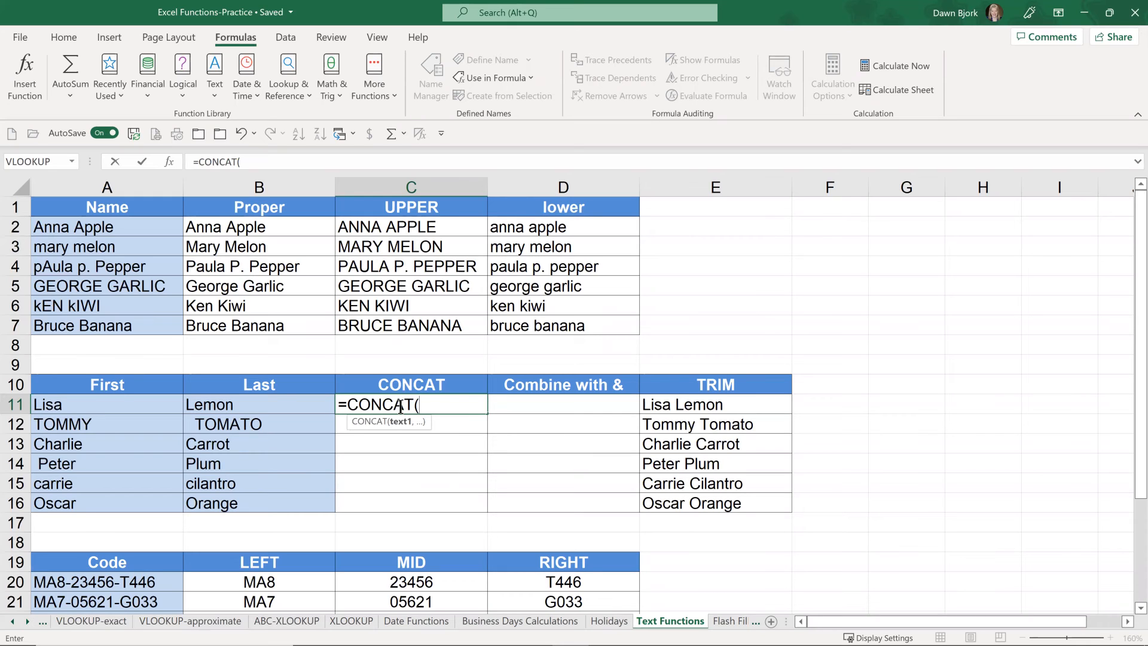
pyautogui.click(285, 405)
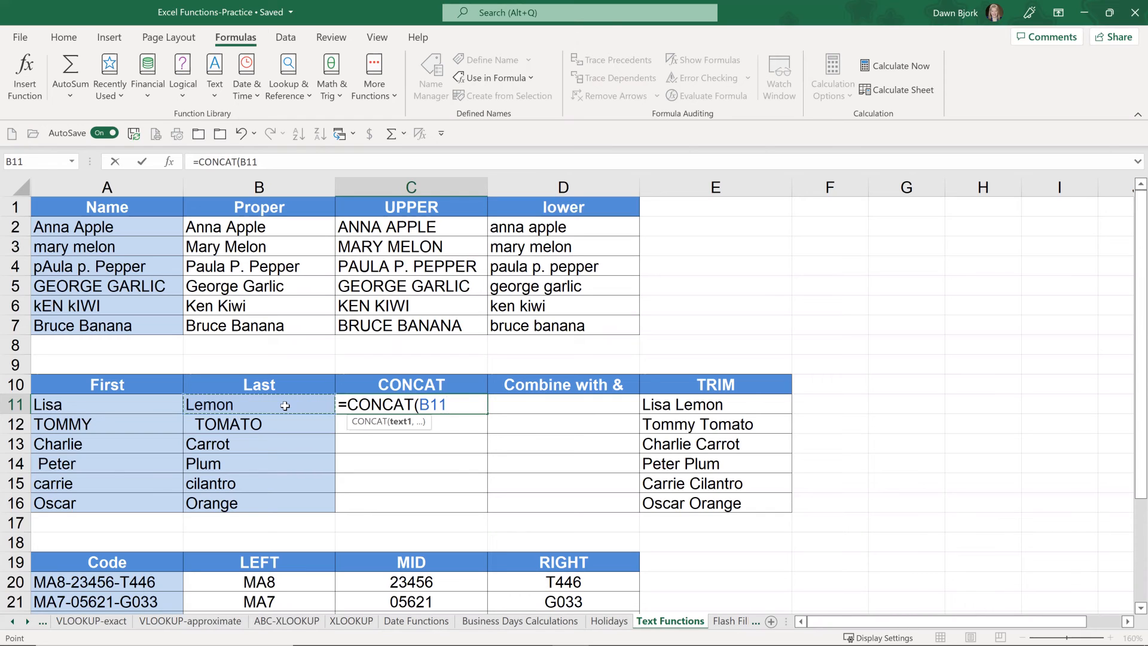
pyautogui.write(',')
pyautogui.write('", "')
pyautogui.moveTo(453, 404); pyautogui.dragTo(477, 408)
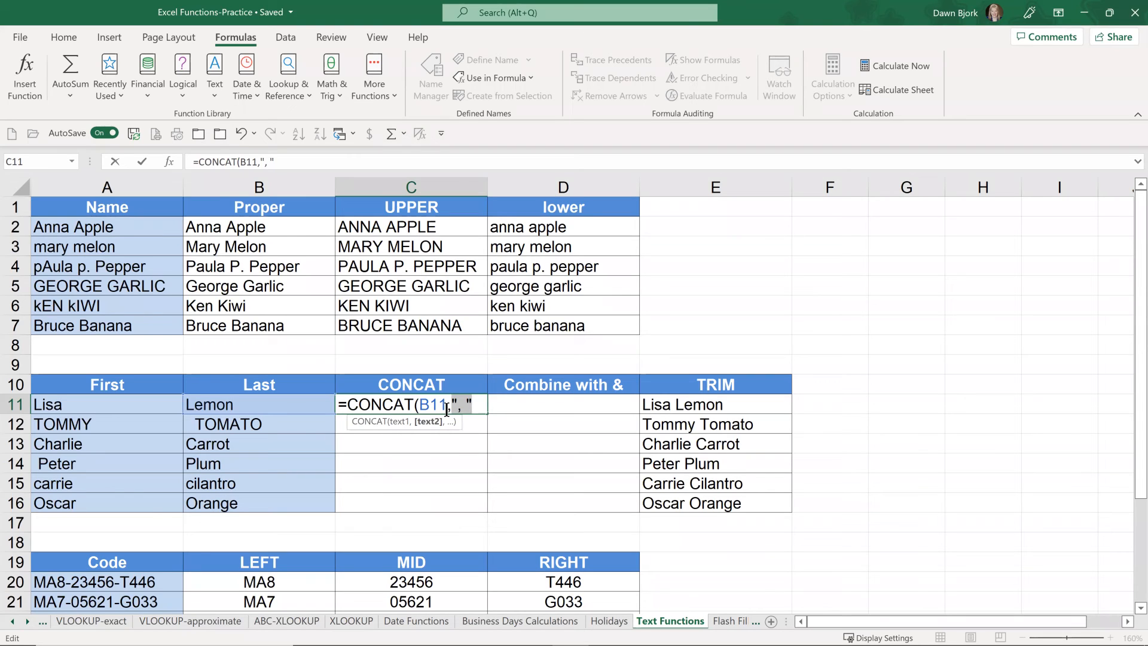
pyautogui.click(474, 400)
pyautogui.write(',')
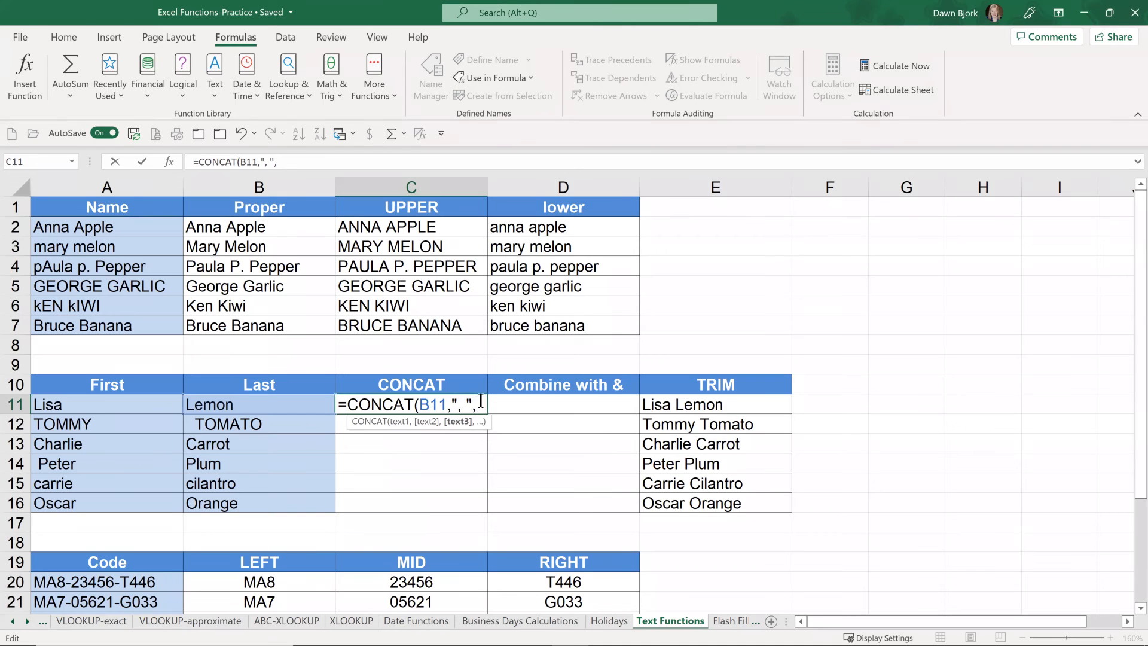
pyautogui.click(119, 407)
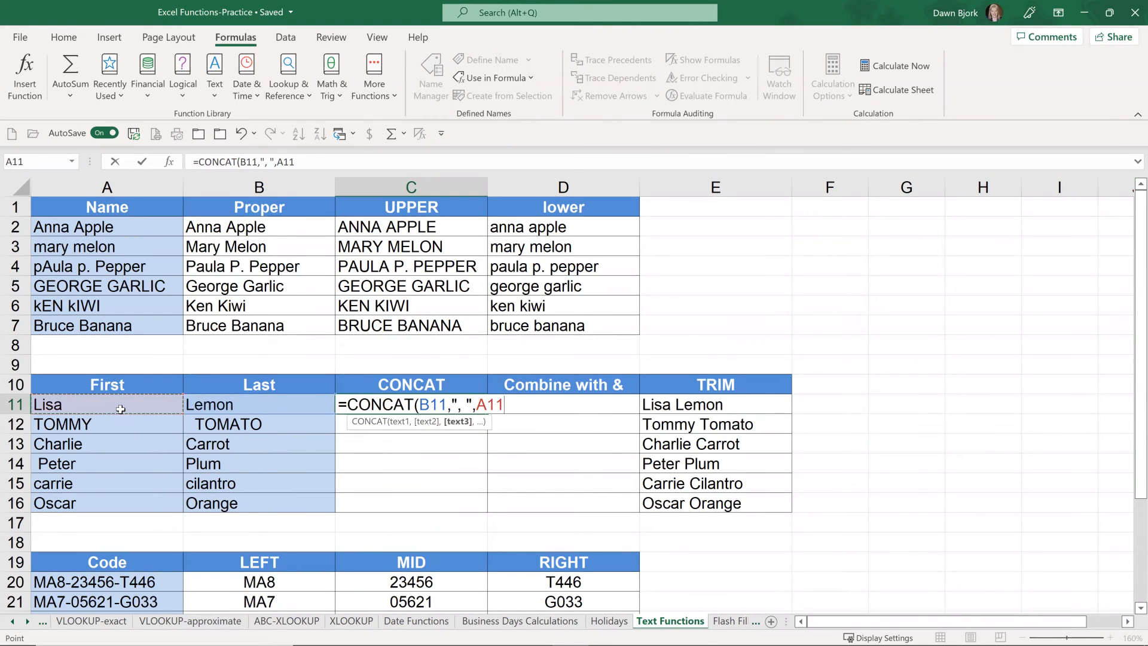
pyautogui.press('Return')
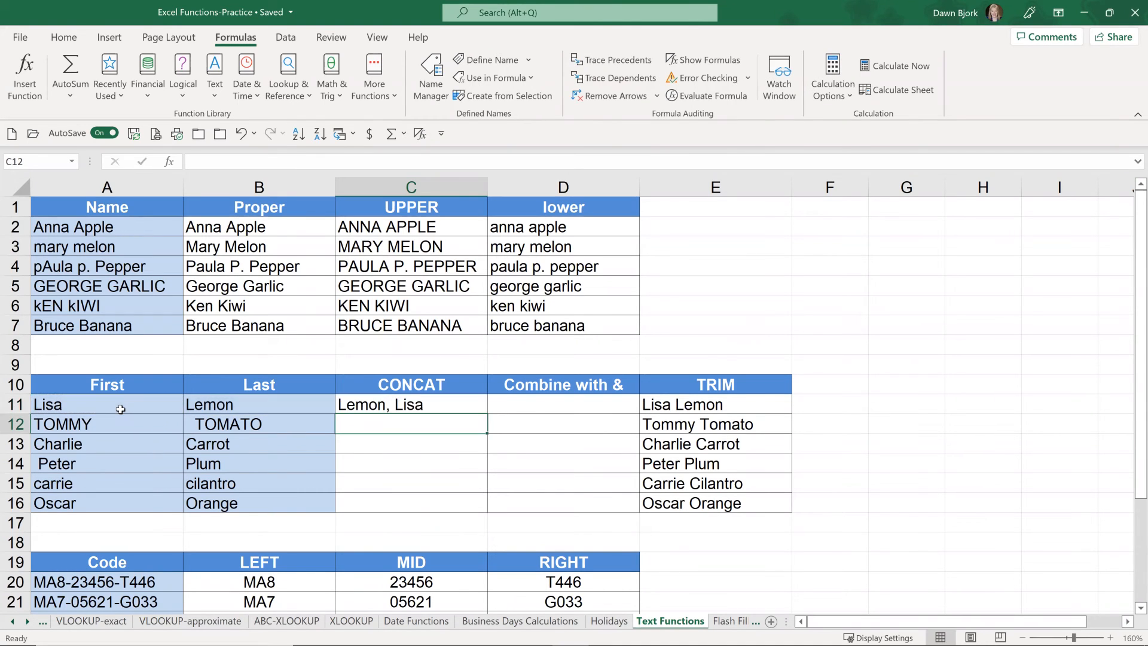
# Step: Review the CONCAT formula in C11 and fill it down to C16
pyautogui.click(456, 405)
pyautogui.doubleClick(456, 405)
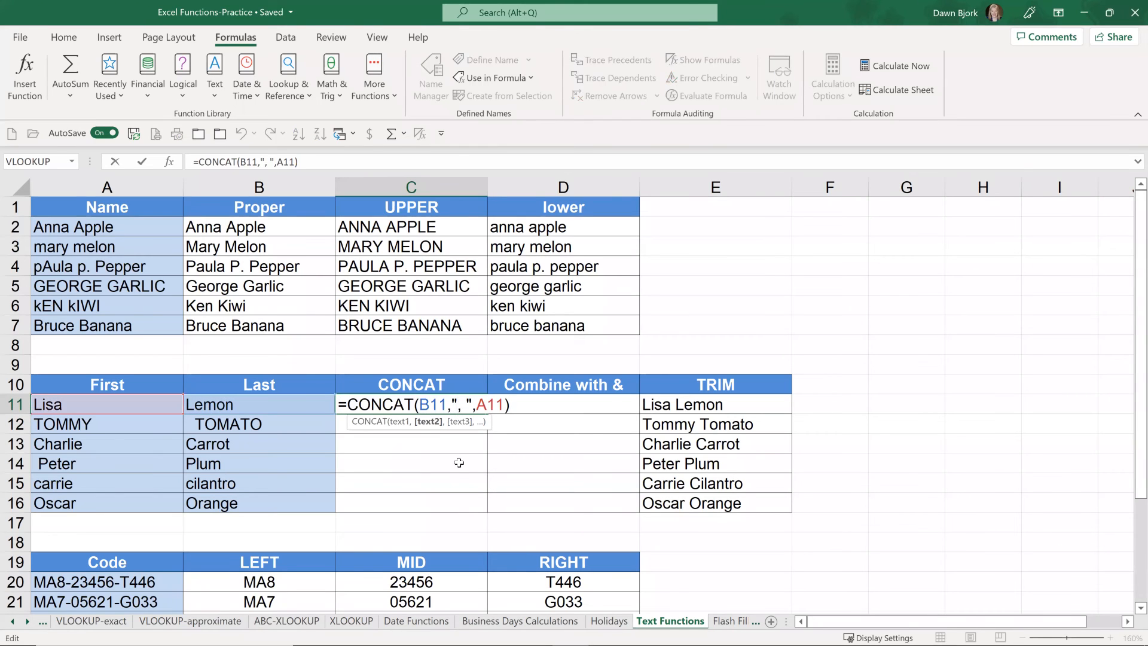
pyautogui.press('Escape')
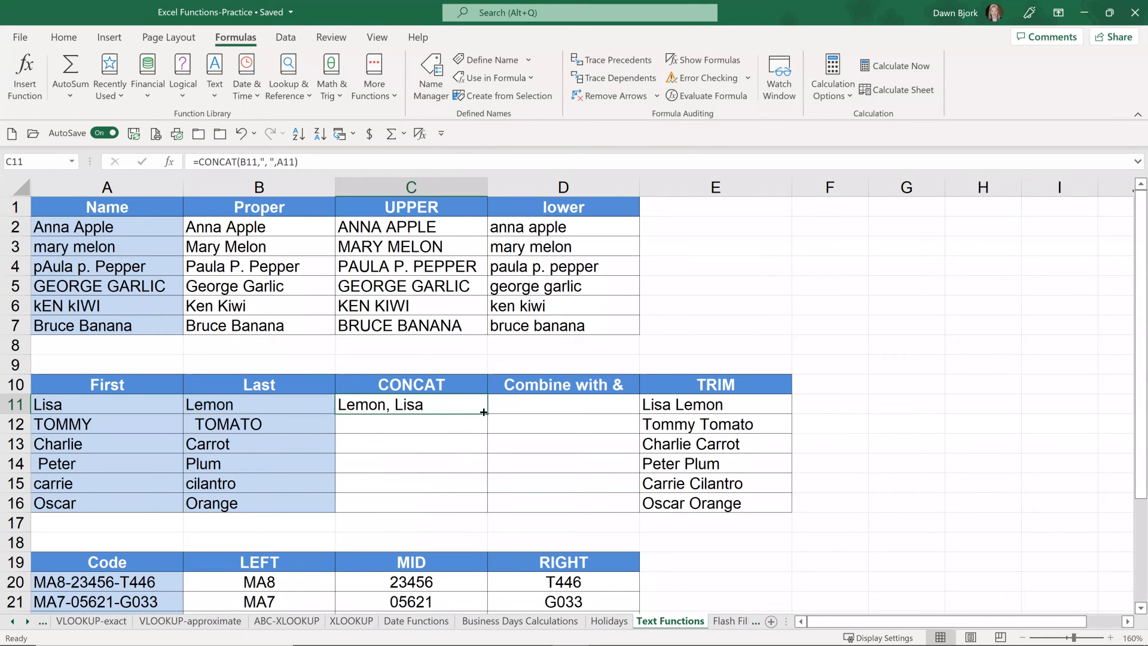
pyautogui.moveTo(487, 413); pyautogui.dragTo(480, 505)
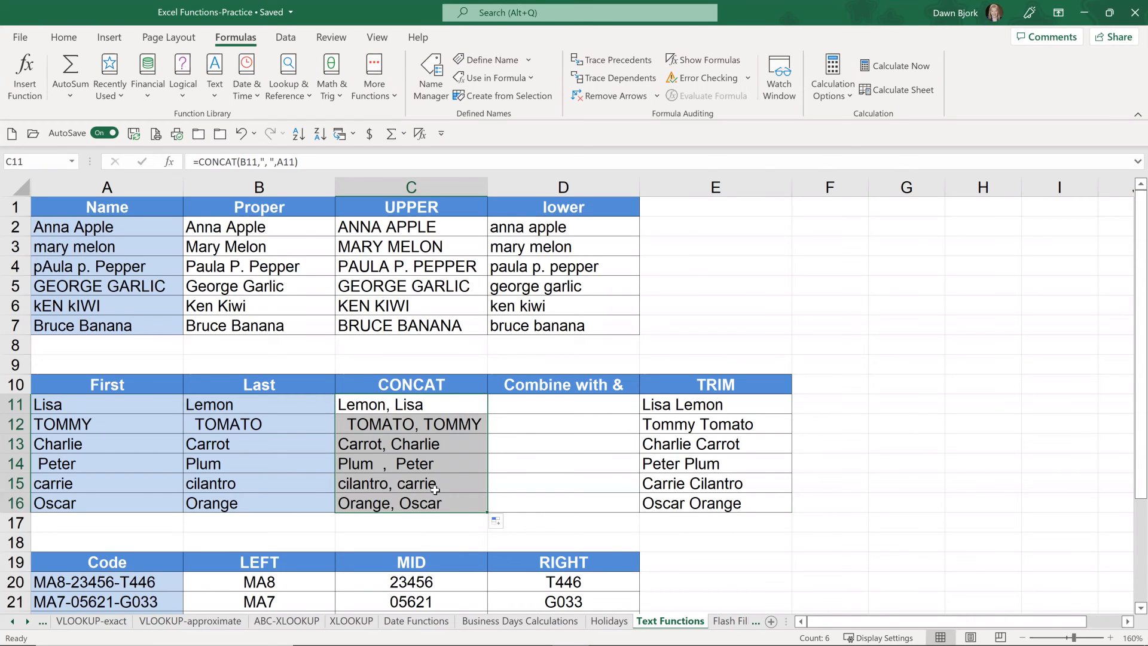
# Step: Enter =A11&" "&B11 in D11 to combine the first and last names with a space
pyautogui.click(558, 406)
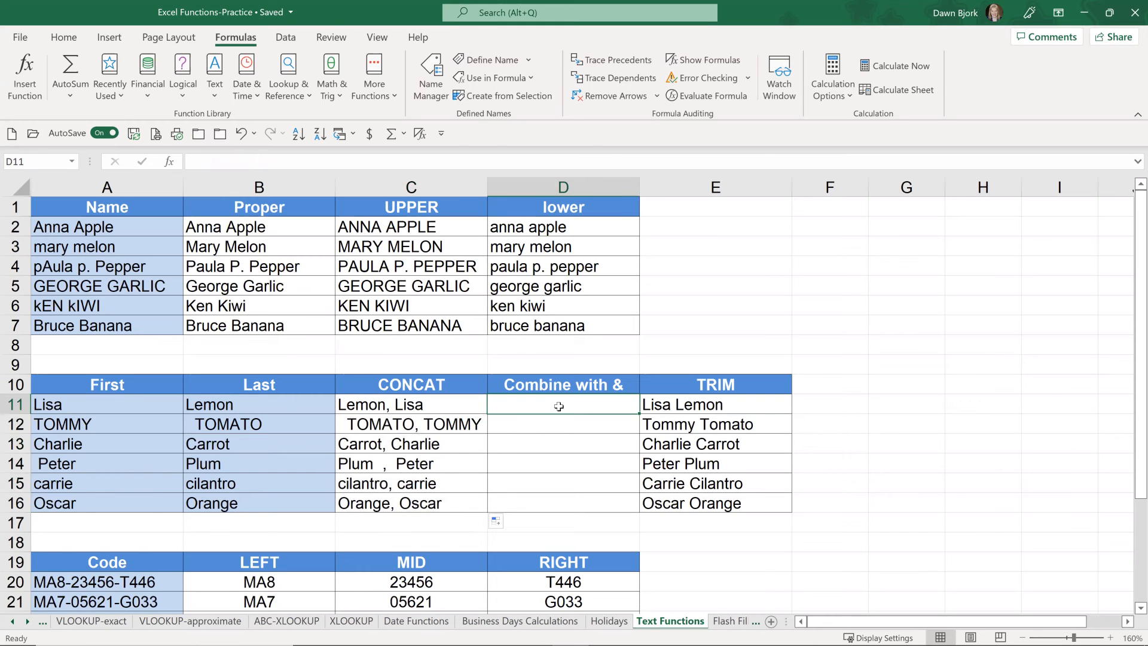
pyautogui.write('=')
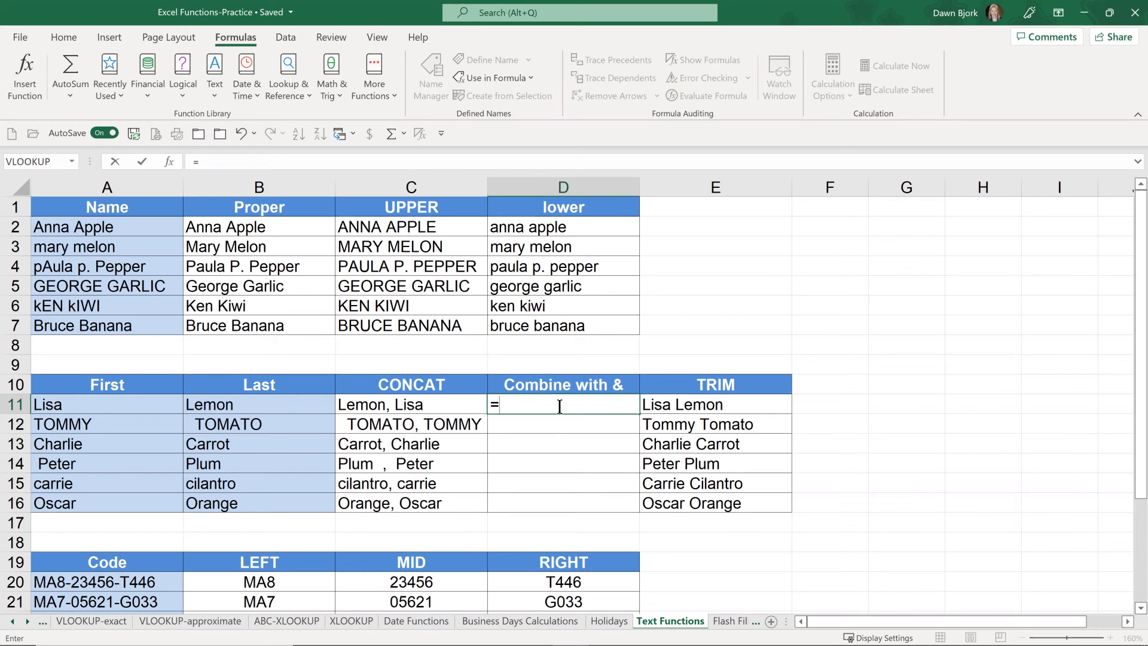
pyautogui.click(121, 403)
pyautogui.write('&" "&')
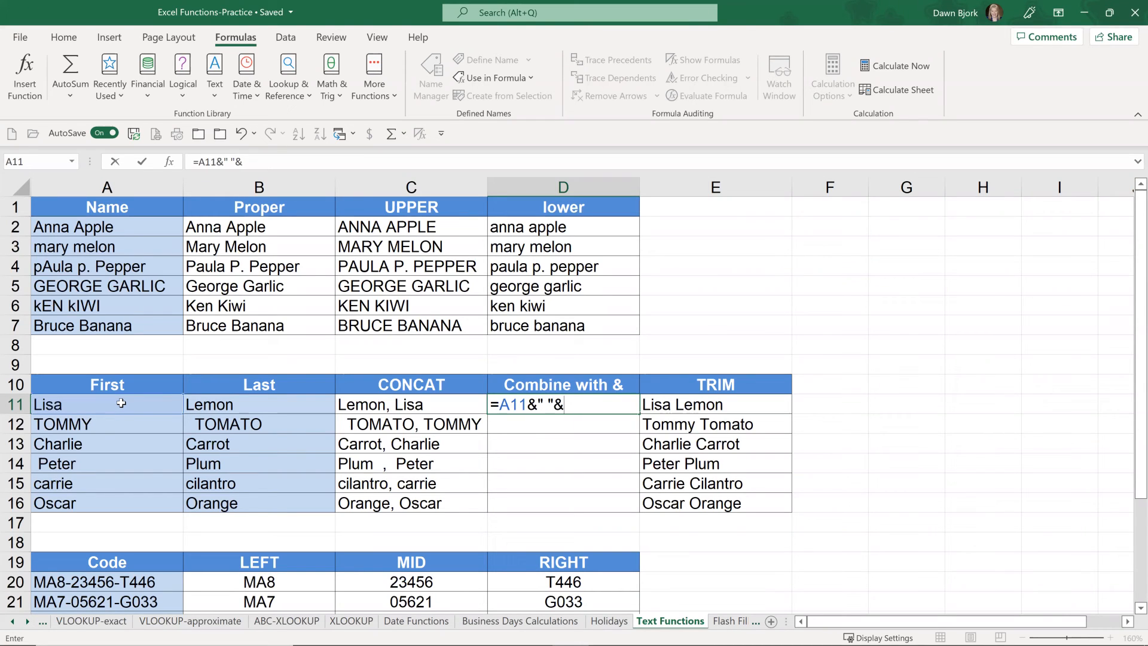
pyautogui.click(245, 406)
pyautogui.press('Return')
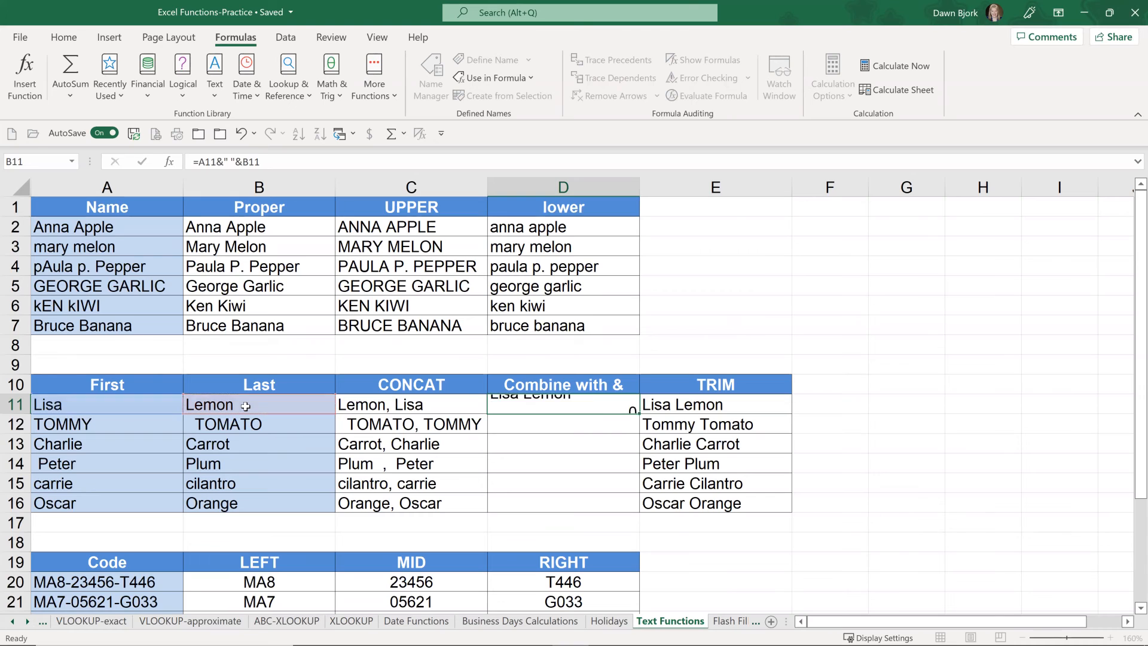
# Step: Fill the ampersand formula from D11 down to D16 and reselect D11
pyautogui.click(606, 402)
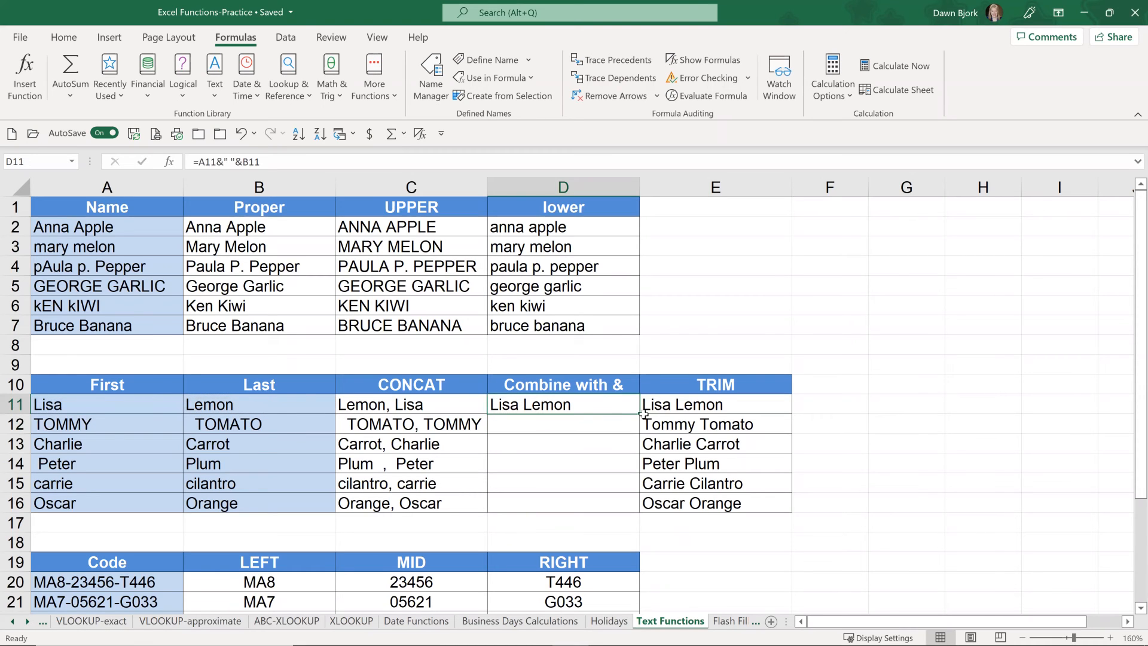
pyautogui.doubleClick(639, 414)
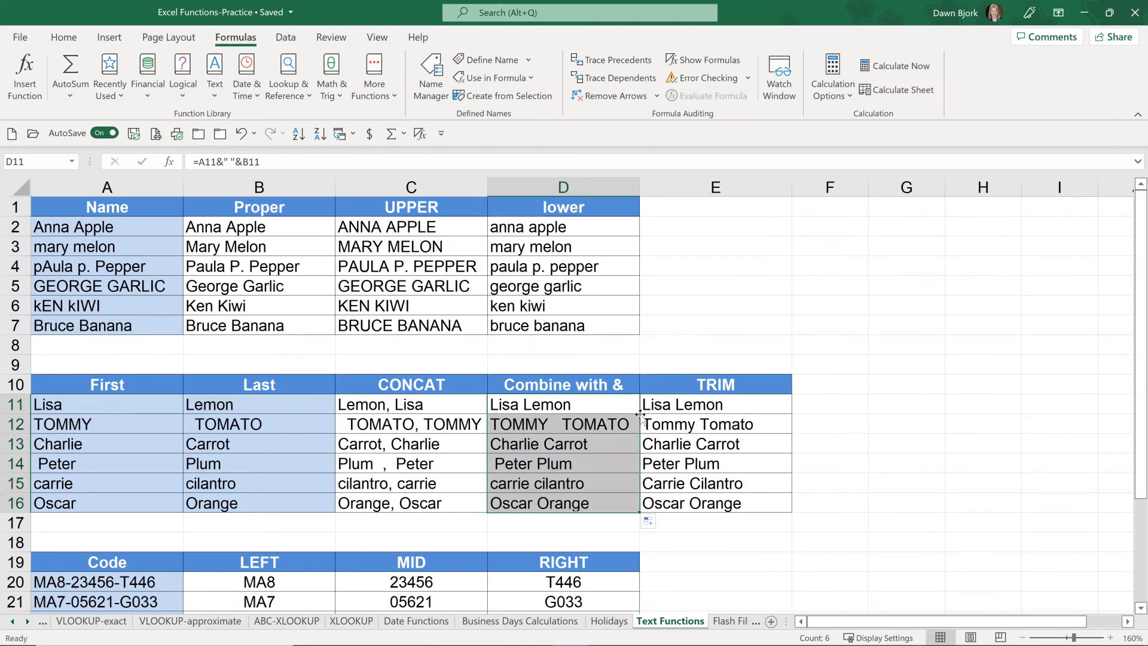
pyautogui.click(573, 406)
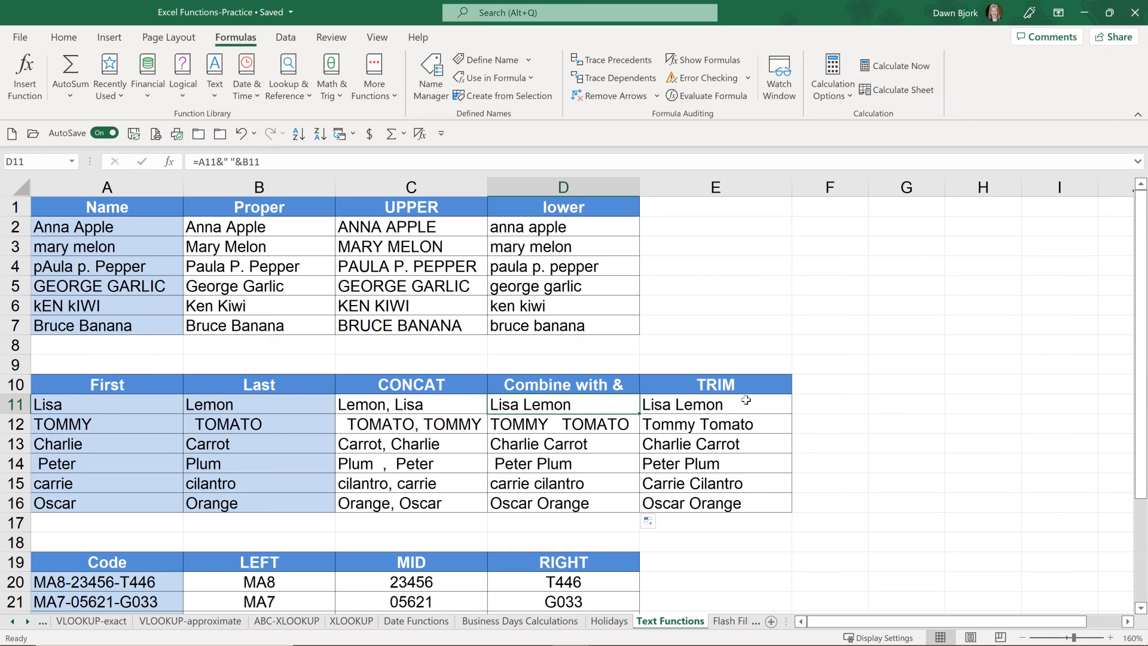
# Step: Examine the nested TRIM, PROPER and CONCAT parts of the formula in E11 from the innermost function outward
pyautogui.click(706, 407)
pyautogui.doubleClick(706, 406)
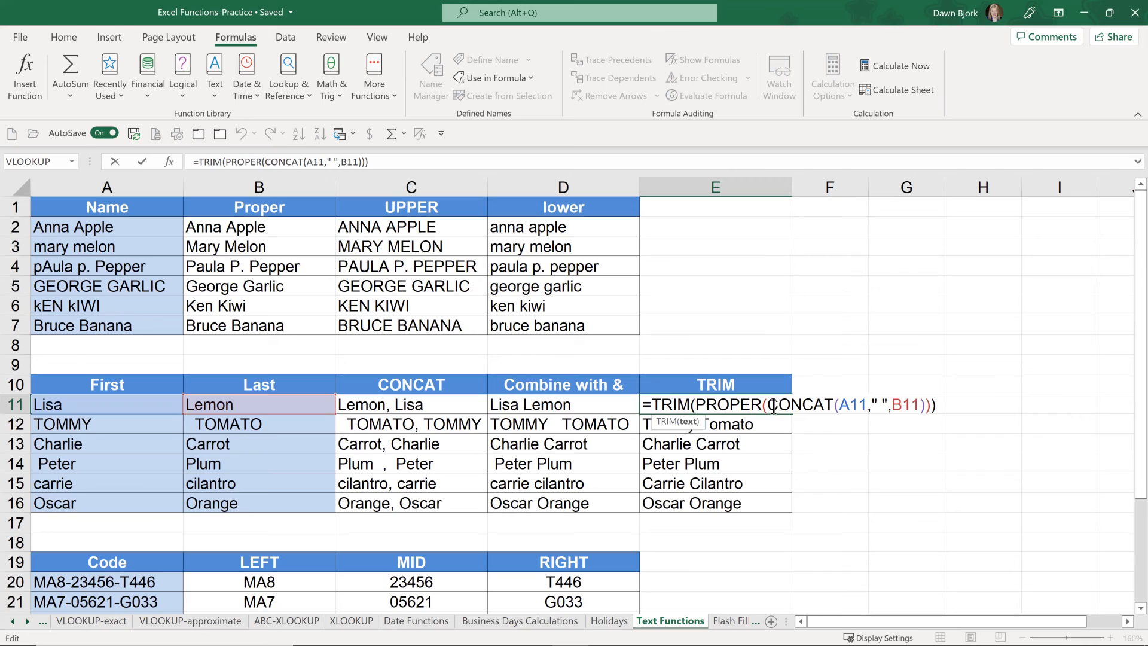
pyautogui.moveTo(773, 406); pyautogui.dragTo(926, 398)
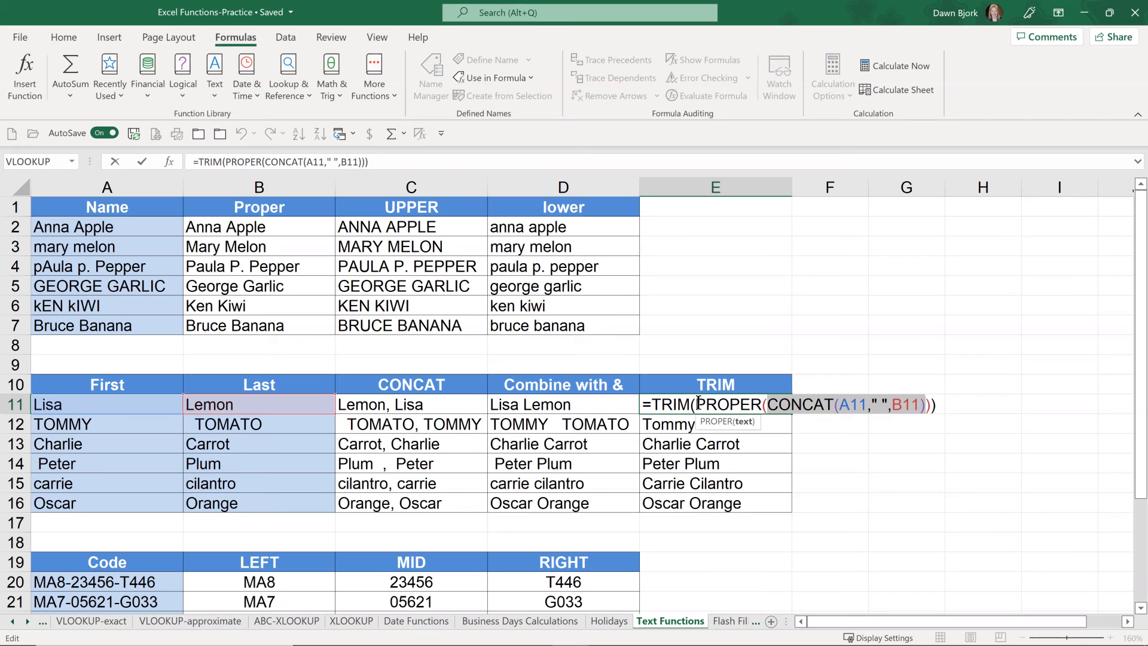
pyautogui.moveTo(696, 404); pyautogui.dragTo(943, 404)
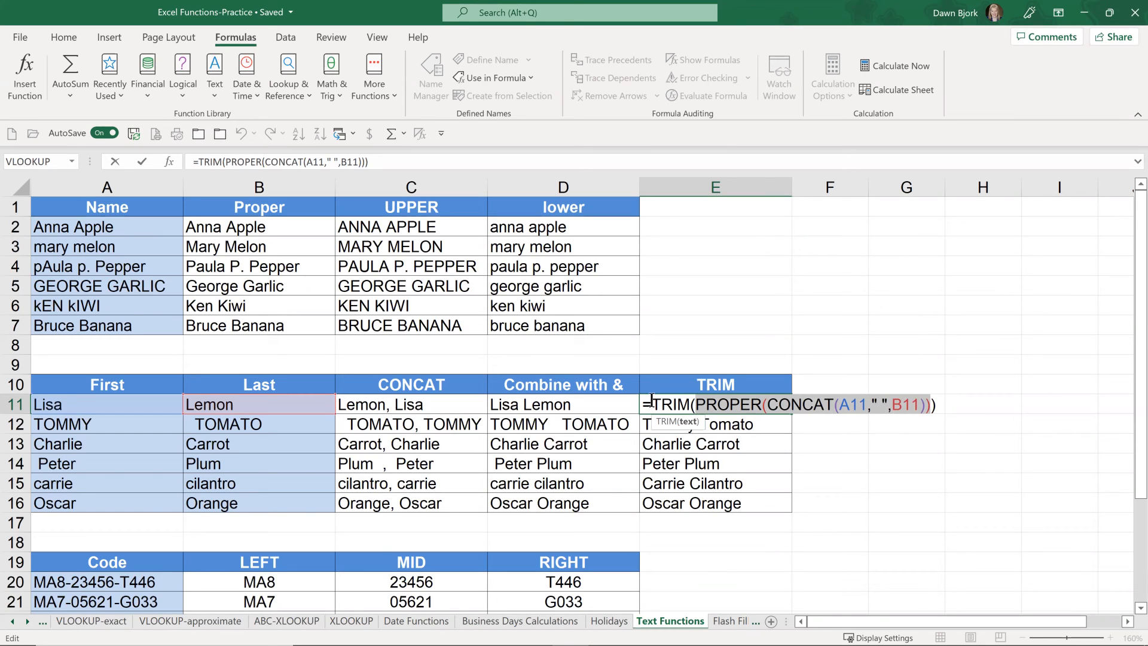
pyautogui.moveTo(652, 400); pyautogui.dragTo(957, 387)
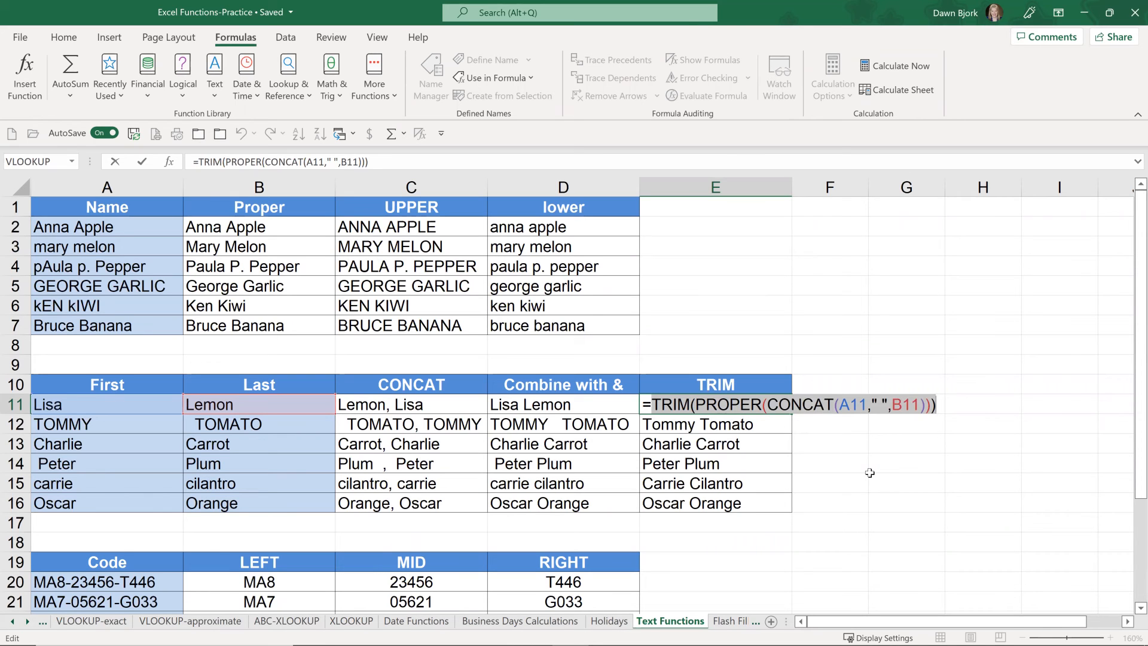
pyautogui.press('Return')
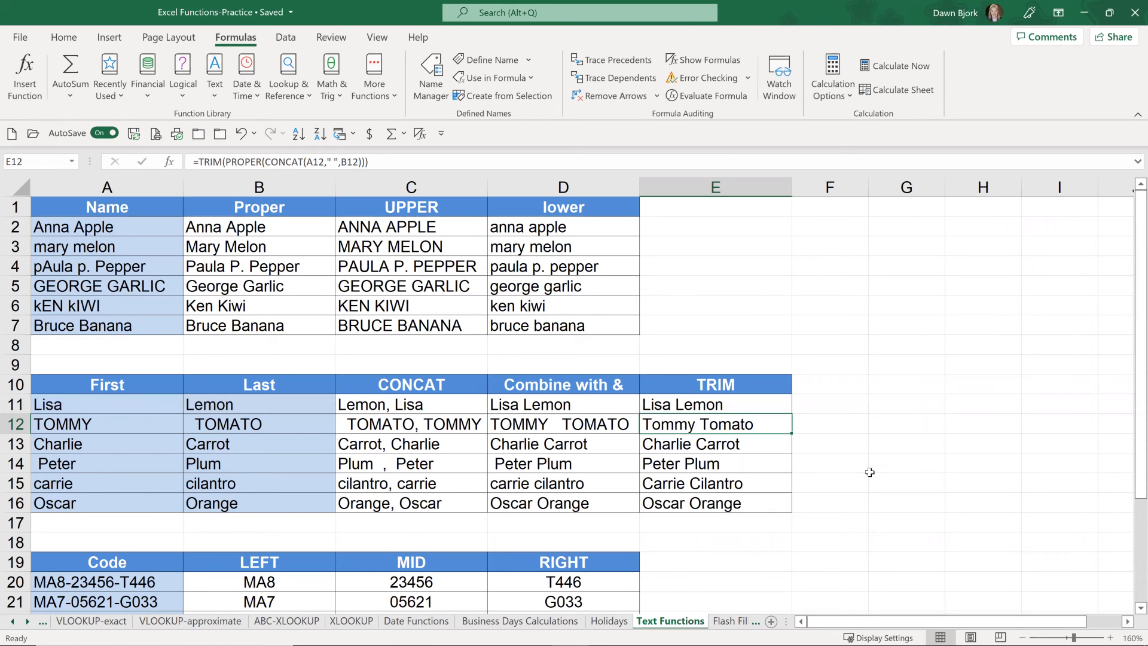
# Step: Examine the LEFT formula in B20 that extracts the start of the code
pyautogui.scroll(-1, 762, 468)
pyautogui.scroll(-2, 760, 466)
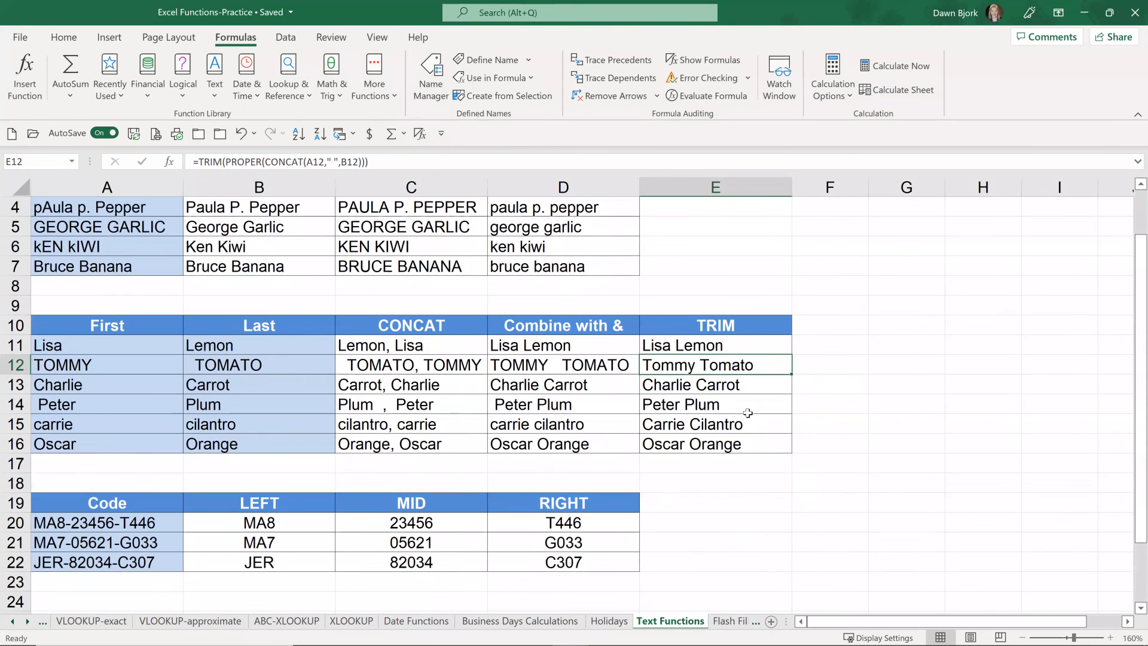
pyautogui.scroll(1, 707, 323)
pyautogui.scroll(-2, 725, 351)
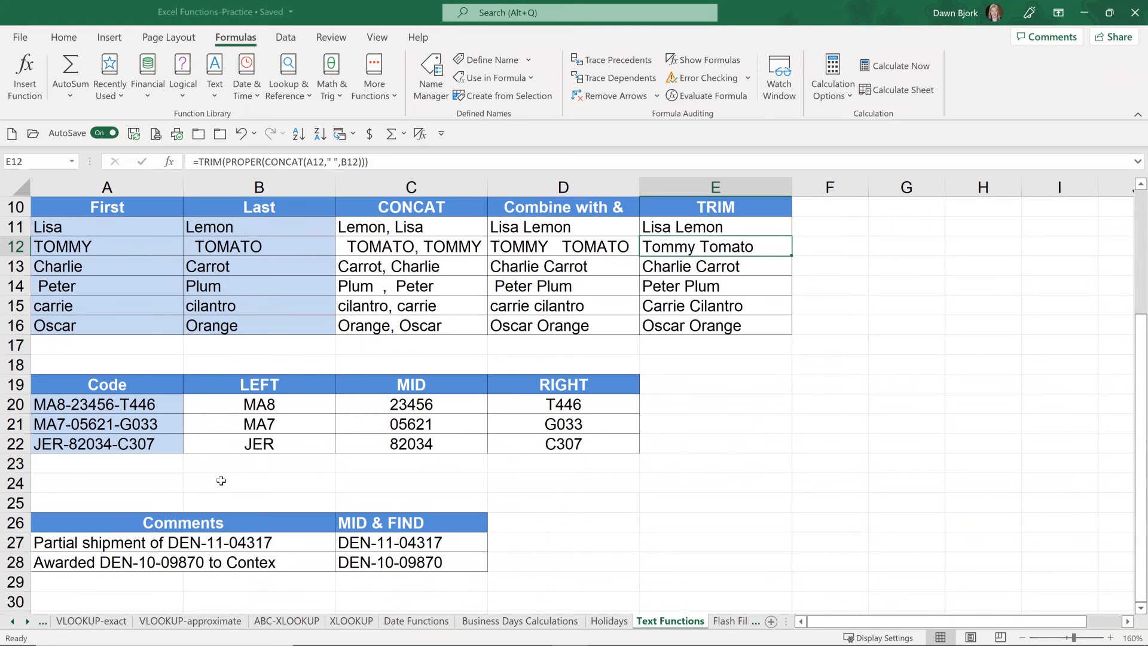
pyautogui.scroll(-1, 221, 480)
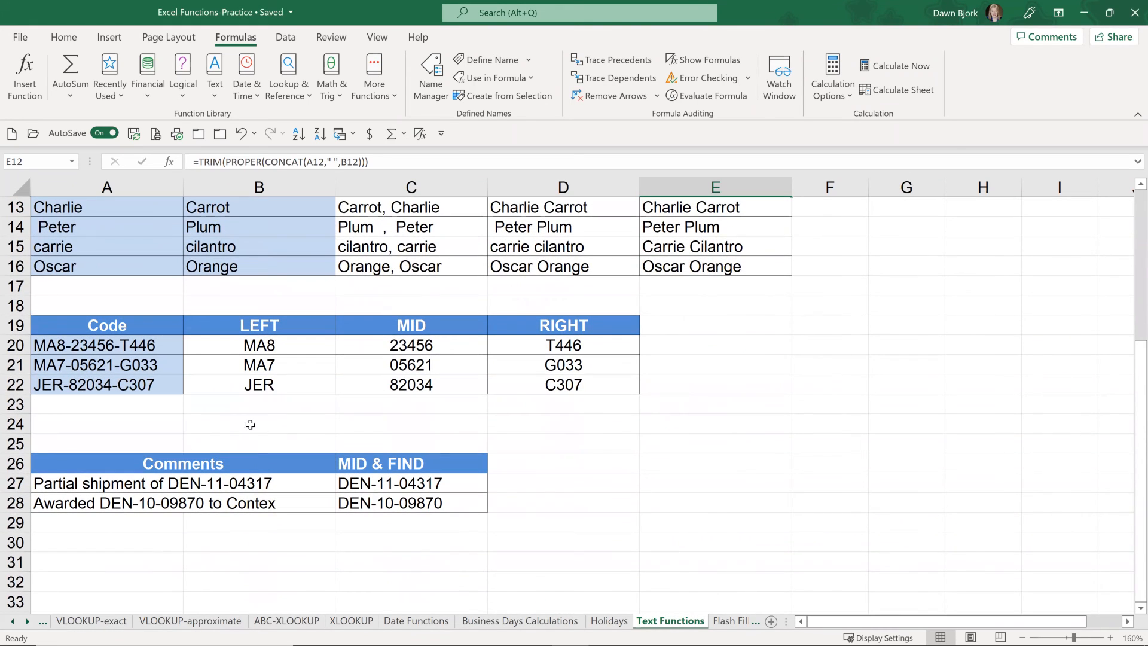
pyautogui.doubleClick(267, 346)
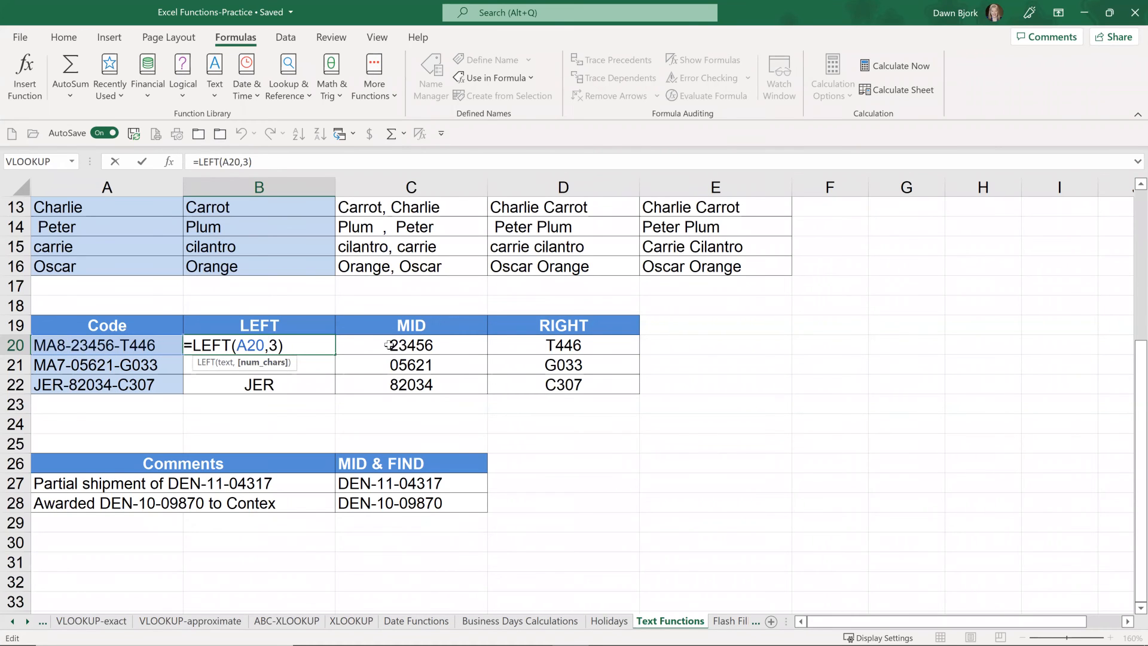
pyautogui.click(425, 346)
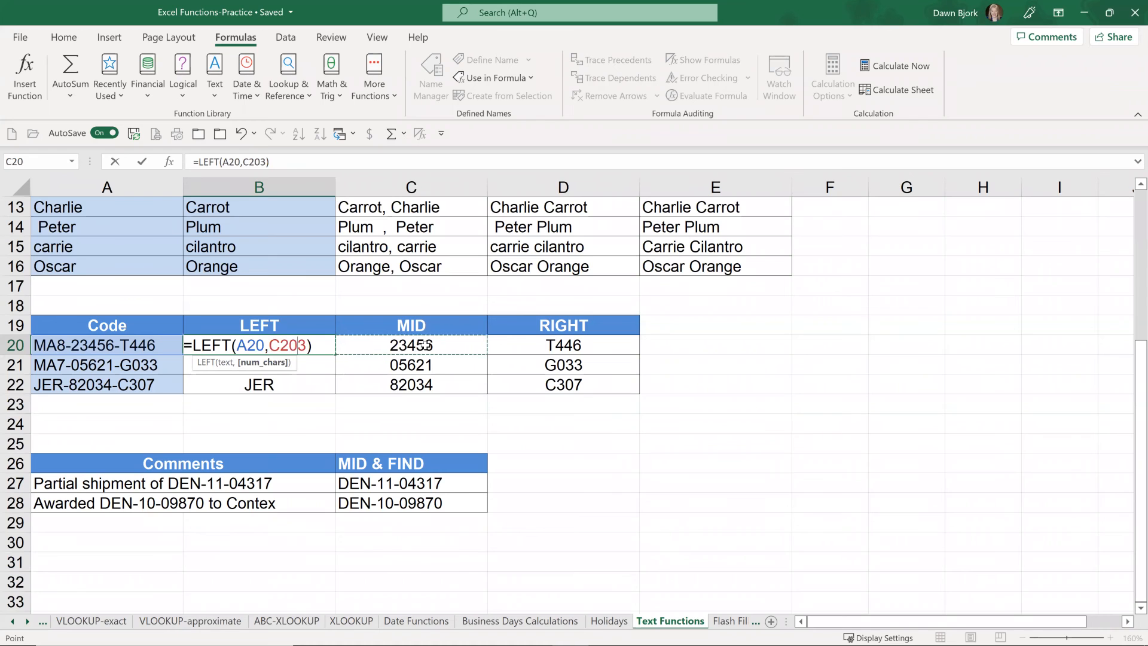
pyautogui.press('Escape')
# Step: Examine the MID formula in C20 and the RIGHT formula in D20 of the Code table
pyautogui.click(425, 345)
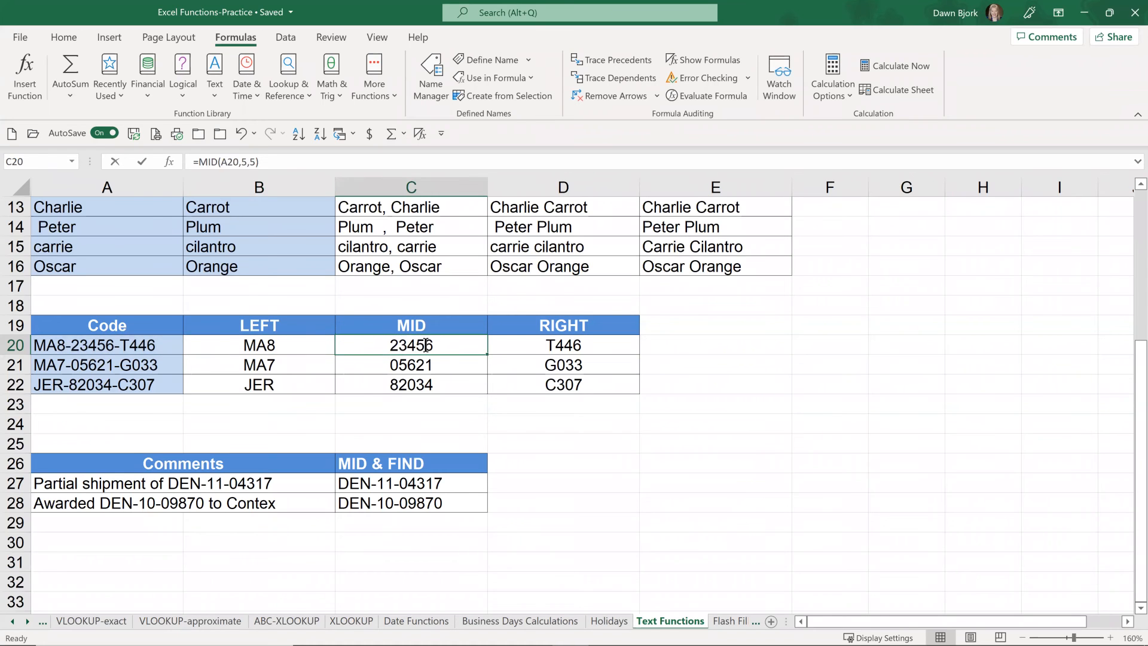
pyautogui.doubleClick(425, 346)
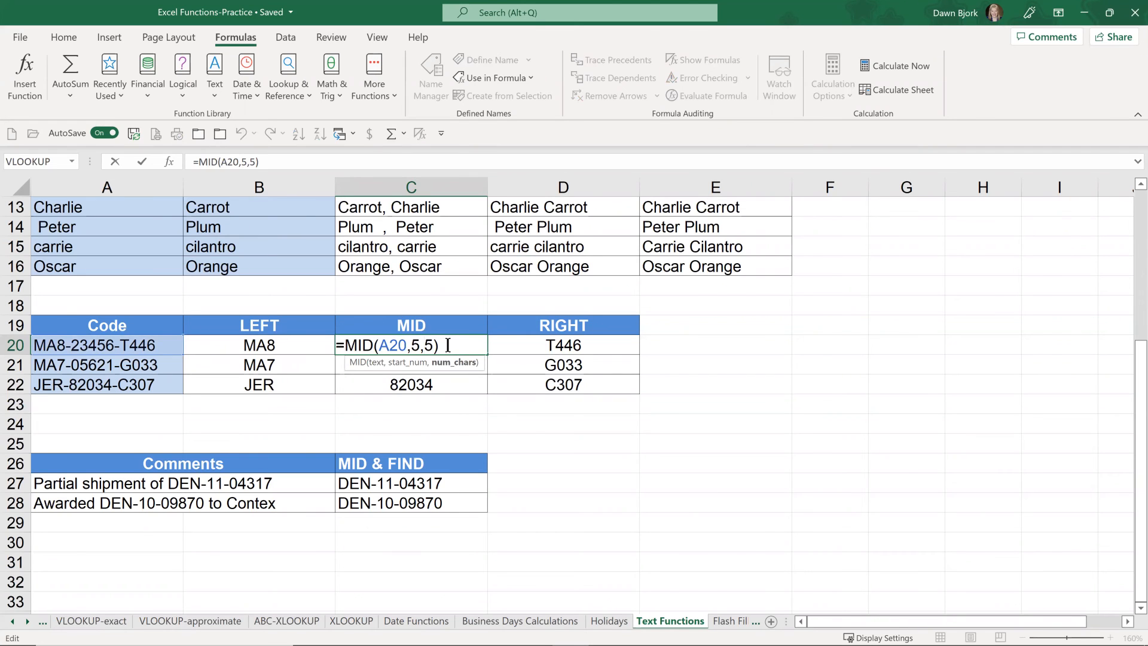
pyautogui.press('Escape')
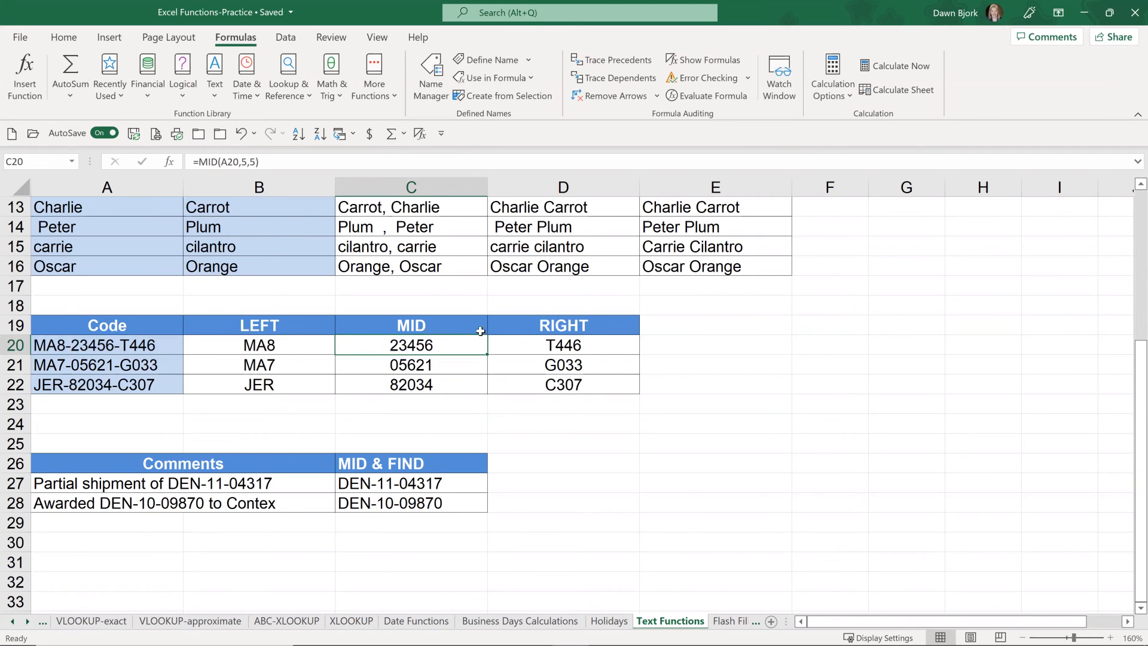
pyautogui.click(555, 345)
pyautogui.doubleClick(554, 345)
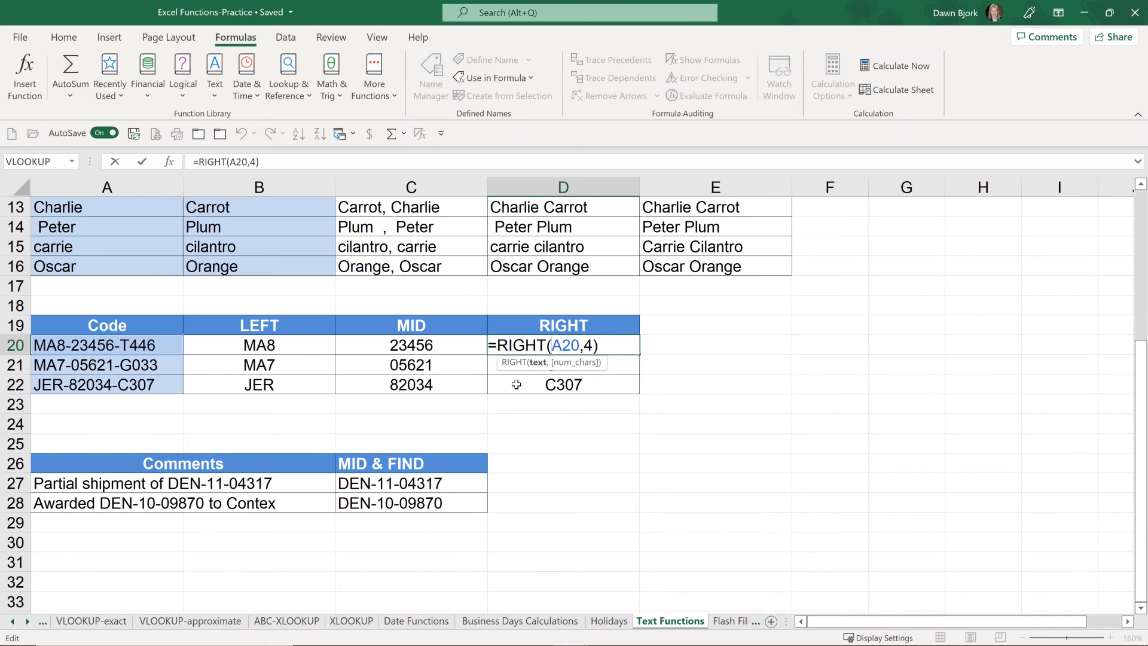
pyautogui.hotkey('ctrl', 'Return')
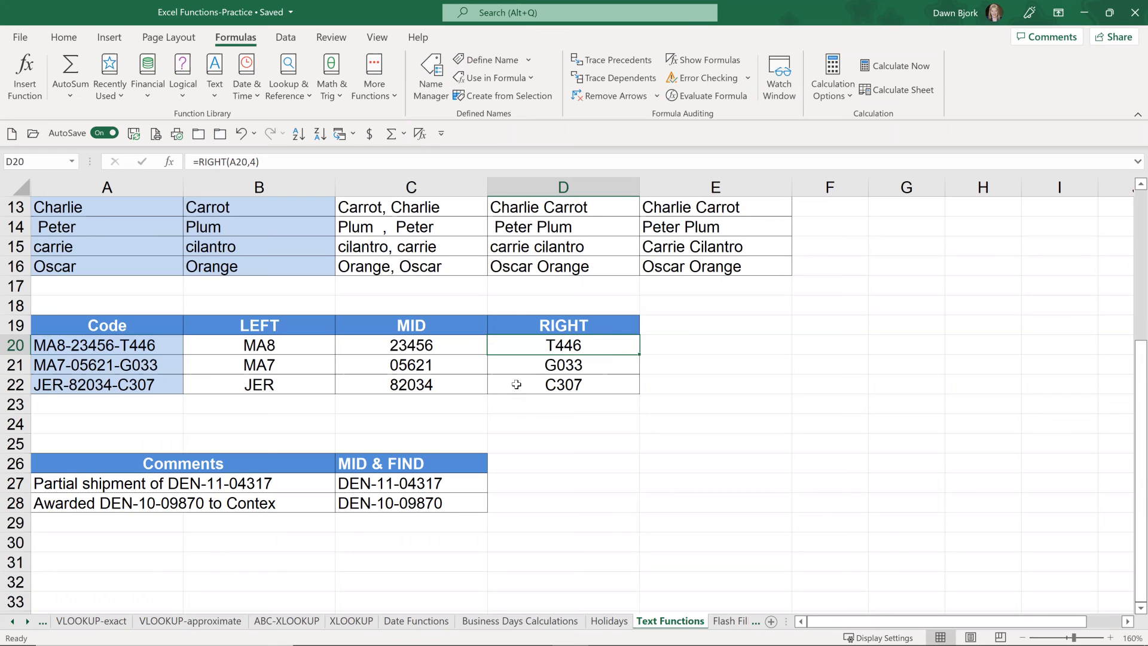
# Step: Examine the MID formula in C27 and its nested FIND function that locates the start position
pyautogui.click(416, 484)
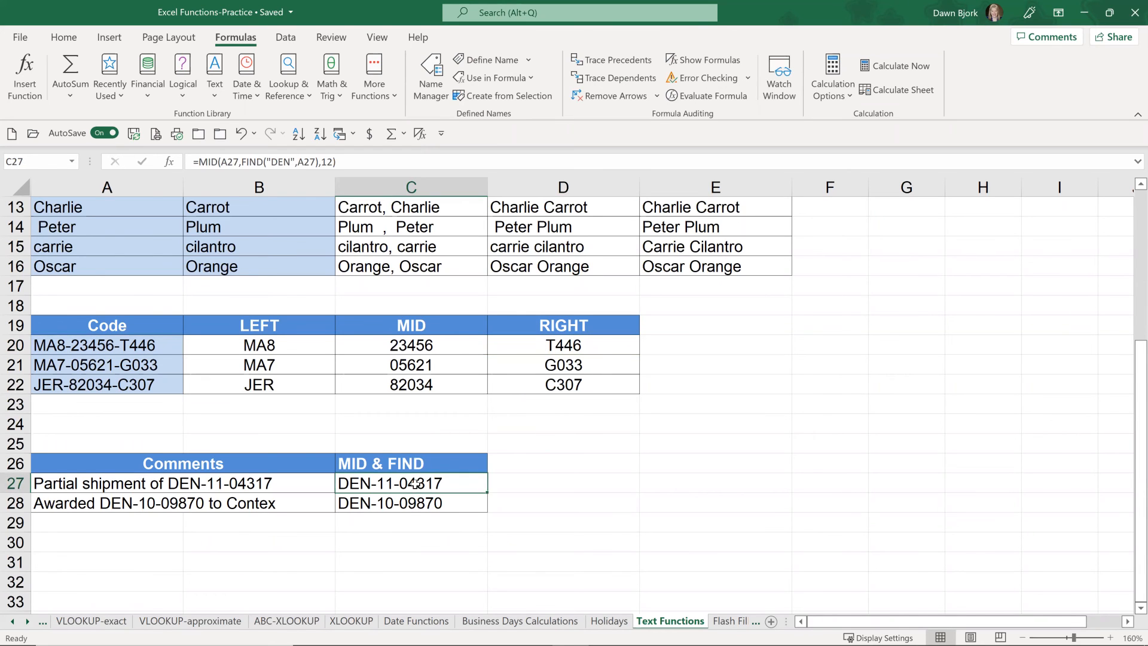
pyautogui.doubleClick(417, 484)
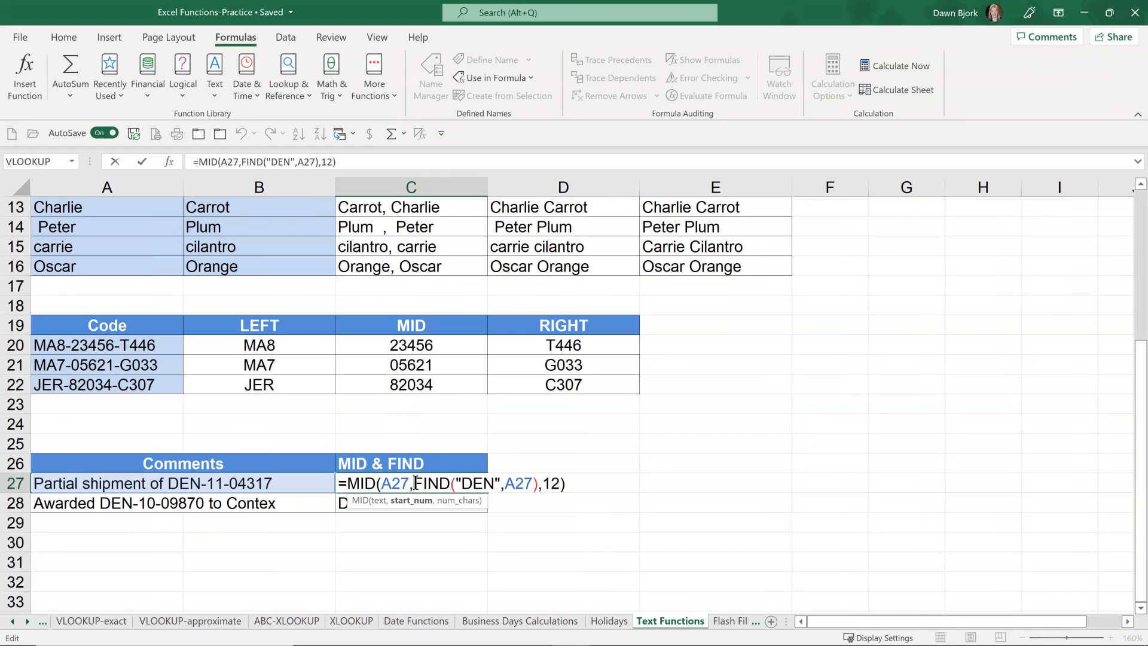
pyautogui.moveTo(415, 482); pyautogui.dragTo(524, 477)
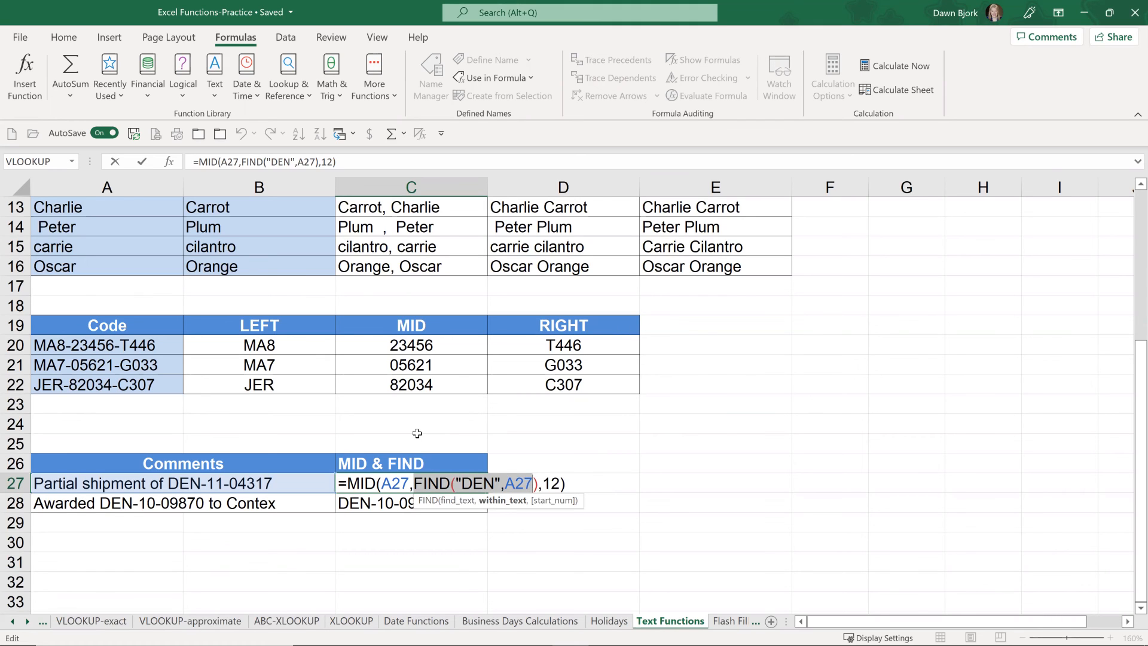
pyautogui.hotkey('ctrl', 'Return')
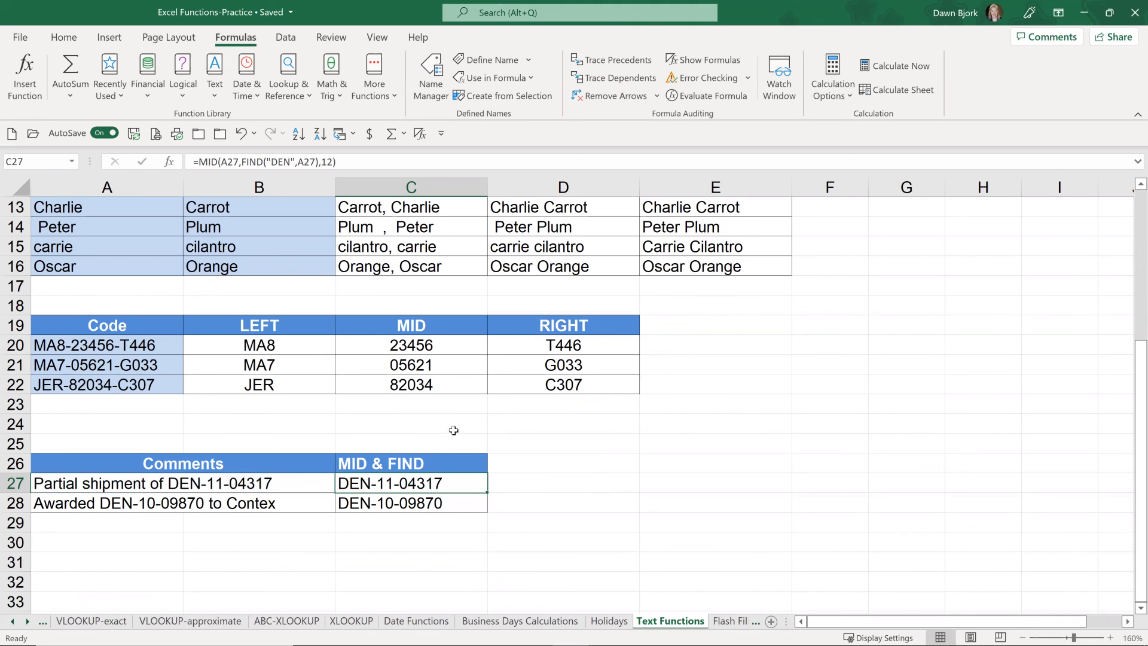
# Step: On the Flash Fill-1 sheet, change the header in F1 to "Sup Last Name"
pyautogui.click(730, 621)
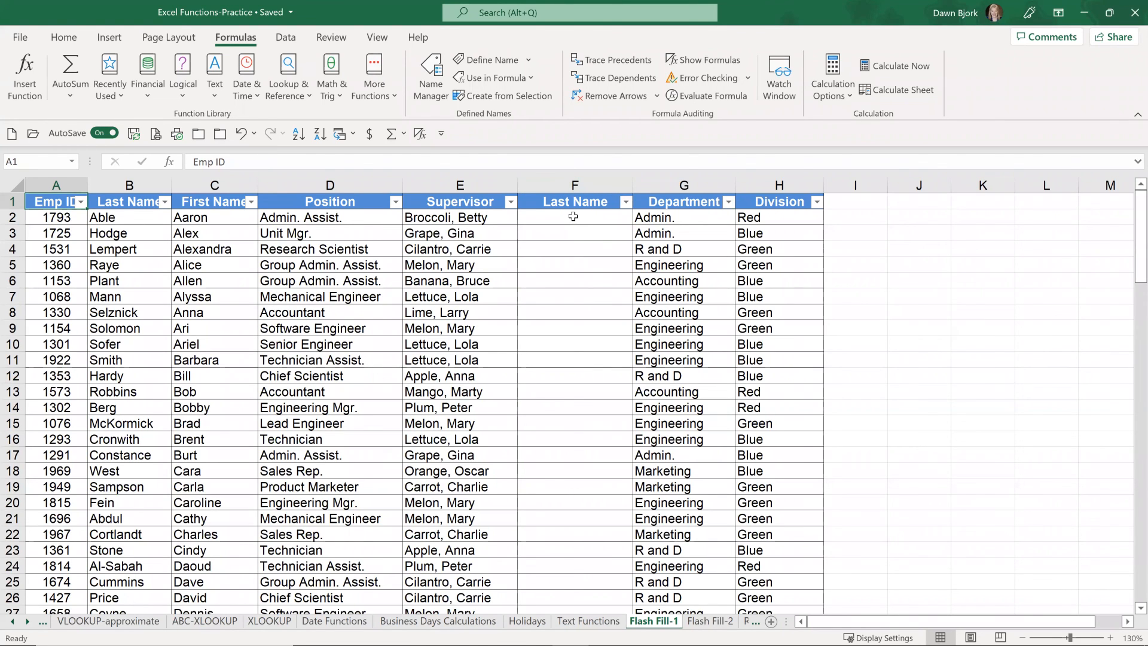
pyautogui.doubleClick(534, 202)
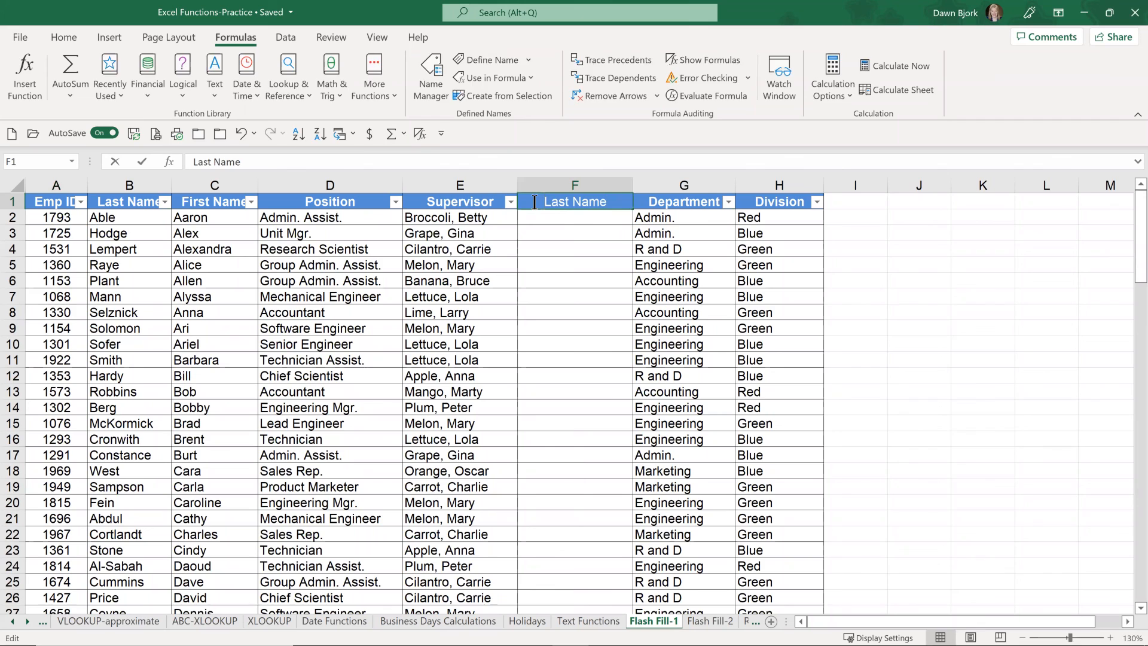
pyautogui.write('Sup')
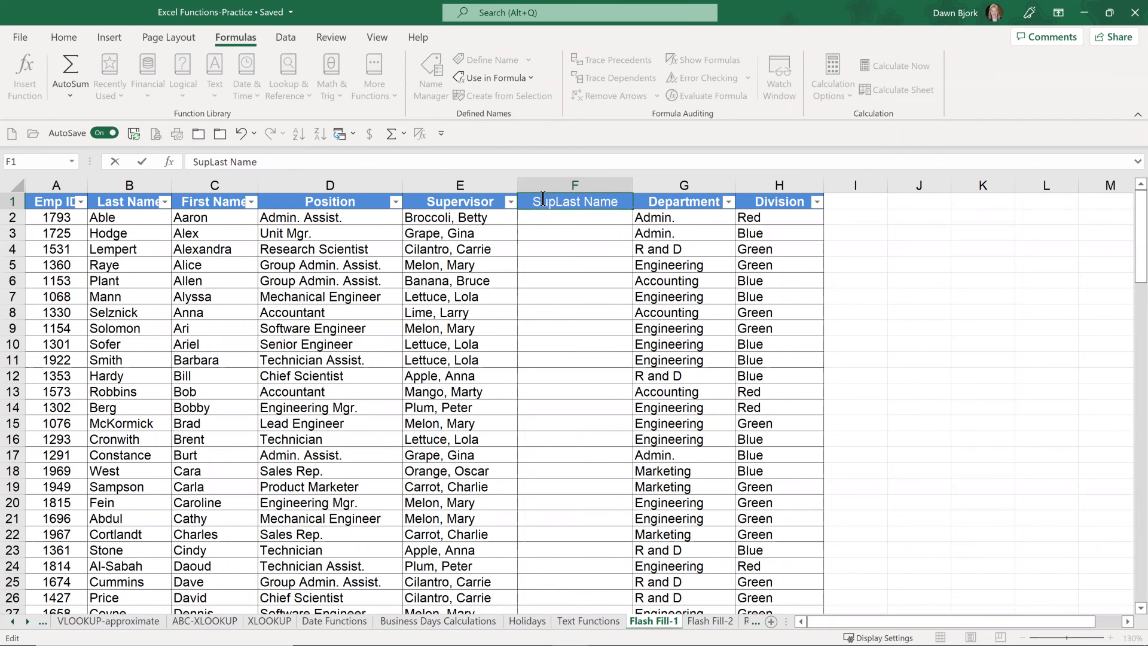
pyautogui.press('Return')
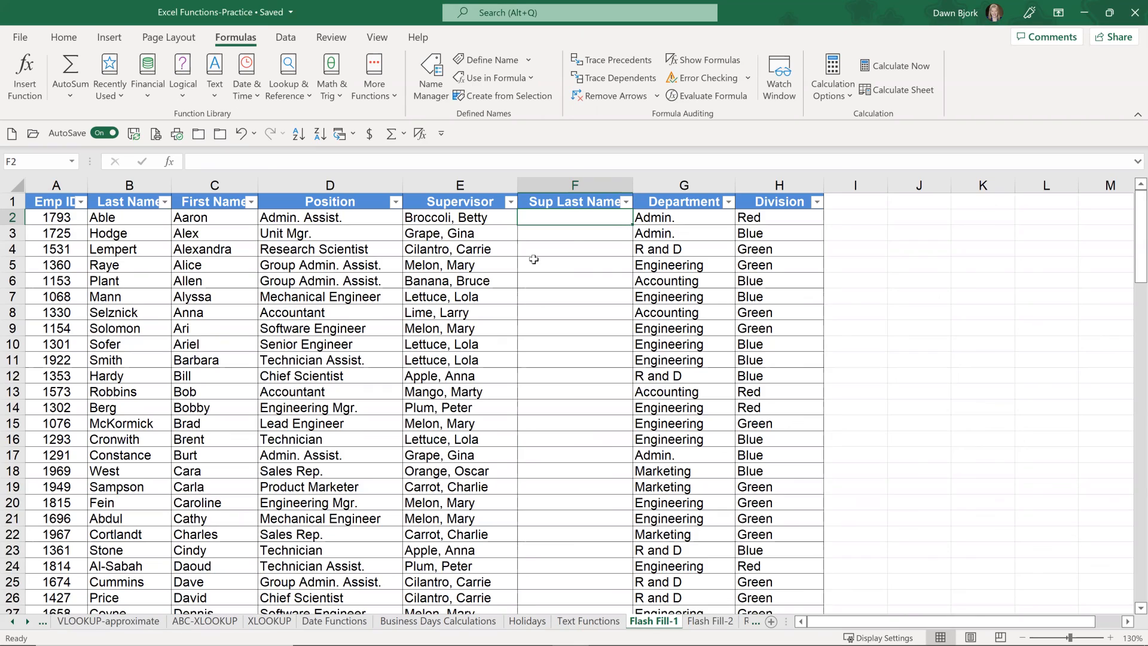
# Step: Enter the first supervisor's last name in F2, begin the second in F3, and accept the Flash Fill suggestions for the column
pyautogui.scroll(-8, 476, 298)
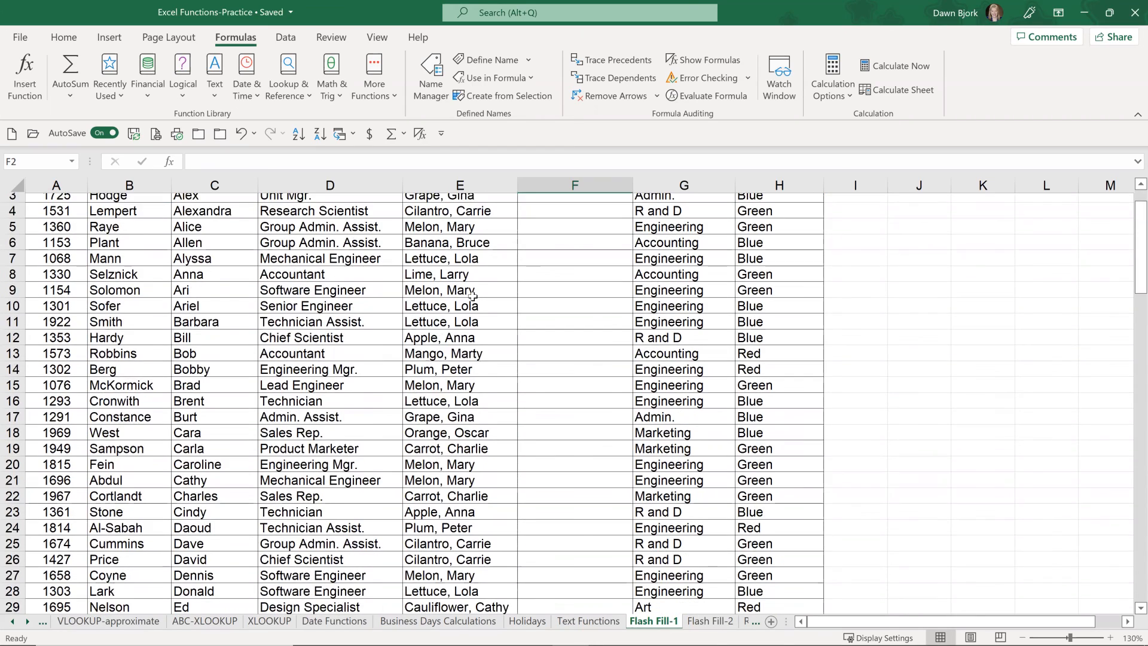
pyautogui.scroll(-7, 420, 311)
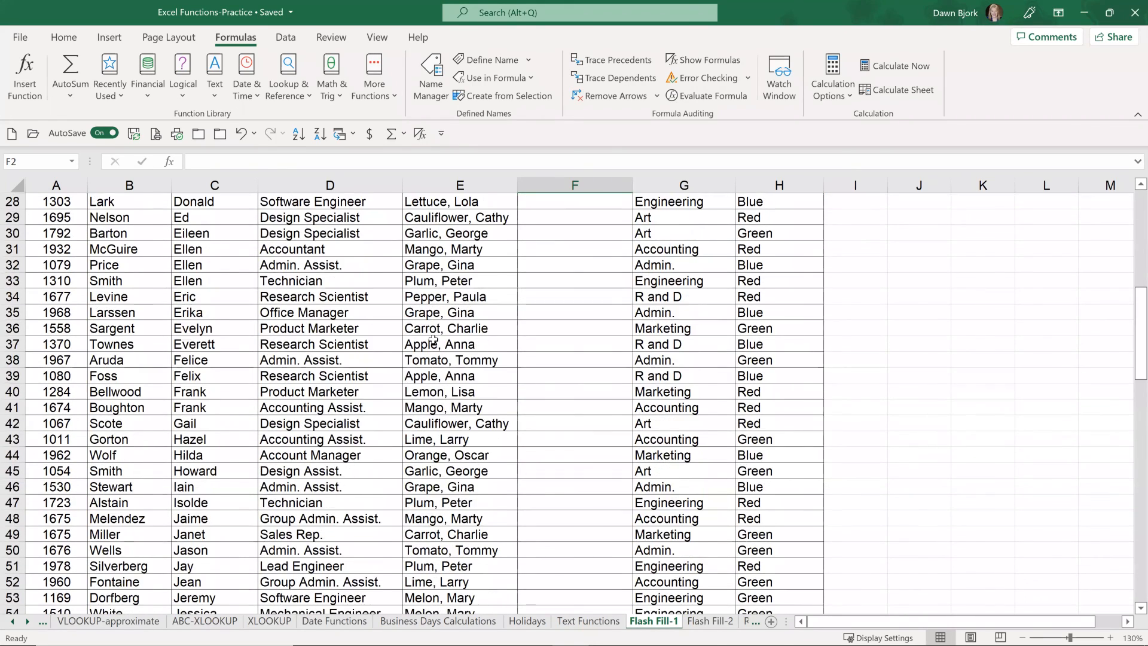
pyautogui.scroll(15, 434, 344)
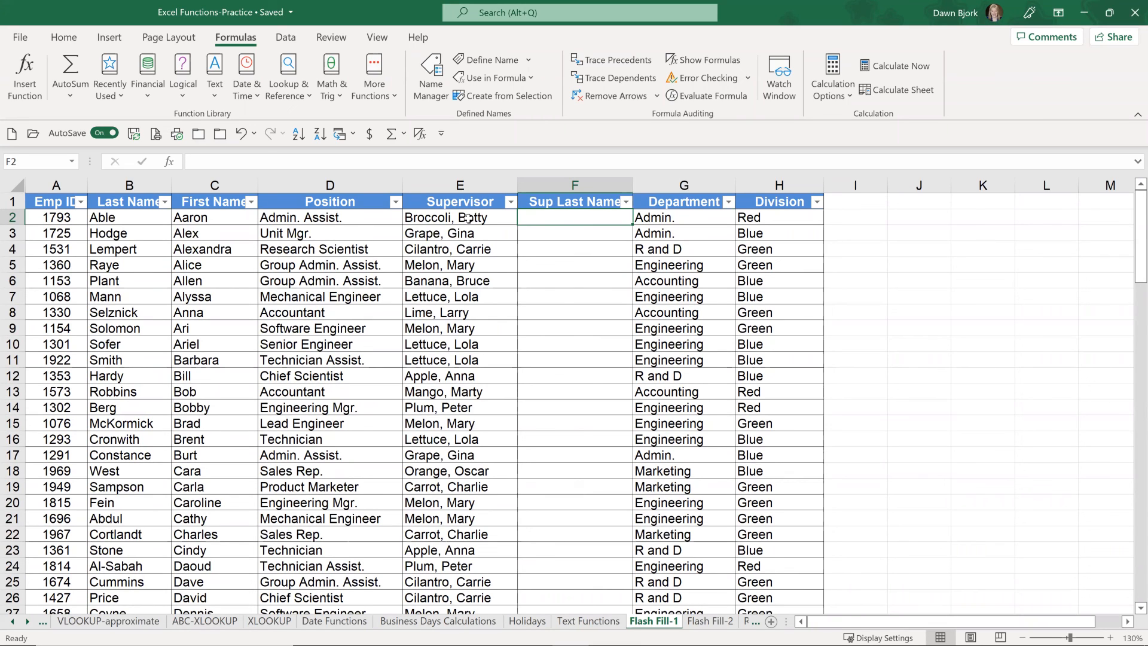
pyautogui.write('Bro')
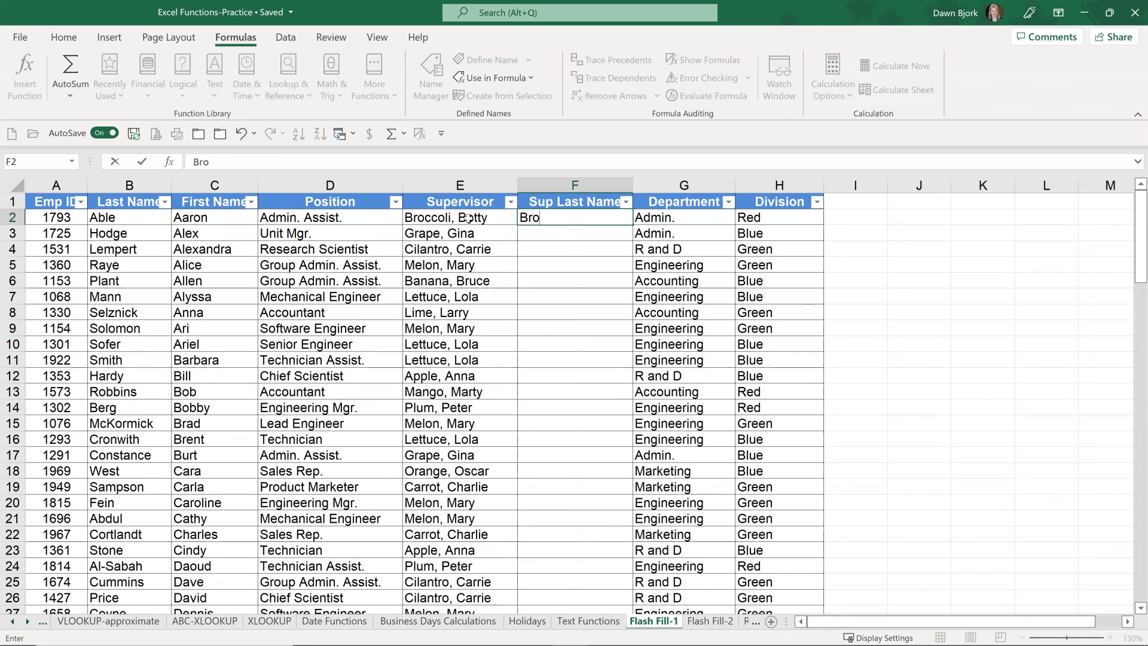
pyautogui.write('ccoli')
pyautogui.press('Return')
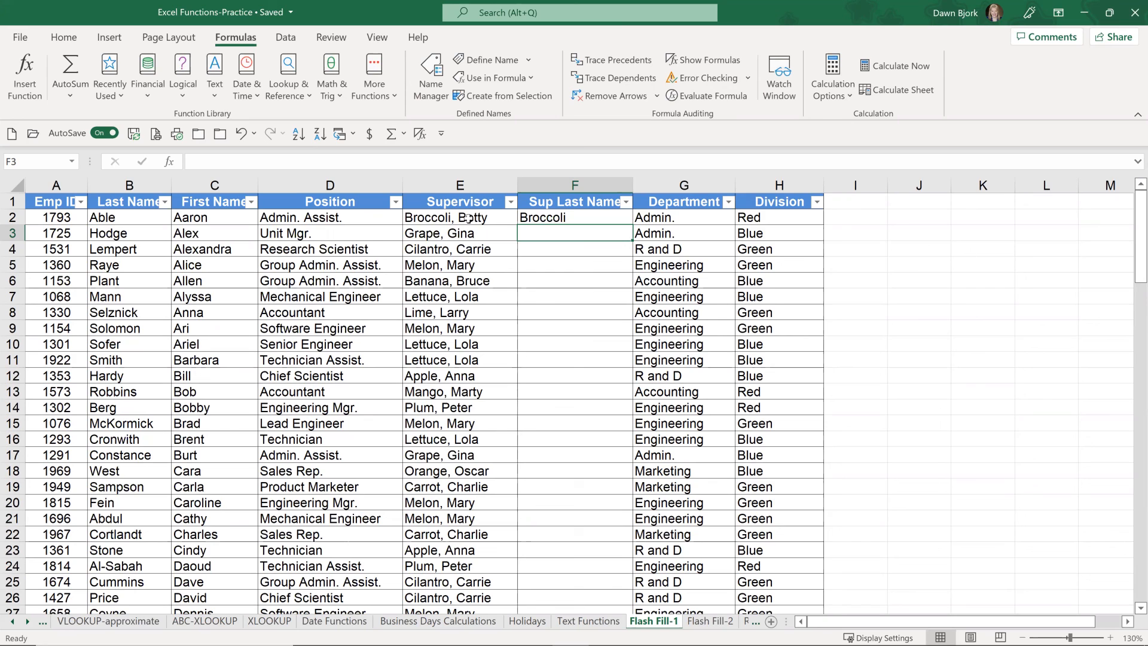
pyautogui.write('Grape')
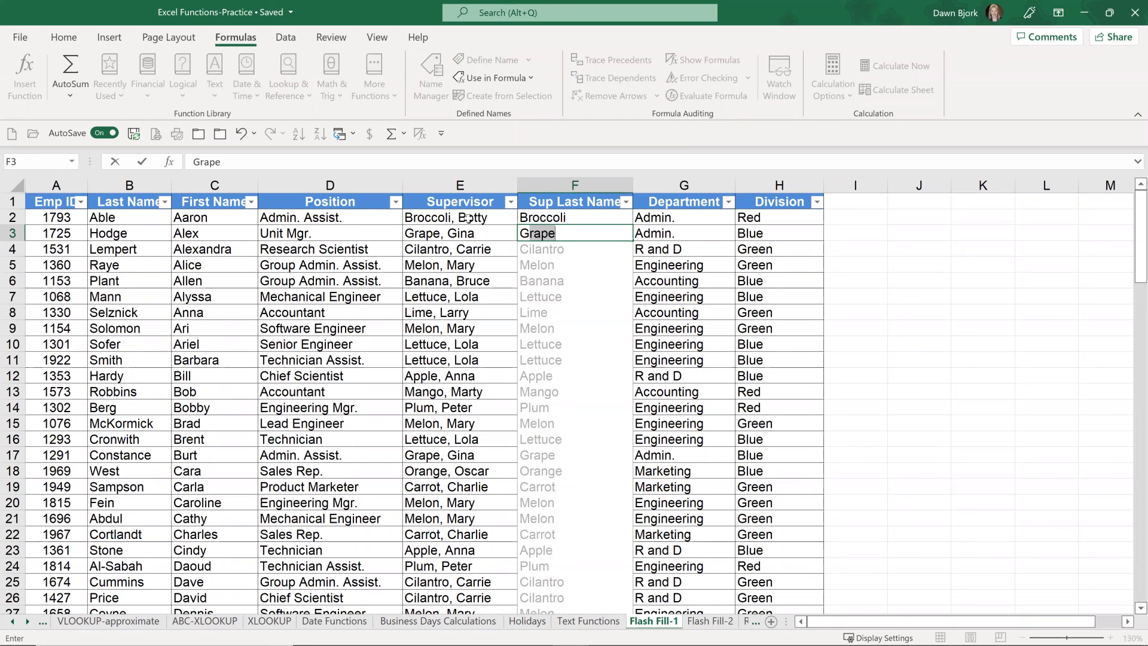
pyautogui.press('Return')
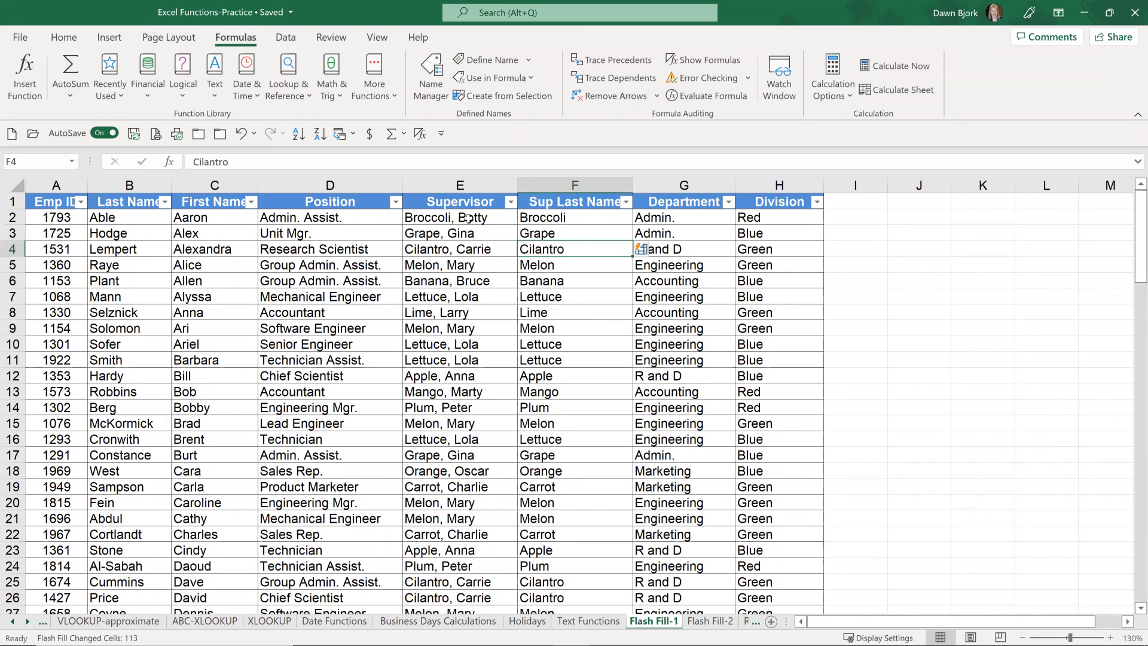
# Step: Review the filled Sup Last Name column against the Supervisor column, and inspect the contents of F2 and F6
pyautogui.scroll(-1, 556, 385)
pyautogui.scroll(-1, 556, 385)
pyautogui.scroll(2, 557, 382)
pyautogui.scroll(-2, 559, 381)
pyautogui.scroll(-3, 558, 381)
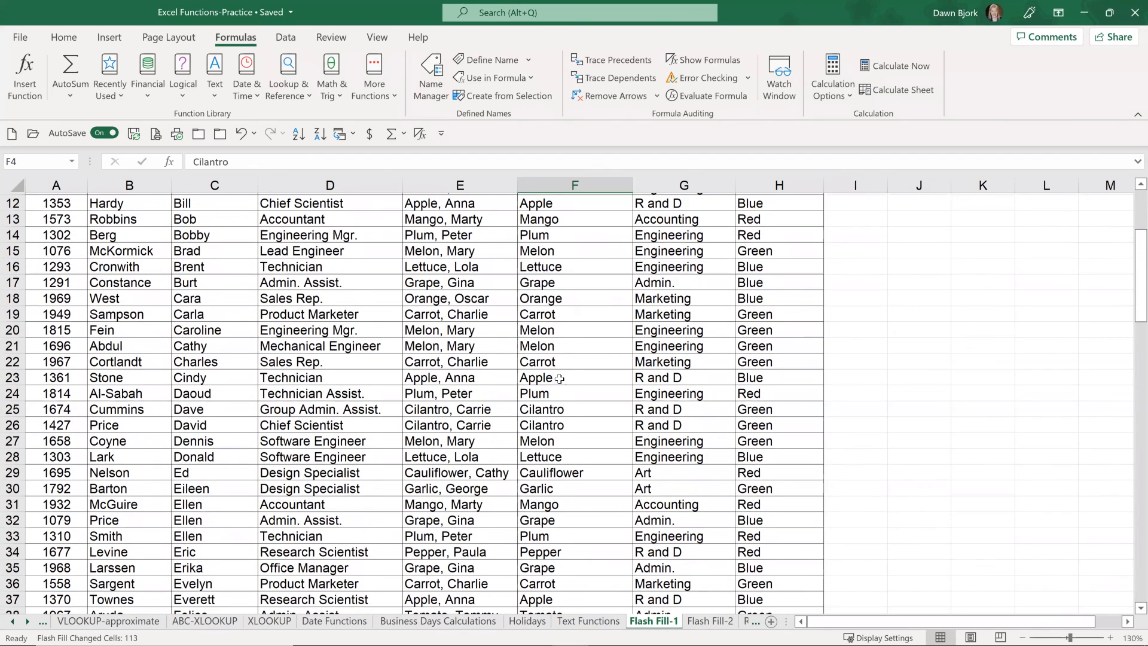
pyautogui.scroll(-1, 559, 378)
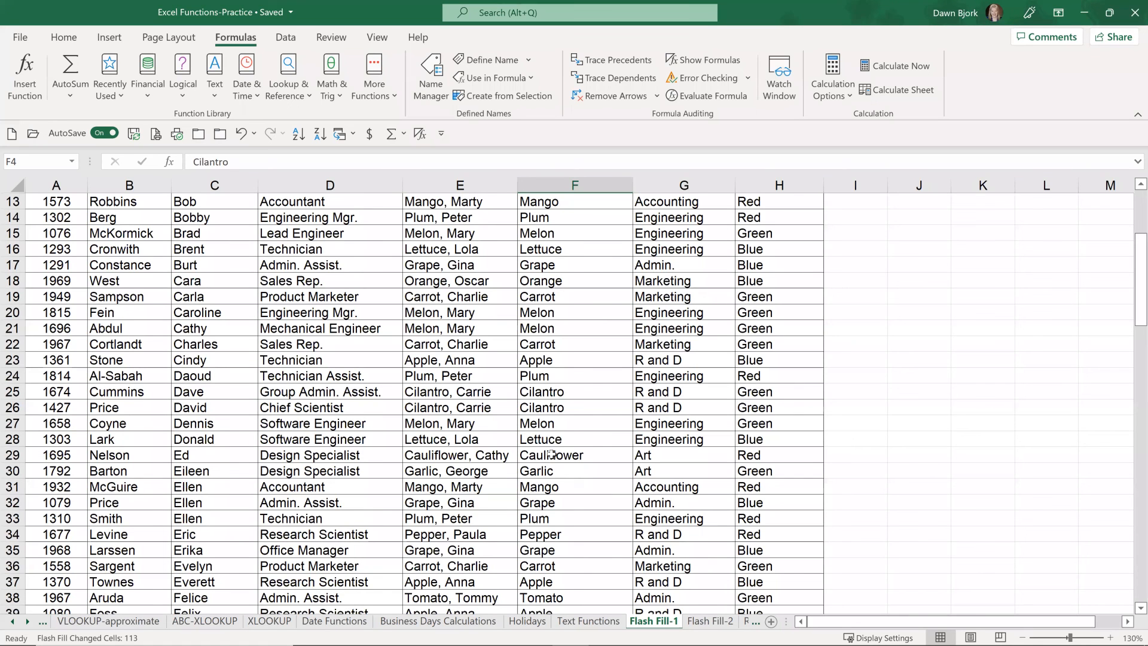
pyautogui.scroll(4, 551, 455)
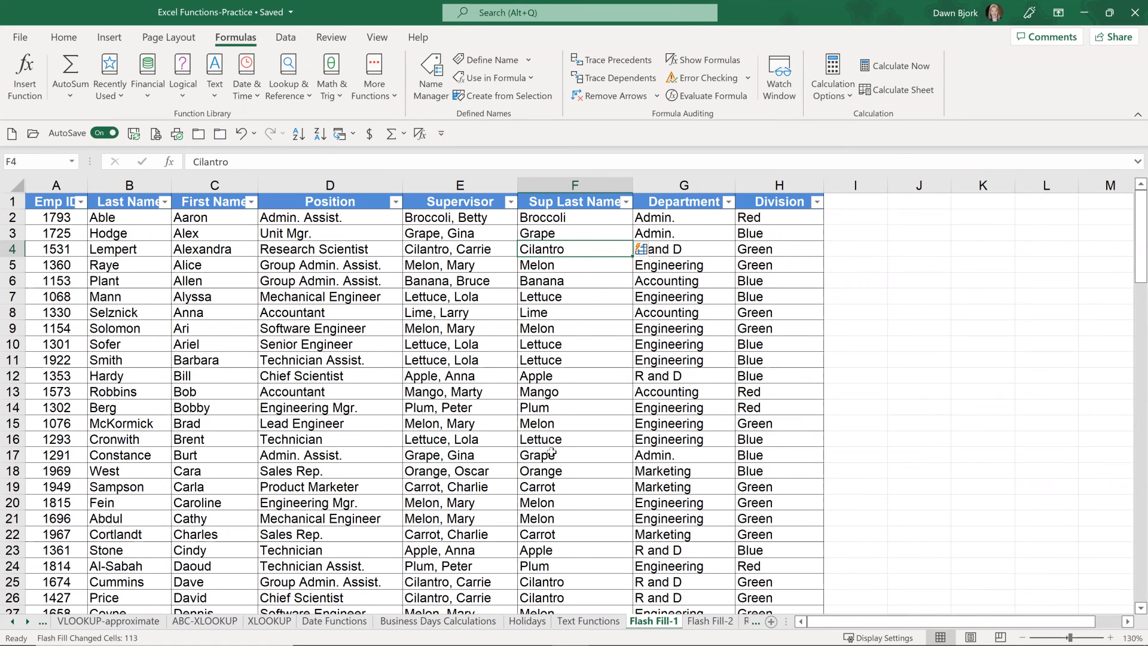
pyautogui.click(583, 219)
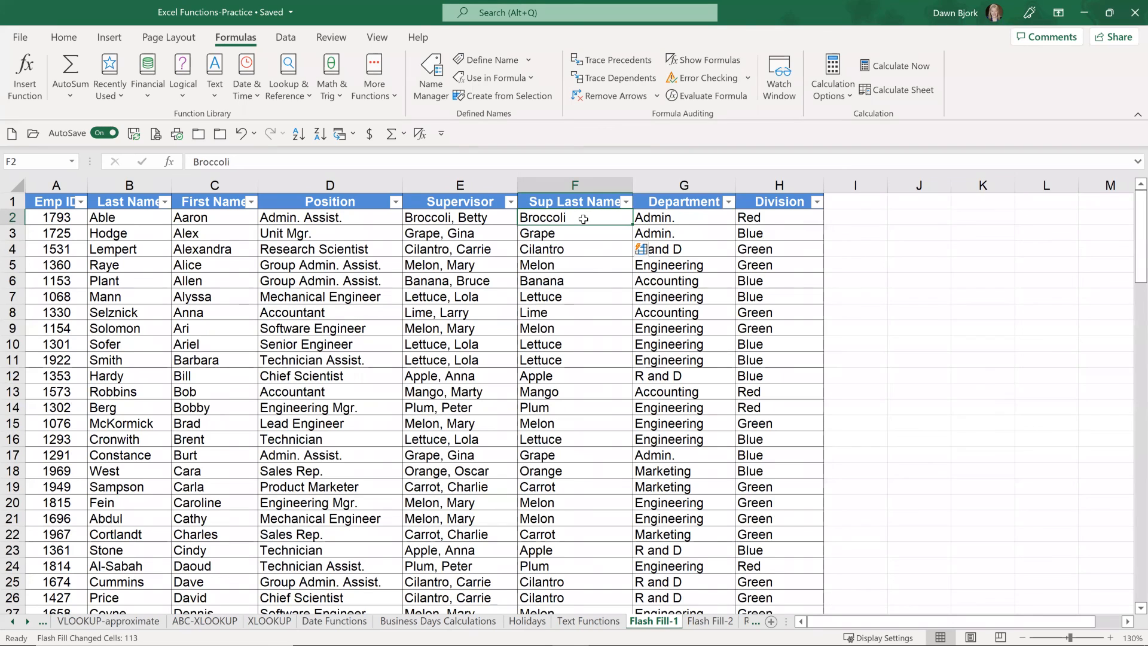
pyautogui.doubleClick(572, 279)
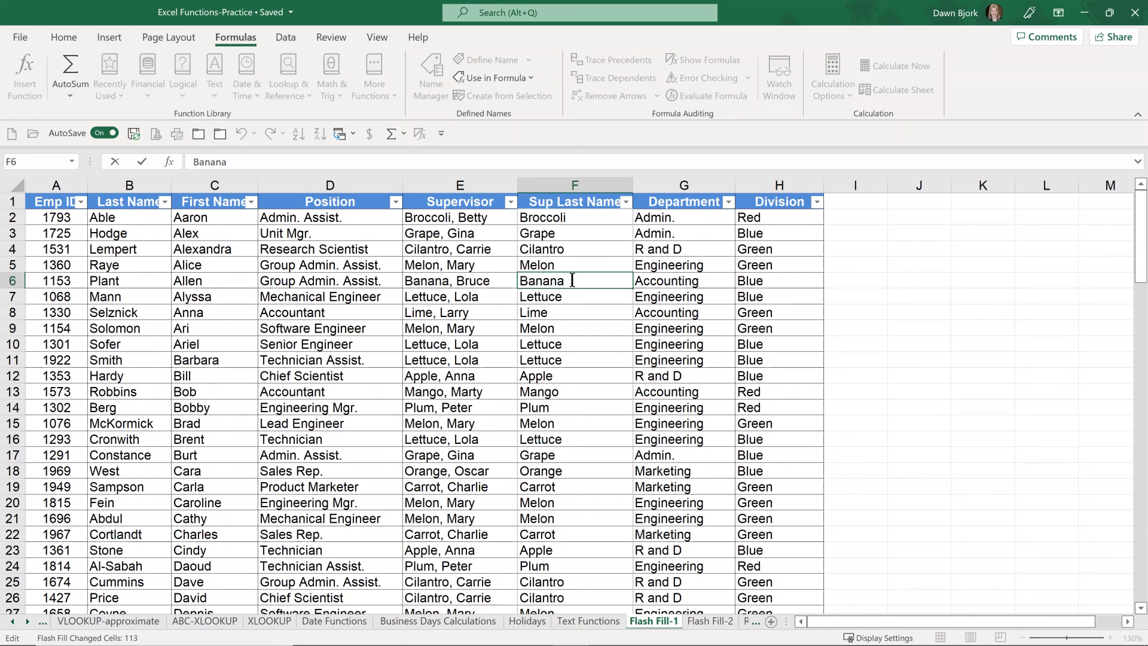
pyautogui.press('Escape')
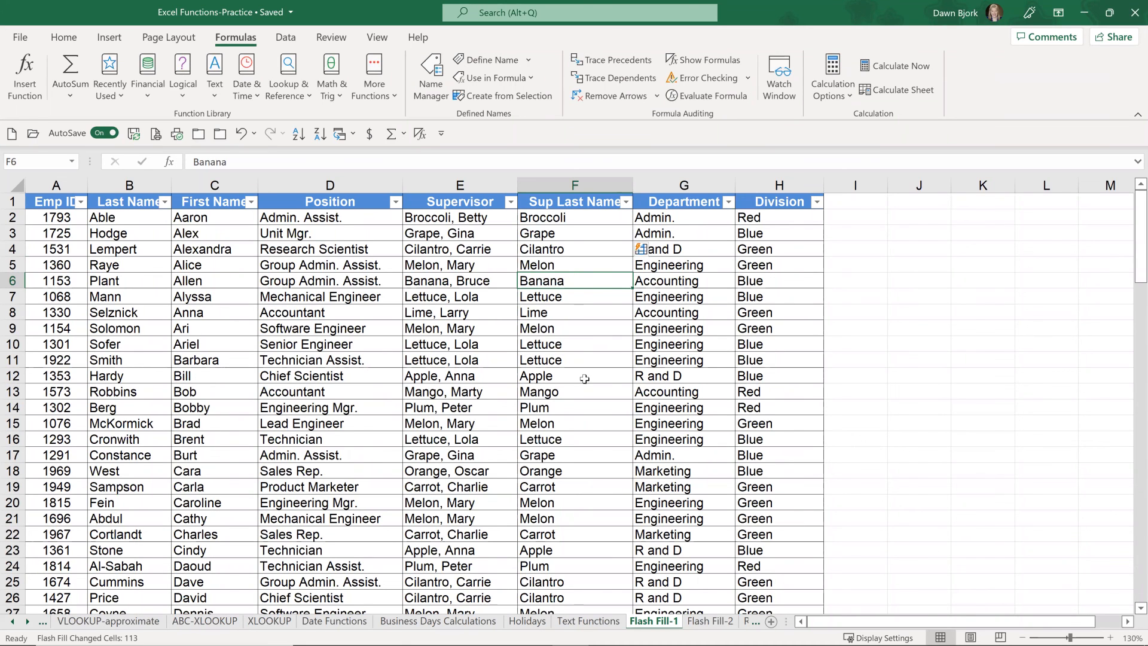
# Step: On the Flash Fill-2 sheet, enter NUT in D2 and PRO in D3, accepting the Flash Fill suggestions for the Extract Code column
pyautogui.click(712, 621)
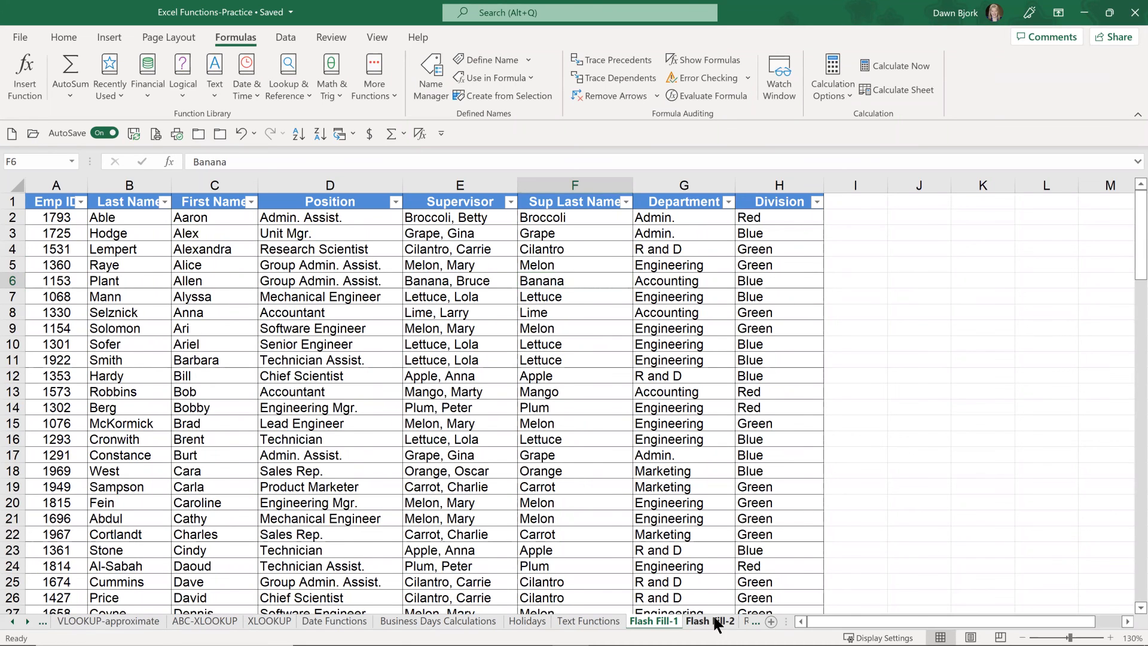
pyautogui.click(335, 233)
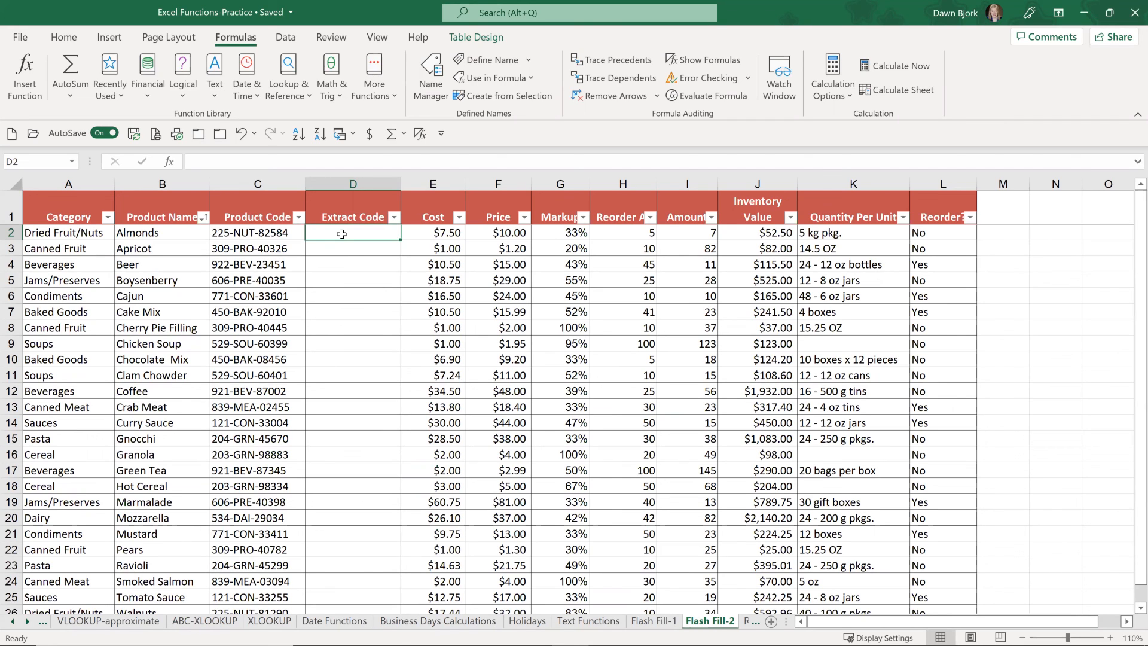
pyautogui.write('NU')
pyautogui.write('T')
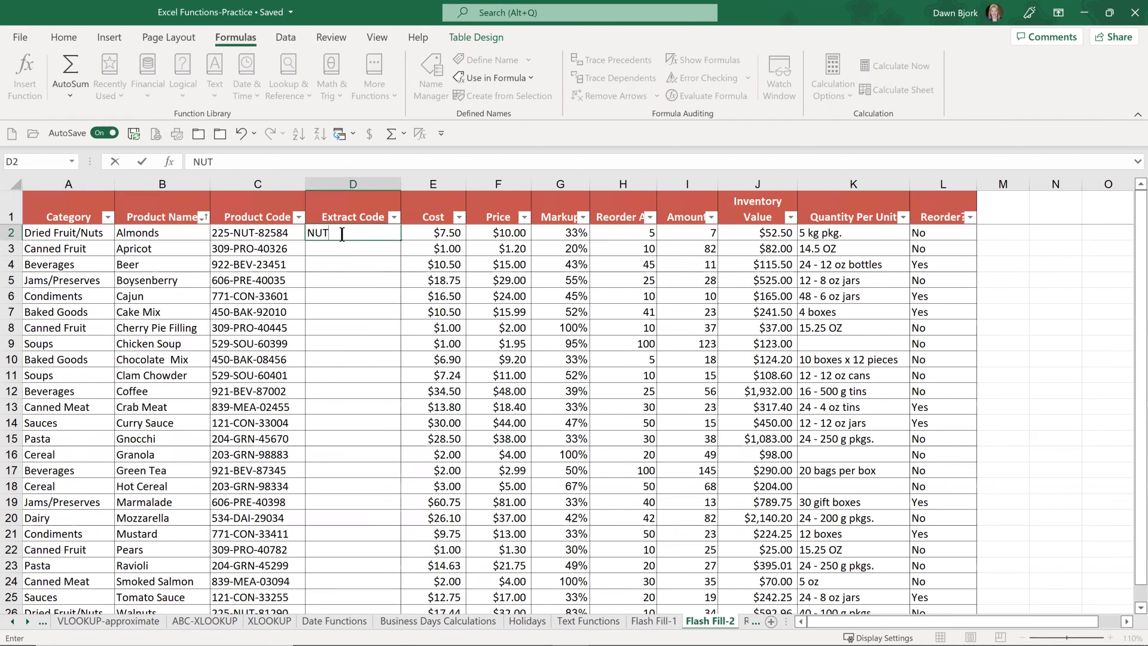
pyautogui.press('Return')
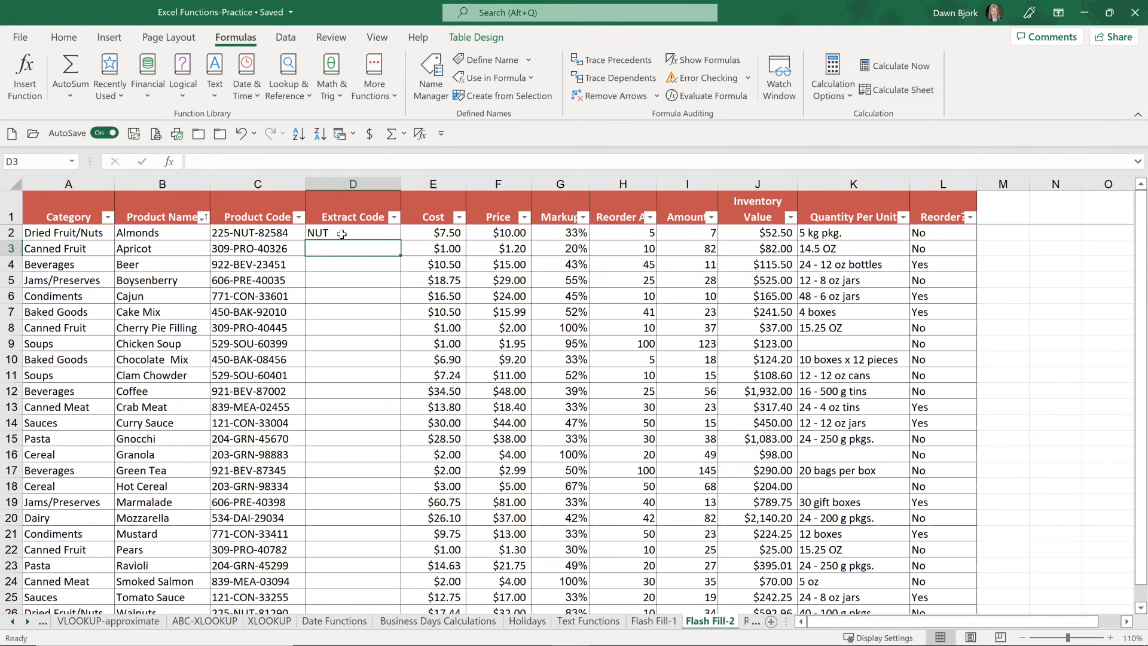
pyautogui.write('PRO')
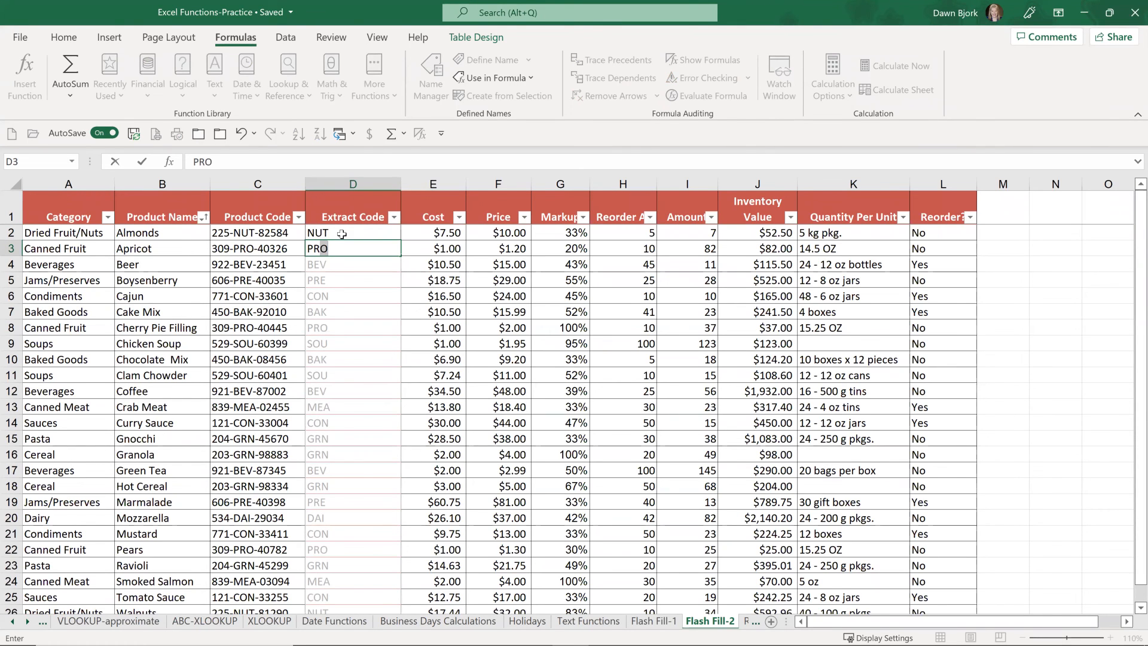
pyautogui.press('Return')
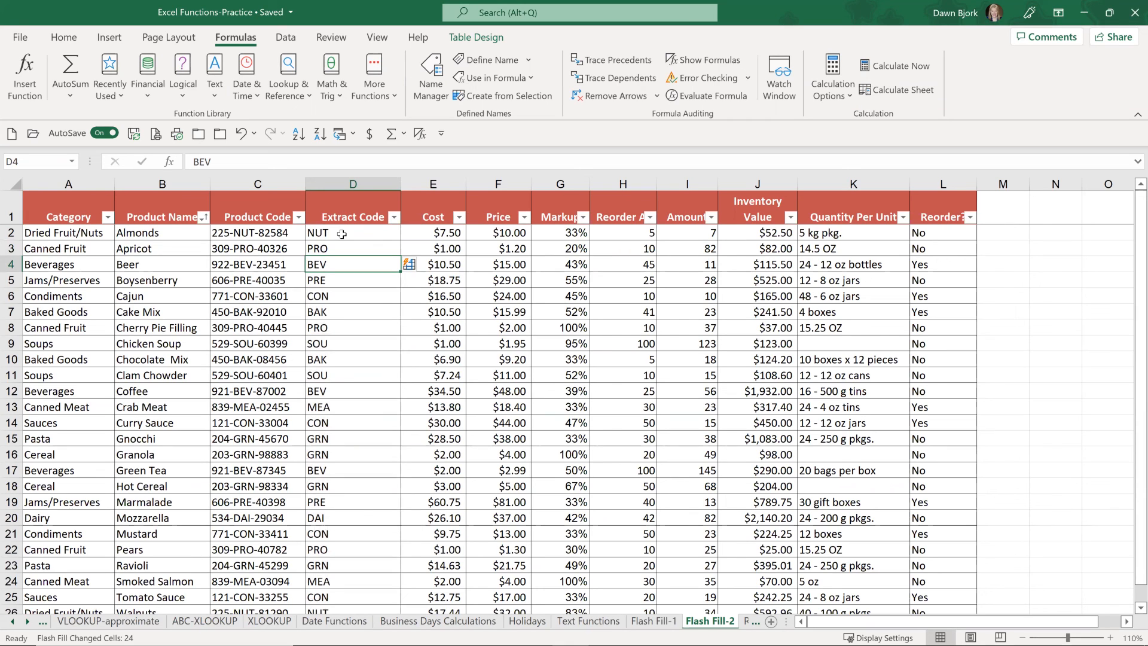
# Step: Clear all the extracted codes from the Extract Code column, from D2 down to D26, and return to D2
pyautogui.press('Up')
pyautogui.press('Up')
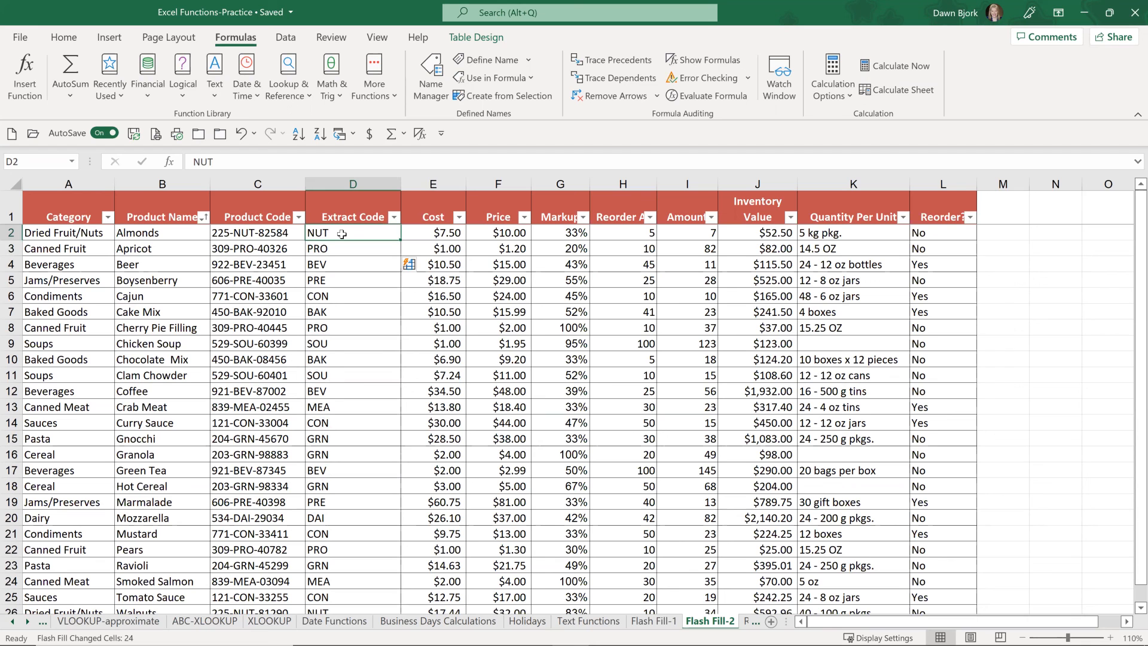
pyautogui.hotkey('ctrl', 'shift', 'Down')
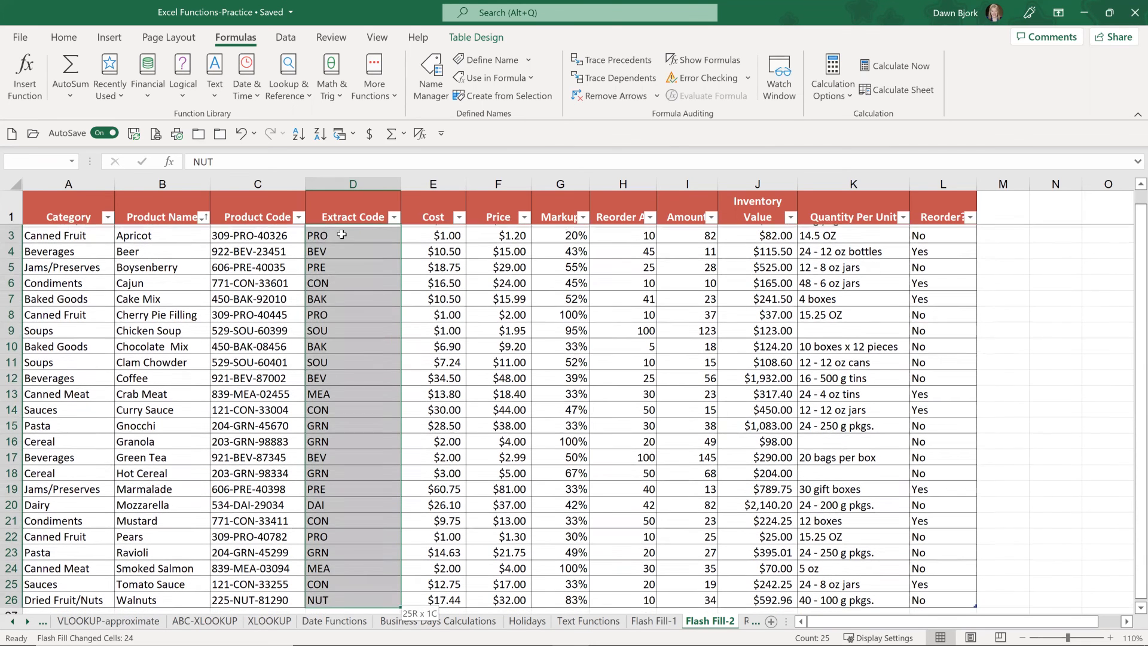
pyautogui.press('Delete')
pyautogui.press('Up')
pyautogui.press('Down')
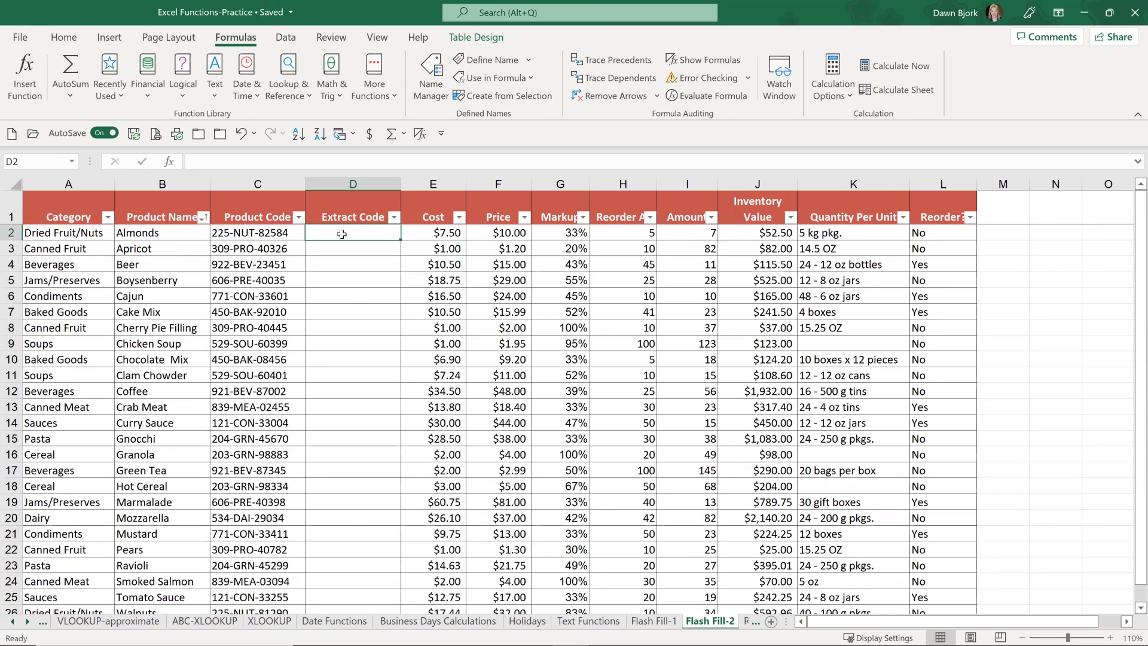
# Step: Enter 225 in D2 and 309 in D3, then Flash Fill the rest of the Extract Code column and check the filled codes
pyautogui.write('225')
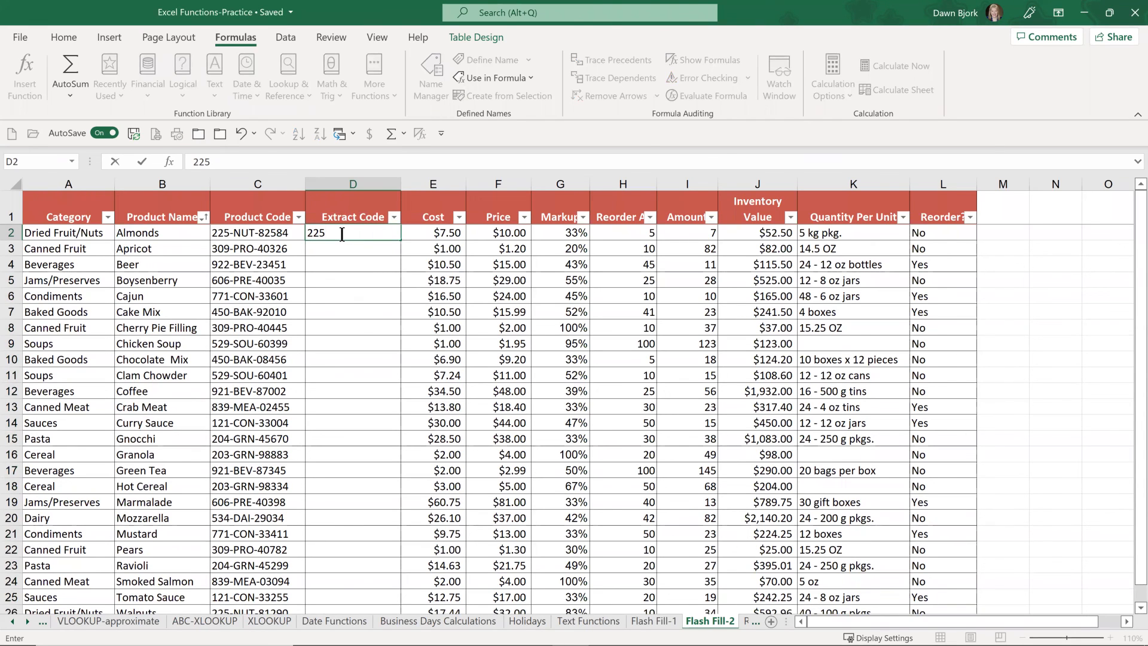
pyautogui.press('Return')
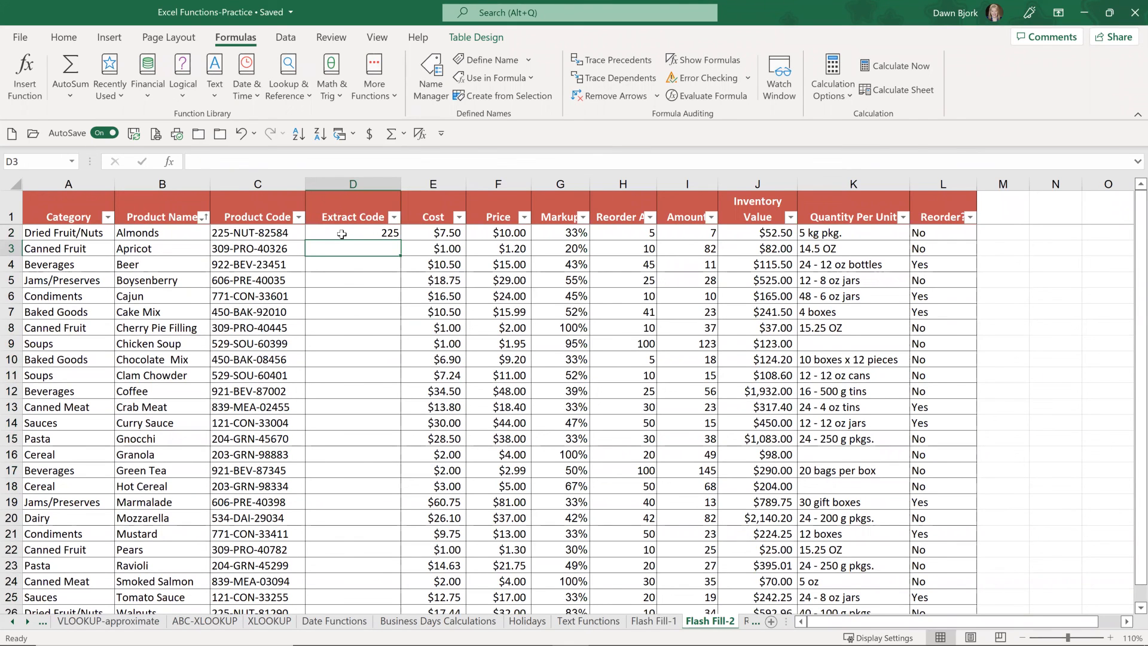
pyautogui.write('309')
pyautogui.press('Return')
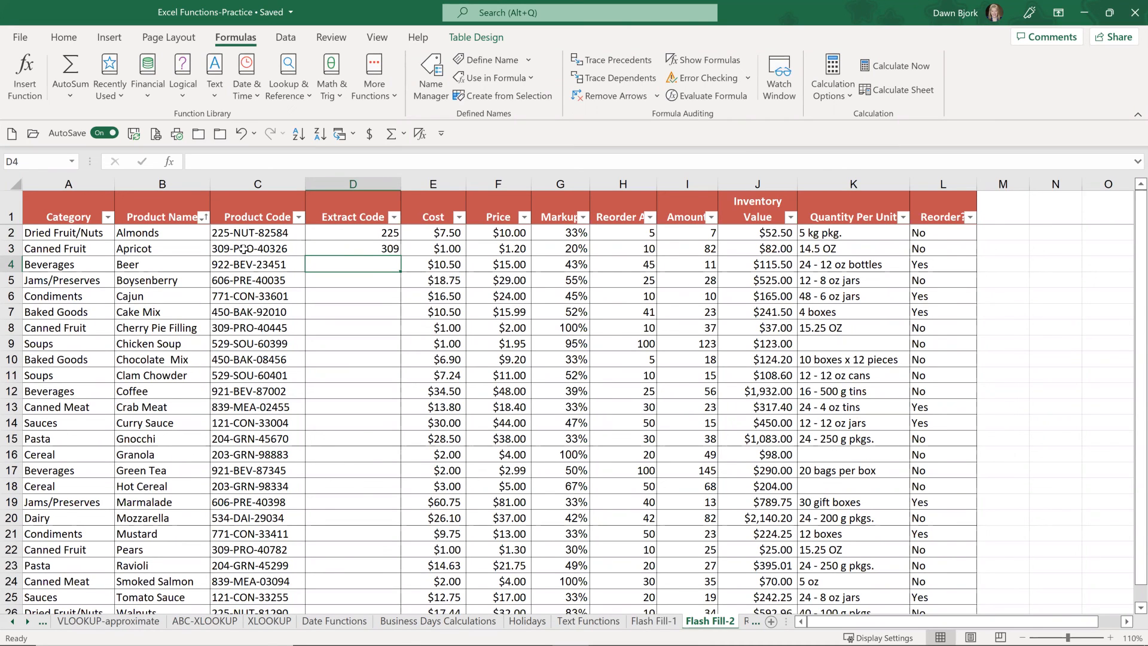
pyautogui.click(380, 234)
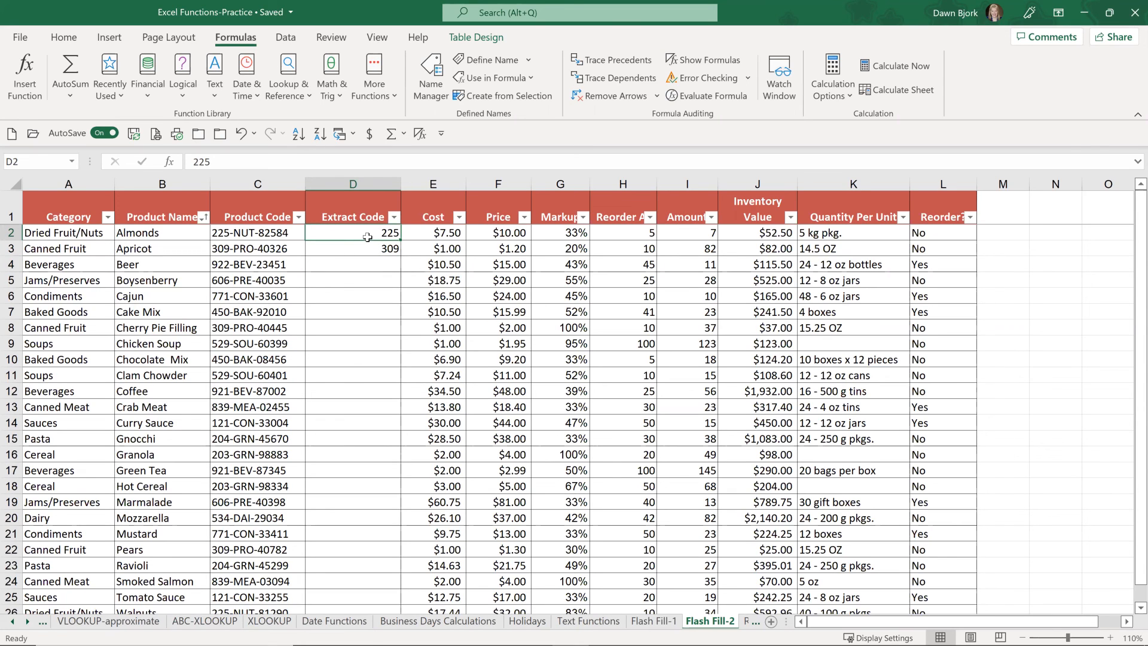
pyautogui.click(375, 248)
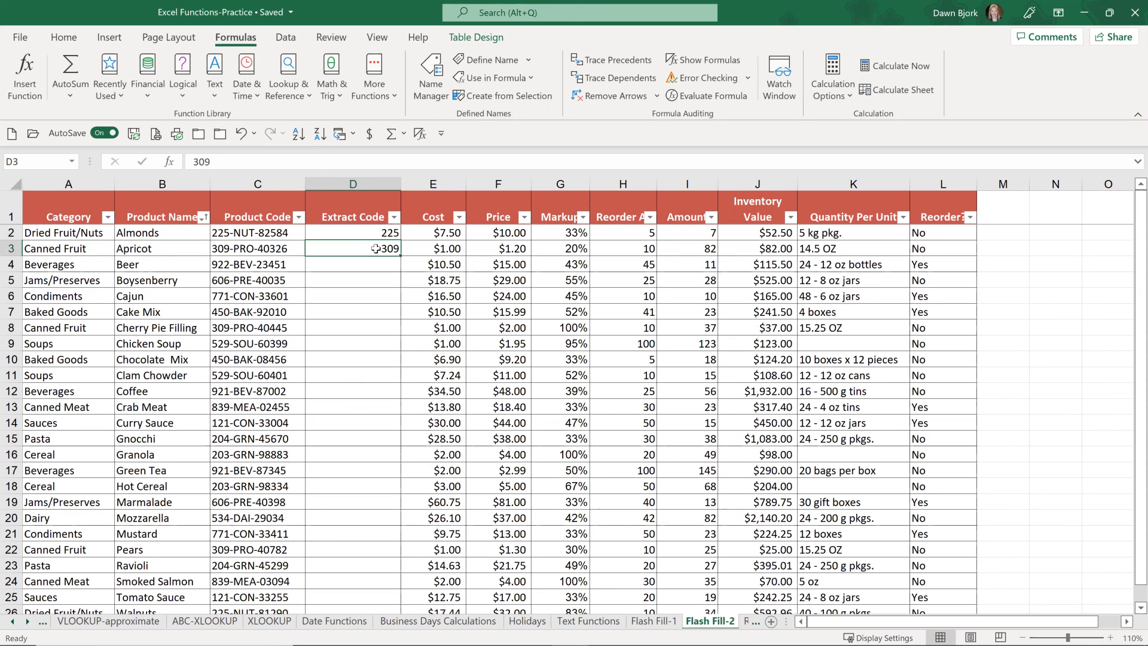
pyautogui.hotkey('ctrl', 'e')
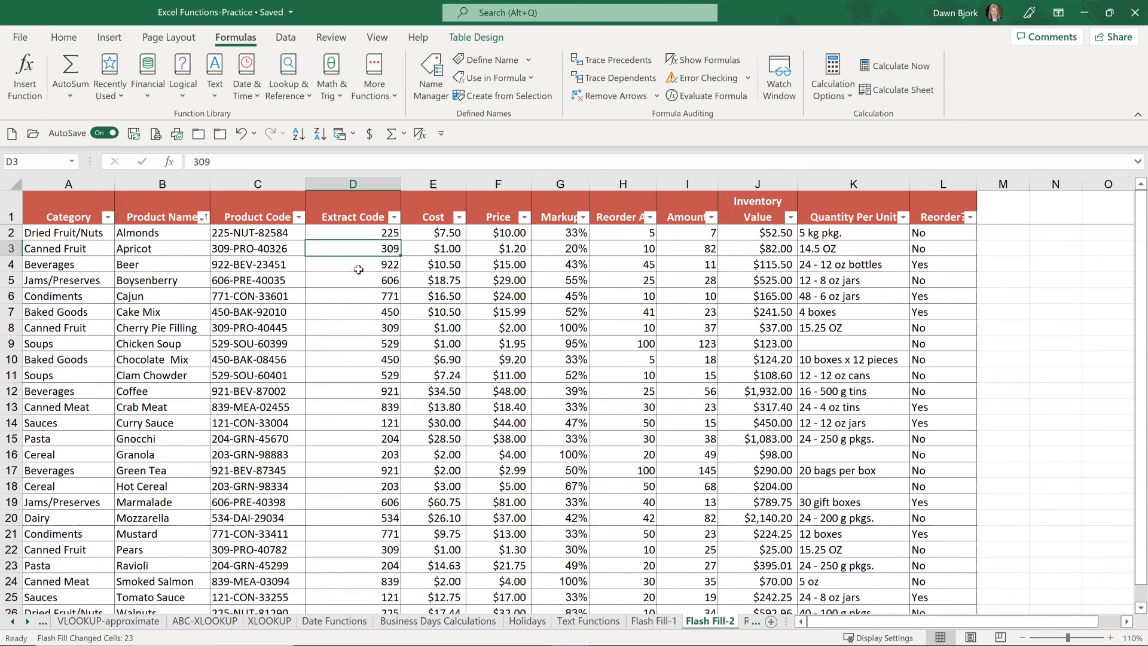
pyautogui.scroll(-2, 359, 269)
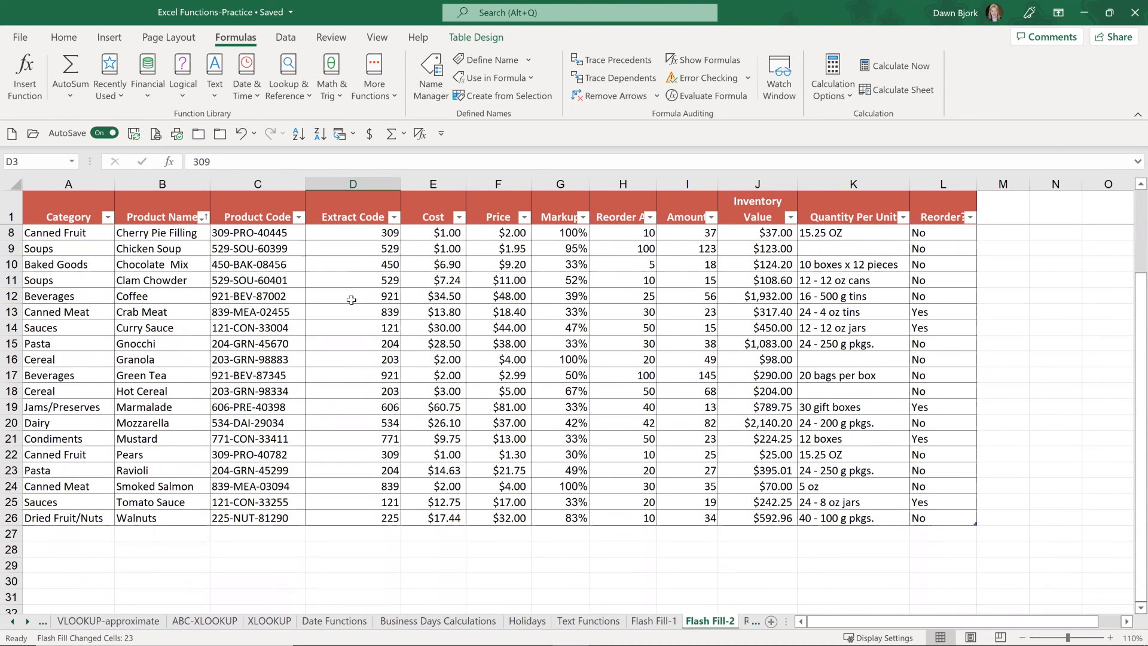
pyautogui.scroll(2, 352, 299)
pyautogui.scroll(1, 352, 300)
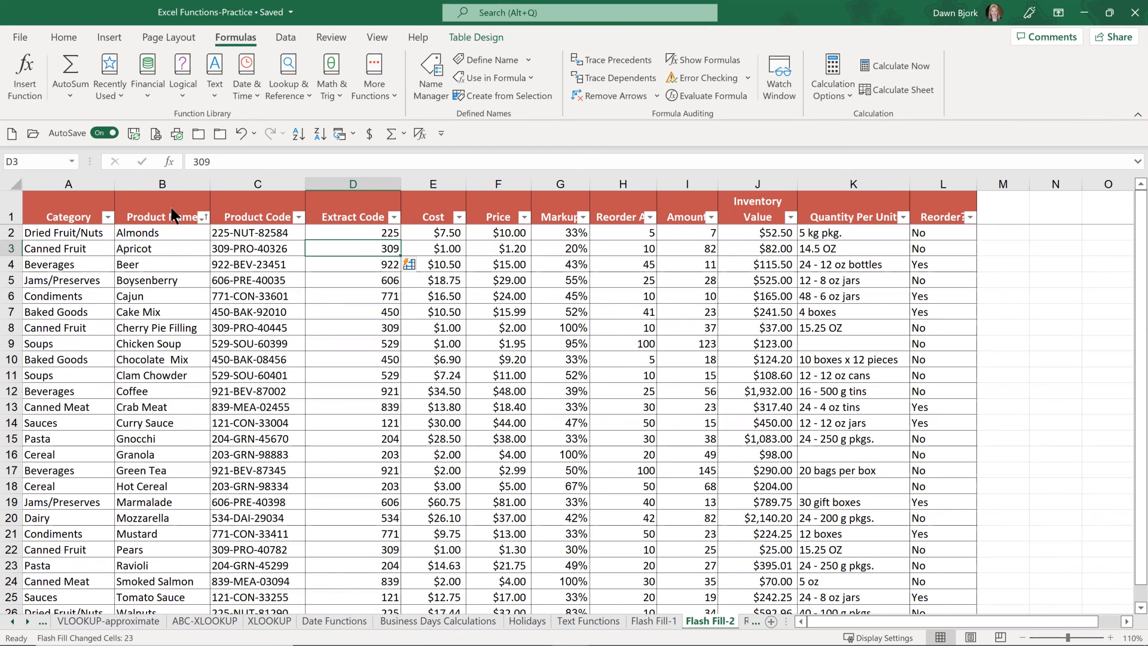
# Step: Switch to the PowerPoint slide show K2-Excel Functions-Part 2
pyautogui.hotkey('alt', 'Tab')
pyautogui.hotkey('alt', 'Tab')
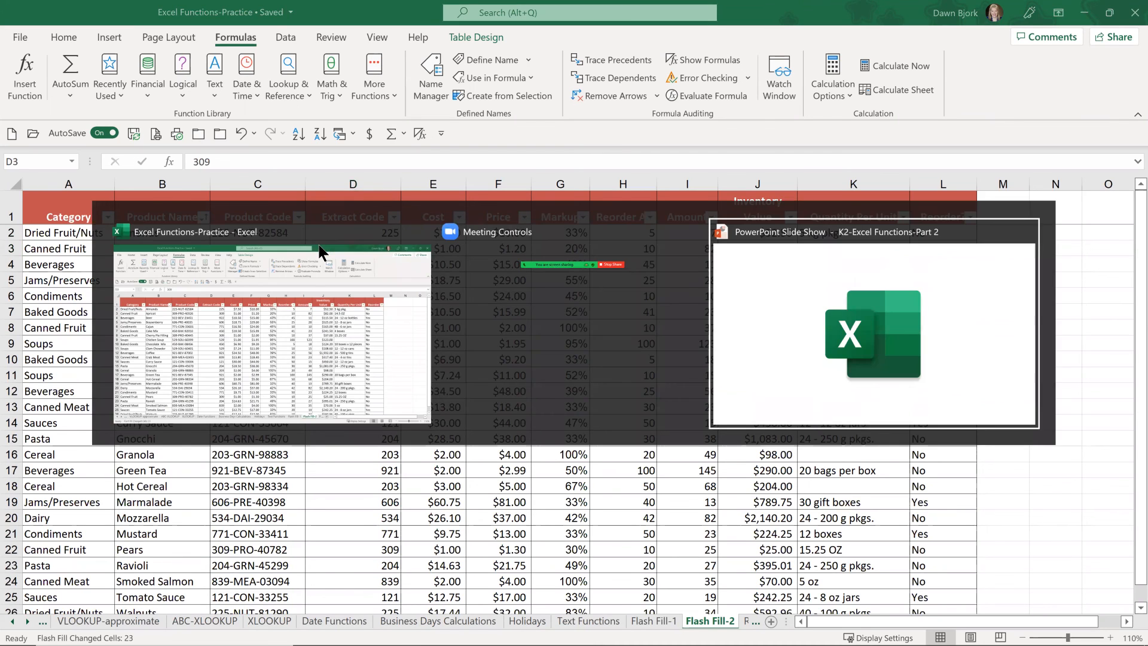